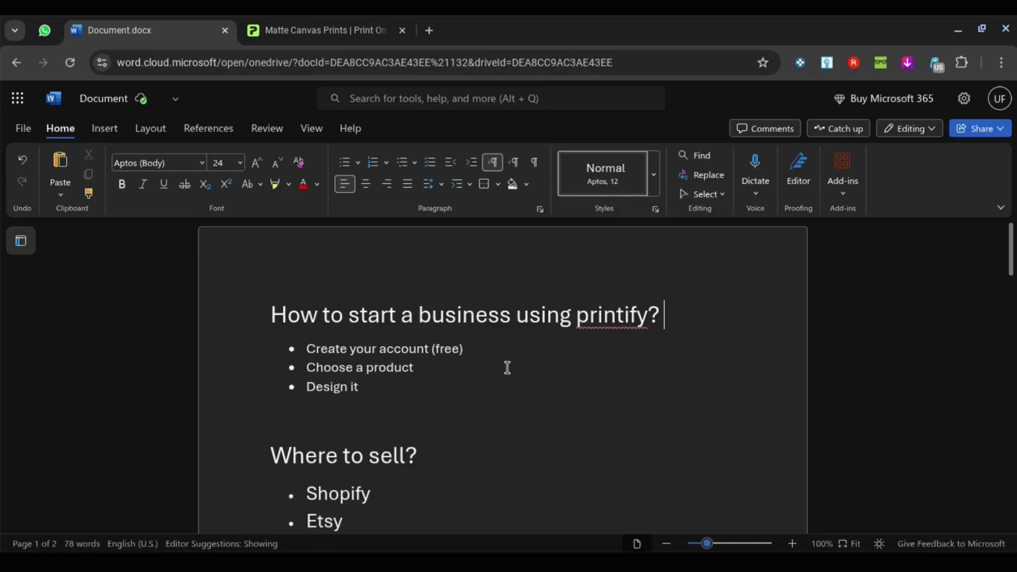
{"action": "left_click", "coordinate": [485, 364]}
{"action": "left_click", "coordinate": [455, 375]}
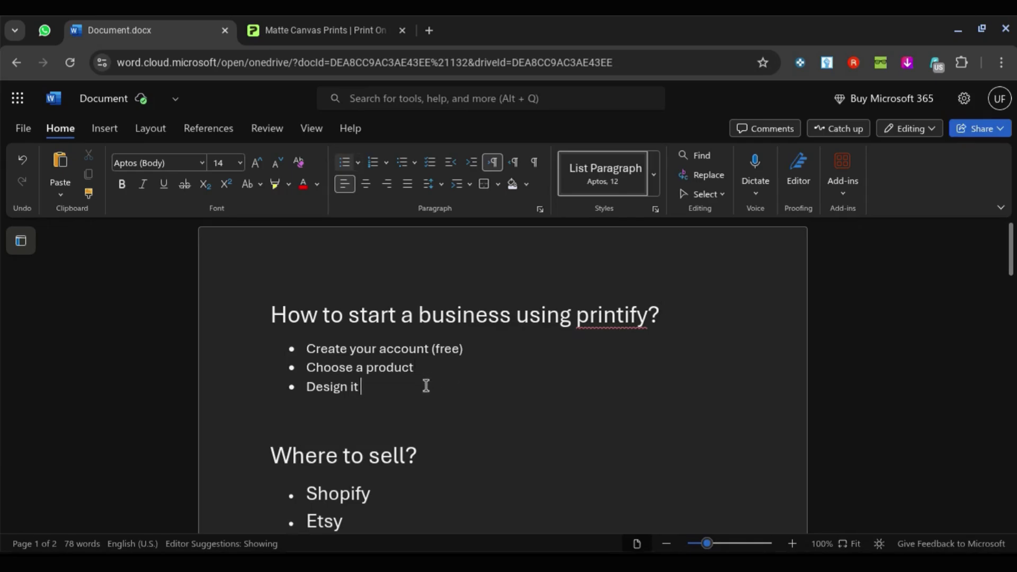
{"action": "left_click", "coordinate": [426, 386]}
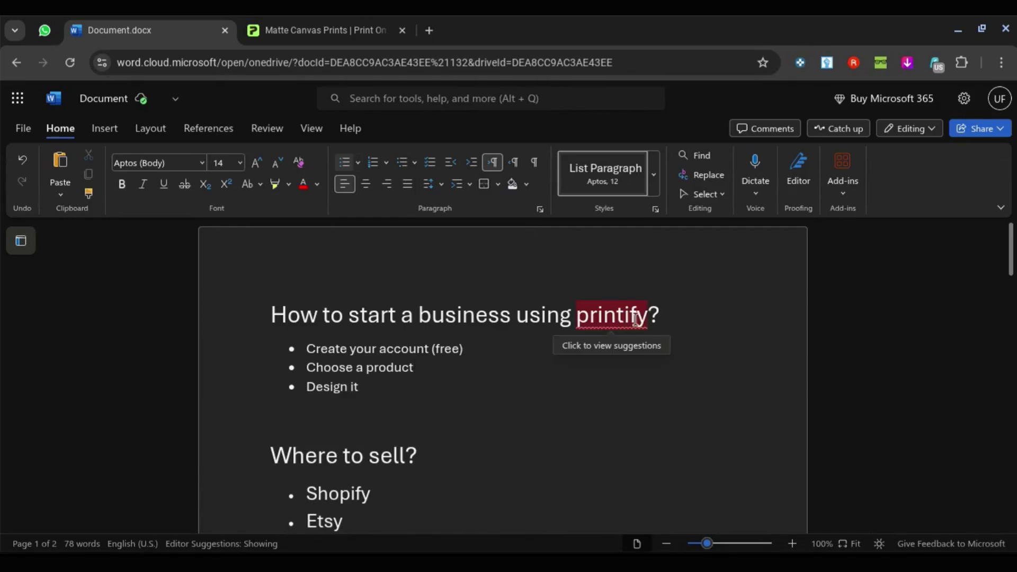
{"action": "left_click", "coordinate": [492, 365]}
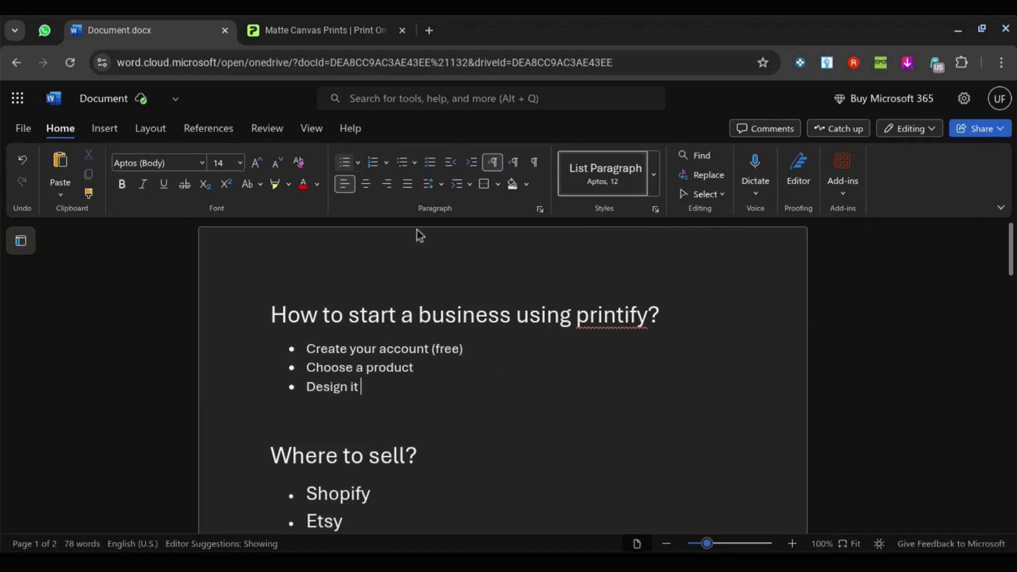
Step: Switch to Printify and look through the catalog's product categories, including clothing, accessories and home and living
{"action": "left_click", "coordinate": [324, 21]}
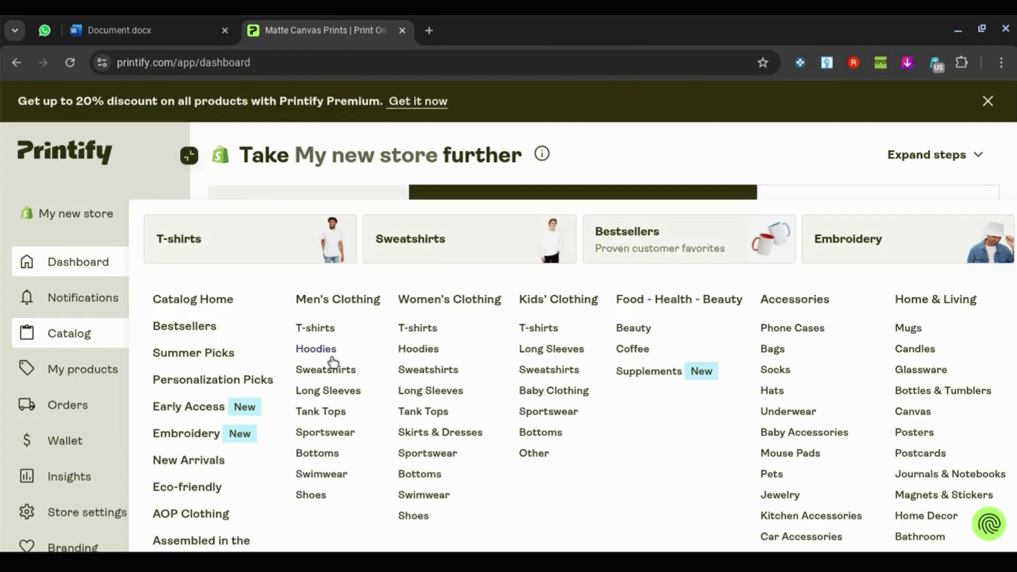
{"action": "scroll", "coordinate": [333, 362], "scroll_direction": "down", "scroll_amount": 1}
{"action": "scroll", "coordinate": [873, 350], "scroll_direction": "down", "scroll_amount": 3}
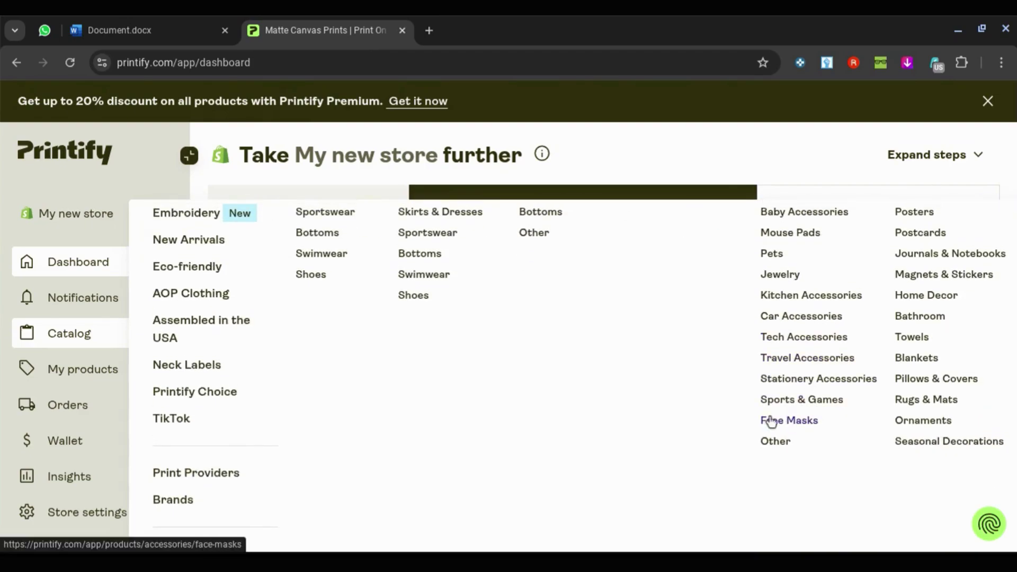
{"action": "scroll", "coordinate": [729, 417], "scroll_direction": "up", "scroll_amount": 4}
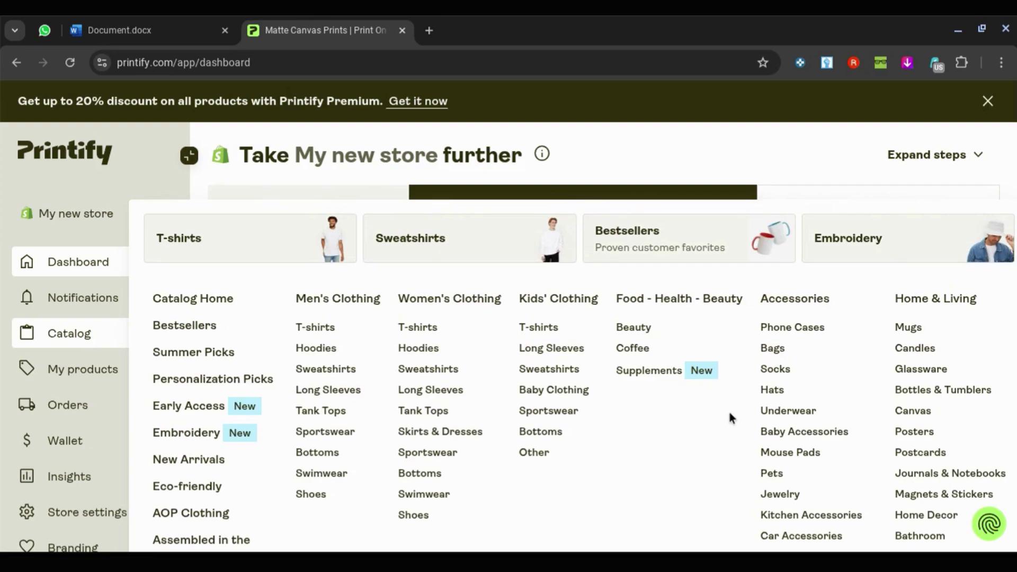
{"action": "scroll", "coordinate": [689, 415], "scroll_direction": "down", "scroll_amount": 2}
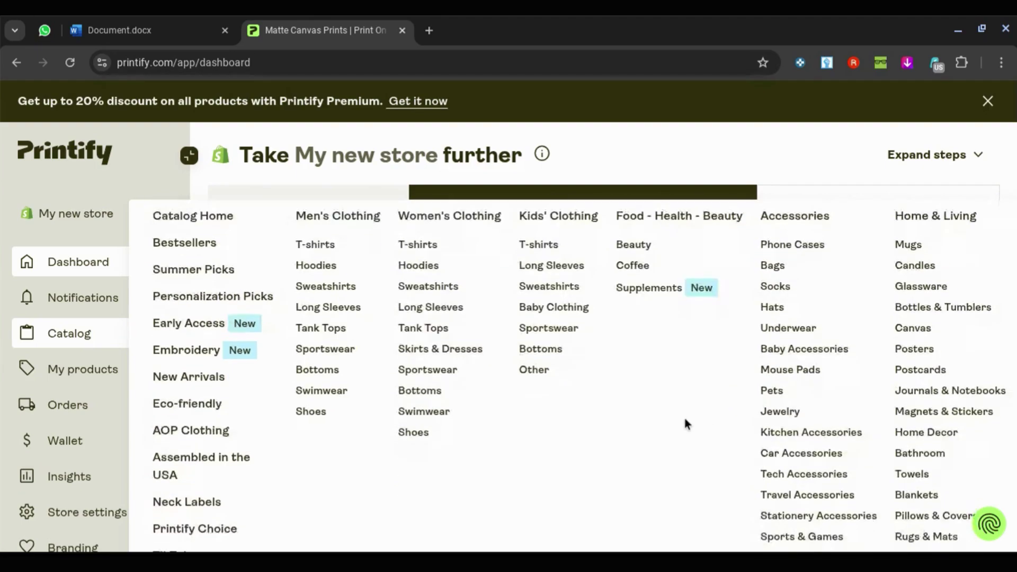
{"action": "scroll", "coordinate": [684, 418], "scroll_direction": "down", "scroll_amount": 2}
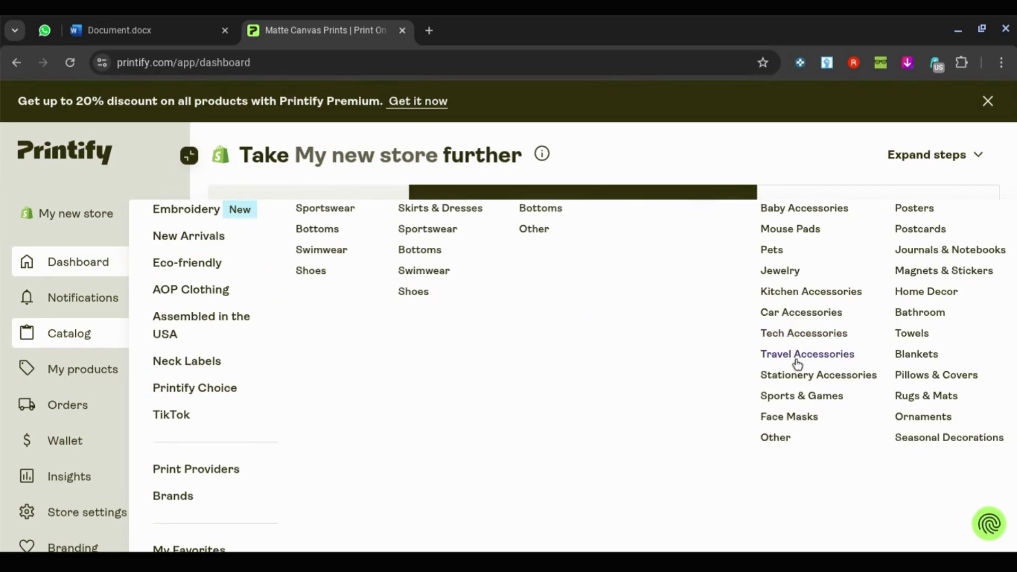
{"action": "scroll", "coordinate": [789, 278], "scroll_direction": "up", "scroll_amount": 2}
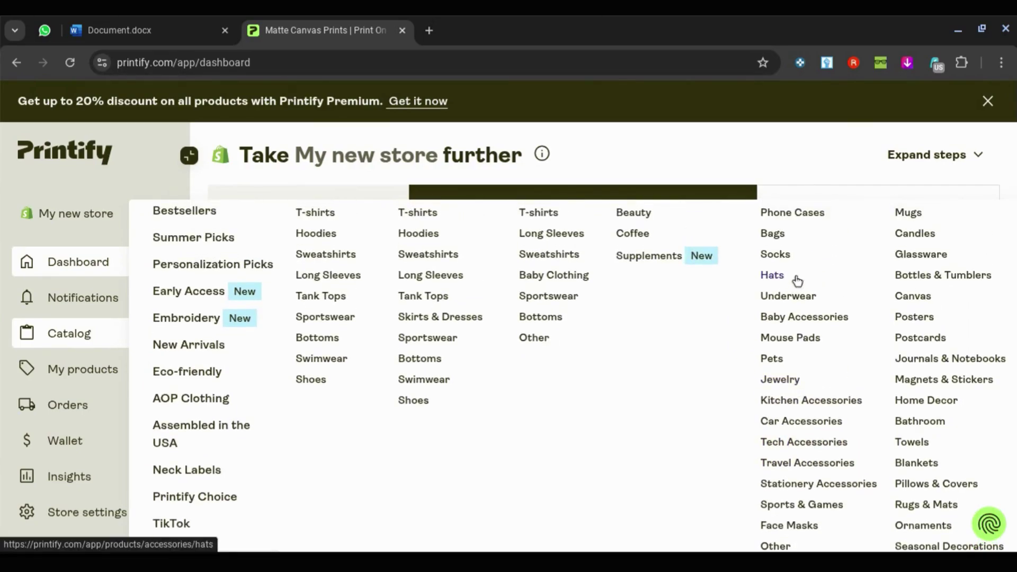
{"action": "scroll", "coordinate": [926, 420], "scroll_direction": "up", "scroll_amount": 2}
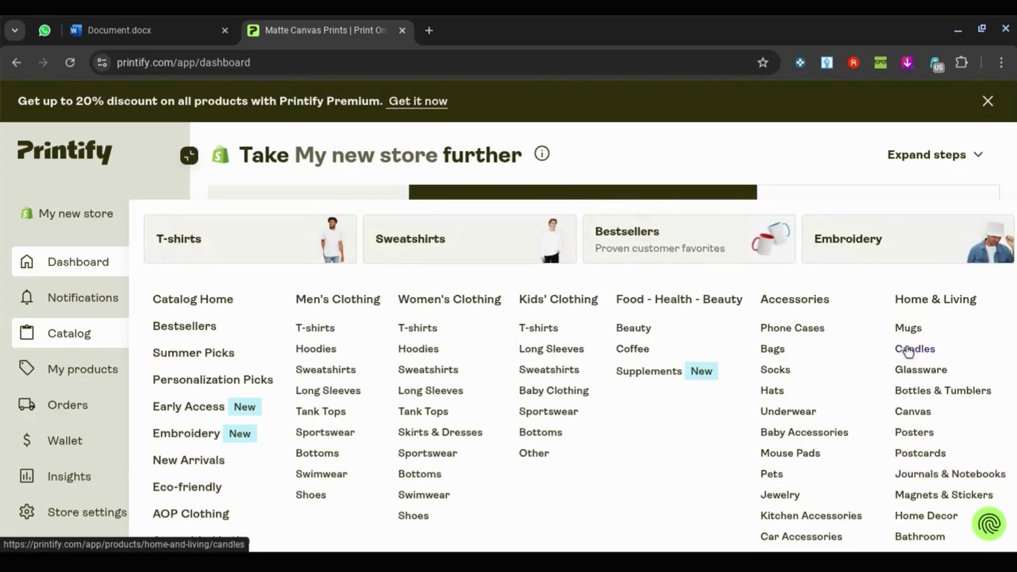
{"action": "scroll", "coordinate": [914, 424], "scroll_direction": "down", "scroll_amount": 1}
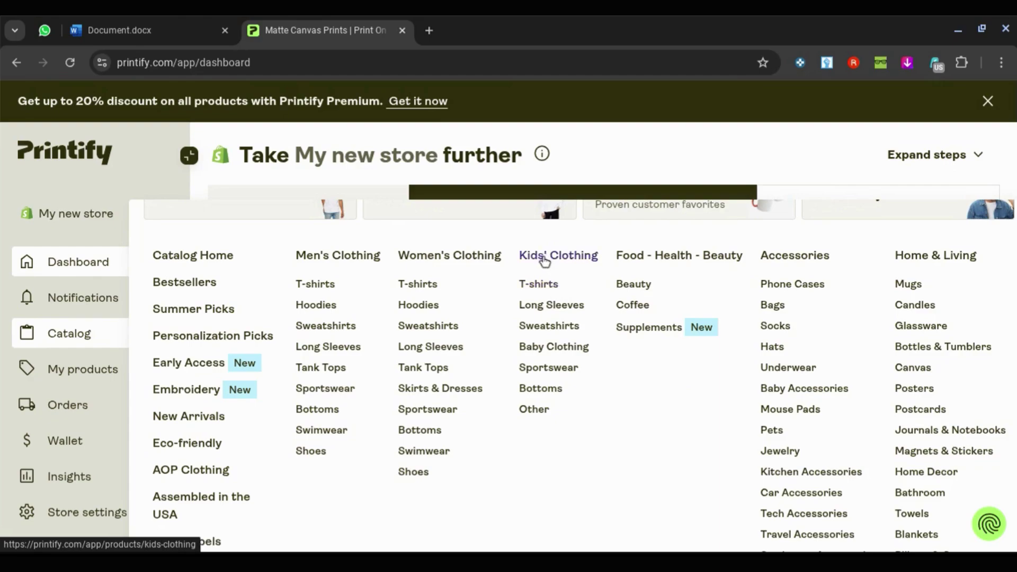
Step: Open the men's Hoodies category and examine the designs and prices of the first products
{"action": "left_click", "coordinate": [317, 306]}
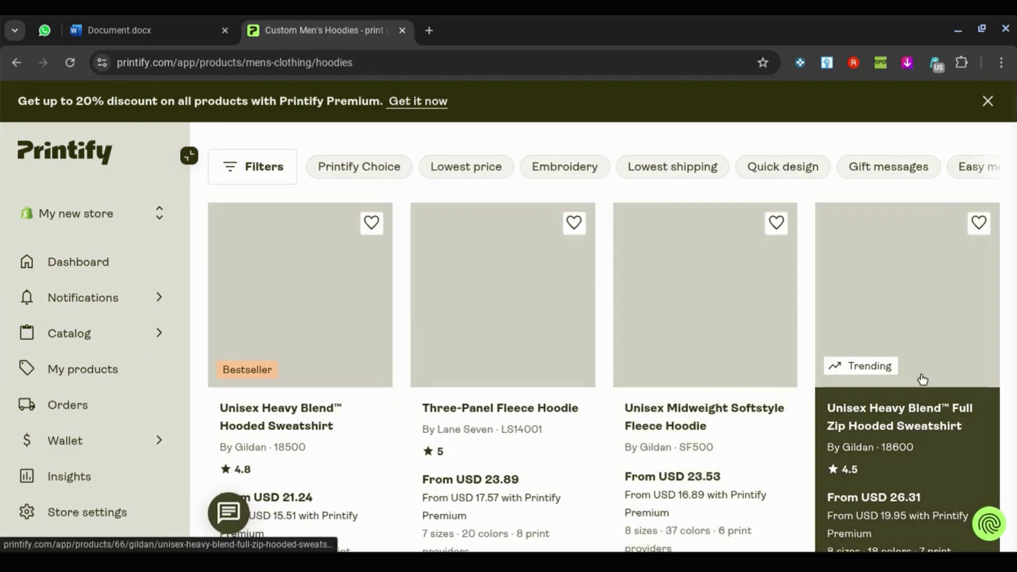
{"action": "scroll", "coordinate": [669, 347], "scroll_direction": "down", "scroll_amount": 15}
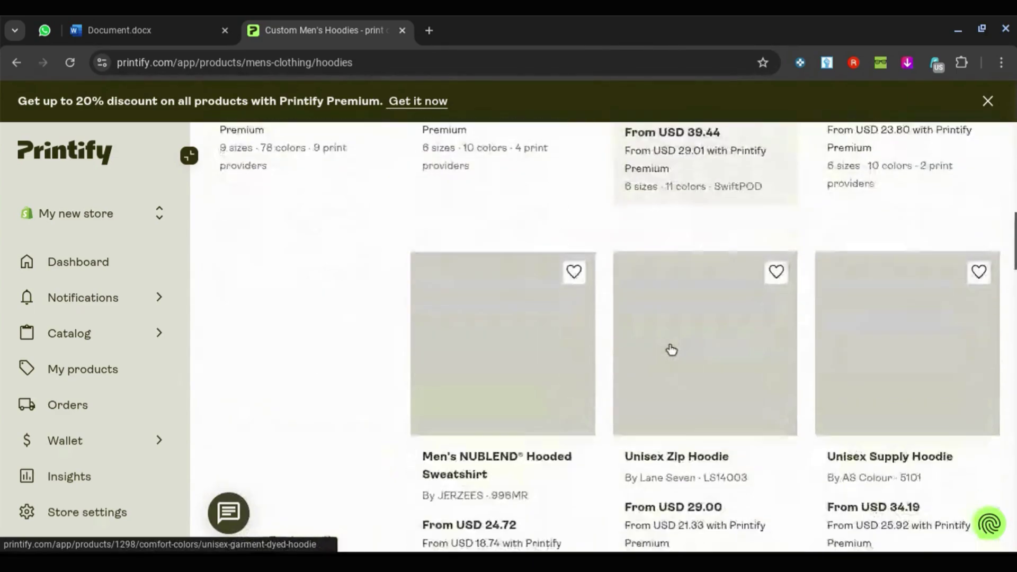
{"action": "scroll", "coordinate": [671, 349], "scroll_direction": "down", "scroll_amount": 3}
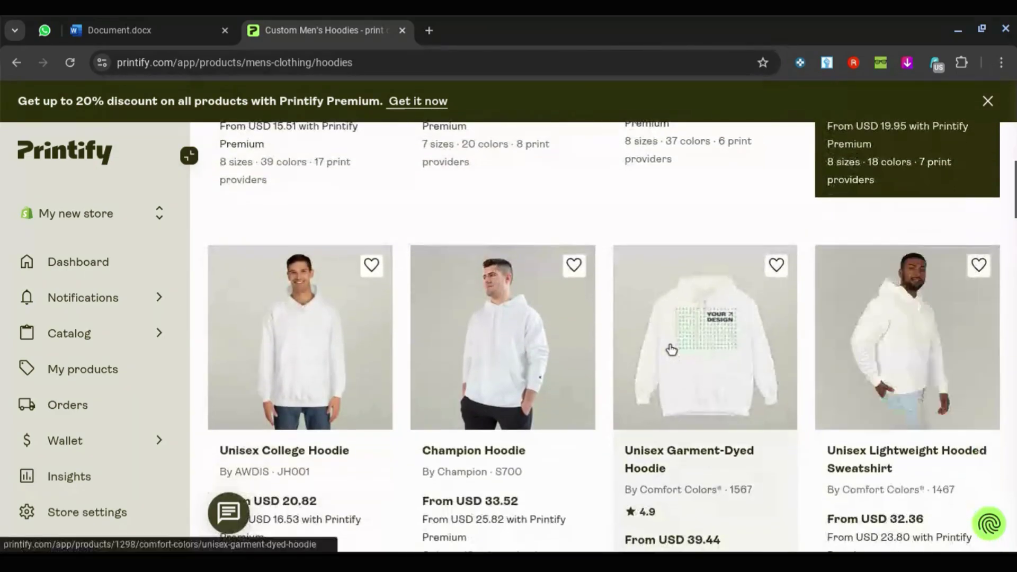
{"action": "scroll", "coordinate": [671, 348], "scroll_direction": "down", "scroll_amount": 1}
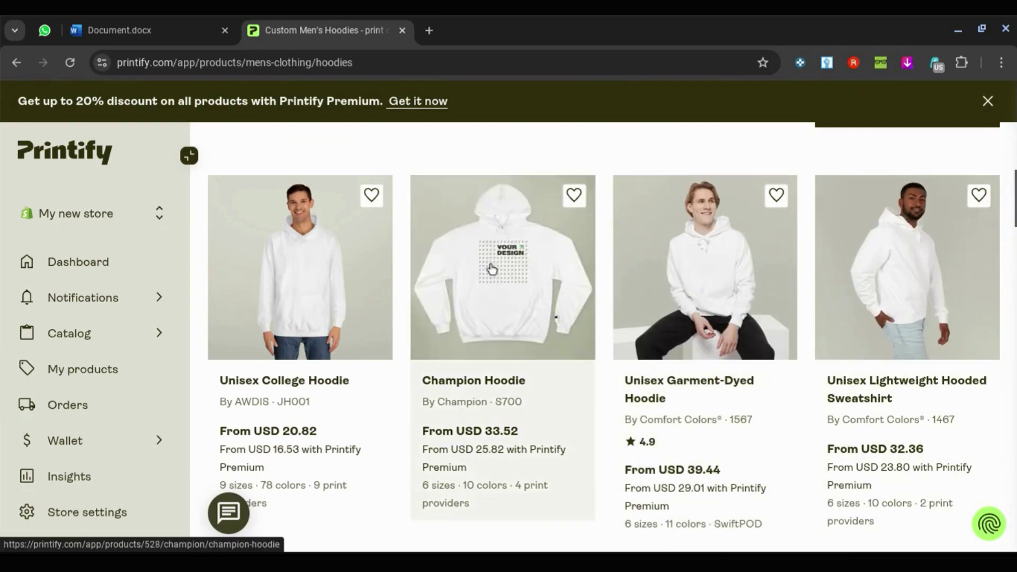
{"action": "scroll", "coordinate": [303, 235], "scroll_direction": "up", "scroll_amount": 10}
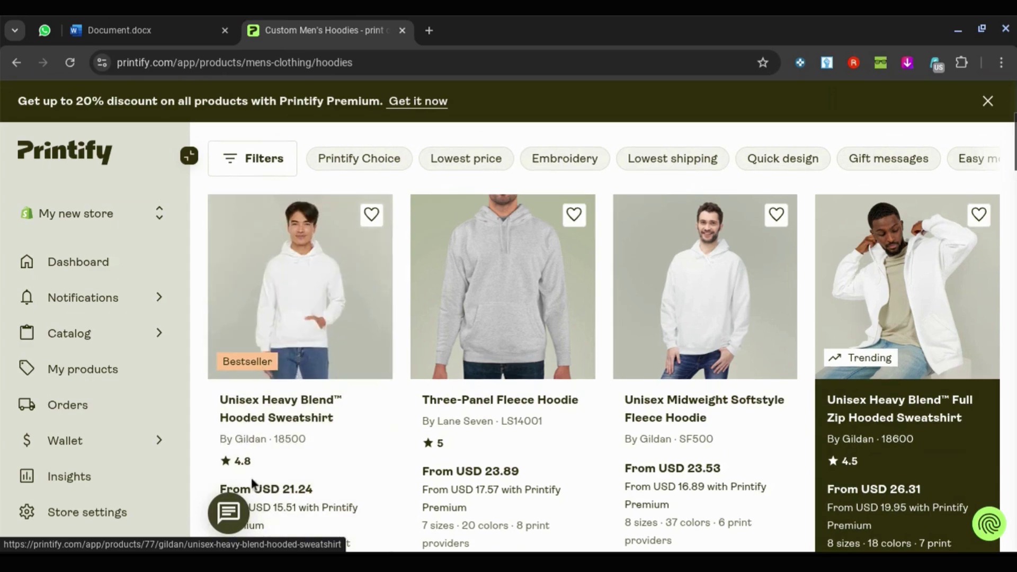
{"action": "scroll", "coordinate": [332, 464], "scroll_direction": "down", "scroll_amount": 1}
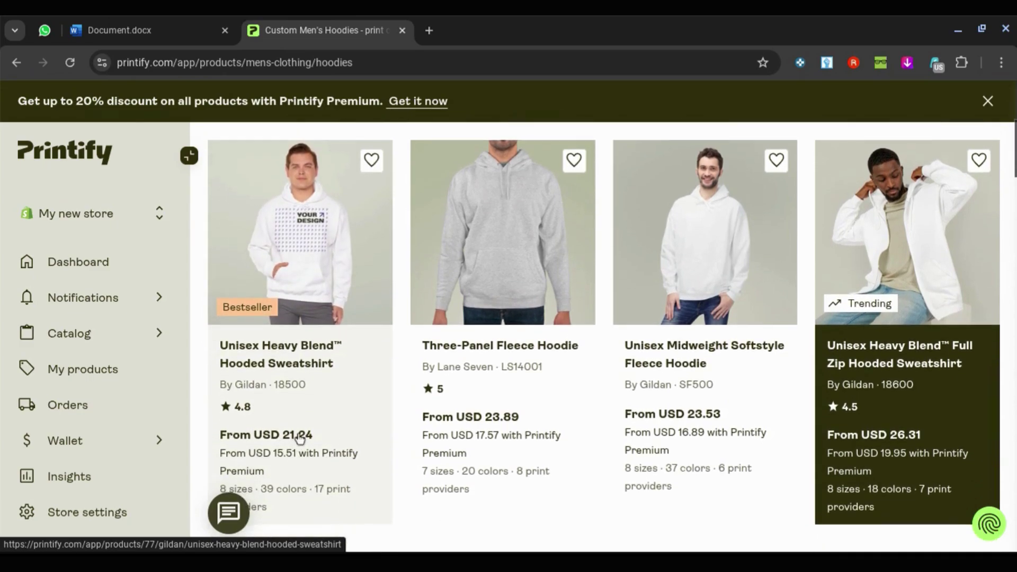
{"action": "scroll", "coordinate": [472, 466], "scroll_direction": "up", "scroll_amount": 5}
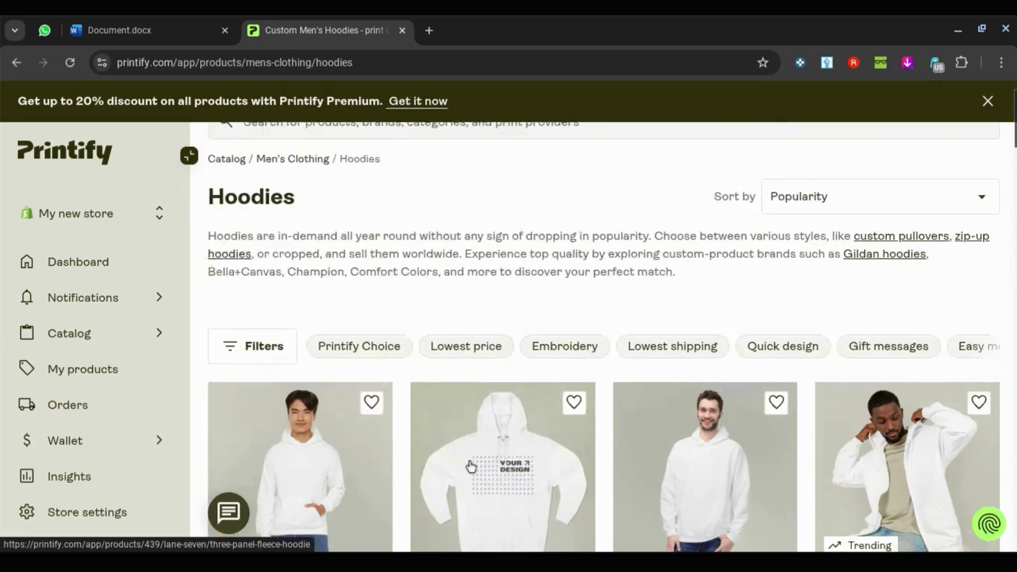
{"action": "scroll", "coordinate": [715, 349], "scroll_direction": "down", "scroll_amount": 4}
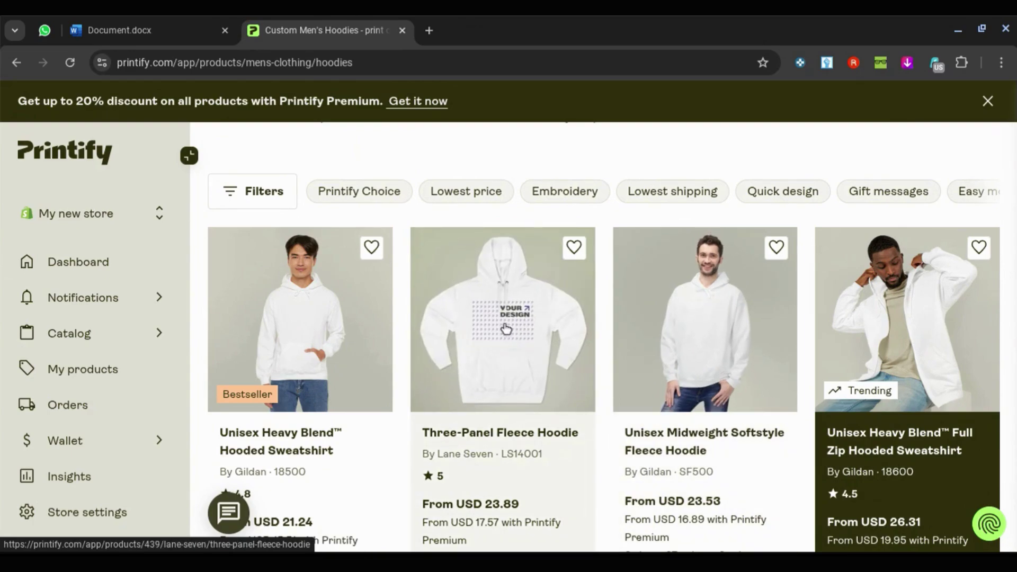
Step: Examine the remaining men's hoodies in the listing, including their brands, prices and print providers
{"action": "scroll", "coordinate": [908, 310], "scroll_direction": "down", "scroll_amount": 5}
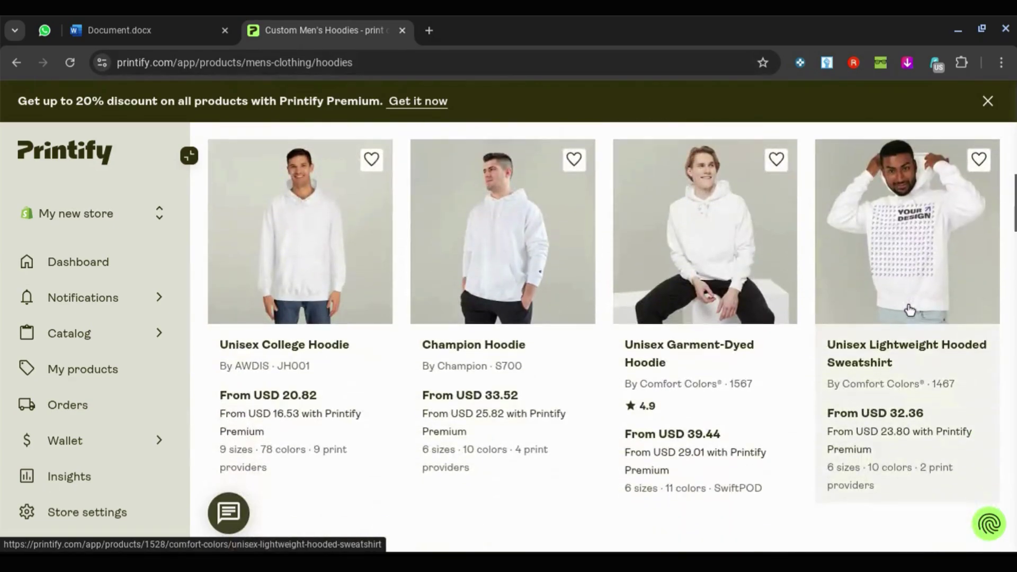
{"action": "scroll", "coordinate": [518, 260], "scroll_direction": "down", "scroll_amount": 8}
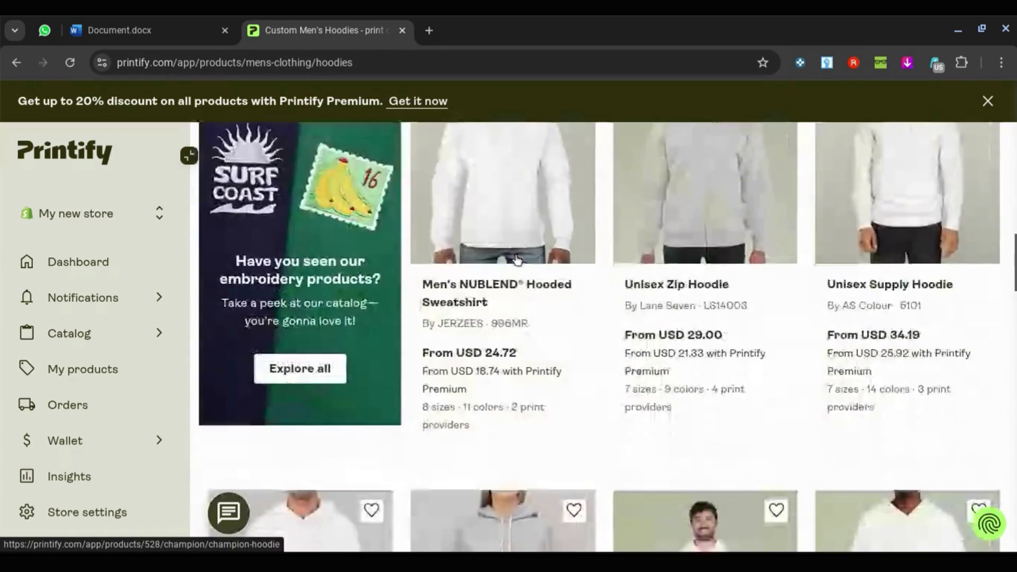
{"action": "scroll", "coordinate": [517, 260], "scroll_direction": "up", "scroll_amount": 1}
{"action": "scroll", "coordinate": [522, 258], "scroll_direction": "up", "scroll_amount": 1}
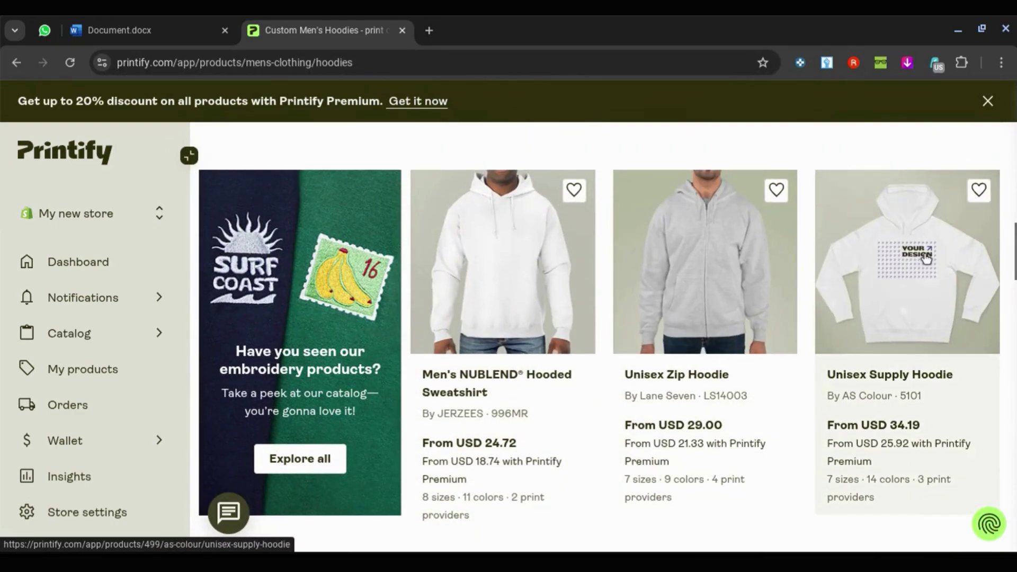
{"action": "scroll", "coordinate": [925, 258], "scroll_direction": "down", "scroll_amount": 1}
{"action": "scroll", "coordinate": [924, 244], "scroll_direction": "down", "scroll_amount": 7}
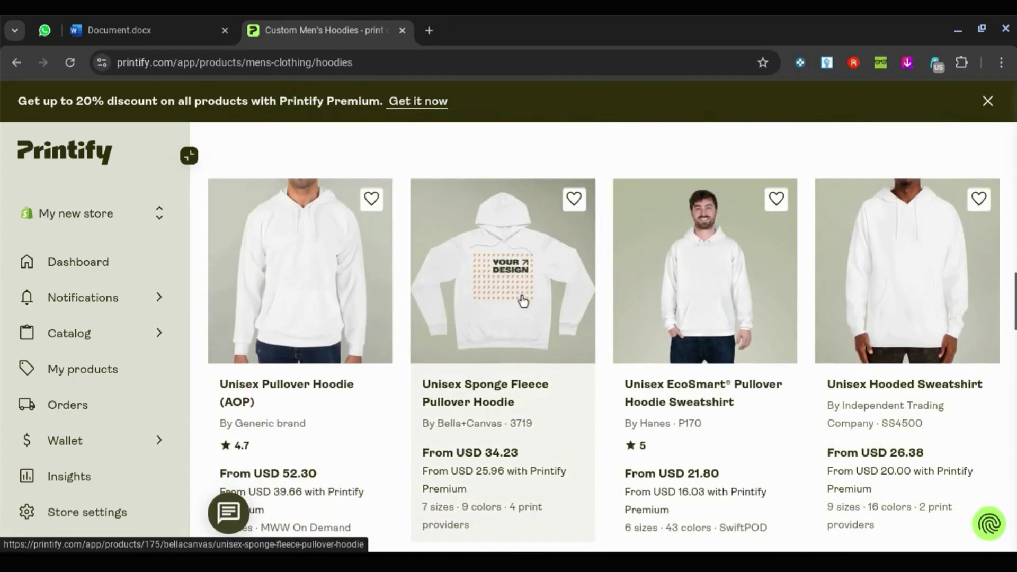
{"action": "scroll", "coordinate": [523, 301], "scroll_direction": "down", "scroll_amount": 9}
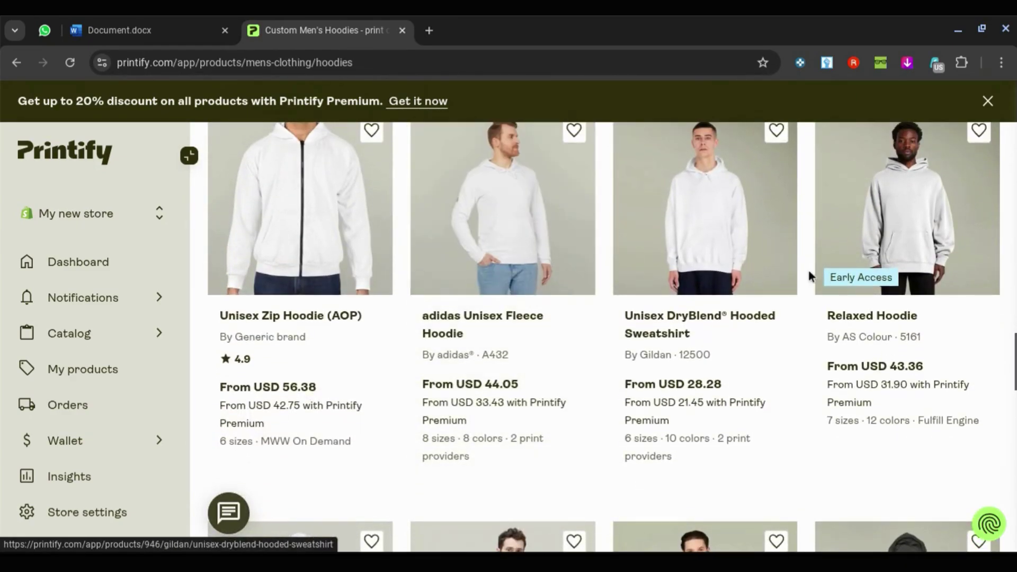
{"action": "scroll", "coordinate": [652, 273], "scroll_direction": "down", "scroll_amount": 7}
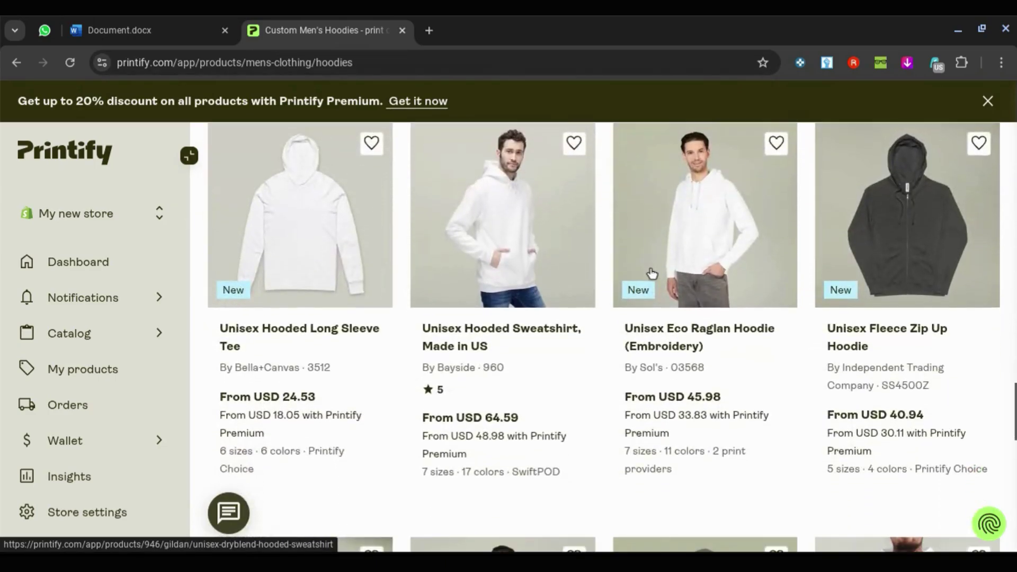
{"action": "scroll", "coordinate": [651, 273], "scroll_direction": "down", "scroll_amount": 11}
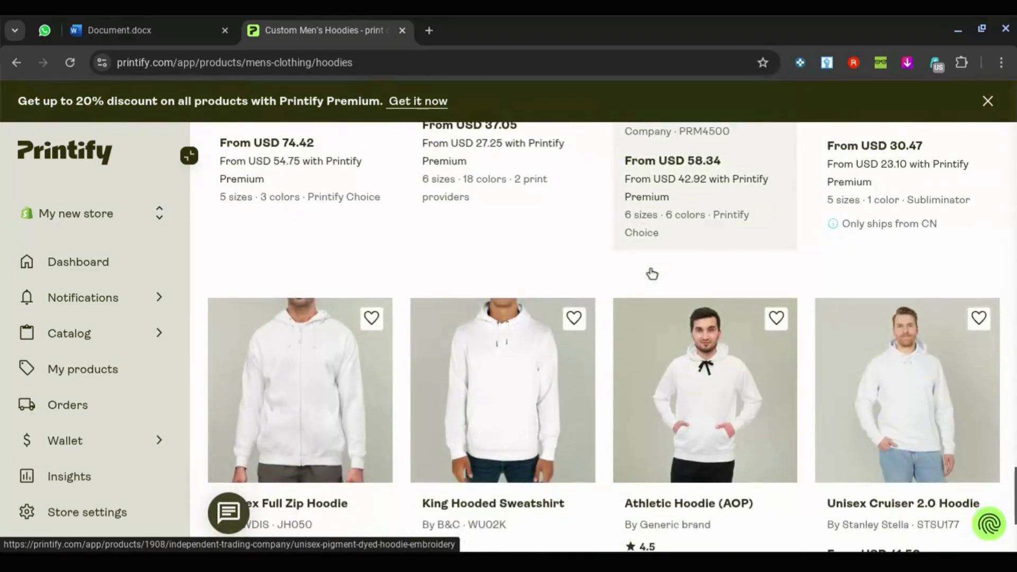
{"action": "scroll", "coordinate": [652, 273], "scroll_direction": "up", "scroll_amount": 20}
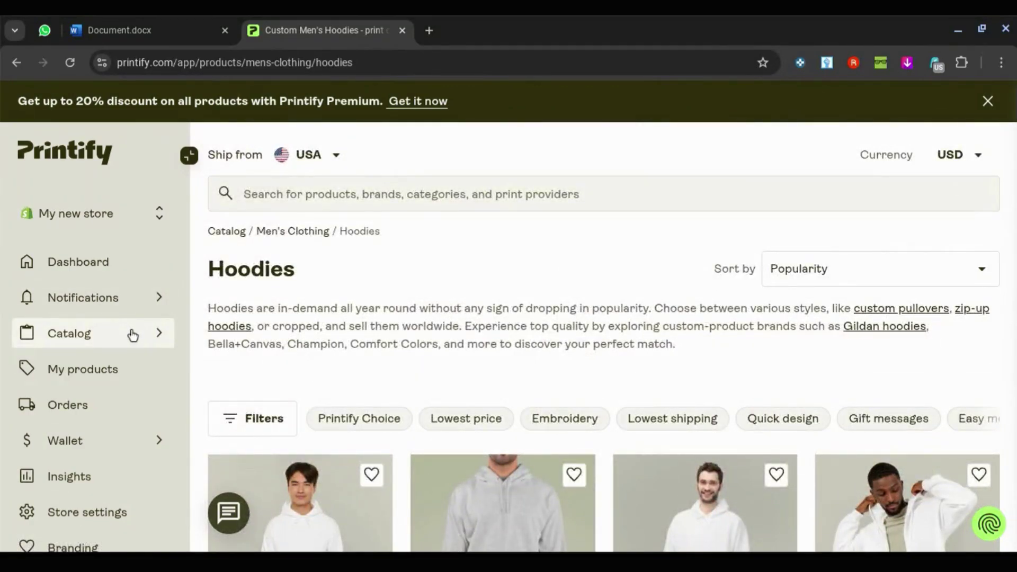
Step: Open the catalog's Bestsellers category and examine the bestselling shirts, sweatshirts, mugs and canvas products
{"action": "mouse_move", "coordinate": [132, 334]}
{"action": "scroll", "coordinate": [304, 301], "scroll_direction": "down", "scroll_amount": 2}
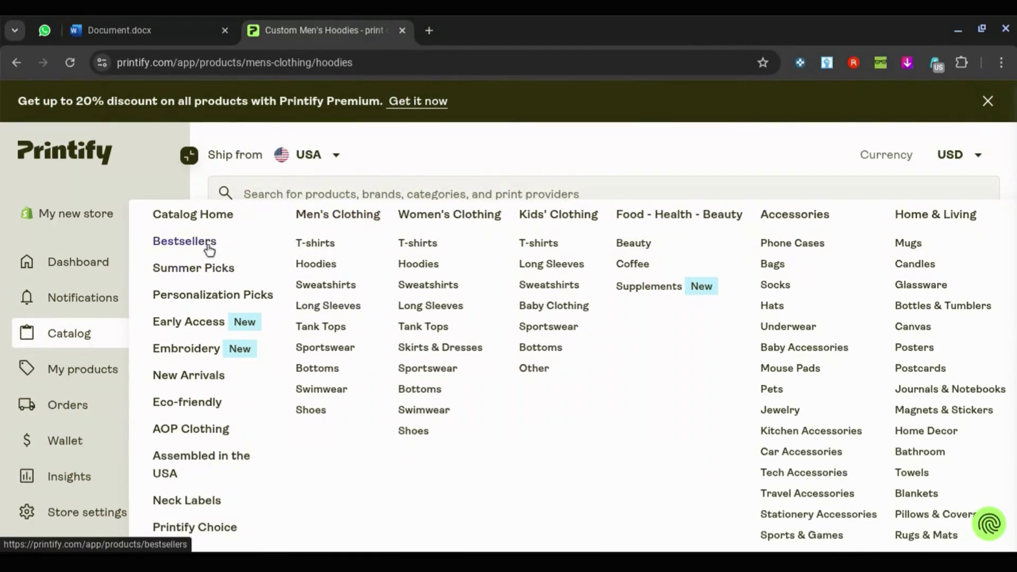
{"action": "left_click", "coordinate": [203, 243]}
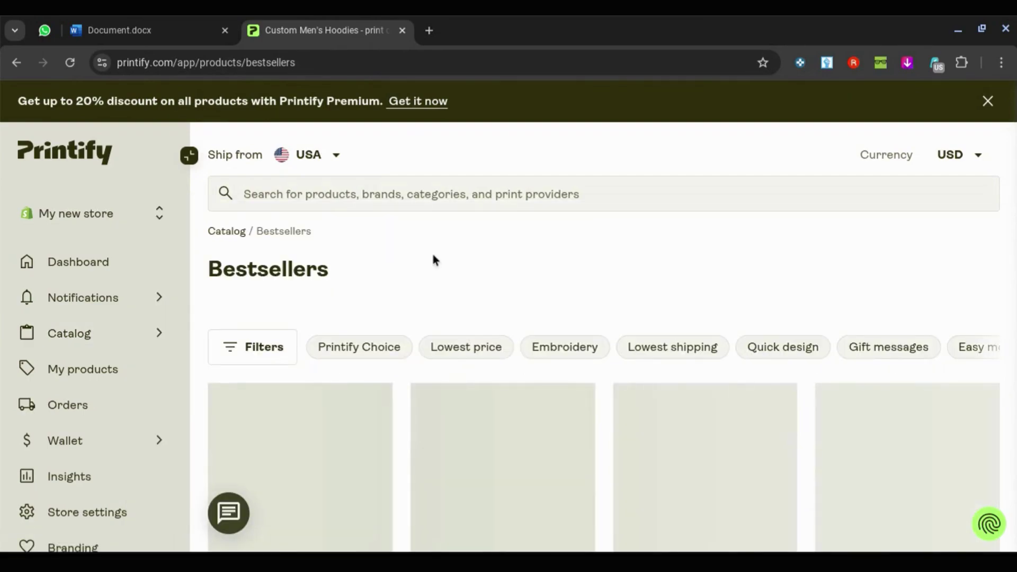
{"action": "scroll", "coordinate": [433, 260], "scroll_direction": "down", "scroll_amount": 5}
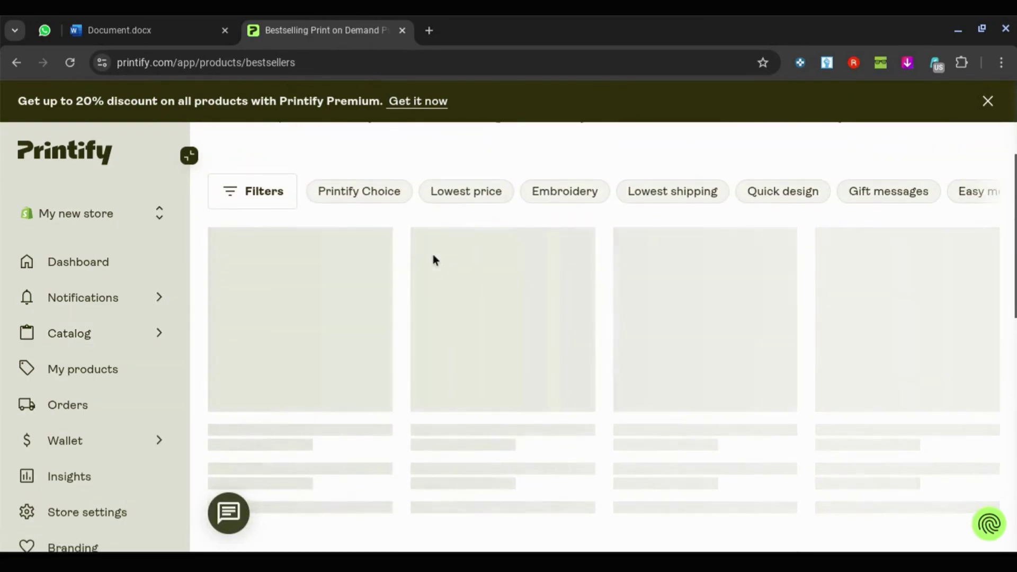
{"action": "scroll", "coordinate": [433, 260], "scroll_direction": "down", "scroll_amount": 1}
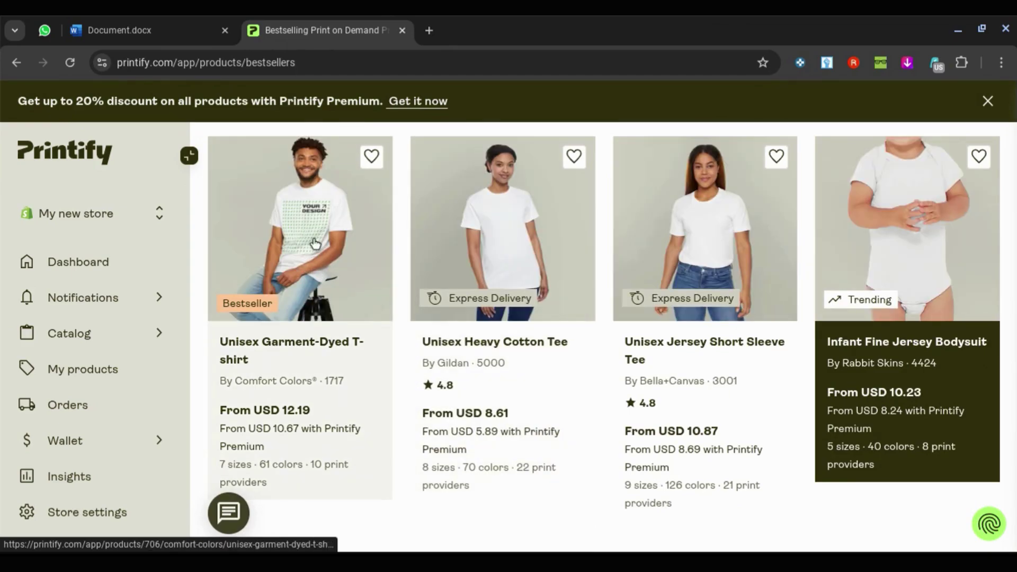
{"action": "scroll", "coordinate": [672, 228], "scroll_direction": "down", "scroll_amount": 7}
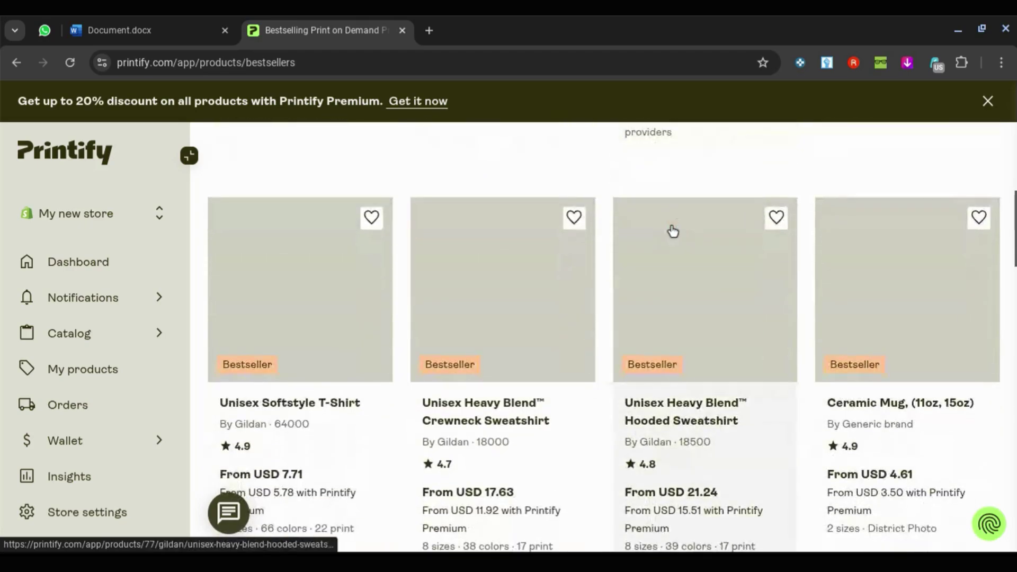
{"action": "scroll", "coordinate": [672, 231], "scroll_direction": "up", "scroll_amount": 5}
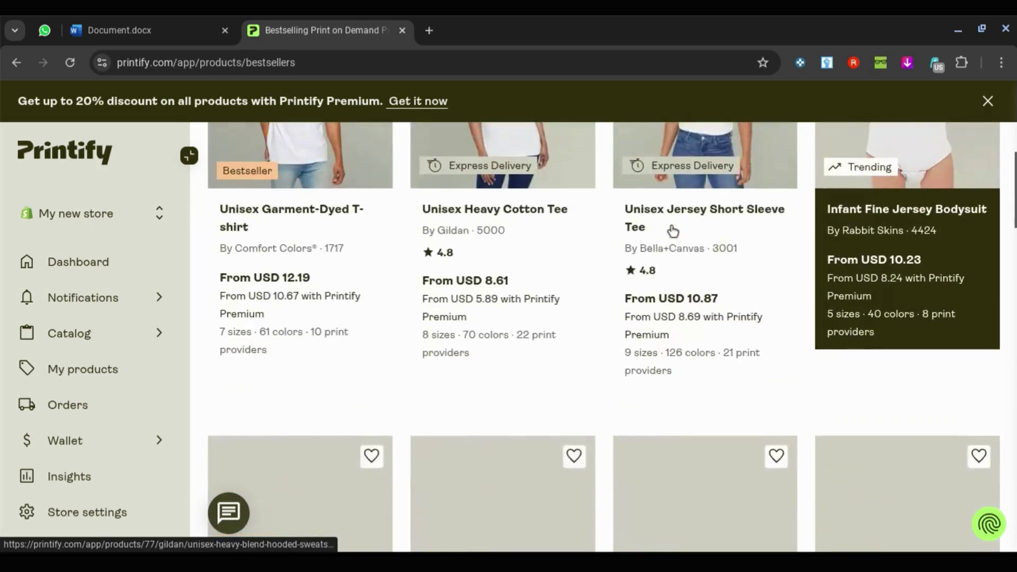
{"action": "scroll", "coordinate": [521, 247], "scroll_direction": "down", "scroll_amount": 5}
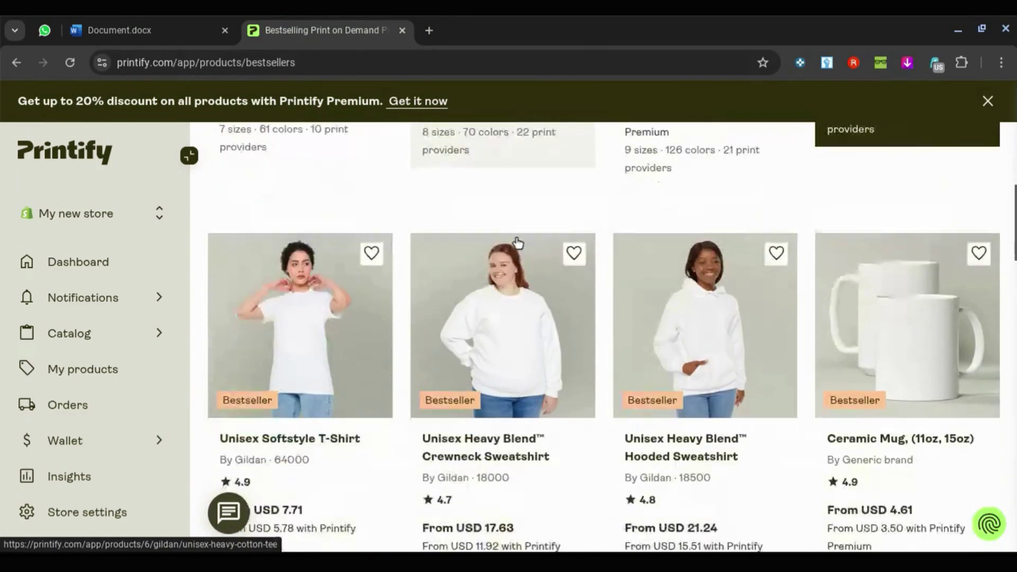
{"action": "scroll", "coordinate": [900, 269], "scroll_direction": "down", "scroll_amount": 7}
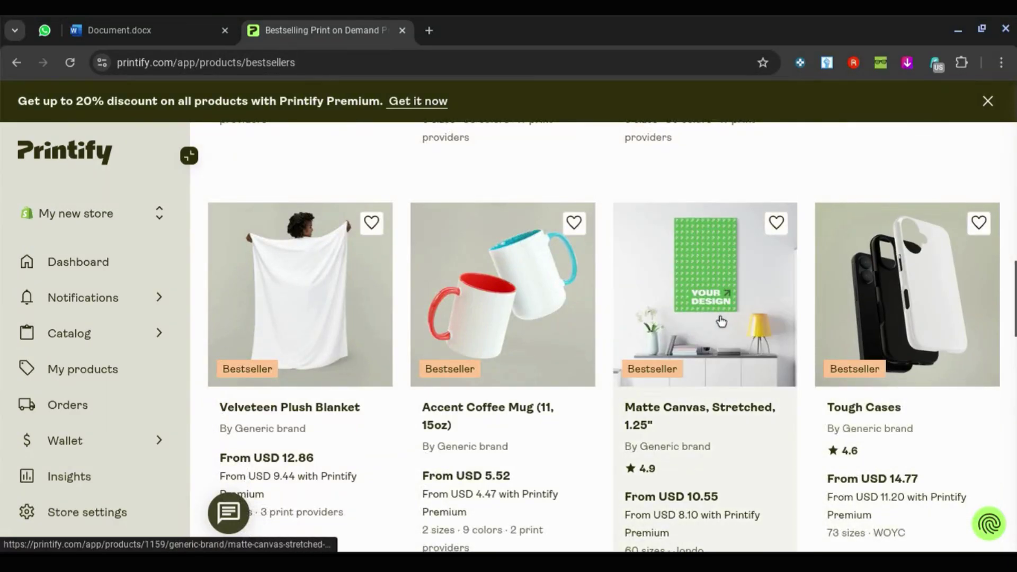
Step: Examine the remaining bestsellers, including the stickers, kids' tee, candles, posters, tote bag and spiral notebook
{"action": "scroll", "coordinate": [692, 321], "scroll_direction": "down", "scroll_amount": 7}
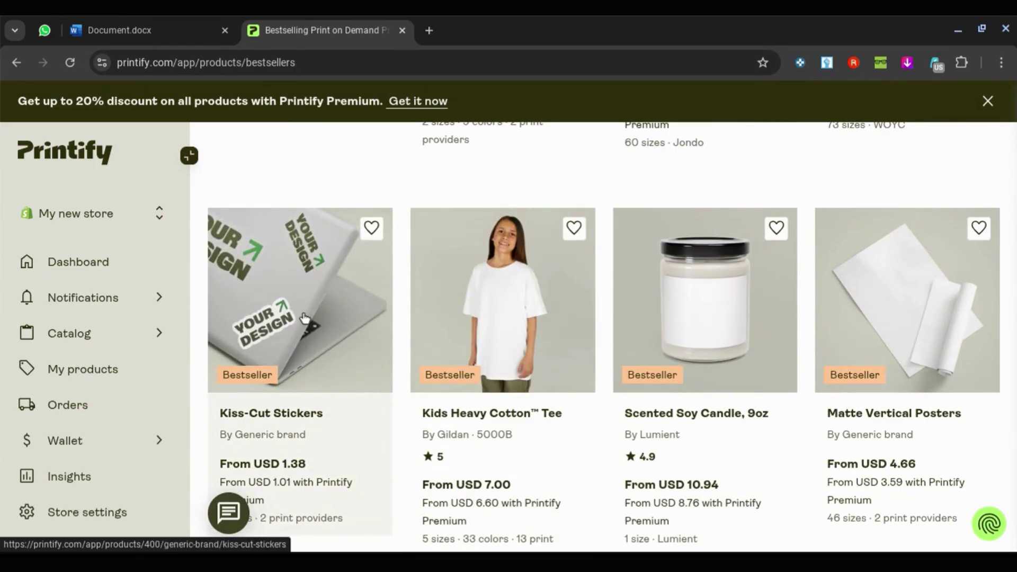
{"action": "scroll", "coordinate": [651, 302], "scroll_direction": "down", "scroll_amount": 3}
{"action": "scroll", "coordinate": [657, 307], "scroll_direction": "down", "scroll_amount": 5}
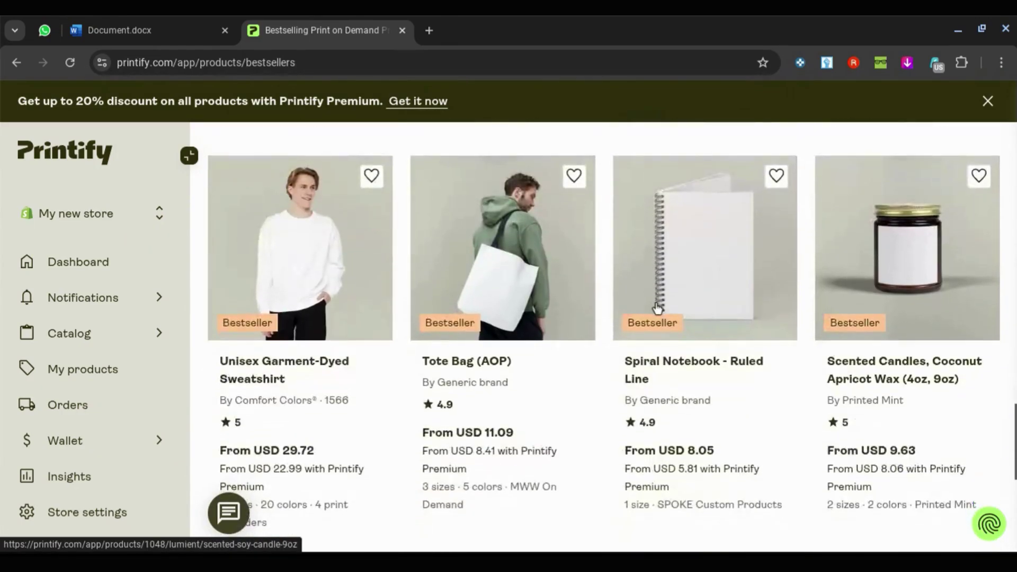
{"action": "key", "text": "Home"}
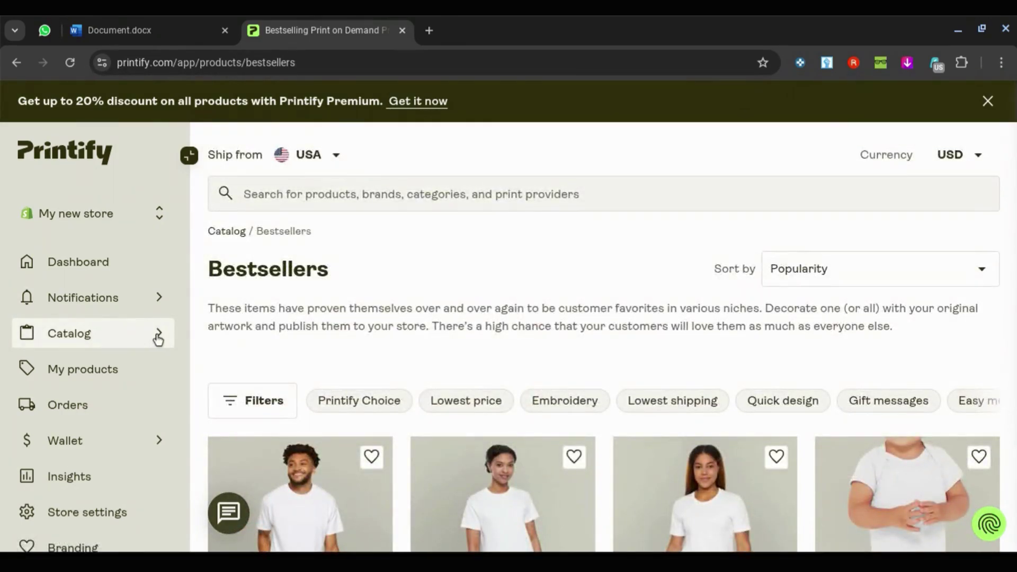
Step: Open the catalog's Supplements category under Food - Health - Beauty and examine the listed supplements and their prices
{"action": "mouse_move", "coordinate": [157, 339]}
{"action": "left_click", "coordinate": [659, 377]}
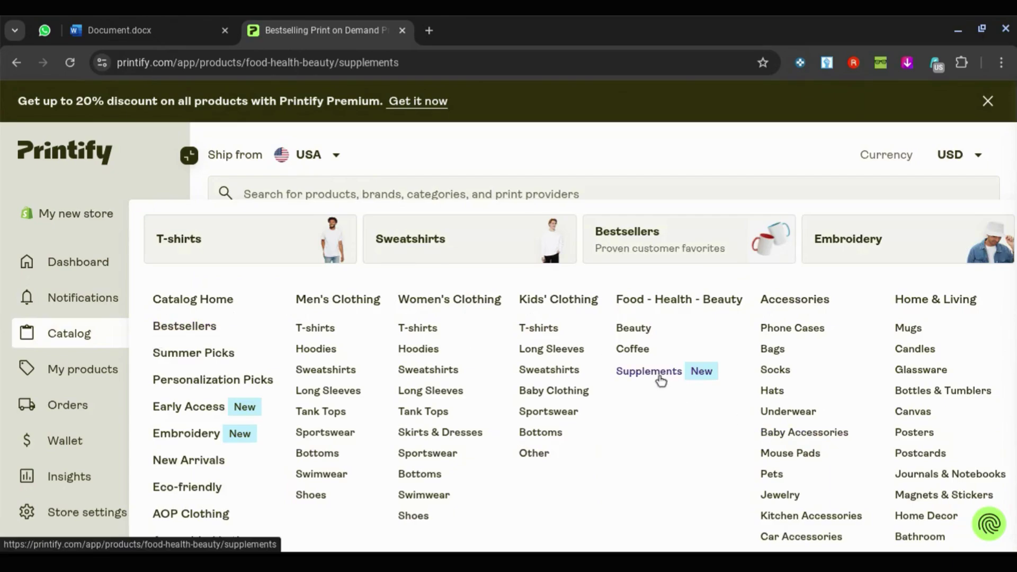
{"action": "scroll", "coordinate": [661, 381], "scroll_direction": "down", "scroll_amount": 5}
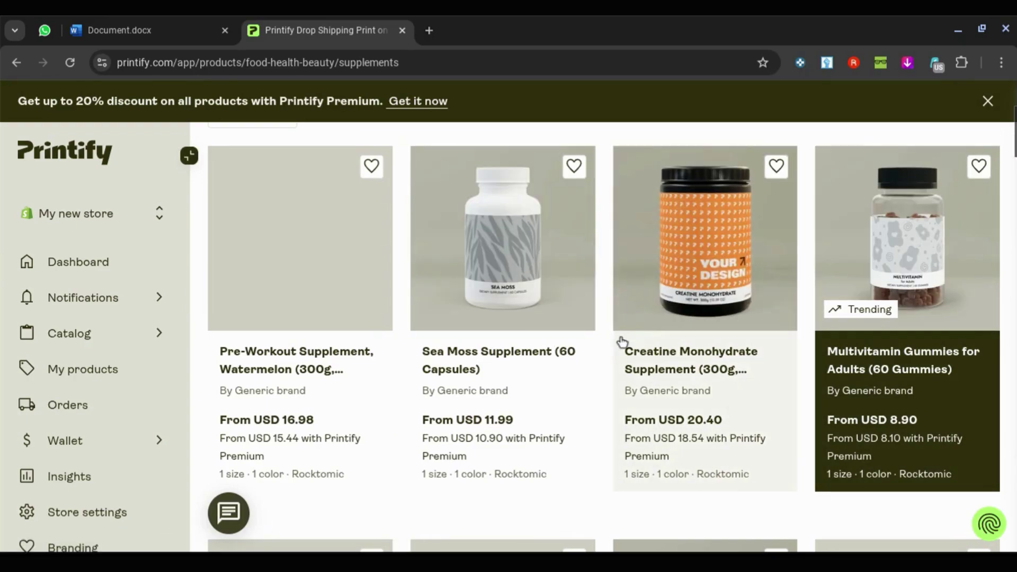
{"action": "scroll", "coordinate": [510, 283], "scroll_direction": "down", "scroll_amount": 9}
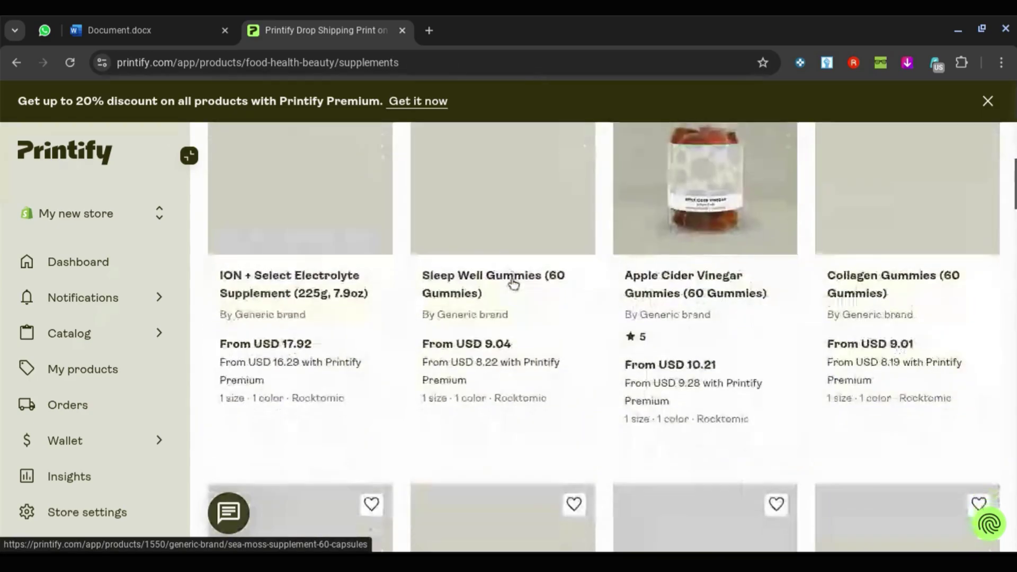
{"action": "scroll", "coordinate": [511, 283], "scroll_direction": "up", "scroll_amount": 8}
{"action": "scroll", "coordinate": [513, 285], "scroll_direction": "up", "scroll_amount": 3}
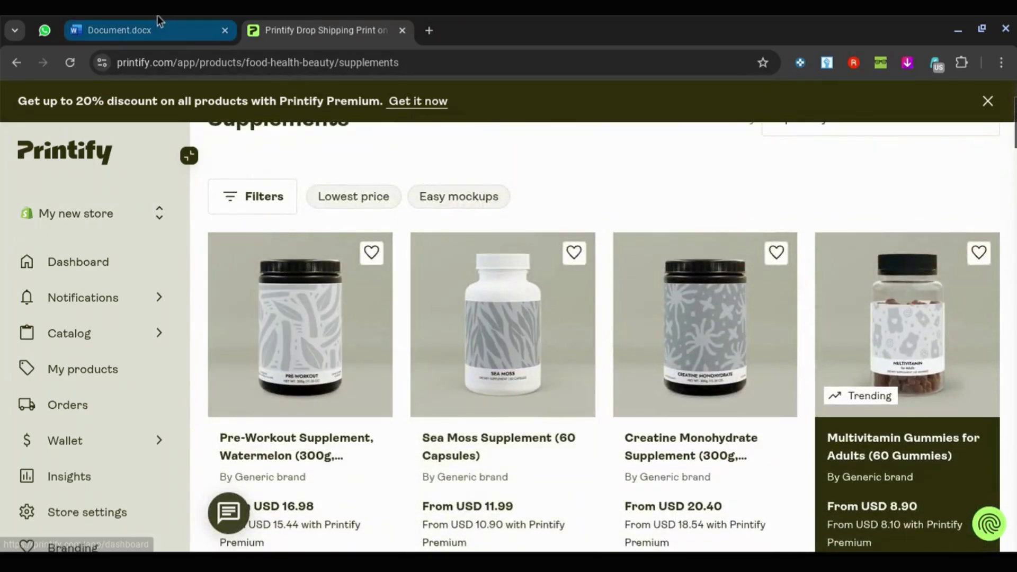
Step: Check the Word outline, then search the web for "canva" in a new browser tab and open Canva's home page
{"action": "left_click", "coordinate": [159, 29]}
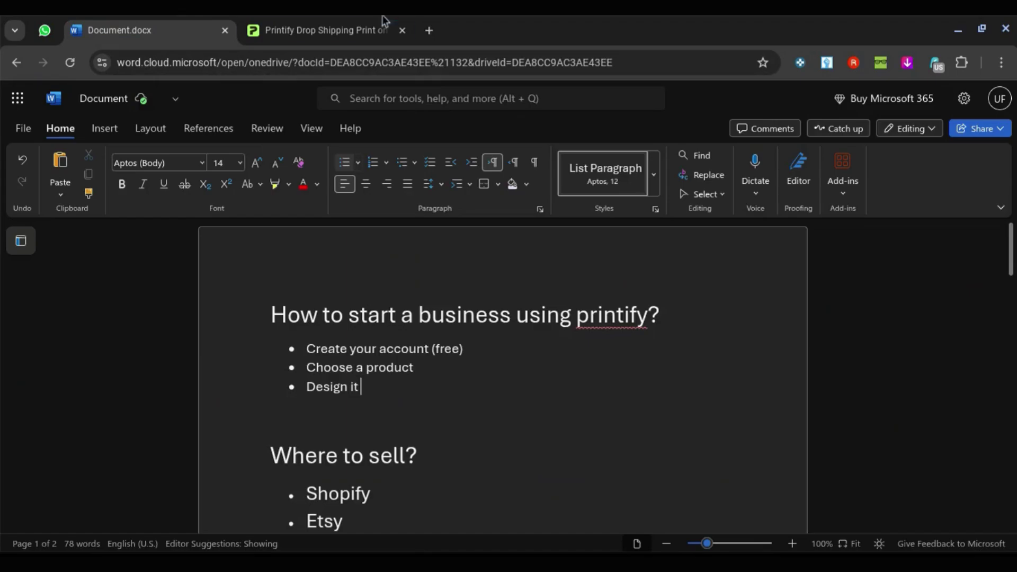
{"action": "left_click", "coordinate": [431, 32]}
{"action": "type", "text": "canva"}
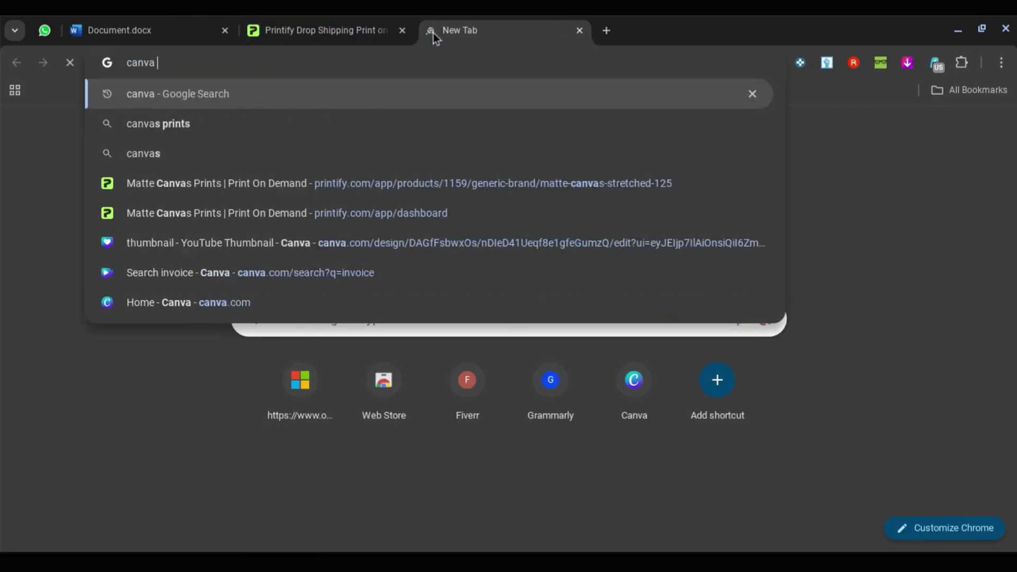
{"action": "key", "text": "Return"}
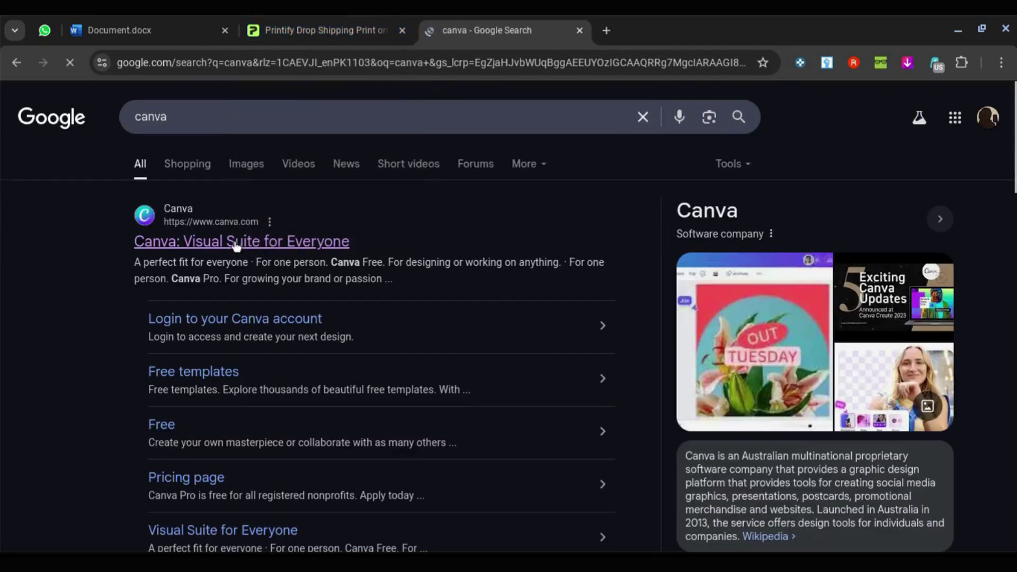
{"action": "mouse_move", "coordinate": [300, 16]}
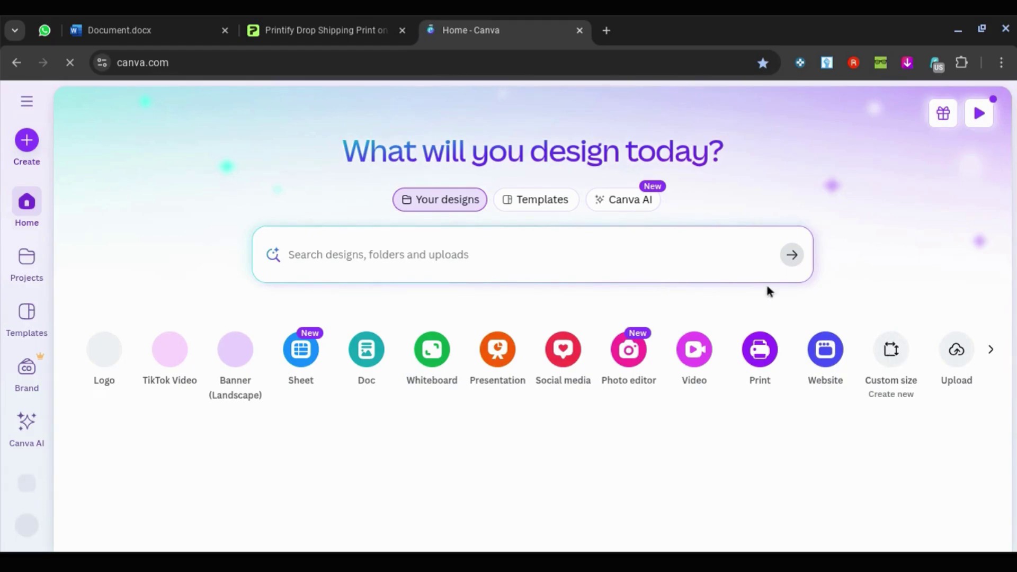
Step: Switch back to Printify, open the men's T-shirts category and examine the first row of shirts
{"action": "left_click", "coordinate": [333, 22]}
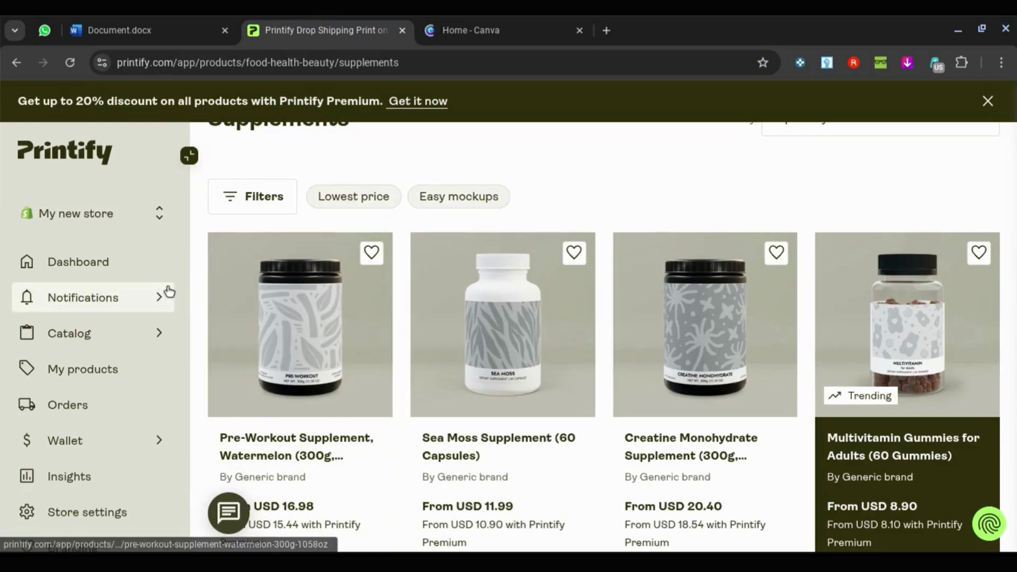
{"action": "mouse_move", "coordinate": [158, 331]}
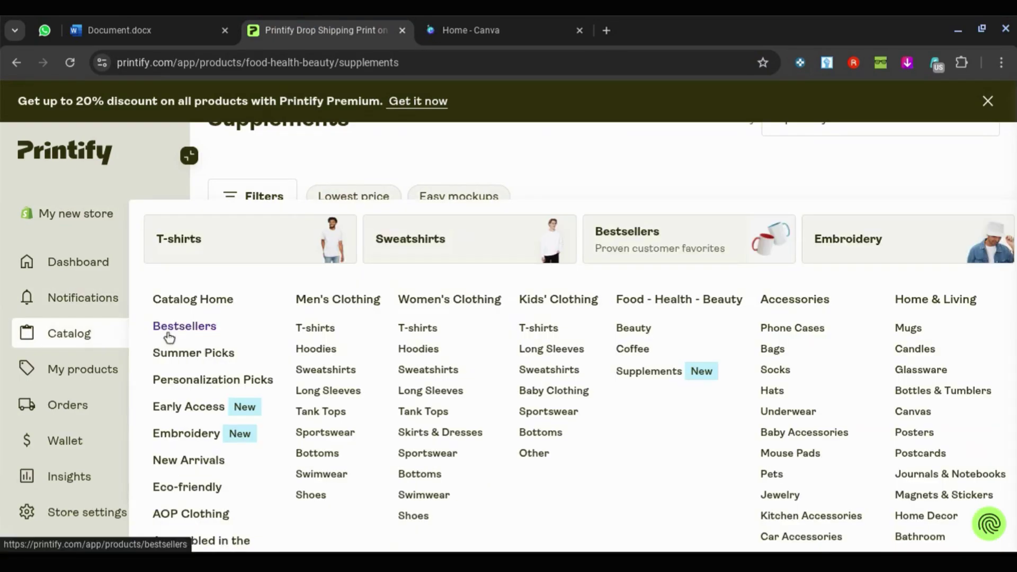
{"action": "left_click", "coordinate": [327, 332]}
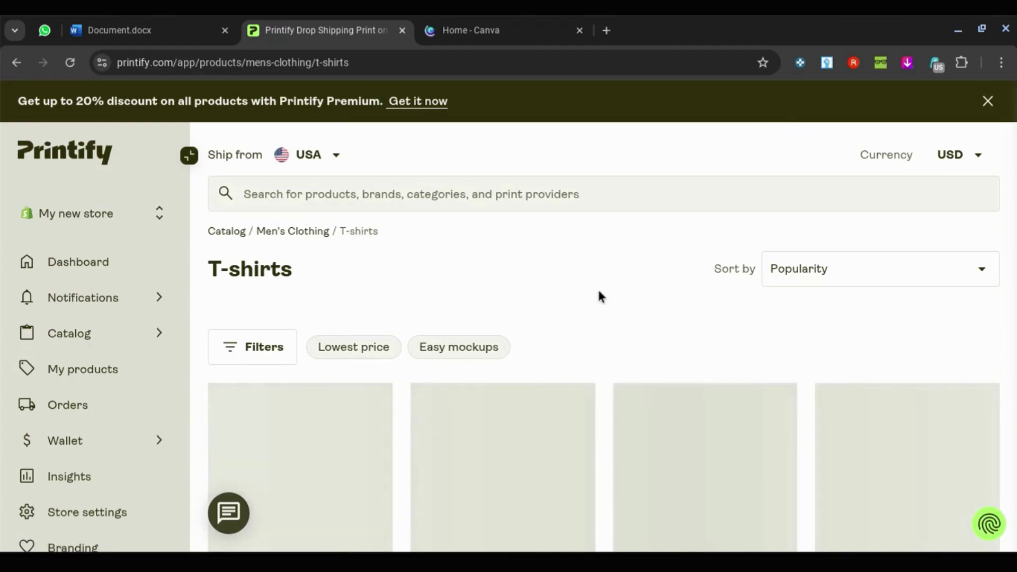
{"action": "scroll", "coordinate": [598, 295], "scroll_direction": "down", "scroll_amount": 2}
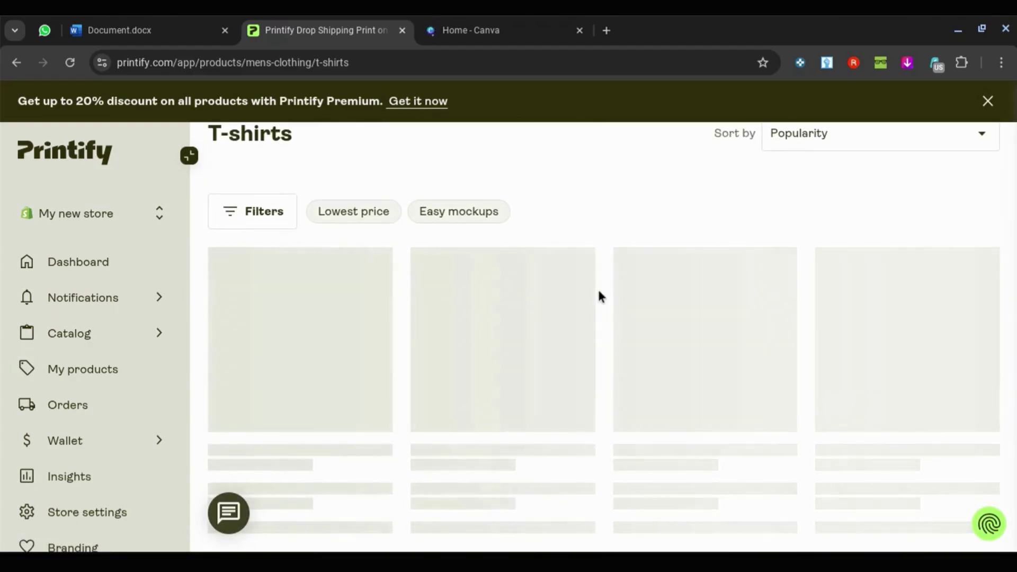
{"action": "scroll", "coordinate": [597, 288], "scroll_direction": "down", "scroll_amount": 1}
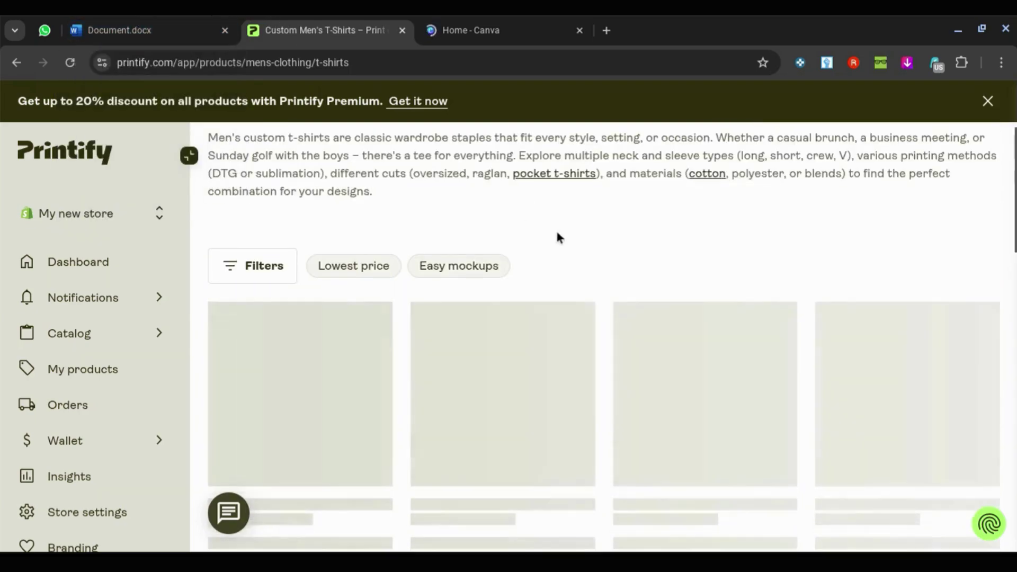
{"action": "scroll", "coordinate": [558, 237], "scroll_direction": "down", "scroll_amount": 1}
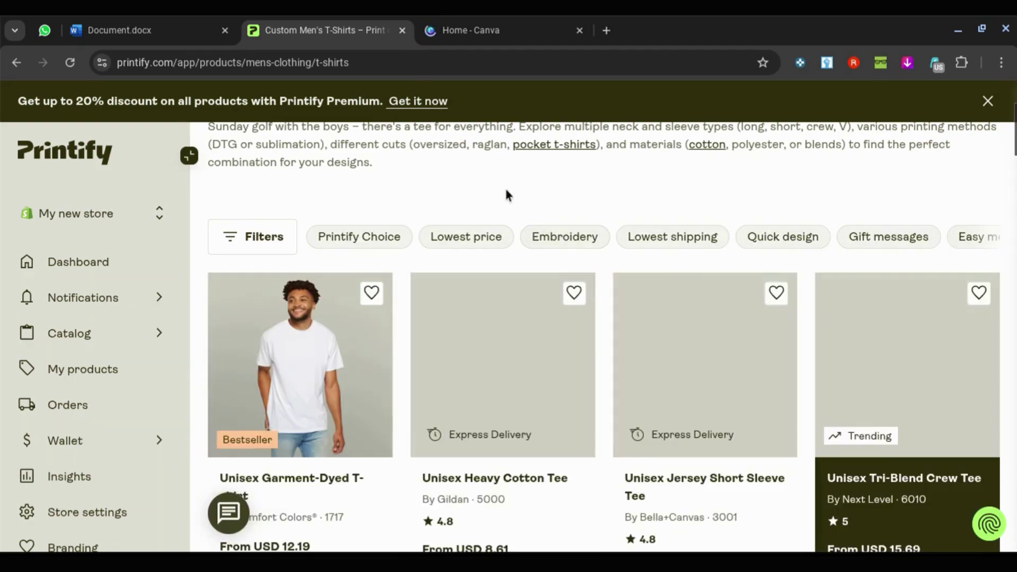
{"action": "scroll", "coordinate": [507, 195], "scroll_direction": "down", "scroll_amount": 1}
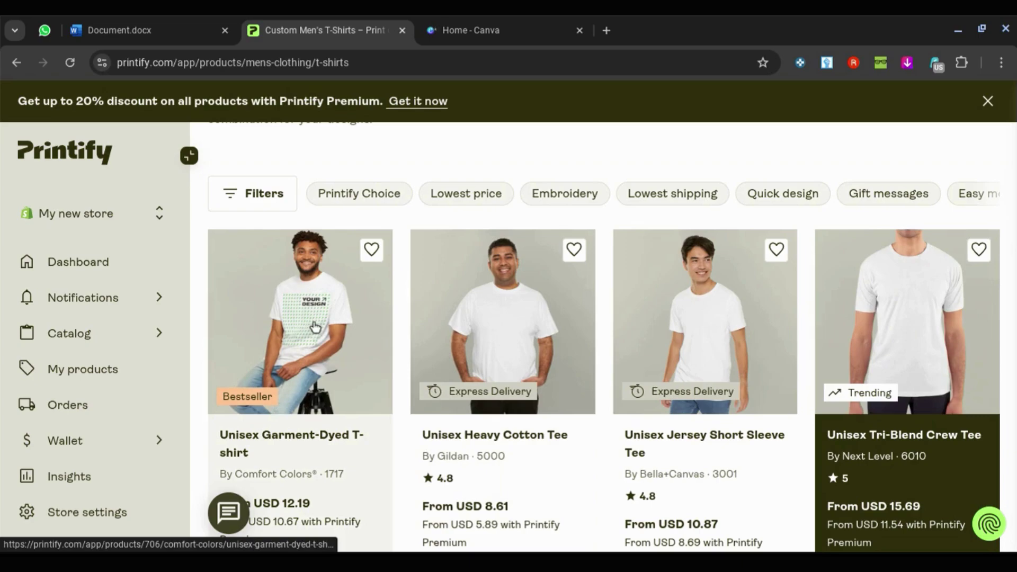
Step: Open the Comfort Colors Unisex Garment-Dyed T-shirt and look over its description and fulfillment section
{"action": "left_click", "coordinate": [314, 327]}
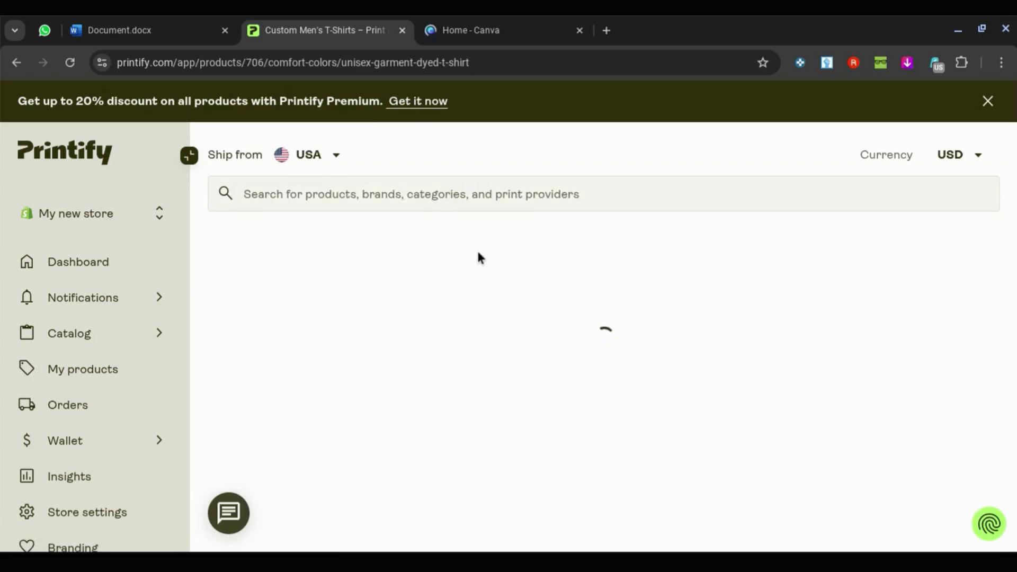
{"action": "scroll", "coordinate": [480, 258], "scroll_direction": "down", "scroll_amount": 5}
{"action": "scroll", "coordinate": [477, 258], "scroll_direction": "down", "scroll_amount": 4}
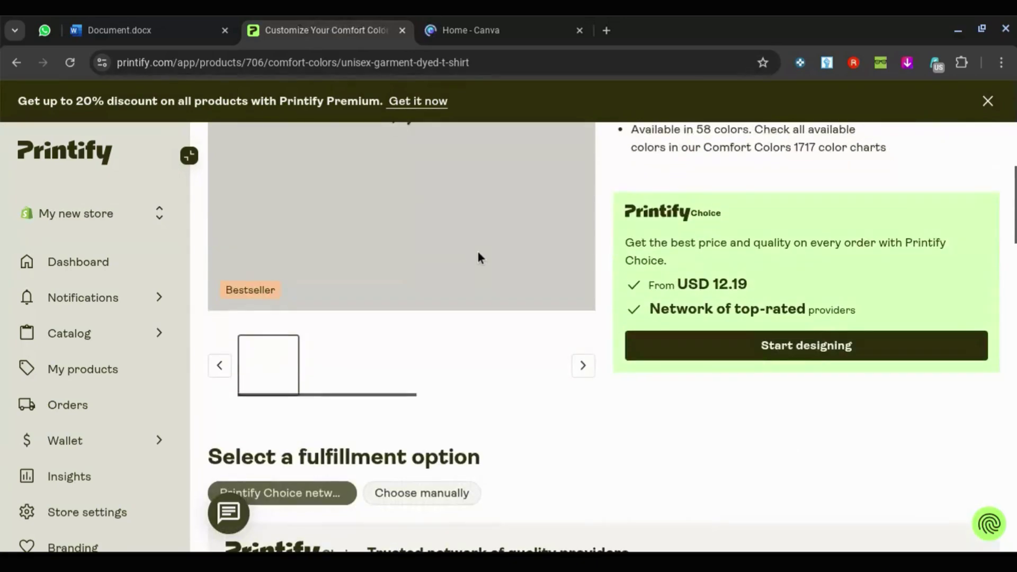
{"action": "scroll", "coordinate": [722, 366], "scroll_direction": "down", "scroll_amount": 5}
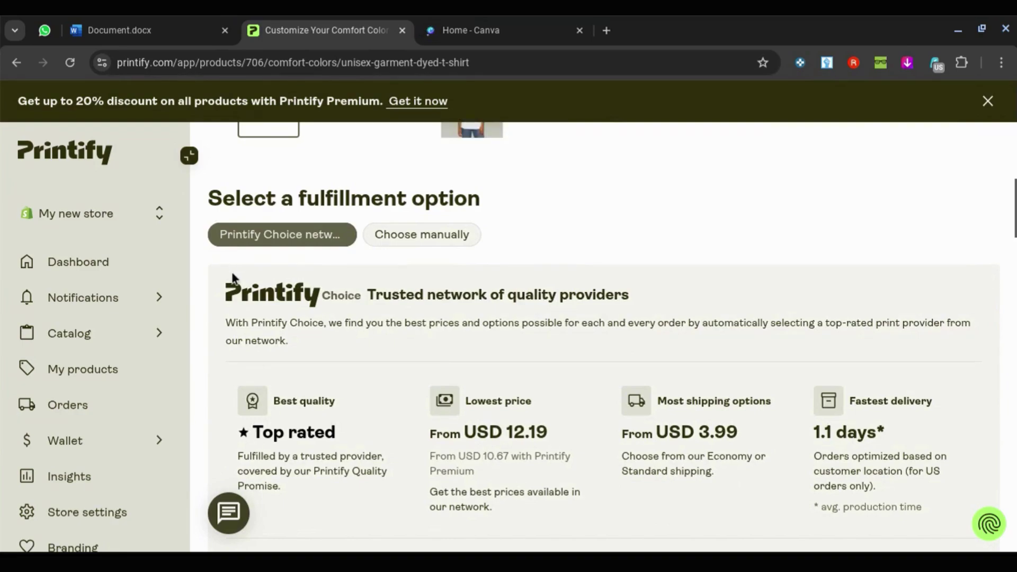
{"action": "scroll", "coordinate": [472, 272], "scroll_direction": "down", "scroll_amount": 5}
{"action": "scroll", "coordinate": [471, 271], "scroll_direction": "up", "scroll_amount": 15}
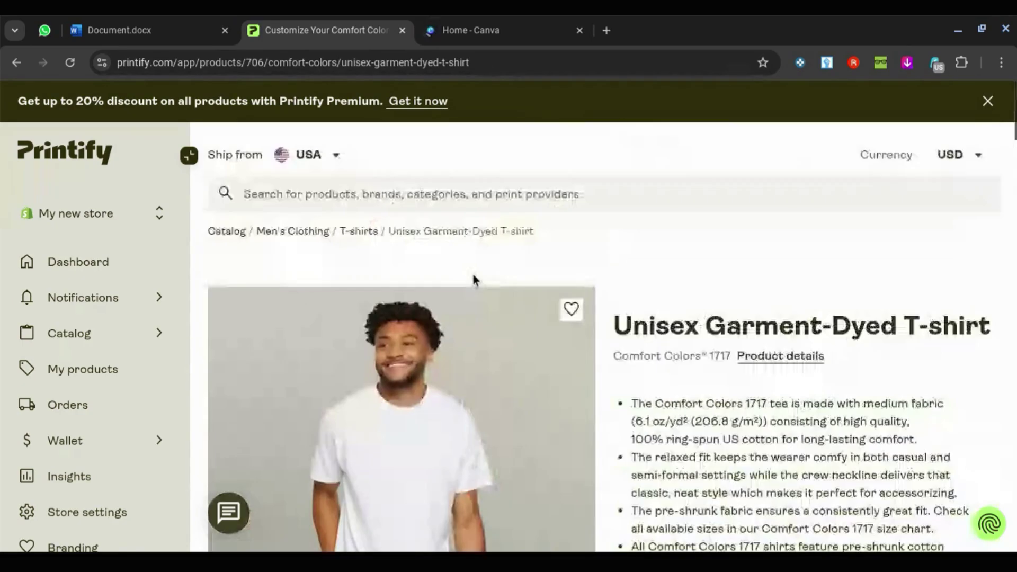
Step: Examine the garment-dyed T-shirt's Printify Choice offer, including quality, price, shipping options and delivery time
{"action": "scroll", "coordinate": [771, 358], "scroll_direction": "down", "scroll_amount": 12}
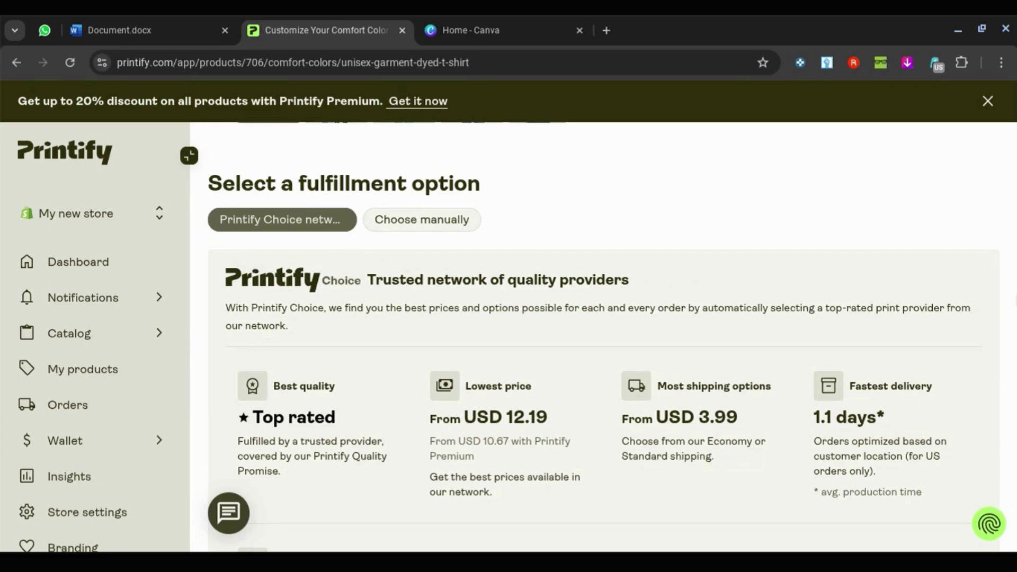
{"action": "scroll", "coordinate": [395, 254], "scroll_direction": "down", "scroll_amount": 1}
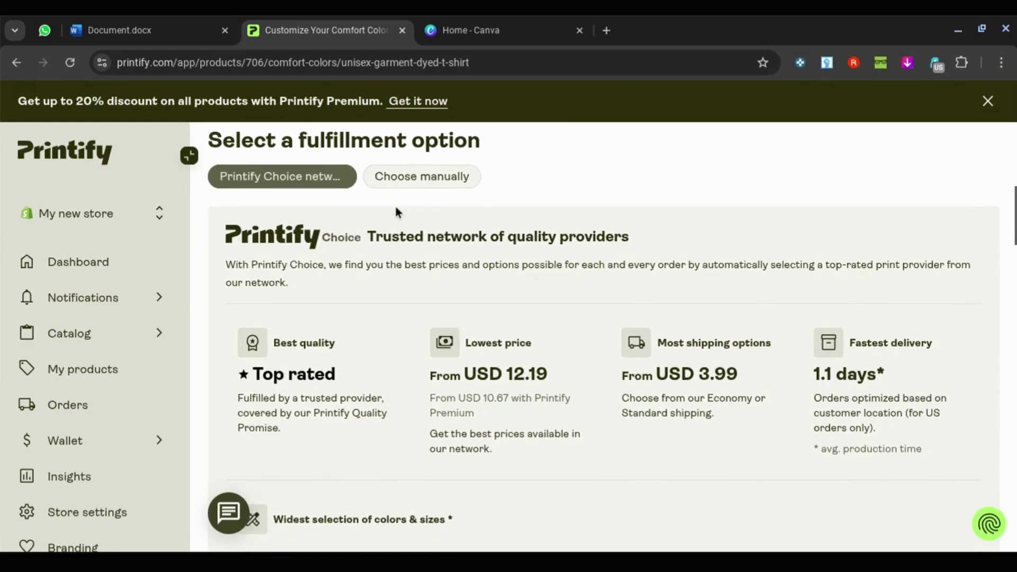
{"action": "scroll", "coordinate": [395, 211], "scroll_direction": "down", "scroll_amount": 5}
{"action": "scroll", "coordinate": [395, 212], "scroll_direction": "up", "scroll_amount": 3}
{"action": "scroll", "coordinate": [395, 211], "scroll_direction": "up", "scroll_amount": 7}
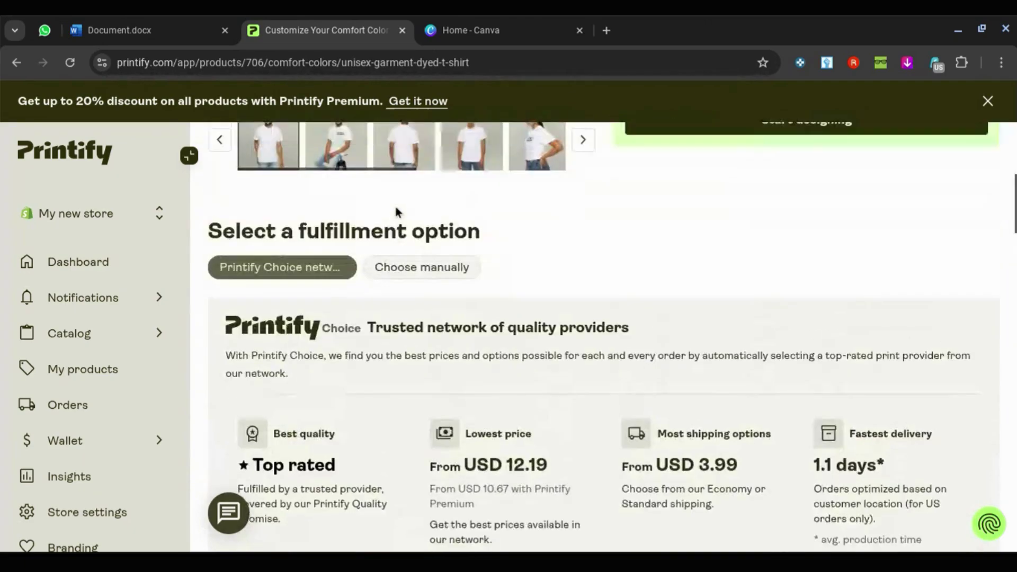
{"action": "scroll", "coordinate": [344, 311], "scroll_direction": "up", "scroll_amount": 2}
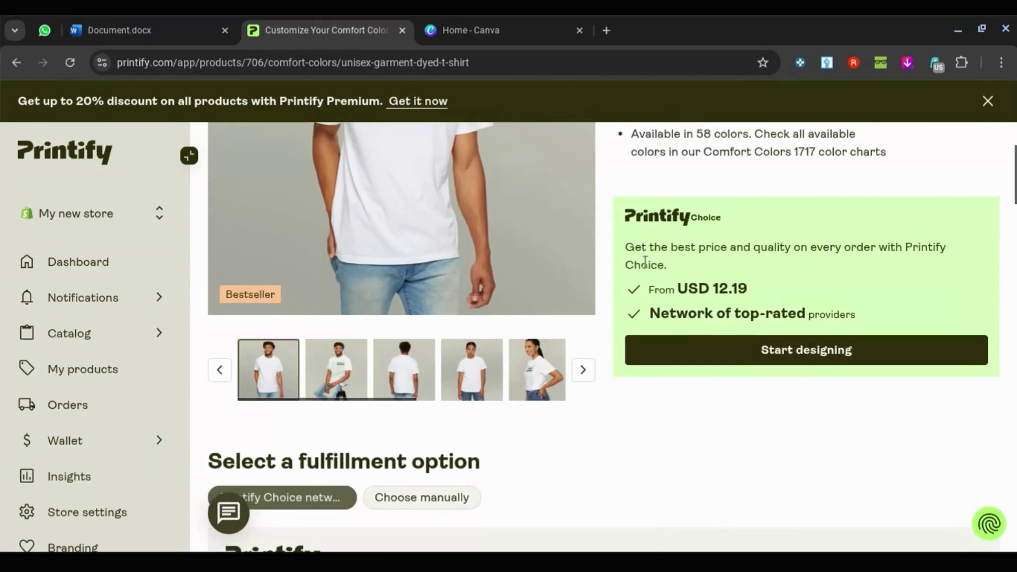
Step: Examine the garment-dyed T-shirt's colors, sizes, print areas, features and provider location, and return to the top of its page
{"action": "scroll", "coordinate": [547, 369], "scroll_direction": "down", "scroll_amount": 14}
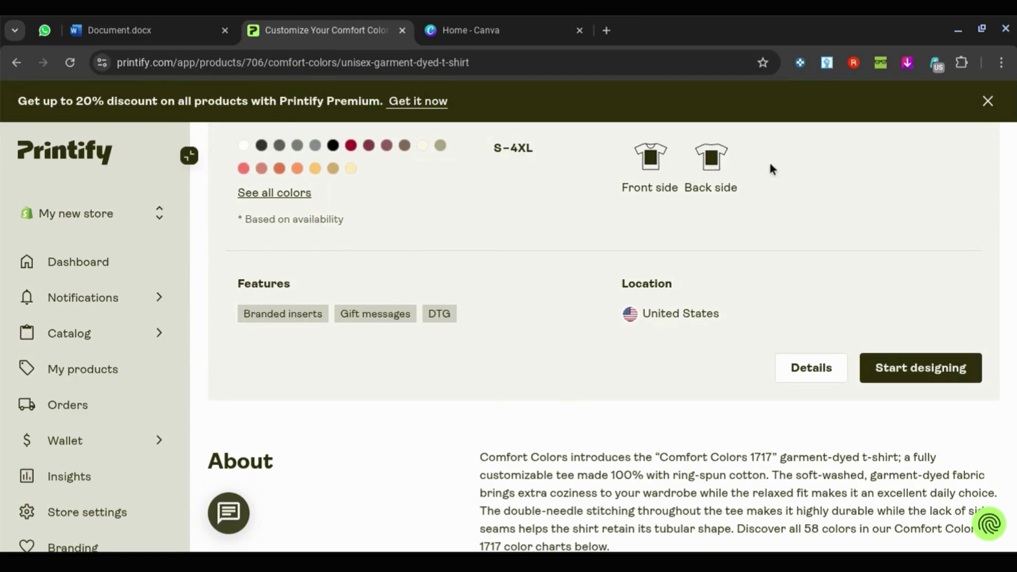
{"action": "left_click", "coordinate": [915, 372]}
{"action": "scroll", "coordinate": [865, 302], "scroll_direction": "up", "scroll_amount": 5}
{"action": "scroll", "coordinate": [866, 299], "scroll_direction": "down", "scroll_amount": 8}
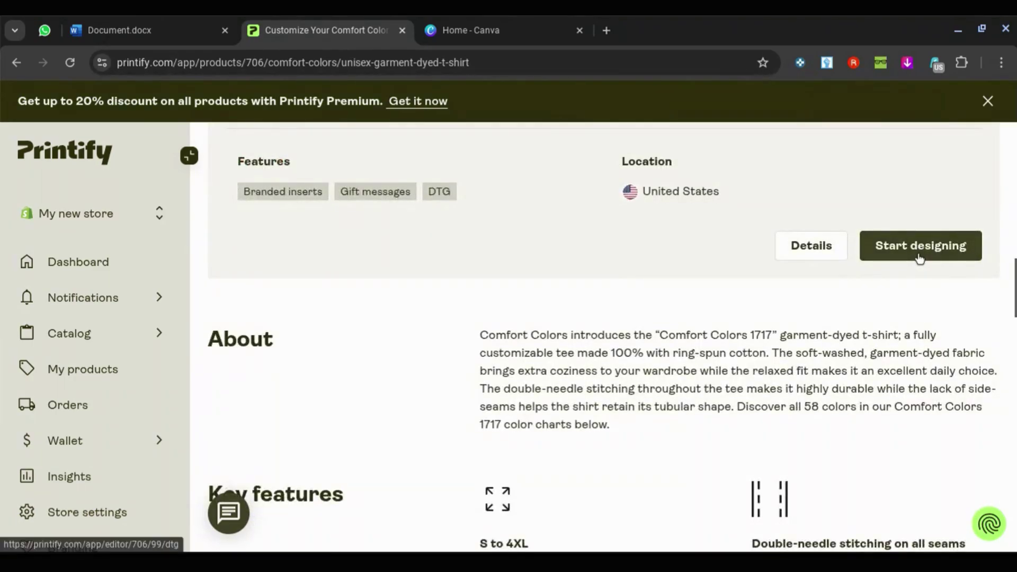
{"action": "scroll", "coordinate": [787, 255], "scroll_direction": "up", "scroll_amount": 10}
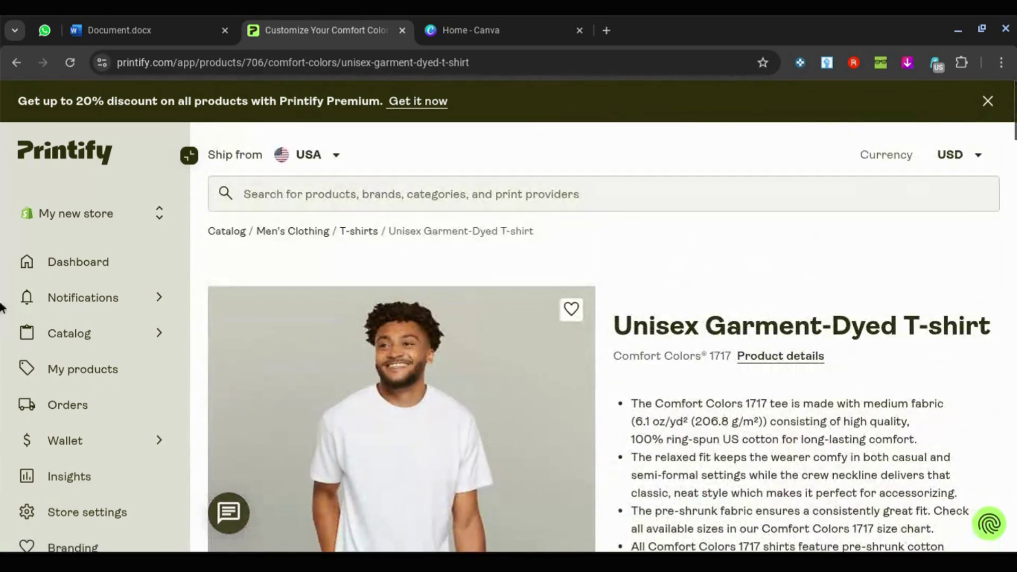
Step: Open the women's T-shirts category and examine the listed shirts, their brands and prices
{"action": "mouse_move", "coordinate": [159, 334]}
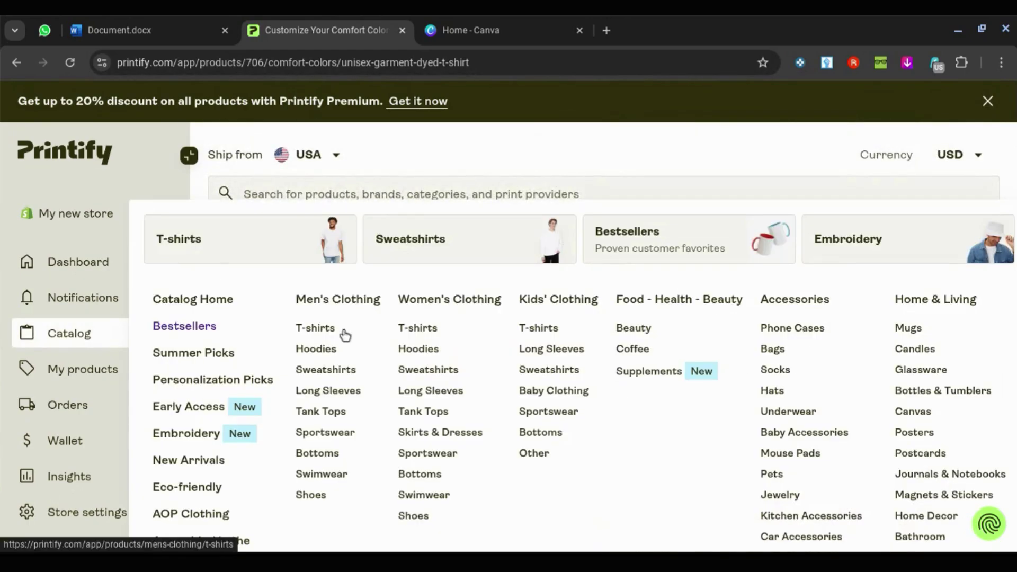
{"action": "left_click", "coordinate": [428, 330]}
{"action": "scroll", "coordinate": [428, 332], "scroll_direction": "down", "scroll_amount": 4}
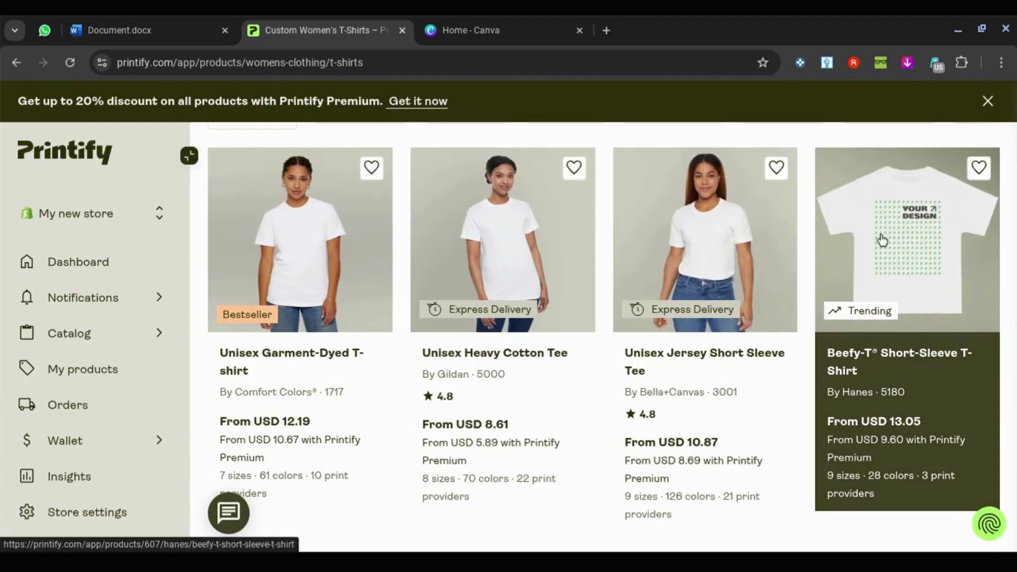
{"action": "scroll", "coordinate": [896, 242], "scroll_direction": "down", "scroll_amount": 5}
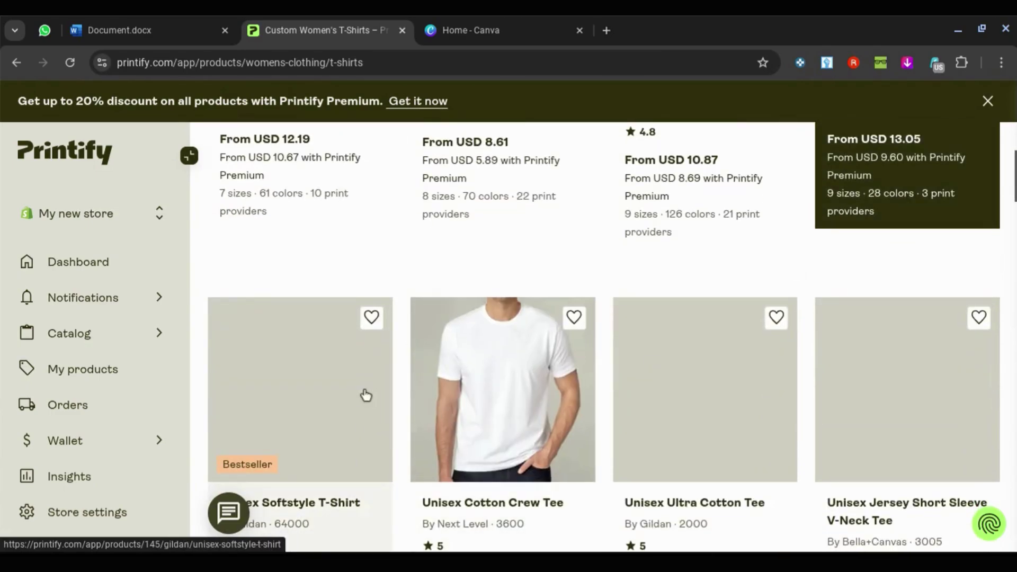
Step: Open the Next Level Unisex Cotton Crew Tee and examine its About text and key features
{"action": "left_click", "coordinate": [525, 387]}
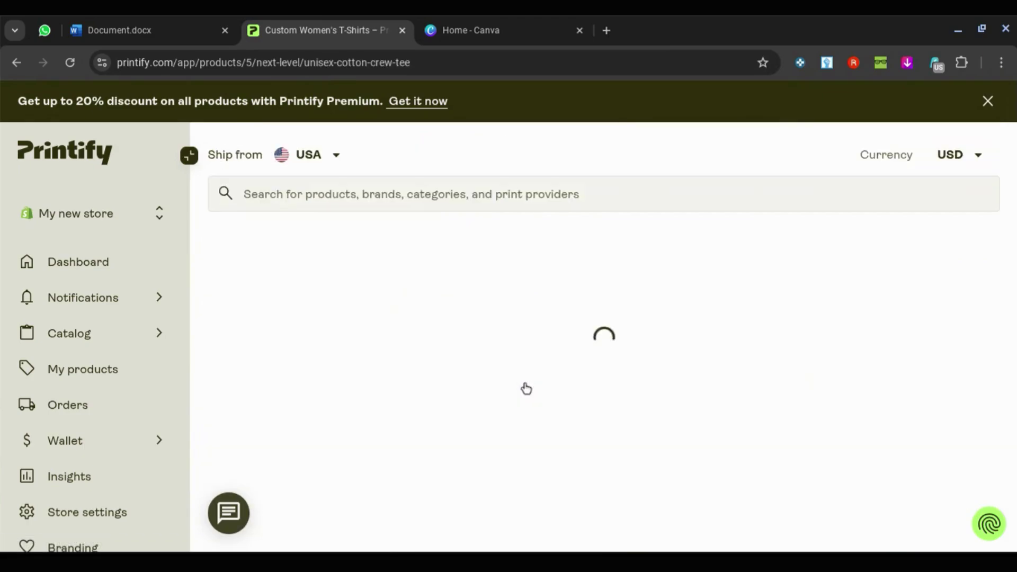
{"action": "scroll", "coordinate": [730, 310], "scroll_direction": "down", "scroll_amount": 10}
{"action": "scroll", "coordinate": [729, 310], "scroll_direction": "down", "scroll_amount": 5}
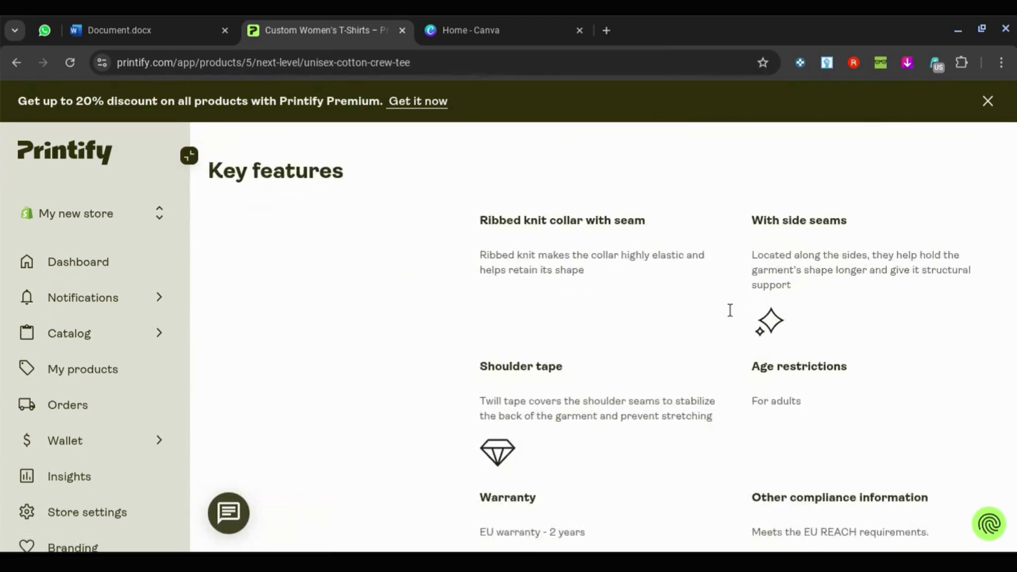
{"action": "scroll", "coordinate": [730, 310], "scroll_direction": "up", "scroll_amount": 2}
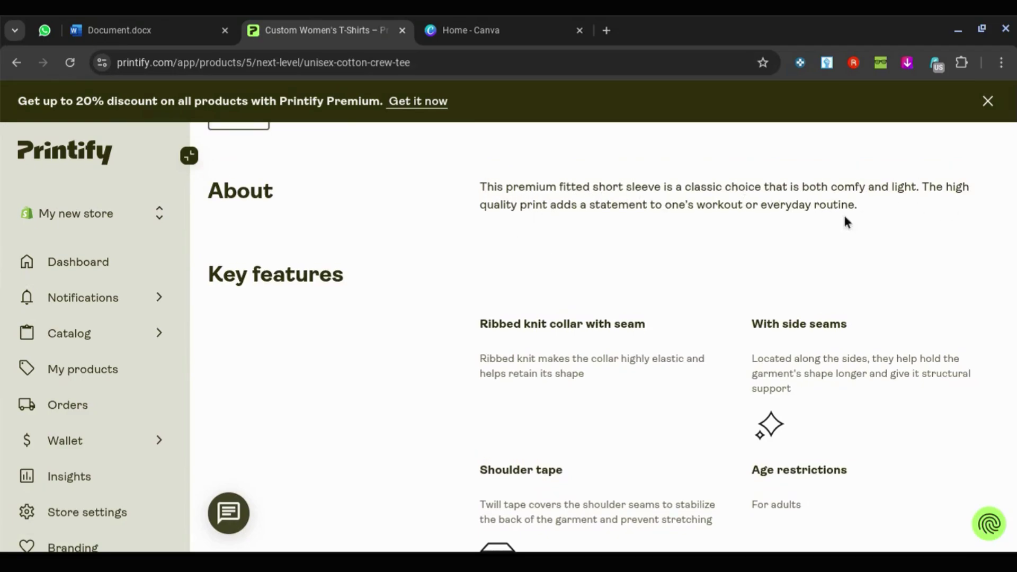
Step: Examine the Unisex Cotton Crew Tee's care instructions, size guide, buyer reviews, fulfillment details and frequently sold together products
{"action": "scroll", "coordinate": [837, 221], "scroll_direction": "down", "scroll_amount": 12}
{"action": "scroll", "coordinate": [827, 223], "scroll_direction": "up", "scroll_amount": 1}
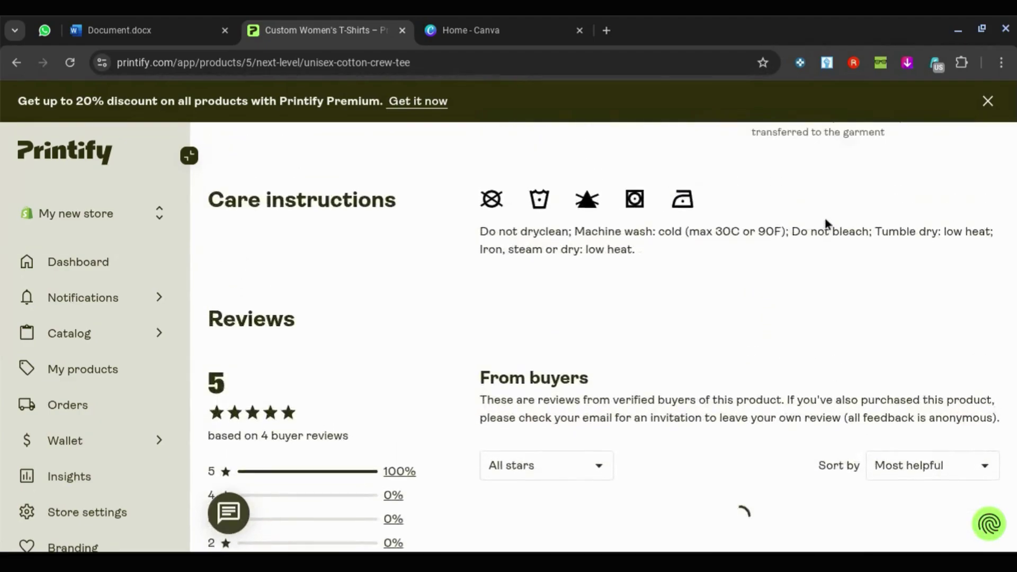
{"action": "scroll", "coordinate": [827, 223], "scroll_direction": "up", "scroll_amount": 15}
{"action": "scroll", "coordinate": [824, 222], "scroll_direction": "down", "scroll_amount": 16}
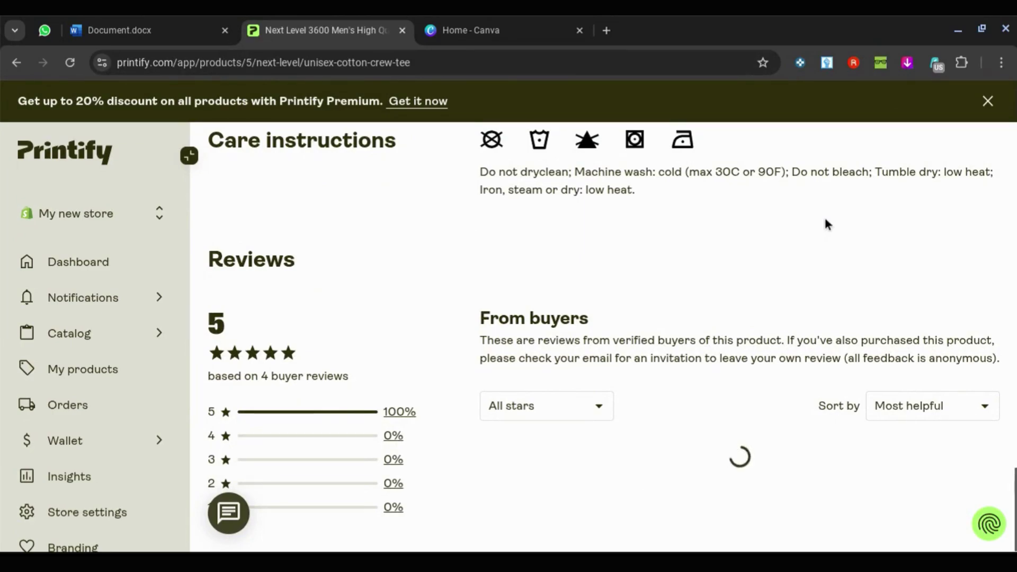
{"action": "scroll", "coordinate": [825, 220], "scroll_direction": "down", "scroll_amount": 10}
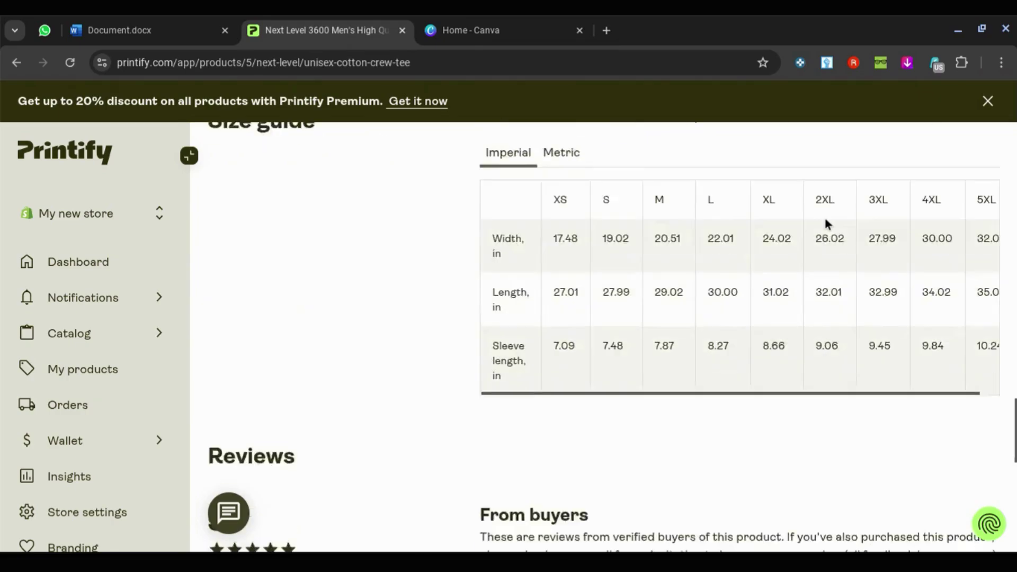
{"action": "scroll", "coordinate": [825, 222], "scroll_direction": "up", "scroll_amount": 10}
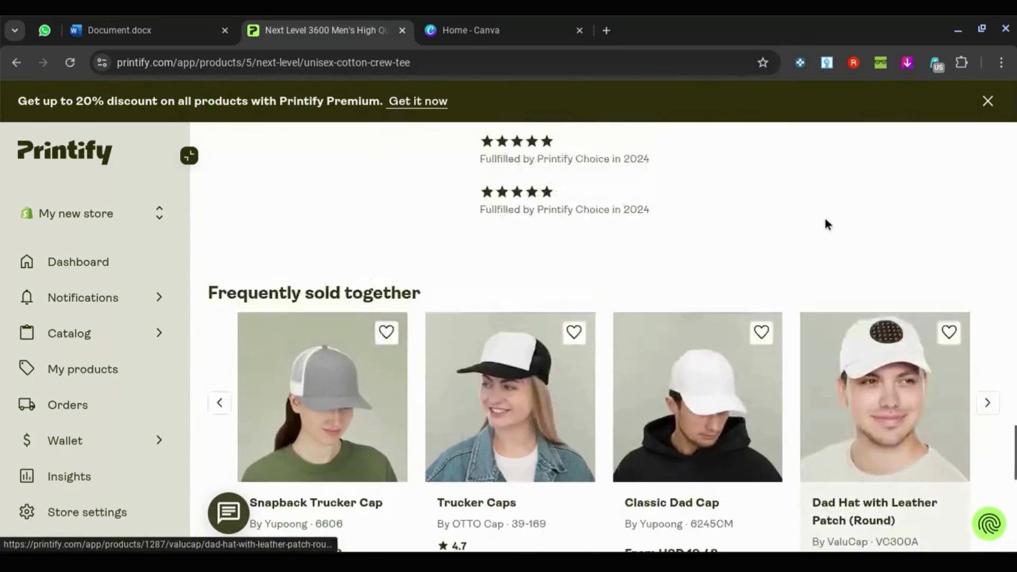
{"action": "scroll", "coordinate": [826, 223], "scroll_direction": "up", "scroll_amount": 10}
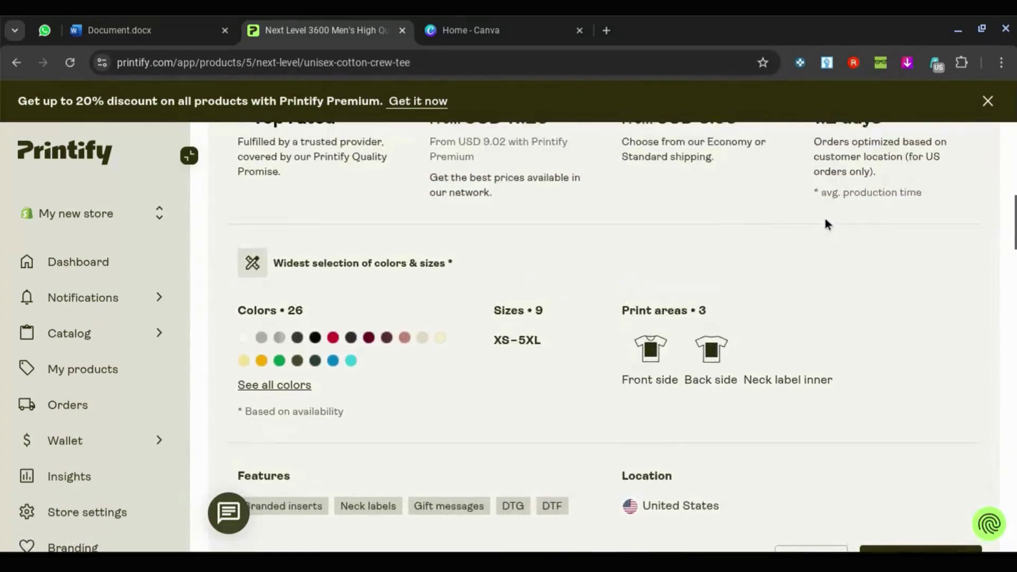
{"action": "scroll", "coordinate": [825, 220], "scroll_direction": "up", "scroll_amount": 3}
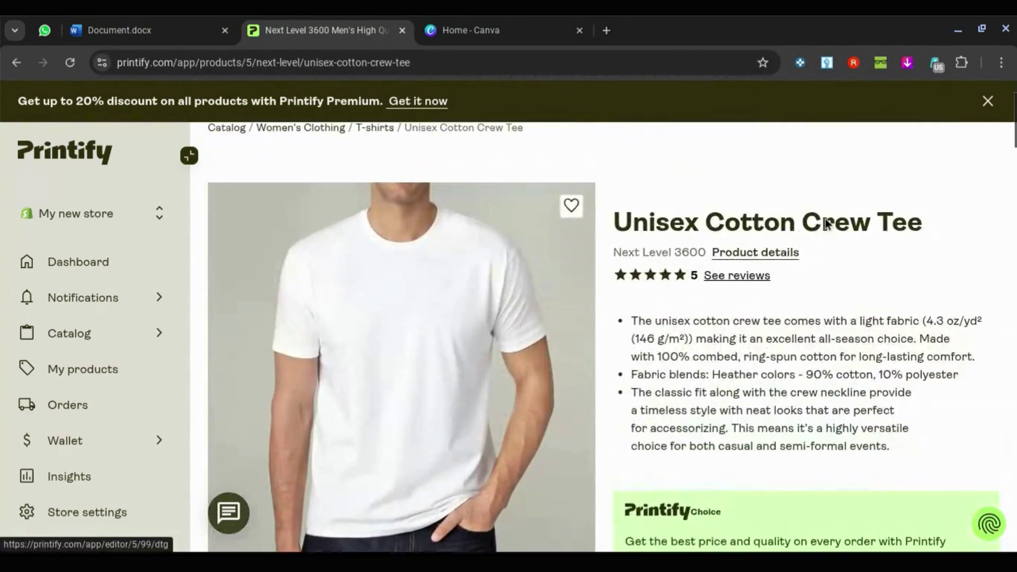
{"action": "scroll", "coordinate": [574, 272], "scroll_direction": "down", "scroll_amount": 10}
{"action": "scroll", "coordinate": [576, 277], "scroll_direction": "down", "scroll_amount": 15}
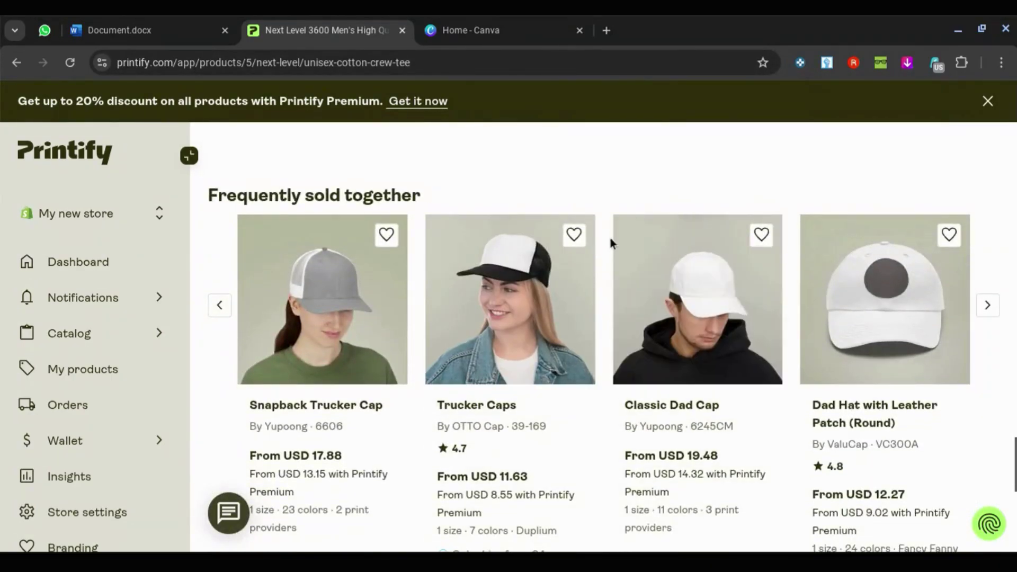
Step: Open the OTTO Cap Trucker Caps from the frequently sold together products and examine the description, key features and size guide
{"action": "scroll", "coordinate": [561, 248], "scroll_direction": "up", "scroll_amount": 1}
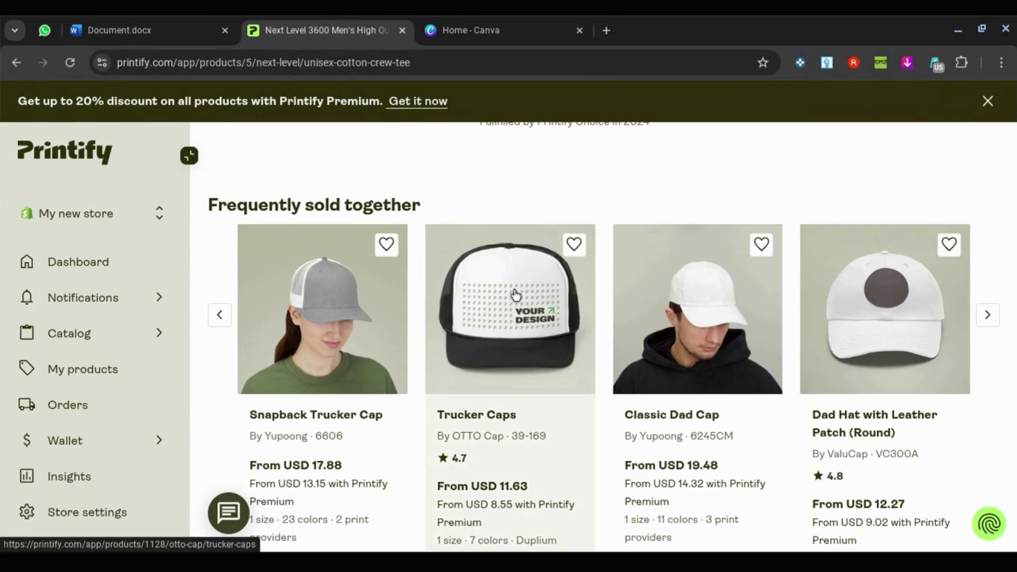
{"action": "left_click", "coordinate": [538, 297]}
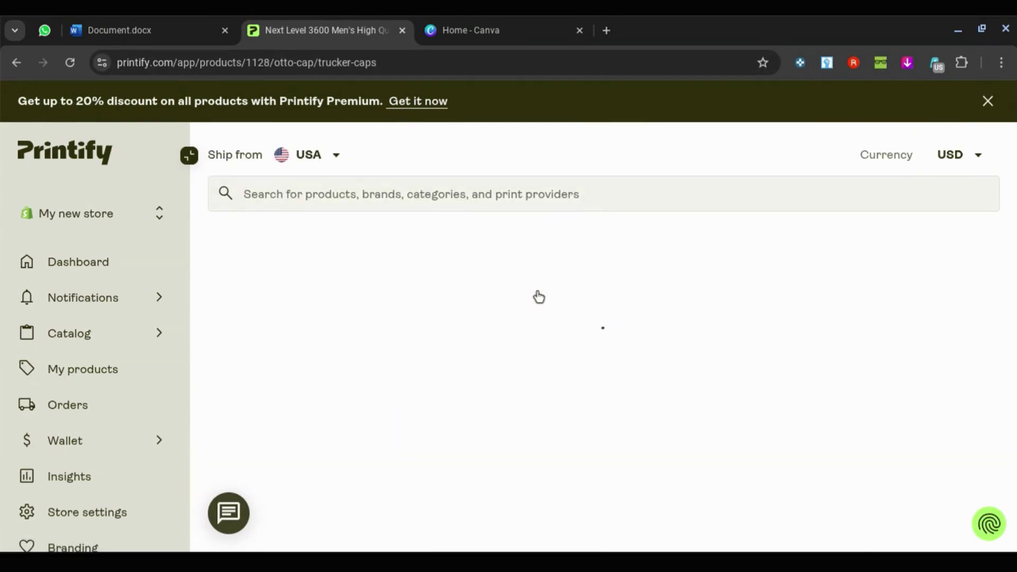
{"action": "scroll", "coordinate": [737, 351], "scroll_direction": "down", "scroll_amount": 10}
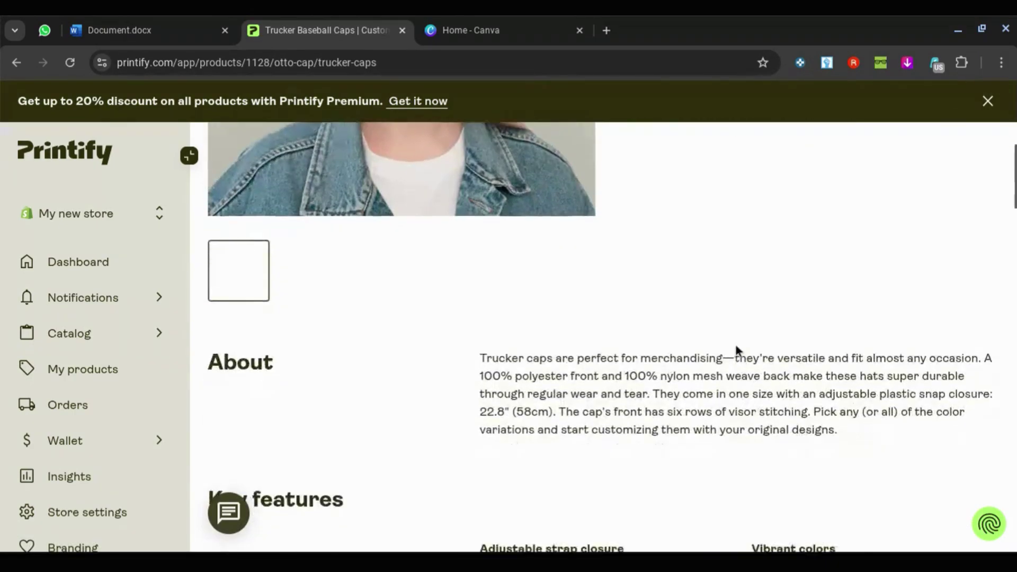
{"action": "scroll", "coordinate": [736, 349], "scroll_direction": "down", "scroll_amount": 15}
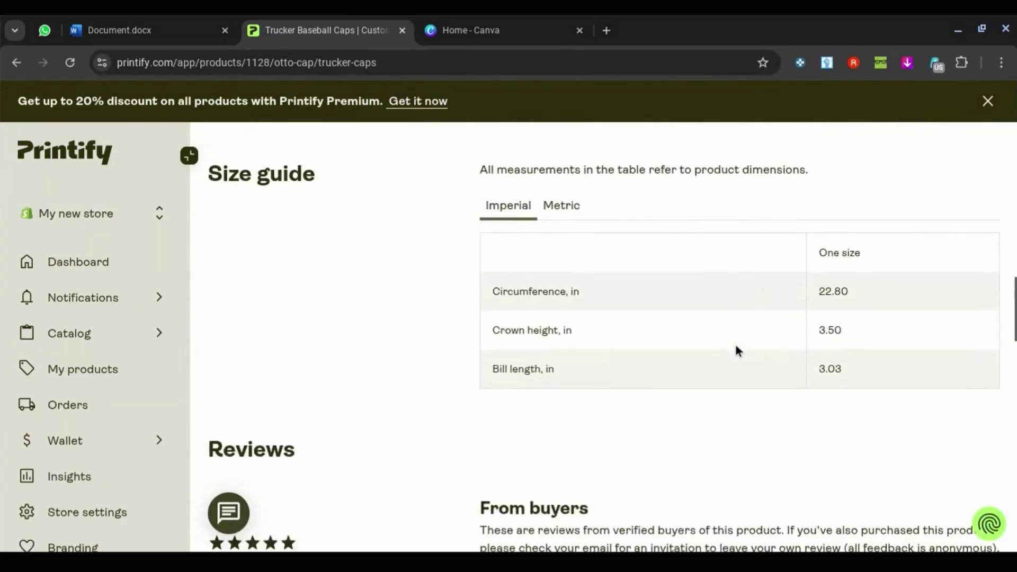
{"action": "scroll", "coordinate": [736, 348], "scroll_direction": "up", "scroll_amount": 15}
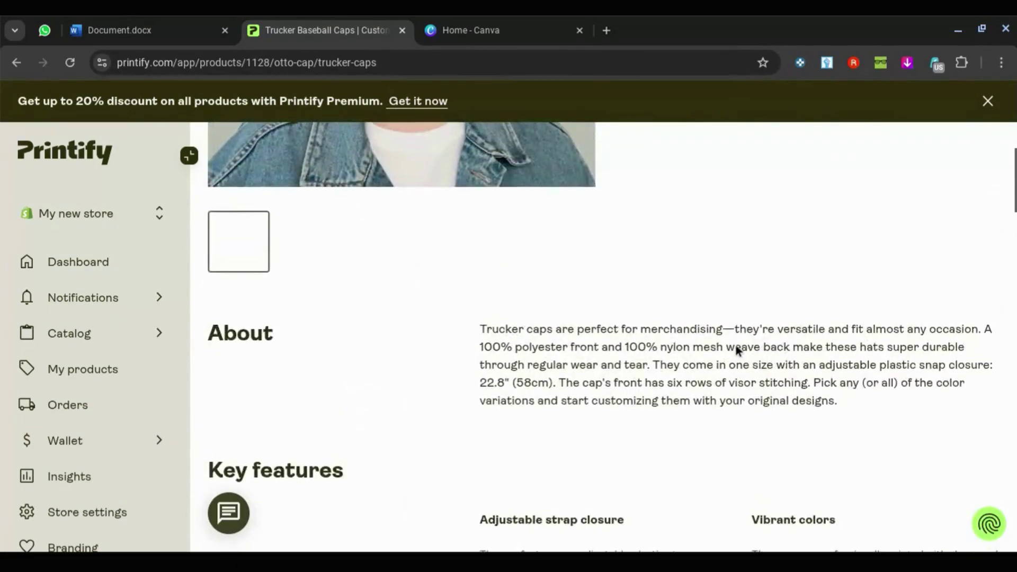
{"action": "scroll", "coordinate": [581, 351], "scroll_direction": "up", "scroll_amount": 2}
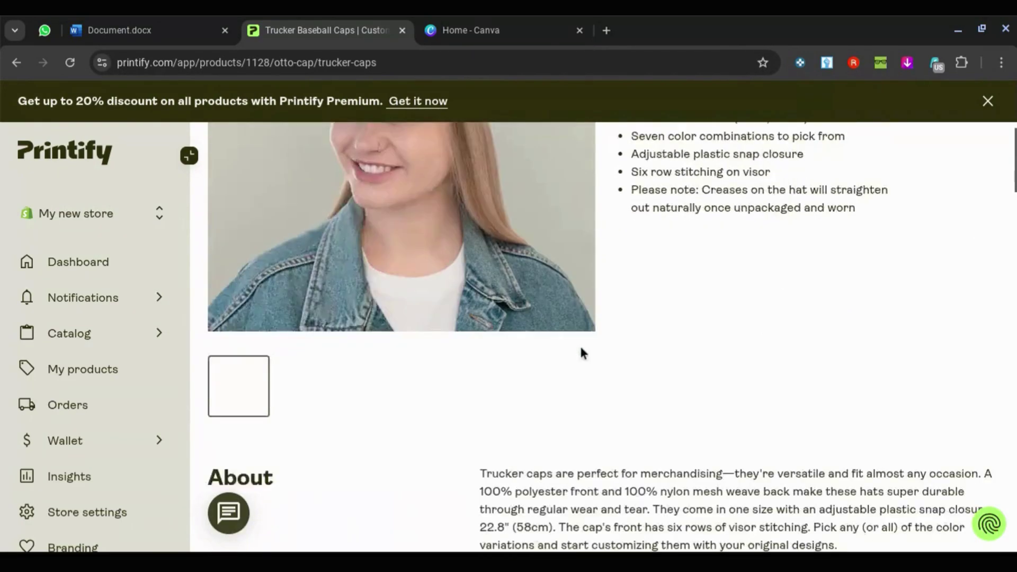
{"action": "scroll", "coordinate": [580, 351], "scroll_direction": "down", "scroll_amount": 4}
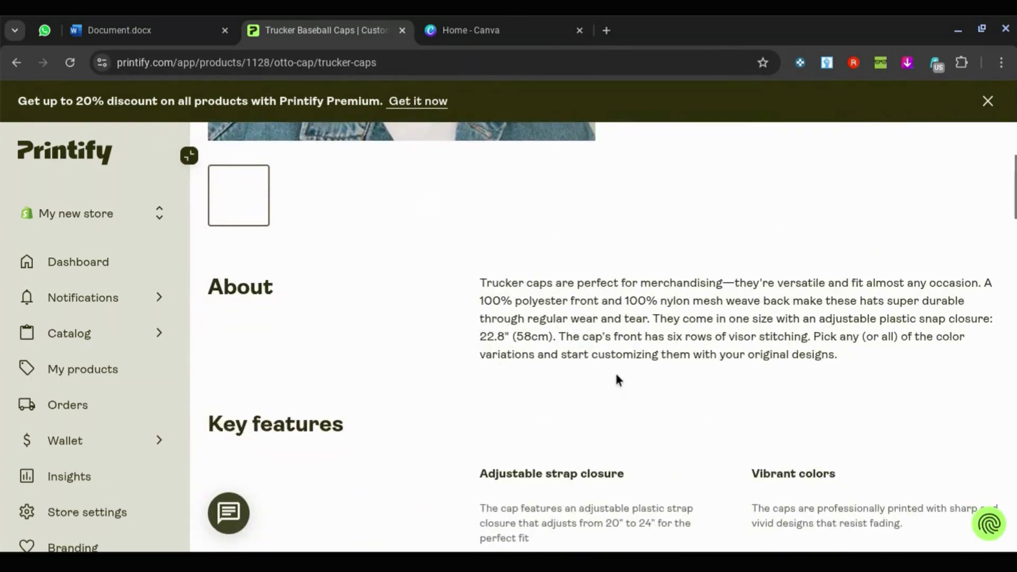
{"action": "scroll", "coordinate": [617, 378], "scroll_direction": "down", "scroll_amount": 3}
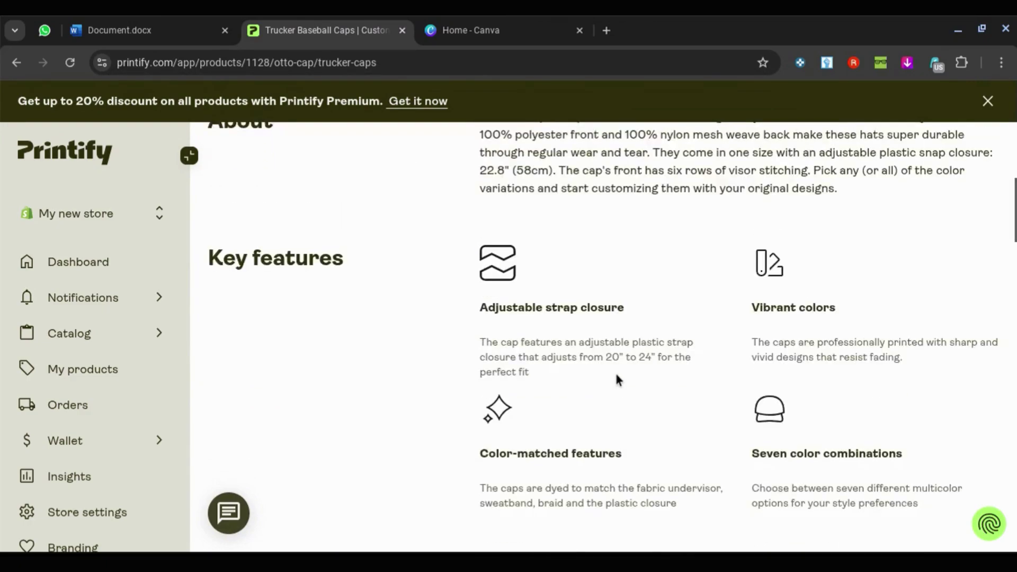
{"action": "scroll", "coordinate": [618, 377], "scroll_direction": "up", "scroll_amount": 9}
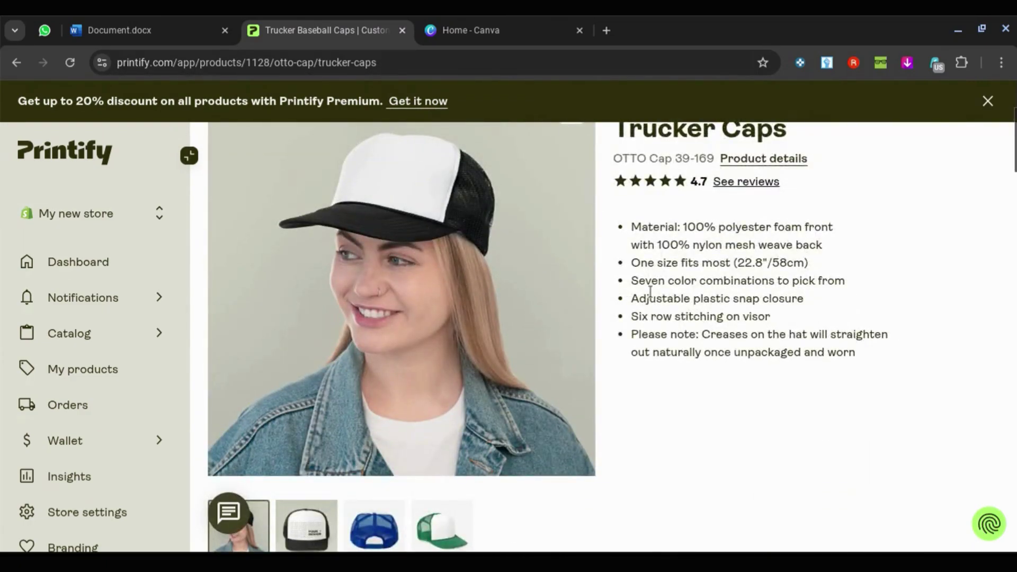
Step: Examine the Trucker Caps' care instructions, buyer reviews and frequently sold together products, and return to the top of the page
{"action": "scroll", "coordinate": [651, 291], "scroll_direction": "down", "scroll_amount": 14}
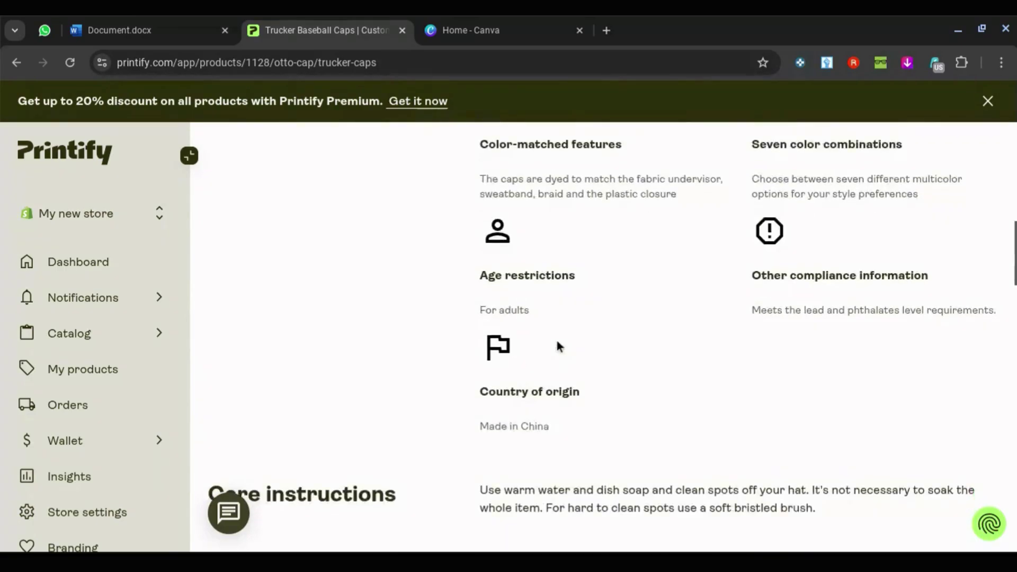
{"action": "scroll", "coordinate": [557, 346], "scroll_direction": "down", "scroll_amount": 14}
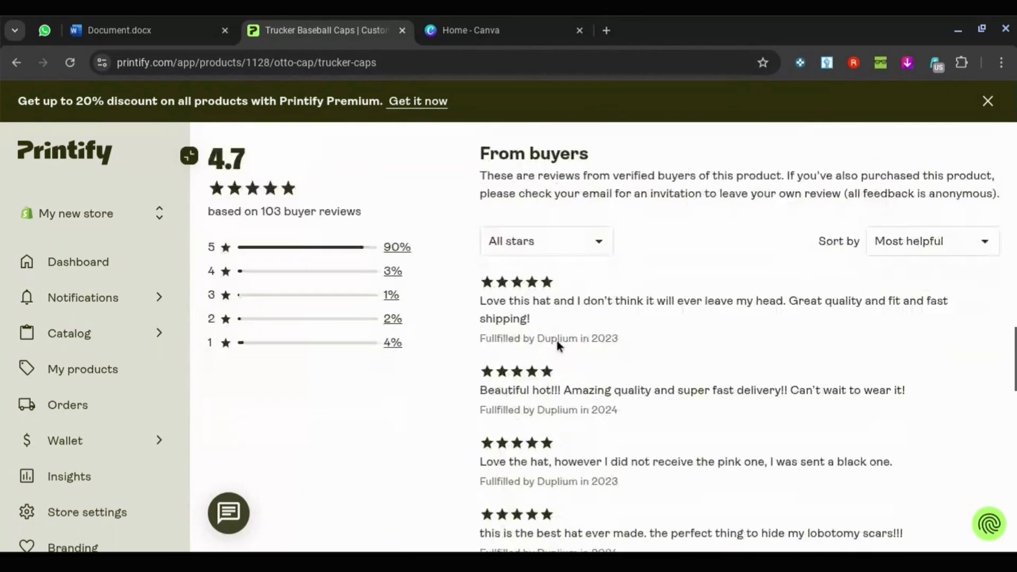
{"action": "scroll", "coordinate": [557, 341], "scroll_direction": "down", "scroll_amount": 8}
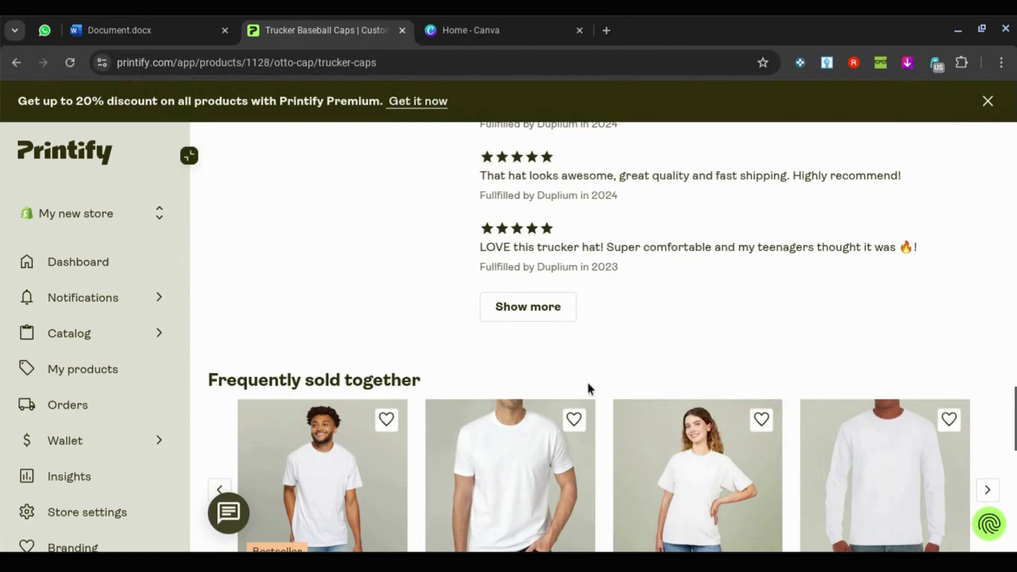
{"action": "scroll", "coordinate": [564, 366], "scroll_direction": "down", "scroll_amount": 3}
{"action": "scroll", "coordinate": [567, 369], "scroll_direction": "up", "scroll_amount": 20}
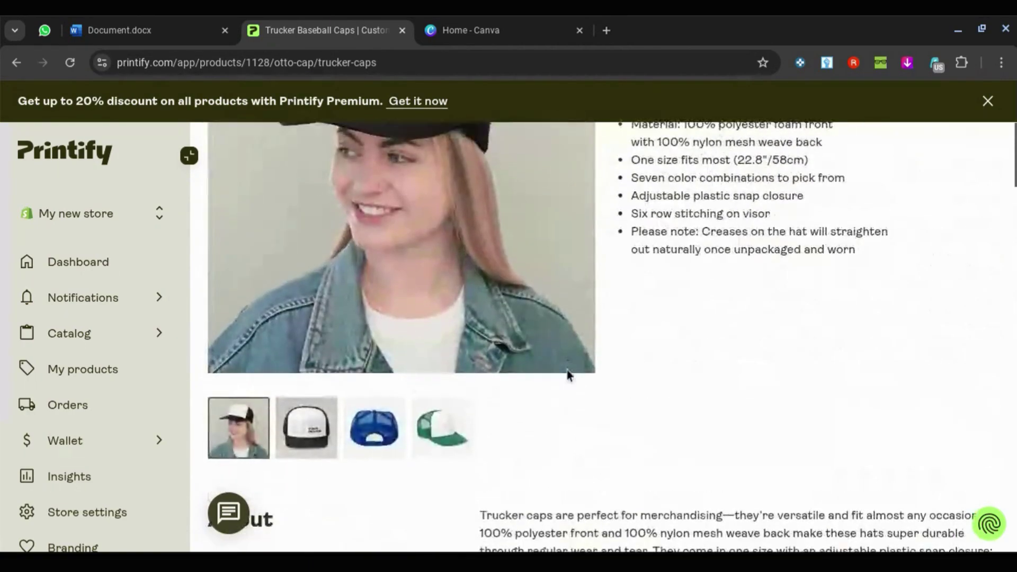
{"action": "scroll", "coordinate": [567, 375], "scroll_direction": "down", "scroll_amount": 3}
{"action": "scroll", "coordinate": [465, 373], "scroll_direction": "up", "scroll_amount": 8}
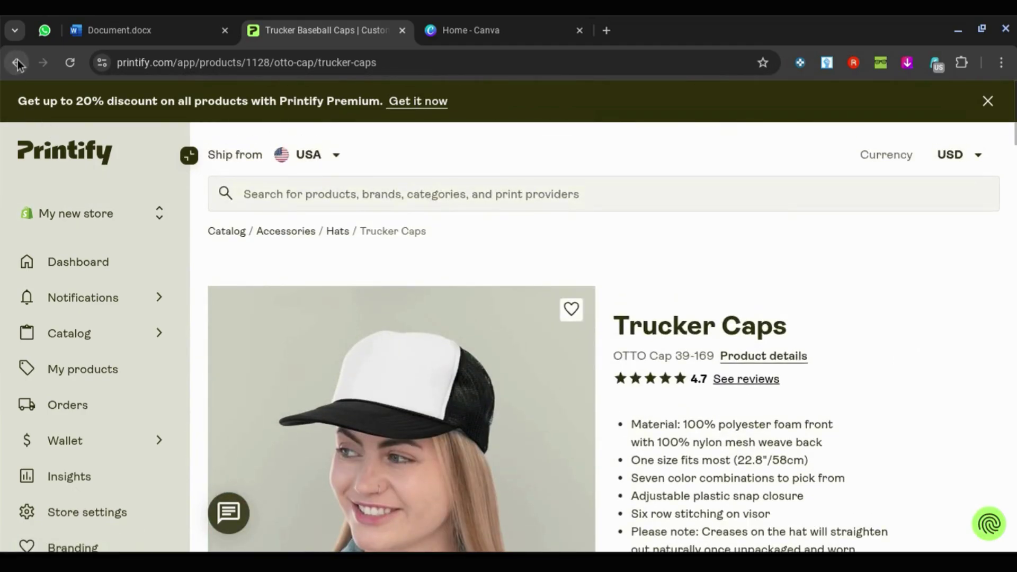
Step: Return to the Unisex Cotton Crew Tee, review its Printify Choice offer and print areas, and start designing it
{"action": "left_click", "coordinate": [17, 61]}
{"action": "scroll", "coordinate": [627, 307], "scroll_direction": "down", "scroll_amount": 10}
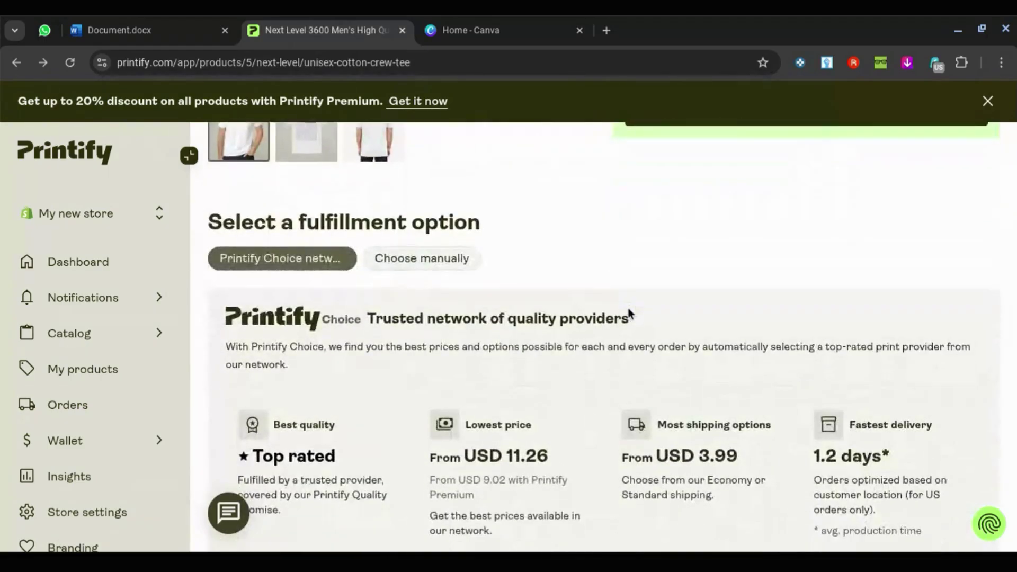
{"action": "scroll", "coordinate": [668, 254], "scroll_direction": "down", "scroll_amount": 2}
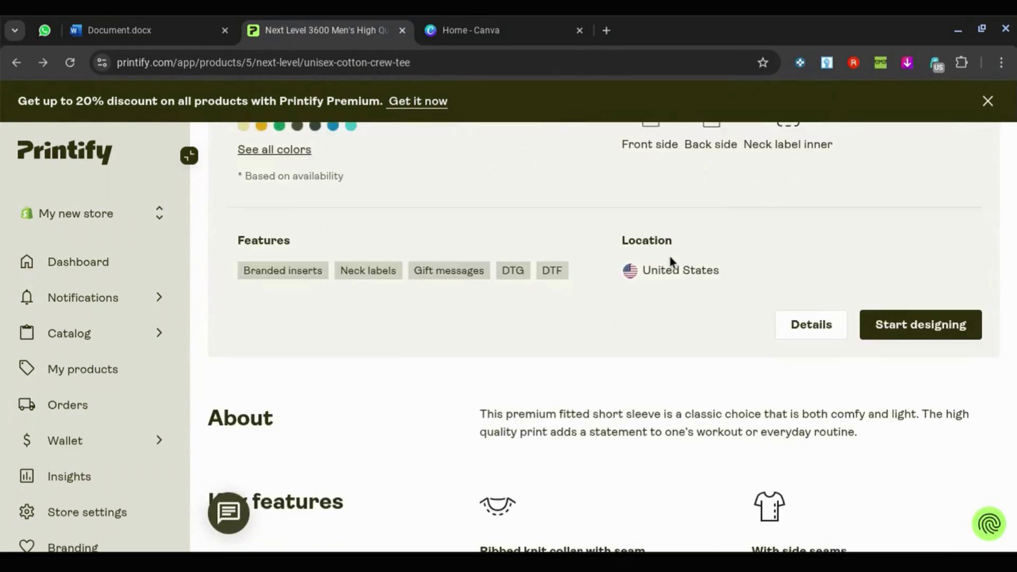
{"action": "scroll", "coordinate": [816, 233], "scroll_direction": "up", "scroll_amount": 1}
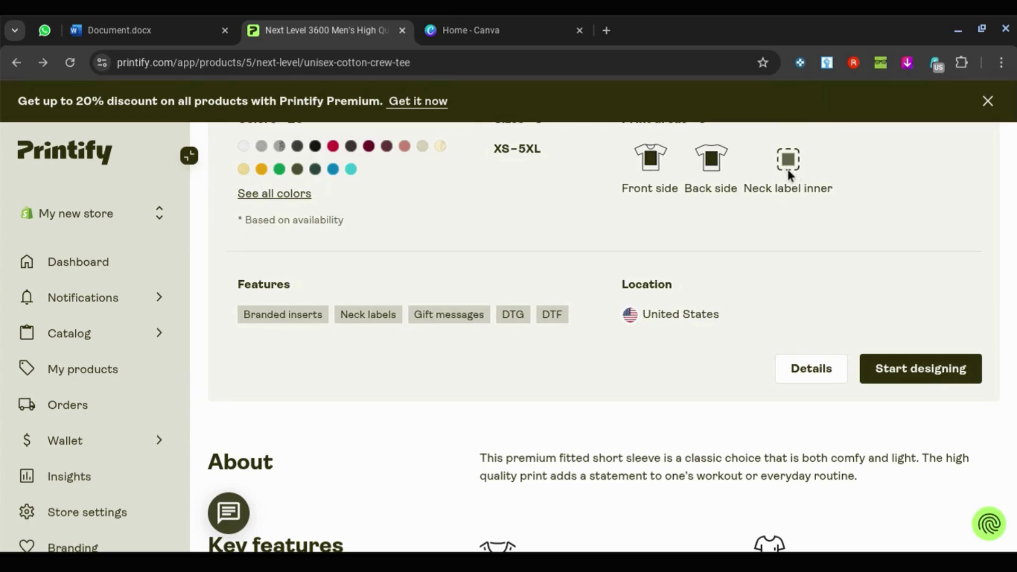
{"action": "left_click", "coordinate": [891, 373]}
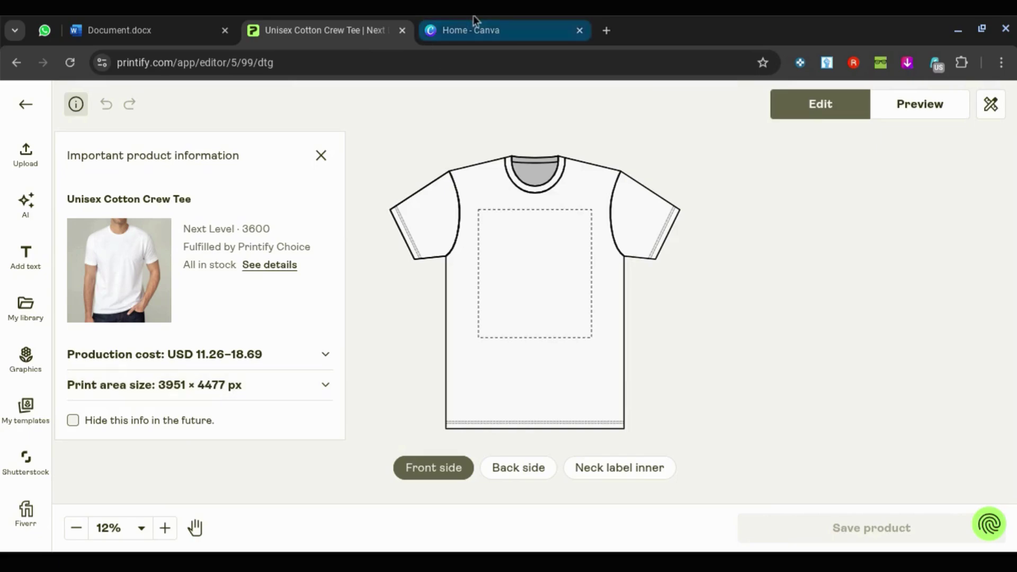
Step: Create a custom-size Canva design of 3951 × 4477 px, matching the print area size given in the Printify editor
{"action": "left_click", "coordinate": [507, 22]}
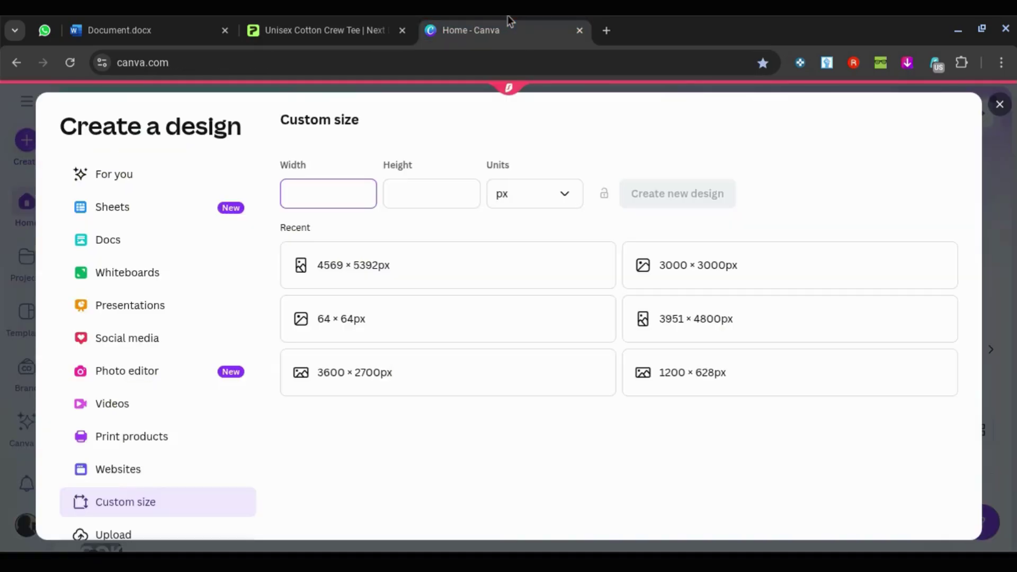
{"action": "left_click", "coordinate": [374, 22]}
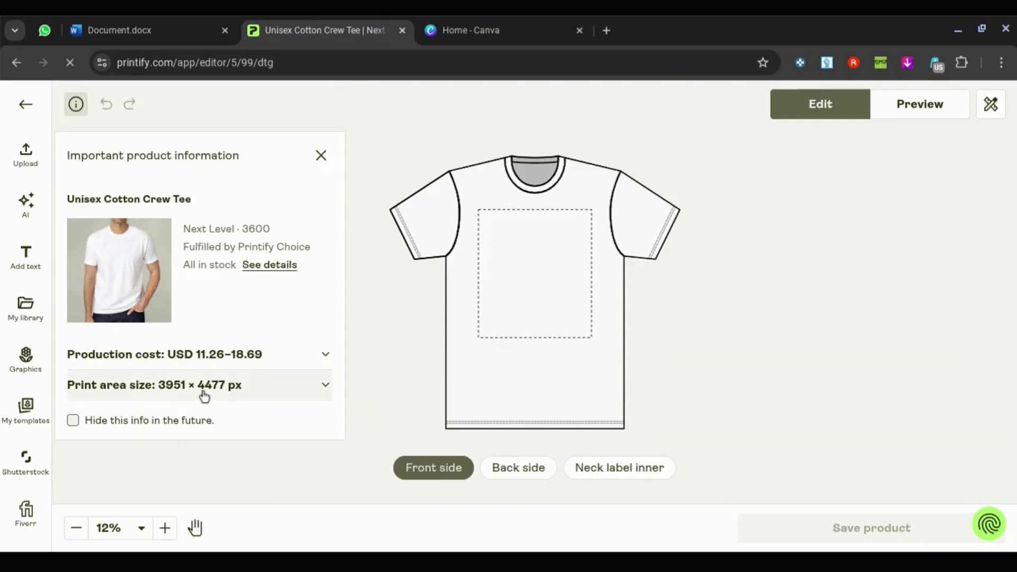
{"action": "left_click", "coordinate": [444, 22]}
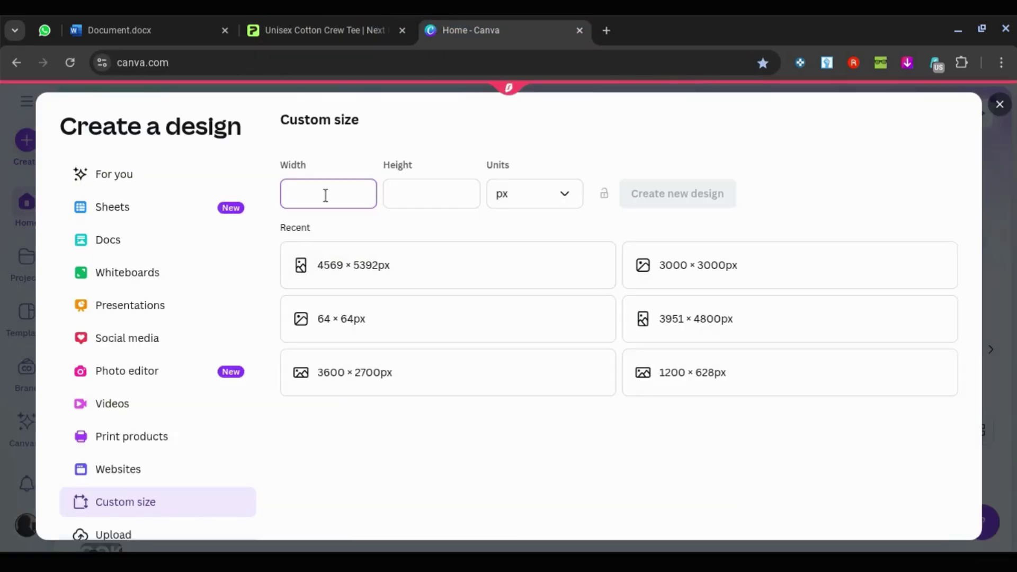
{"action": "left_click", "coordinate": [434, 203]}
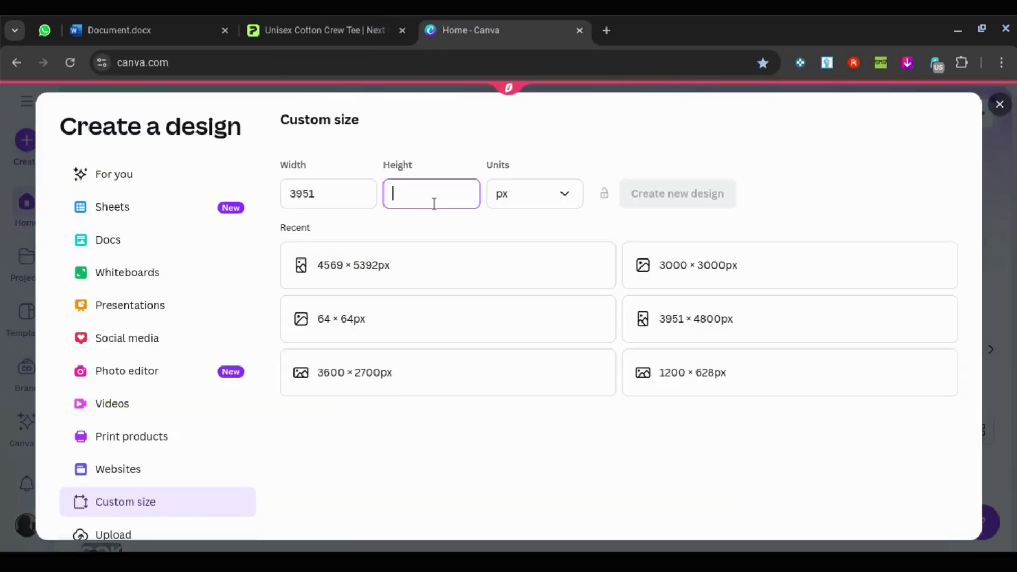
{"action": "type", "text": "4477"}
{"action": "left_click", "coordinate": [757, 178]}
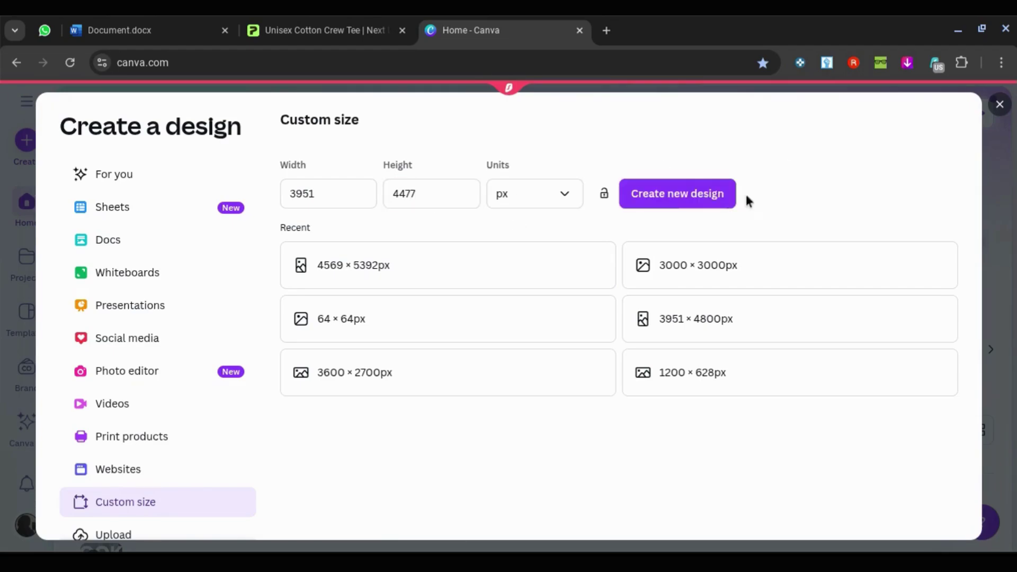
{"action": "left_click", "coordinate": [682, 196]}
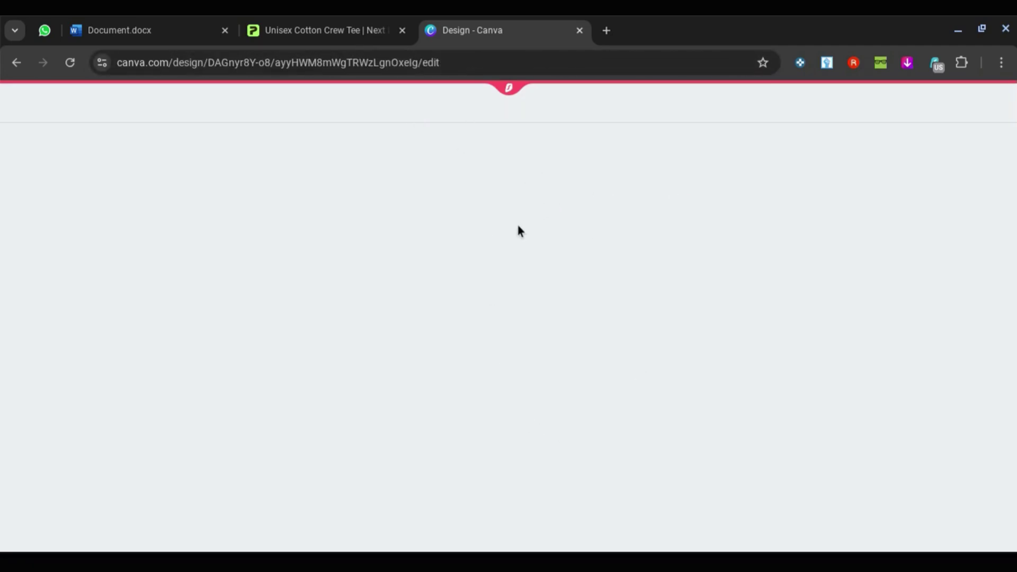
Step: Compare the shirt's front print area in Printify with the blank Canva design, and return to the Printify editor
{"action": "left_click", "coordinate": [302, 25]}
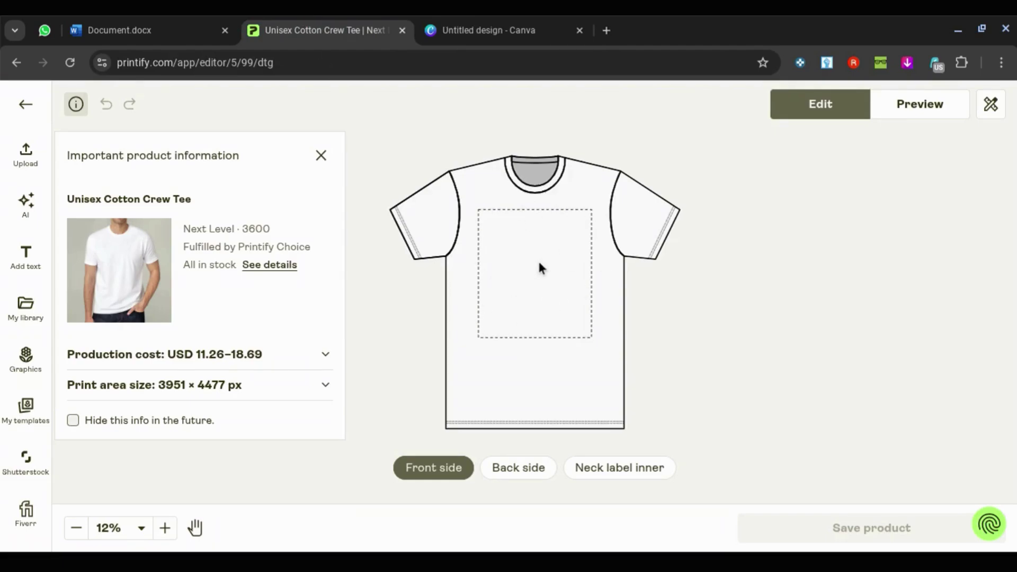
{"action": "left_click", "coordinate": [513, 19]}
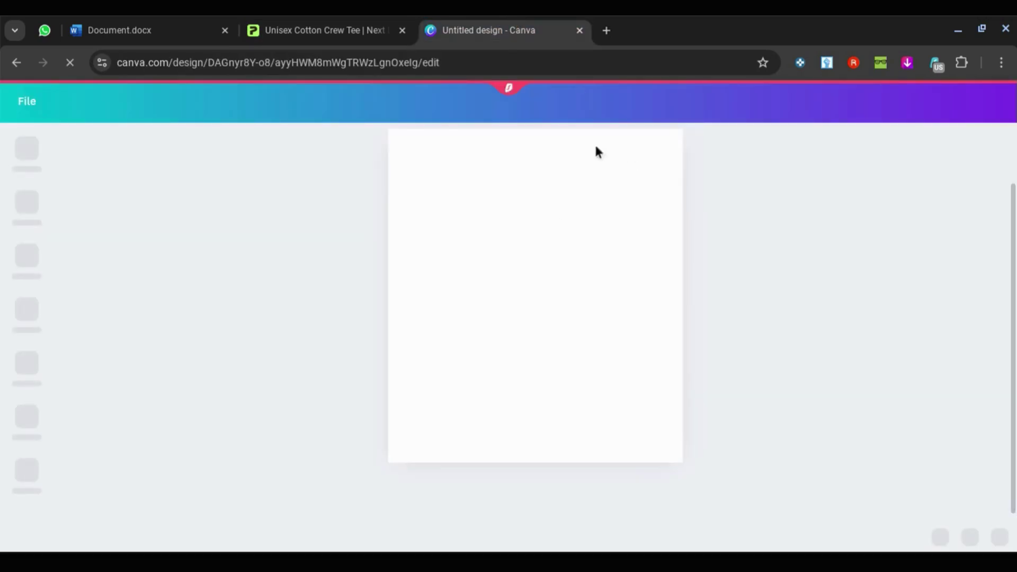
{"action": "left_click", "coordinate": [360, 43]}
{"action": "left_click", "coordinate": [499, 21]}
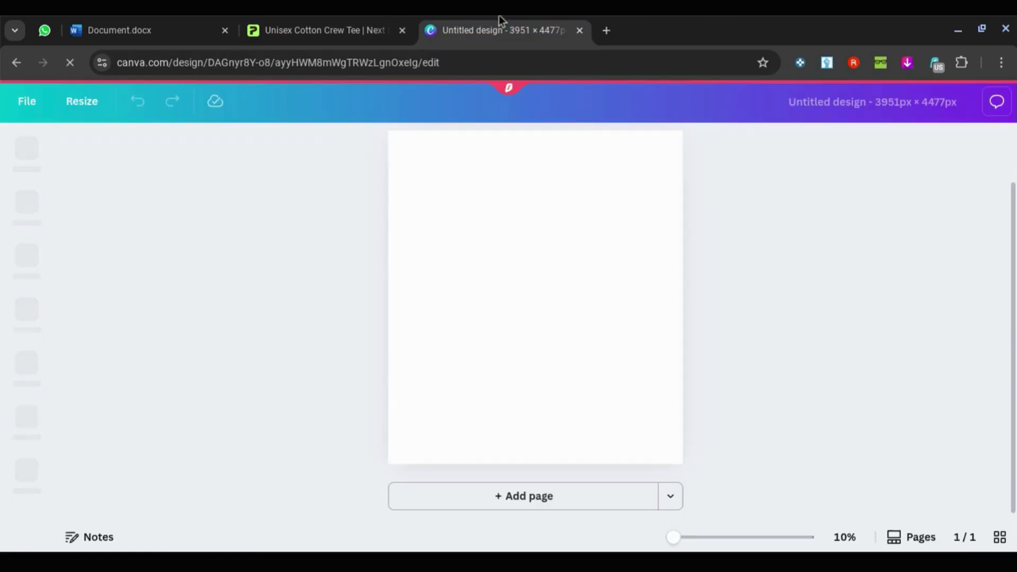
{"action": "left_click", "coordinate": [333, 21]}
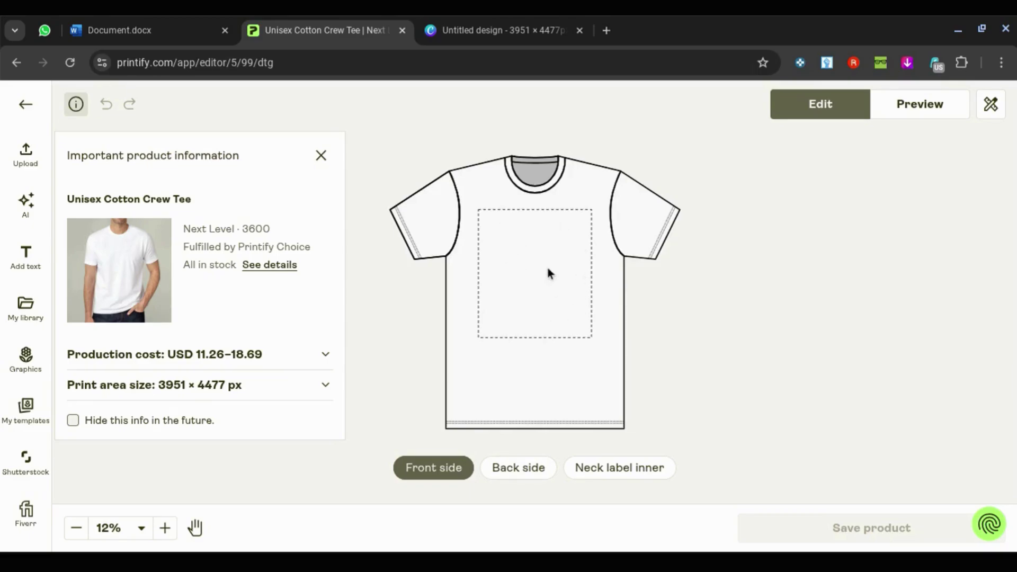
Step: Check the print area size in the Printify editor against the blank Canva page, and return to the Canva design
{"action": "left_click", "coordinate": [445, 18]}
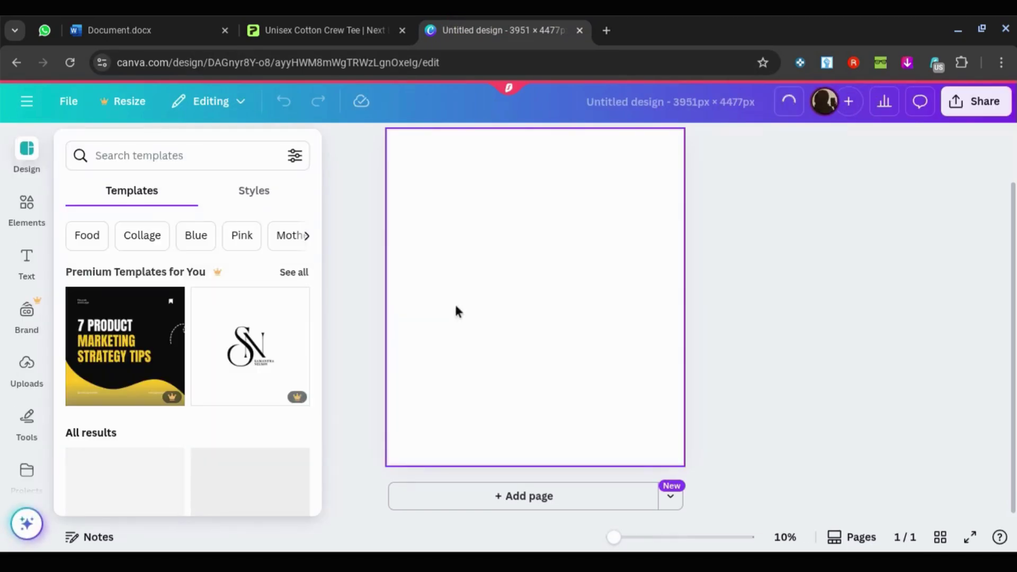
{"action": "left_click", "coordinate": [372, 15]}
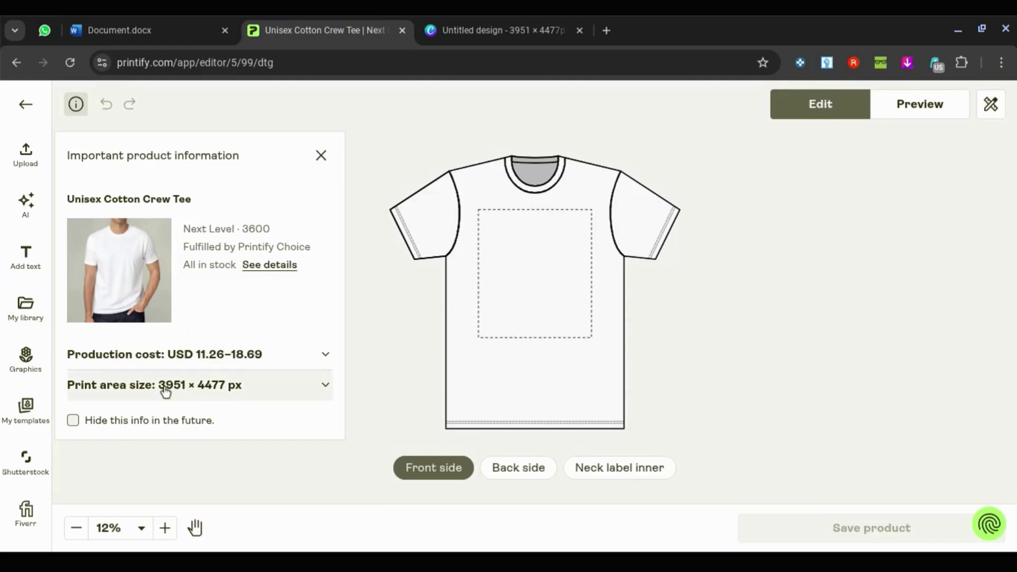
{"action": "left_click", "coordinate": [510, 25]}
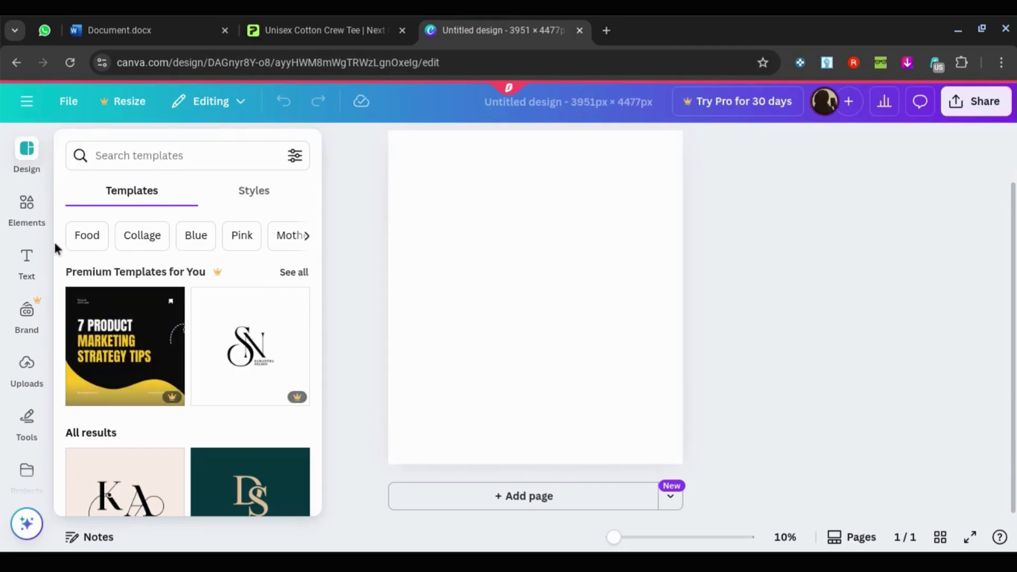
Step: Search the elements for "world" and add the glossy blue and green globe graphic to the page
{"action": "left_click", "coordinate": [26, 209]}
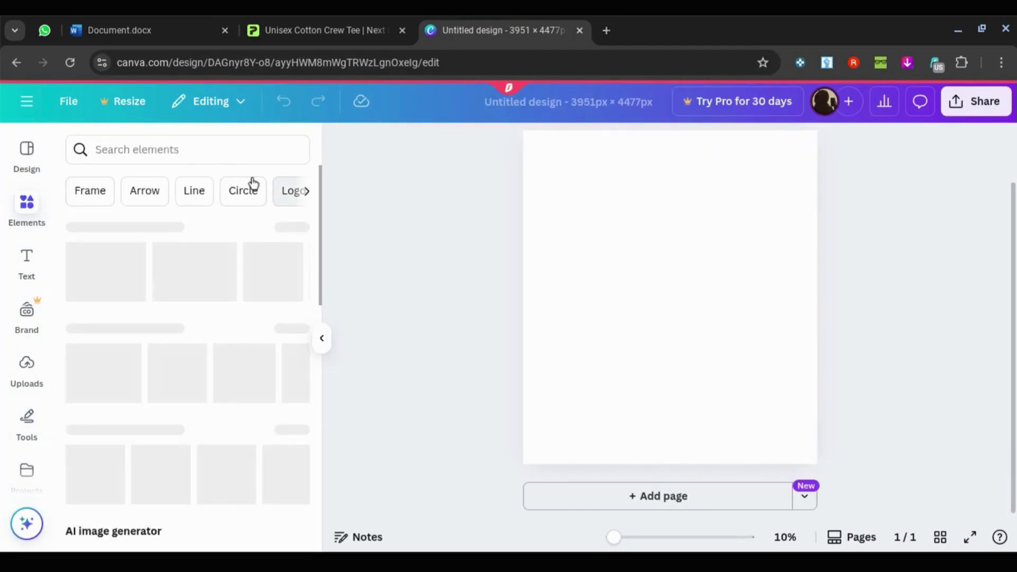
{"action": "left_click", "coordinate": [191, 150]}
{"action": "key", "text": "Escape"}
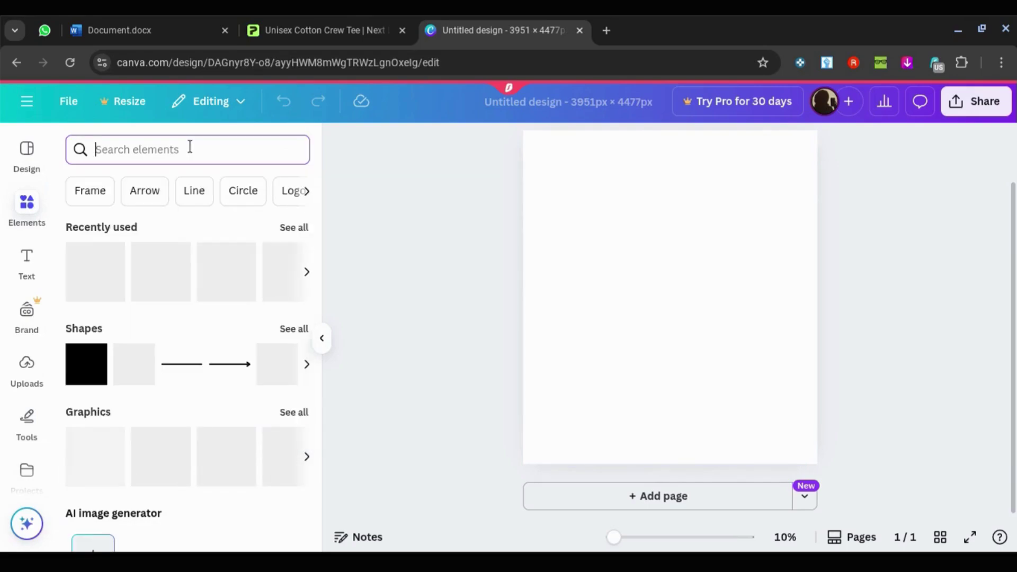
{"action": "type", "text": "world"}
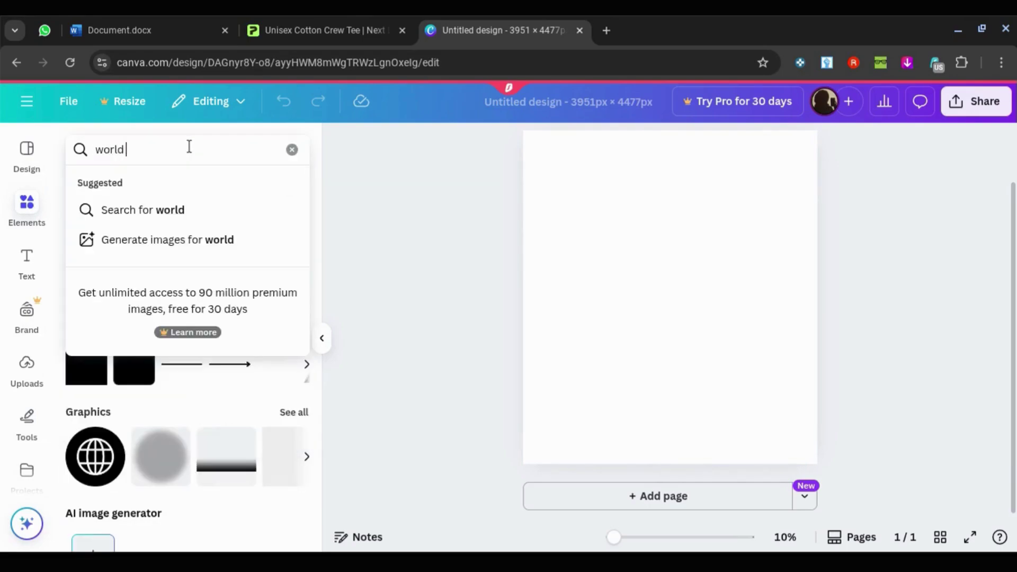
{"action": "key", "text": "Return"}
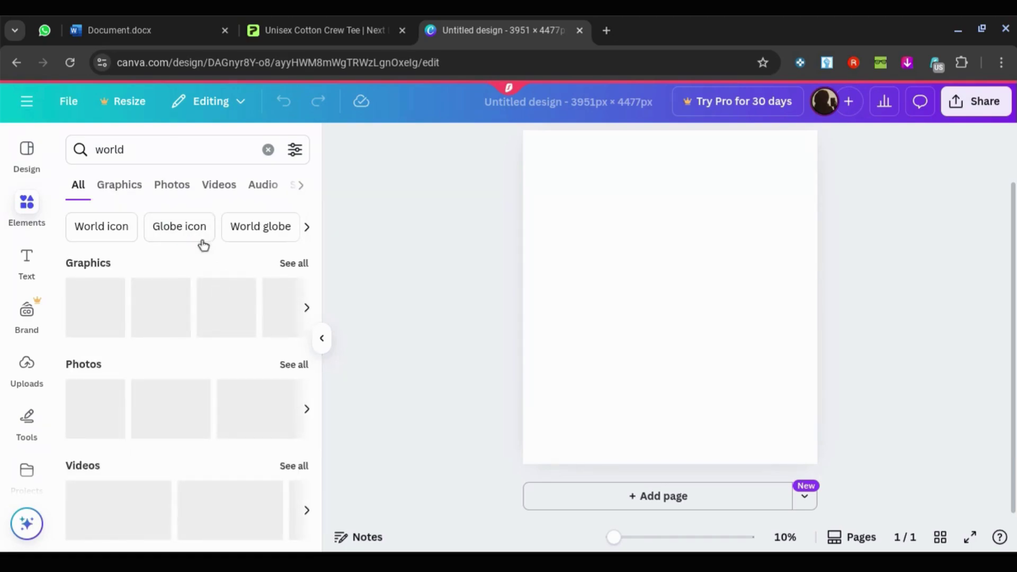
{"action": "scroll", "coordinate": [230, 316], "scroll_direction": "right", "scroll_amount": 5}
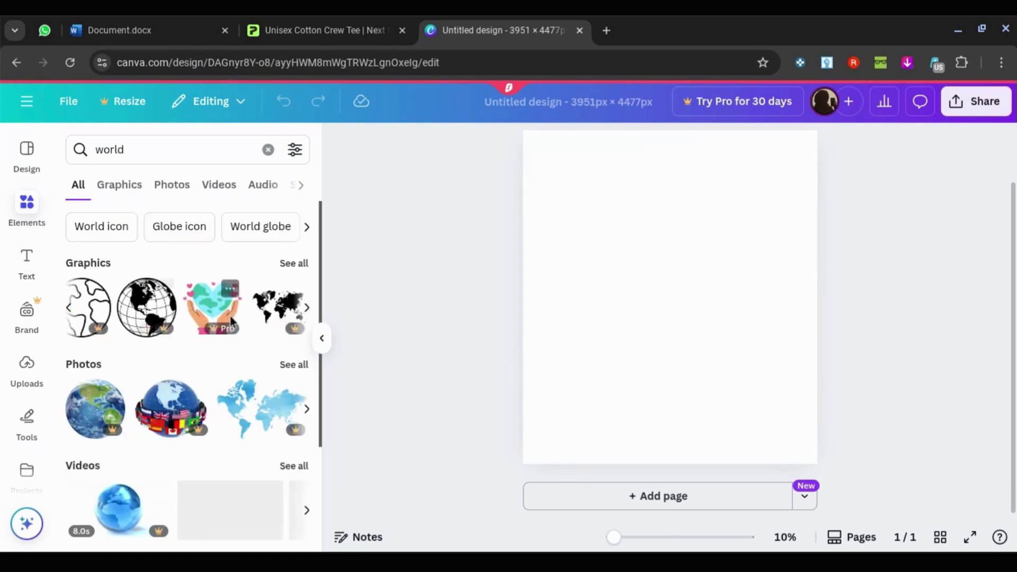
{"action": "scroll", "coordinate": [230, 316], "scroll_direction": "right", "scroll_amount": 5}
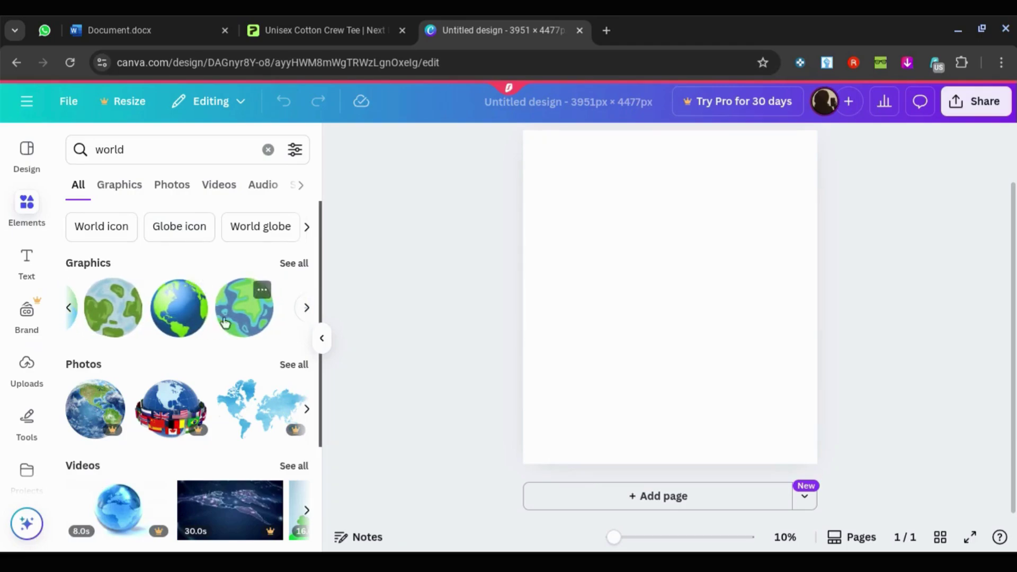
{"action": "left_click", "coordinate": [180, 325]}
{"action": "scroll", "coordinate": [821, 315], "scroll_direction": "up", "scroll_amount": 1}
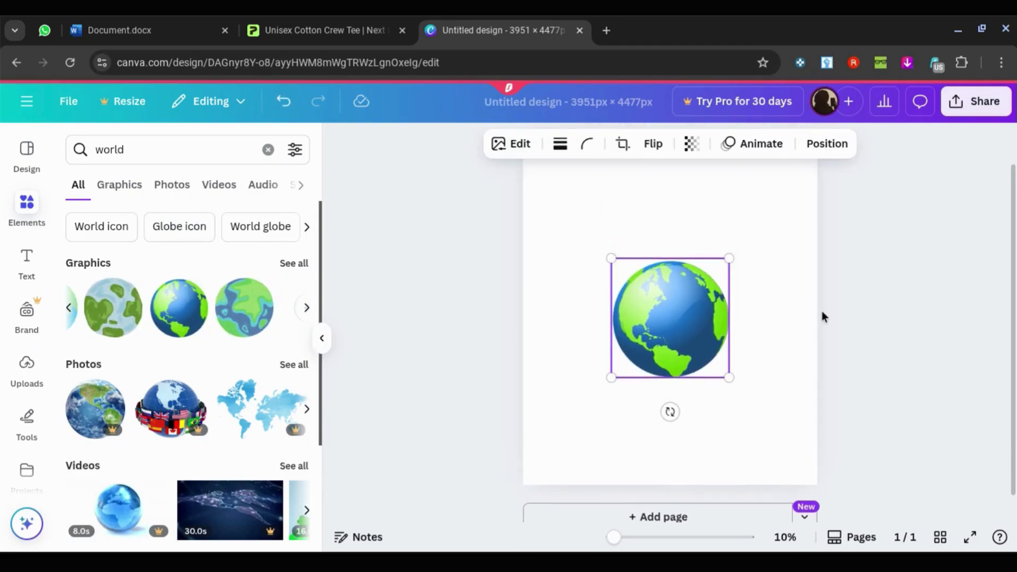
Step: Enlarge the globe to about two-thirds of the page width and move it to the lower part of the page
{"action": "left_click_drag", "start_coordinate": [609, 256], "coordinate": [564, 235]}
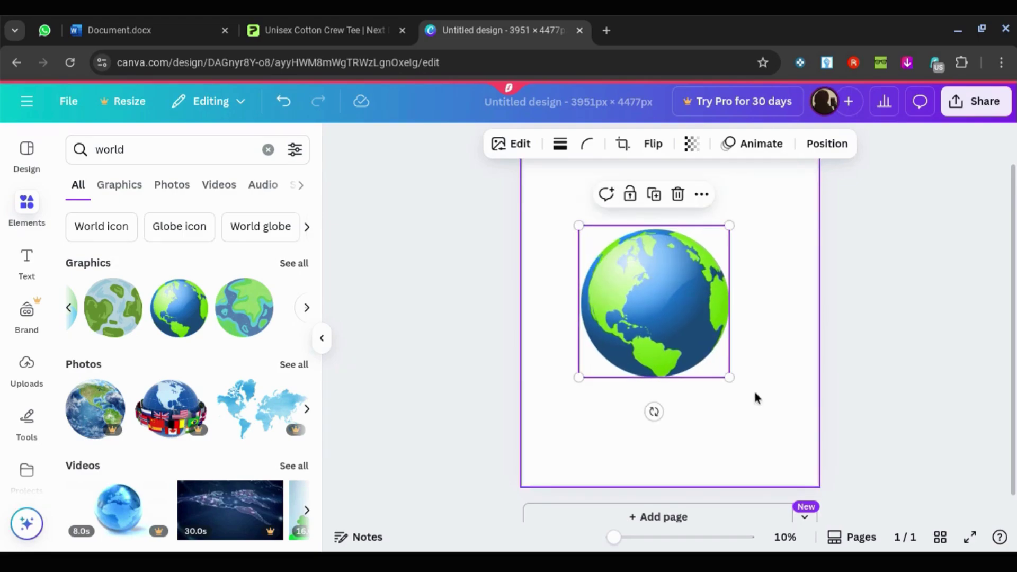
{"action": "left_click_drag", "start_coordinate": [729, 378], "coordinate": [779, 418]}
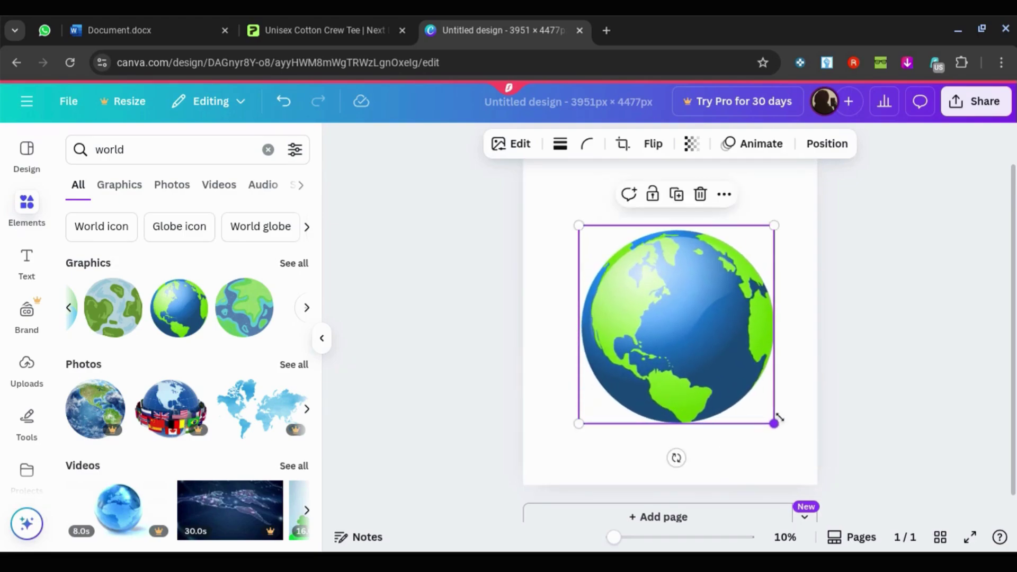
{"action": "left_click", "coordinate": [898, 359]}
{"action": "left_click_drag", "start_coordinate": [641, 337], "coordinate": [634, 373]}
{"action": "left_click", "coordinate": [943, 356]}
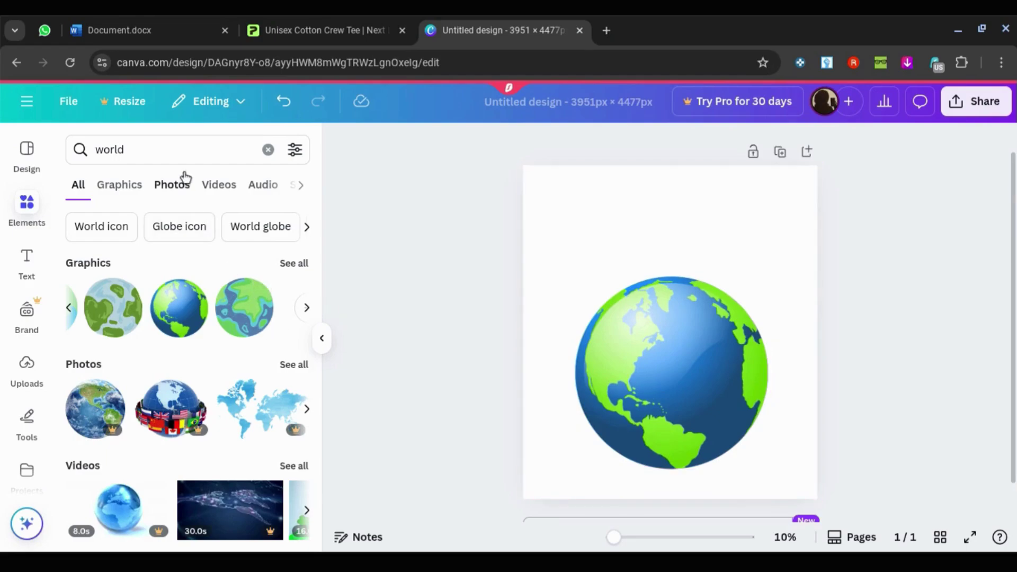
Step: Search the elements for "usa flag" and add the US flag graphic on a slanted pole
{"action": "double_click", "coordinate": [181, 151]}
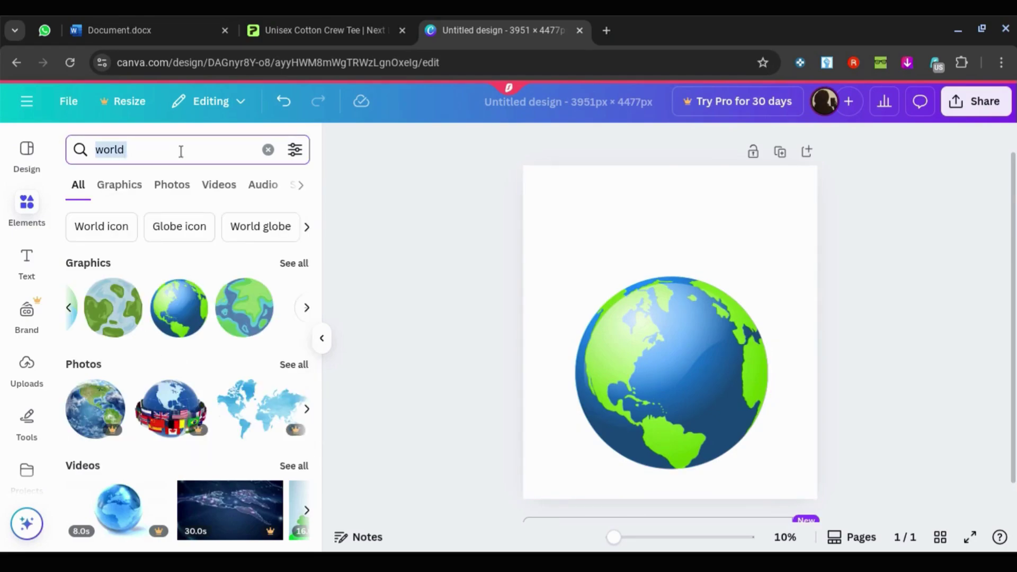
{"action": "type", "text": "usa flag"}
{"action": "key", "text": "Return"}
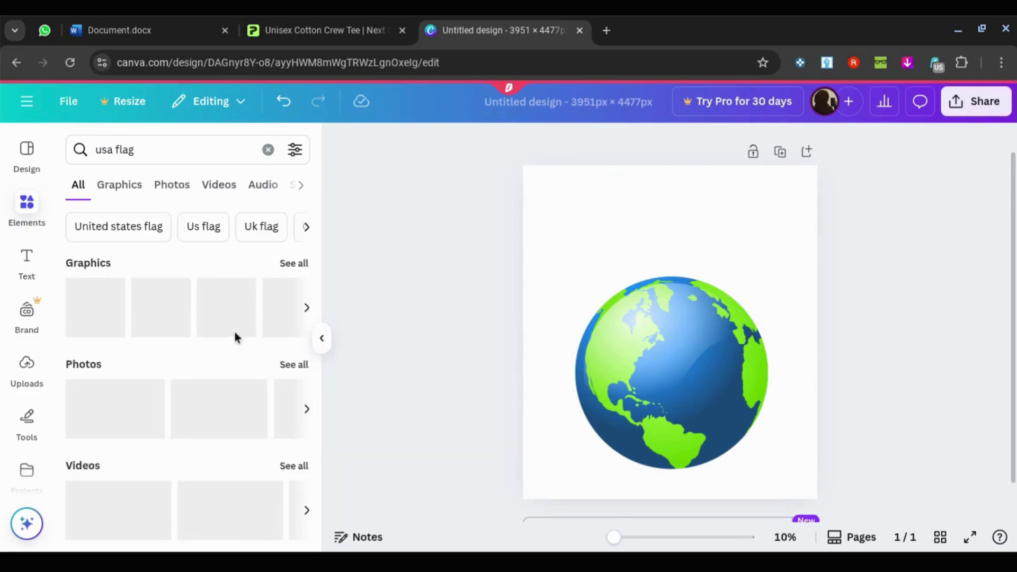
{"action": "scroll", "coordinate": [222, 303], "scroll_direction": "right", "scroll_amount": 2}
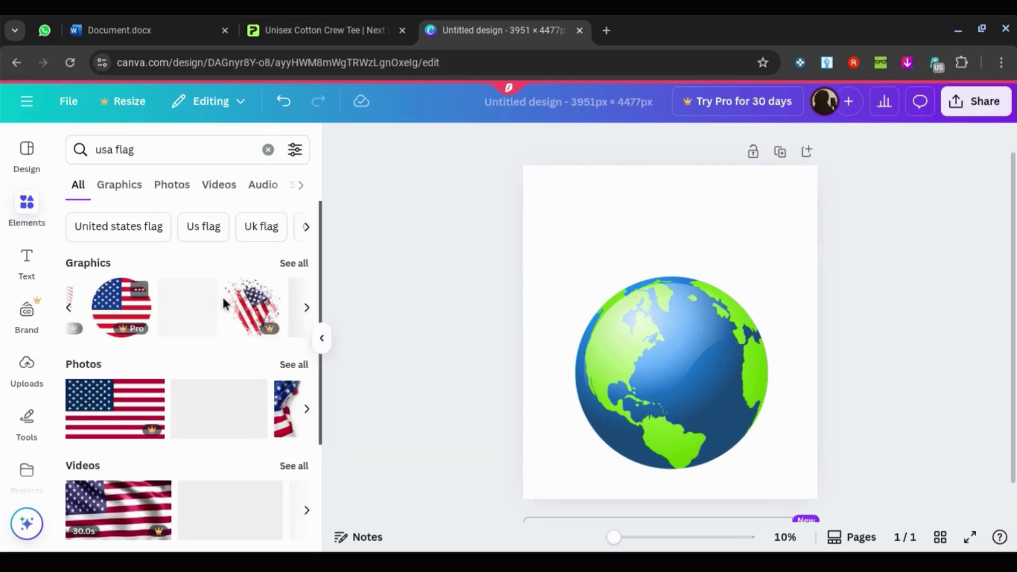
{"action": "scroll", "coordinate": [223, 303], "scroll_direction": "right", "scroll_amount": 5}
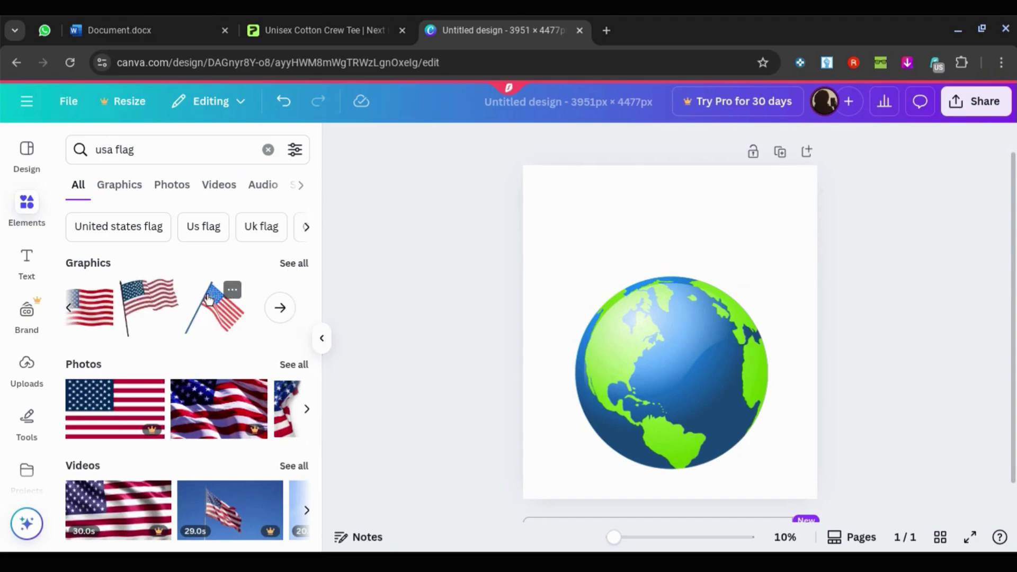
{"action": "left_click", "coordinate": [212, 309]}
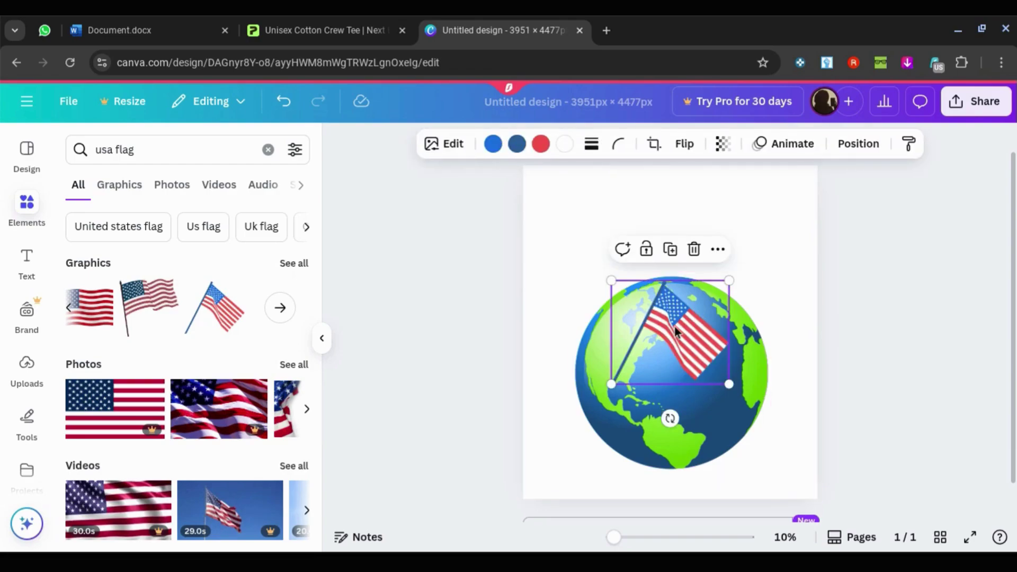
Step: Shrink the flag, rotate it until its pole is nearly upright, and stand it on top of the globe
{"action": "left_click_drag", "start_coordinate": [678, 332], "coordinate": [733, 225]}
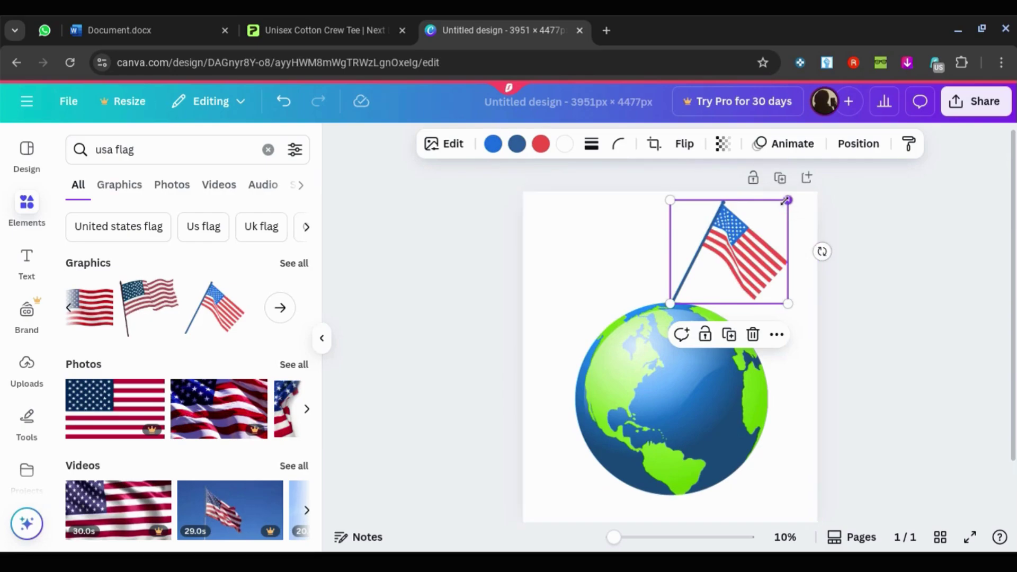
{"action": "left_click_drag", "start_coordinate": [786, 200], "coordinate": [765, 225]}
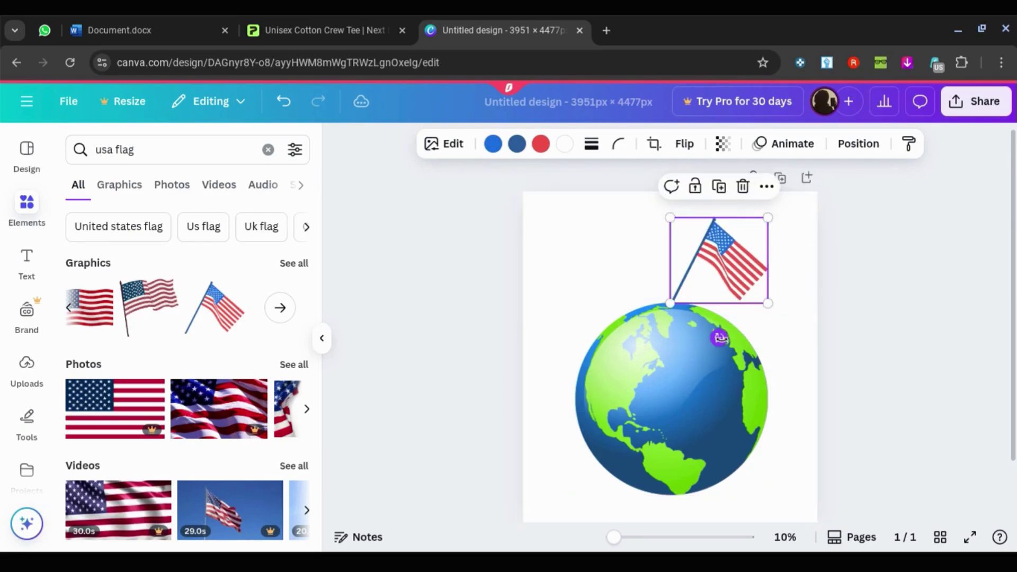
{"action": "left_click_drag", "start_coordinate": [717, 335], "coordinate": [763, 323]}
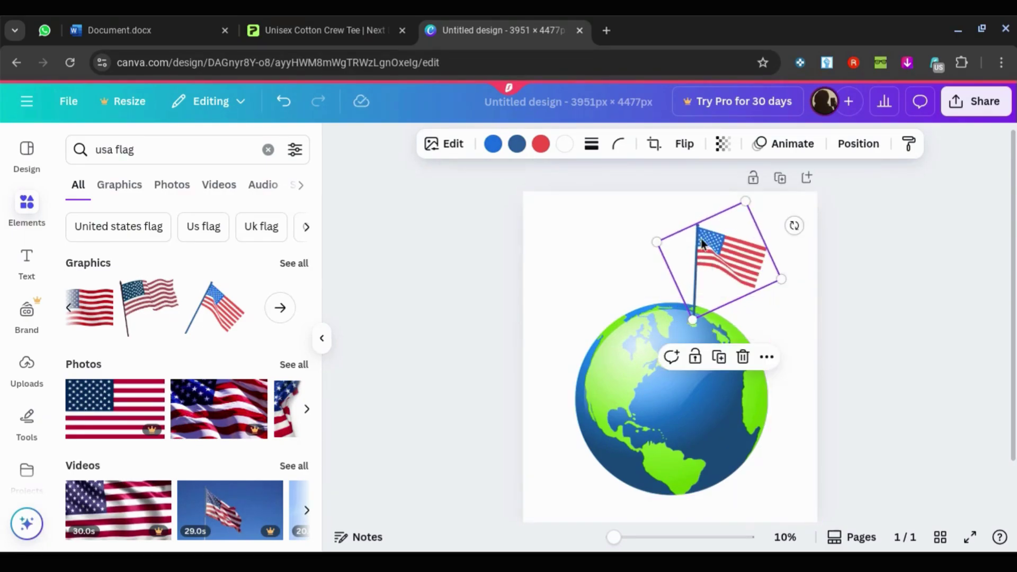
{"action": "left_click_drag", "start_coordinate": [700, 238], "coordinate": [682, 228]}
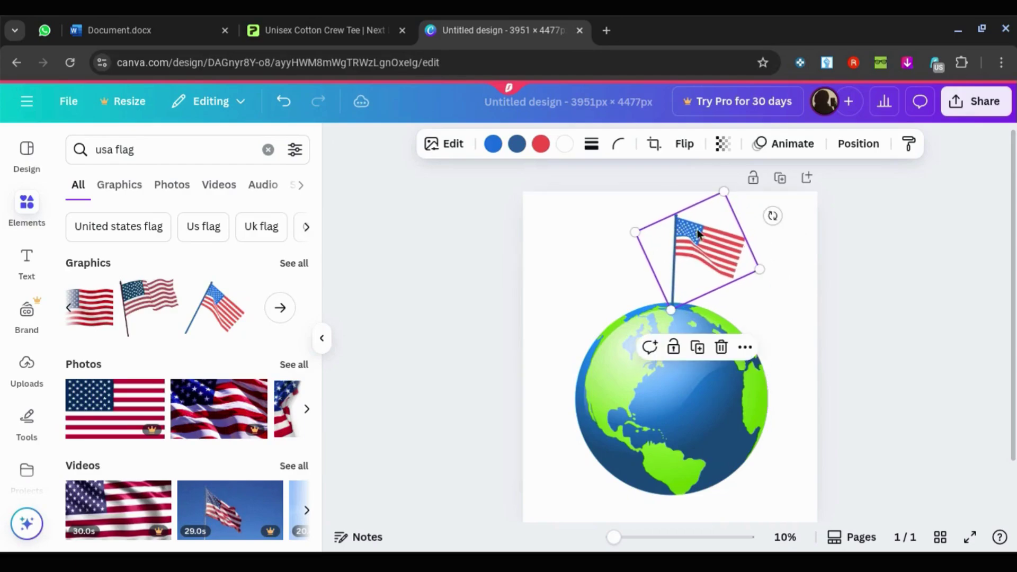
{"action": "left_click", "coordinate": [904, 315]}
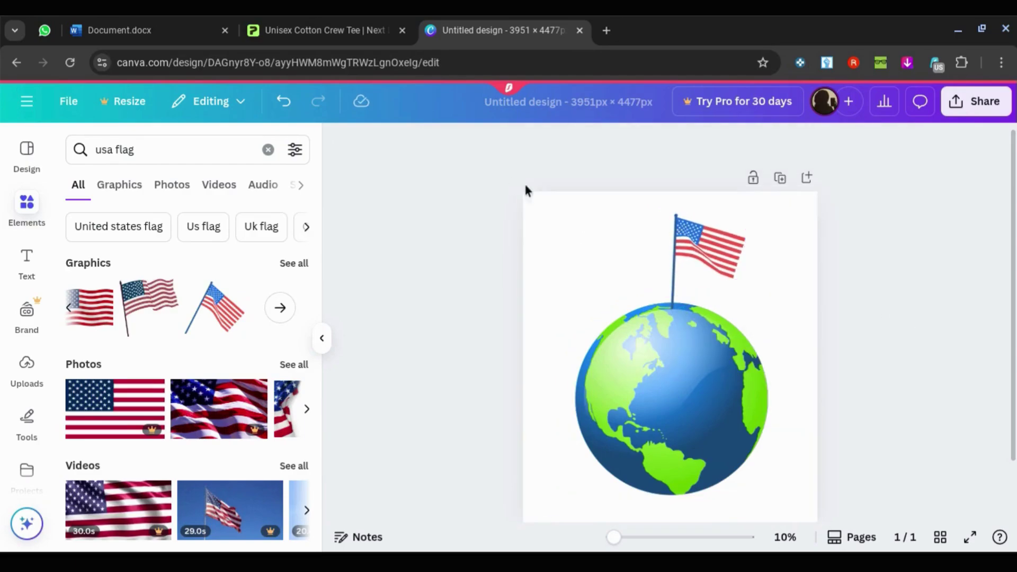
Step: Try placing the globe and flag together lower on the page, and shift them back up
{"action": "left_click_drag", "start_coordinate": [525, 189], "coordinate": [839, 472]}
{"action": "left_click_drag", "start_coordinate": [728, 373], "coordinate": [730, 394]}
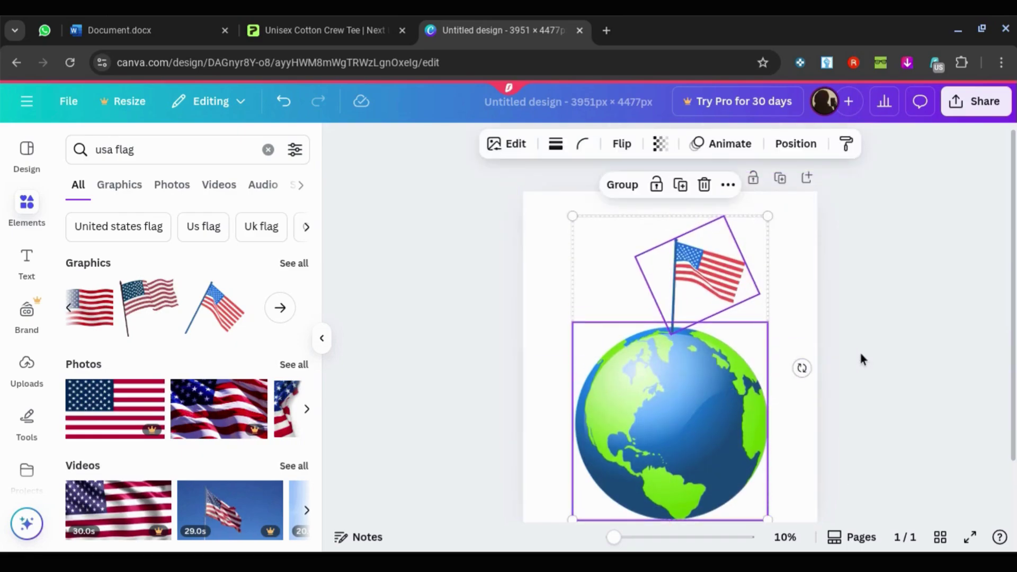
{"action": "scroll", "coordinate": [727, 334], "scroll_direction": "down", "scroll_amount": 1}
{"action": "left_click_drag", "start_coordinate": [727, 337], "coordinate": [724, 321]}
{"action": "left_click", "coordinate": [834, 327]}
{"action": "scroll", "coordinate": [833, 327], "scroll_direction": "up", "scroll_amount": 1}
{"action": "scroll", "coordinate": [832, 327], "scroll_direction": "down", "scroll_amount": 1}
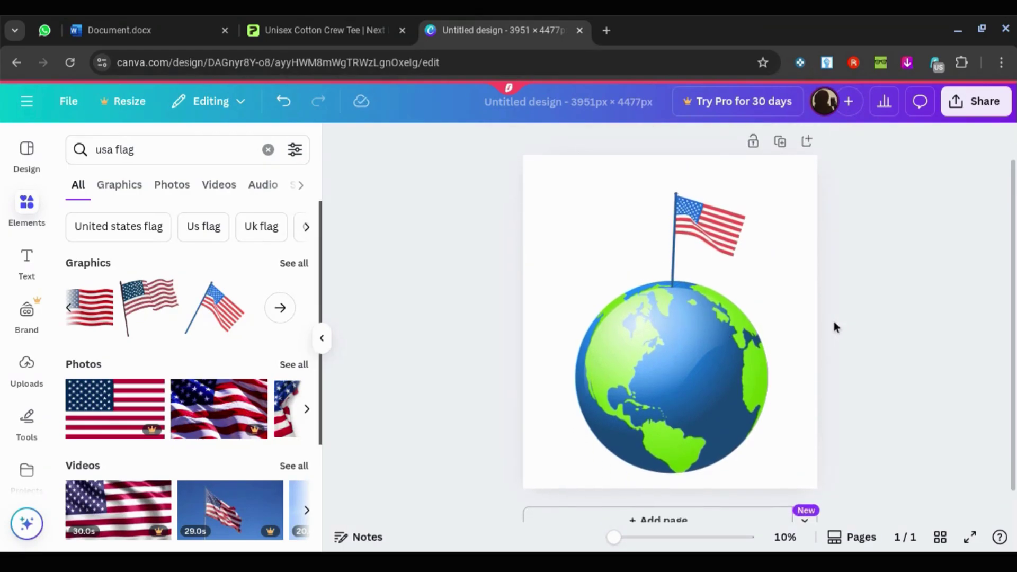
{"action": "left_click_drag", "start_coordinate": [527, 137], "coordinate": [720, 299]}
{"action": "left_click_drag", "start_coordinate": [731, 351], "coordinate": [726, 332]}
{"action": "scroll", "coordinate": [874, 329], "scroll_direction": "up", "scroll_amount": 1}
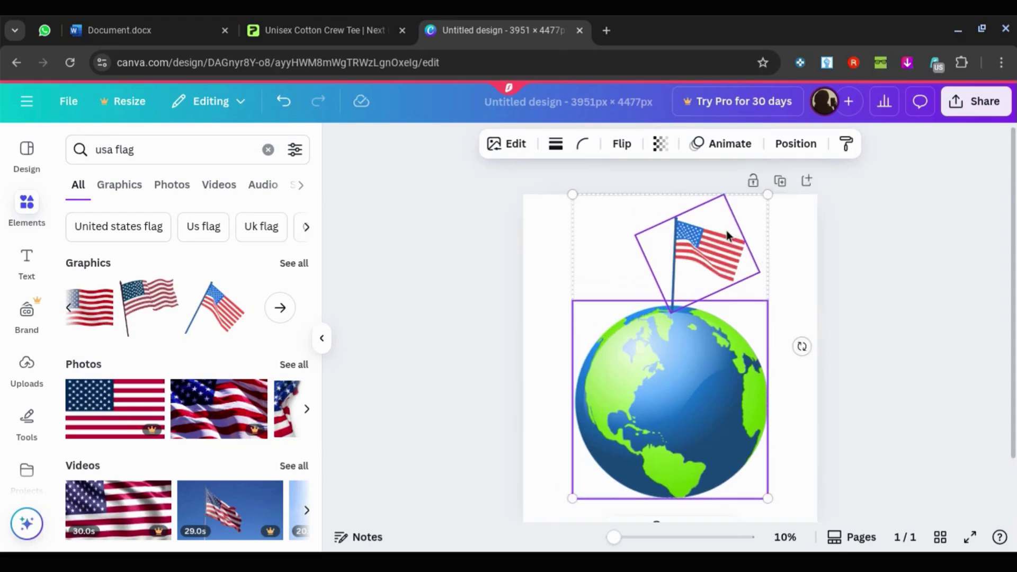
{"action": "left_click", "coordinate": [529, 264]}
Step: Enlarge the flag slightly, keeping the foot of its pole on top of the globe
{"action": "left_click", "coordinate": [715, 225]}
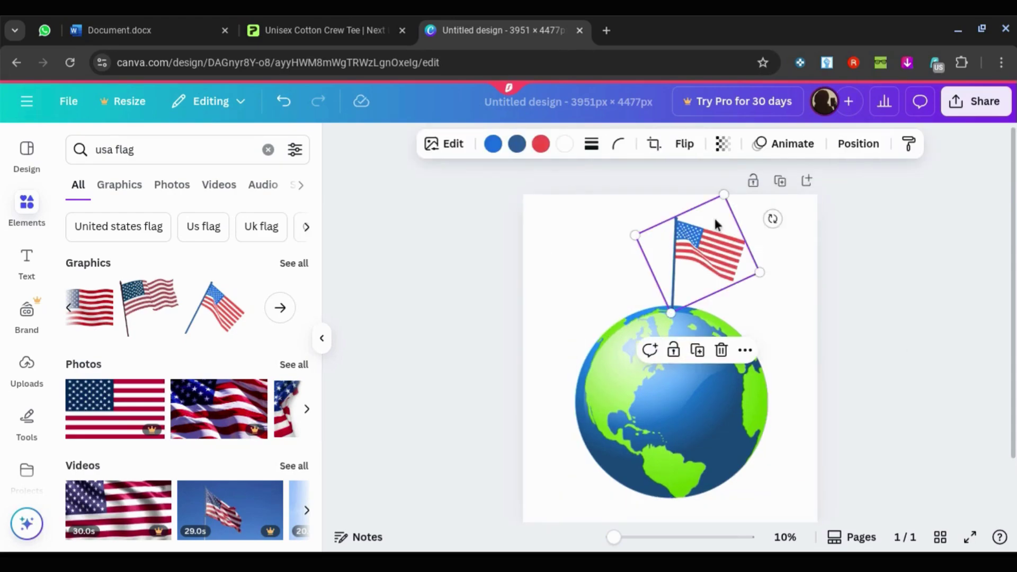
{"action": "left_click_drag", "start_coordinate": [721, 195], "coordinate": [730, 179]}
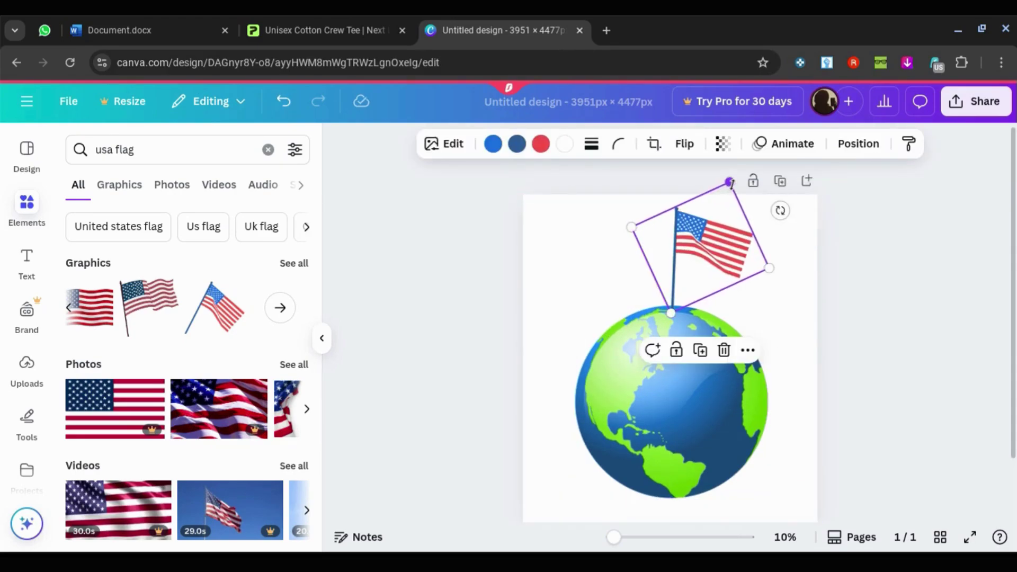
{"action": "left_click", "coordinate": [931, 330]}
{"action": "scroll", "coordinate": [930, 331], "scroll_direction": "down", "scroll_amount": 1}
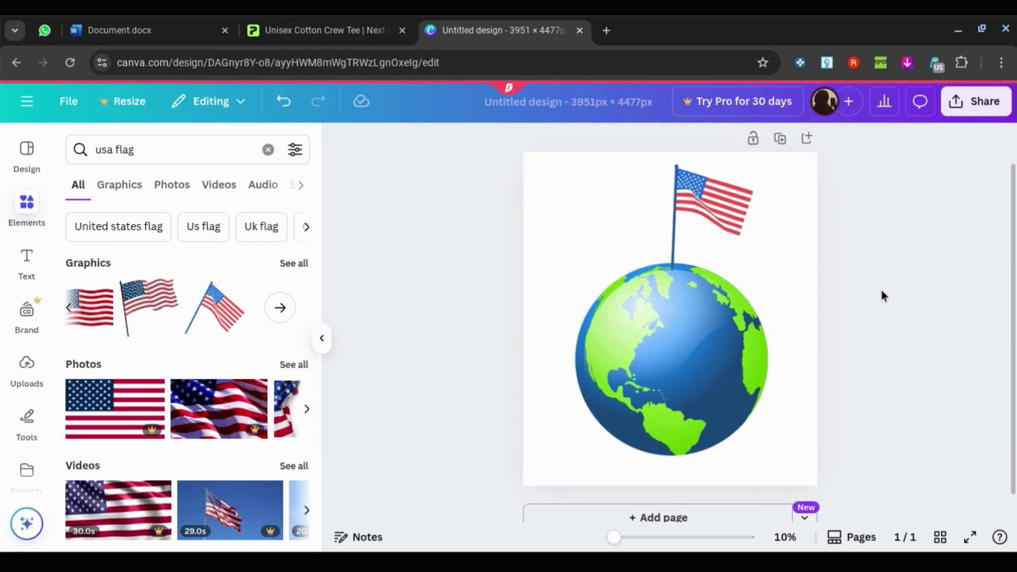
Step: Add the recently used "STEAK NIGHT" font combination and move it just below the globe
{"action": "left_click", "coordinate": [27, 276]}
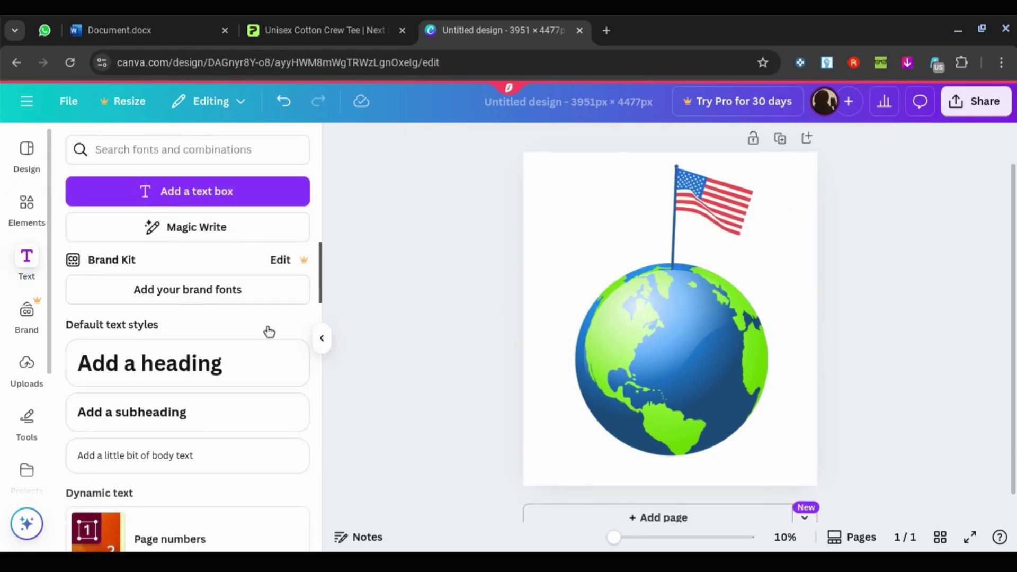
{"action": "scroll", "coordinate": [263, 365], "scroll_direction": "down", "scroll_amount": 3}
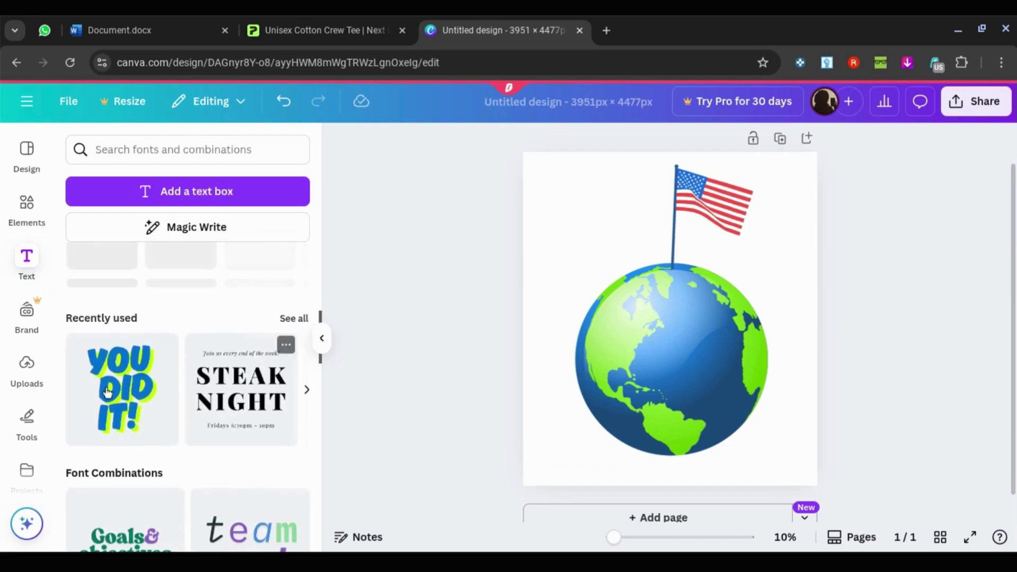
{"action": "scroll", "coordinate": [266, 365], "scroll_direction": "down", "scroll_amount": 2}
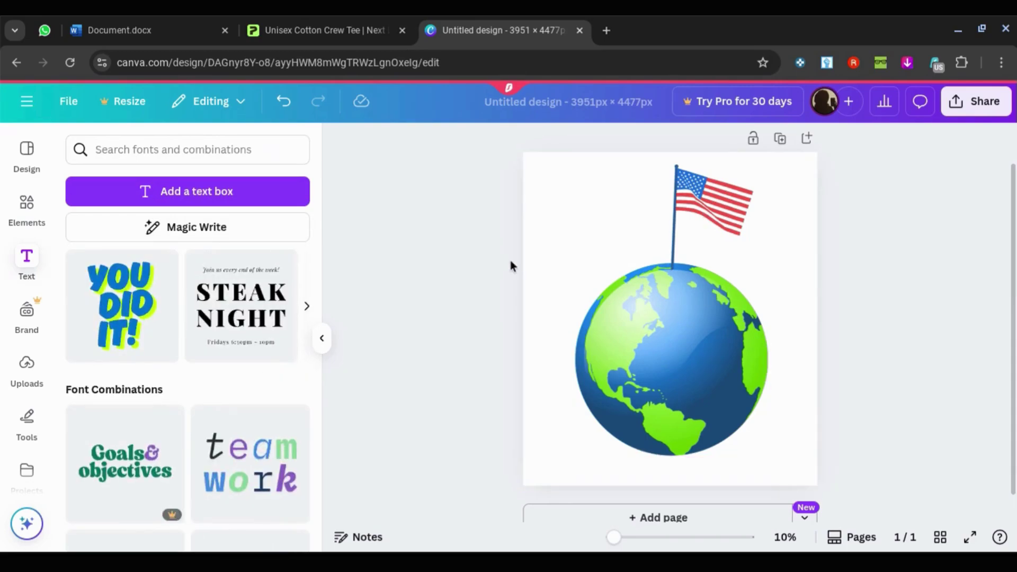
{"action": "left_click", "coordinate": [210, 316]}
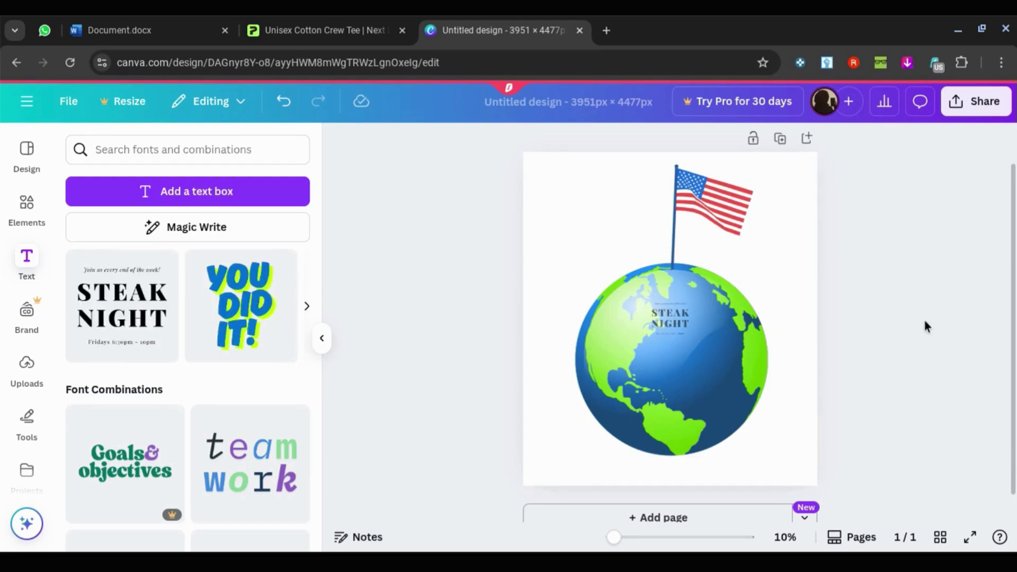
{"action": "key", "text": "Tab"}
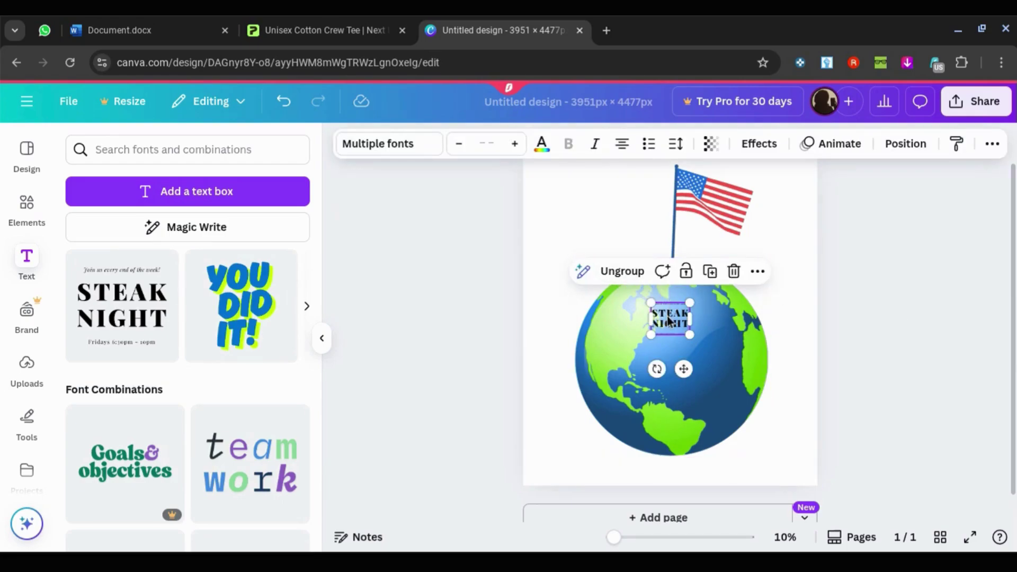
{"action": "left_click_drag", "start_coordinate": [670, 317], "coordinate": [668, 466]}
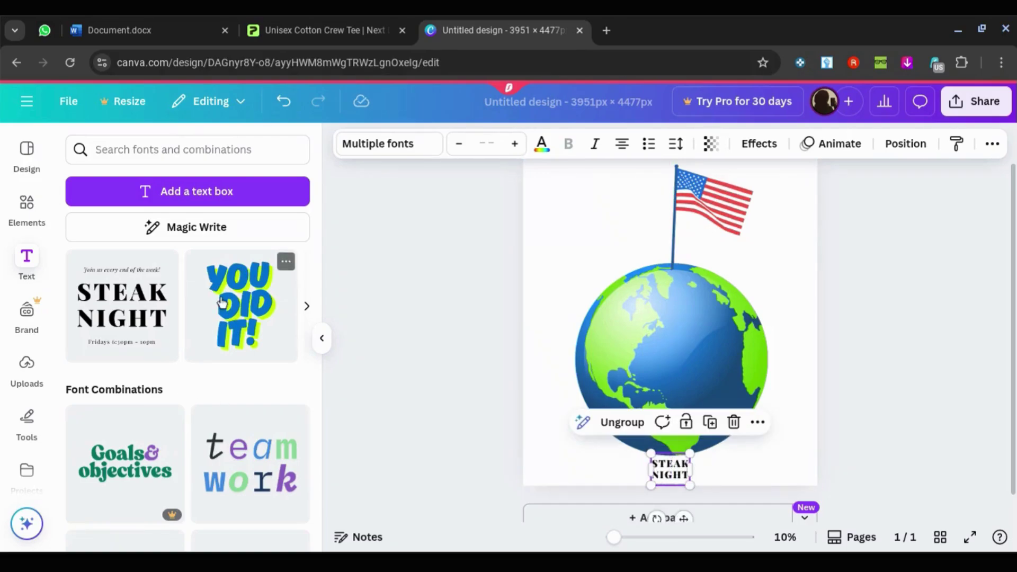
Step: Enlarge the "STEAK NIGHT" text combination over the lower part of the globe and ungroup it into separate text lines
{"action": "scroll", "coordinate": [240, 328], "scroll_direction": "down", "scroll_amount": 10}
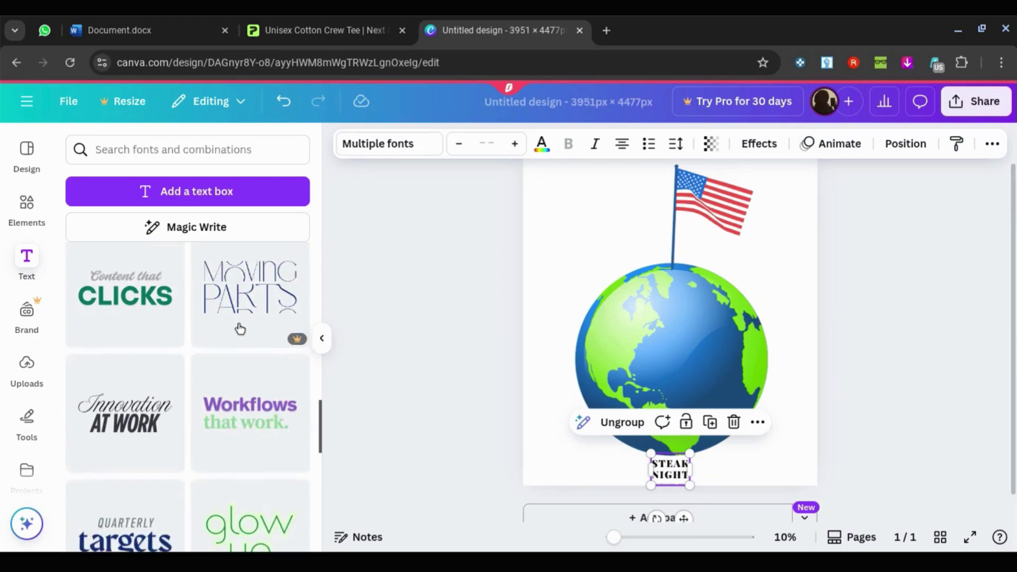
{"action": "scroll", "coordinate": [240, 329], "scroll_direction": "up", "scroll_amount": 10}
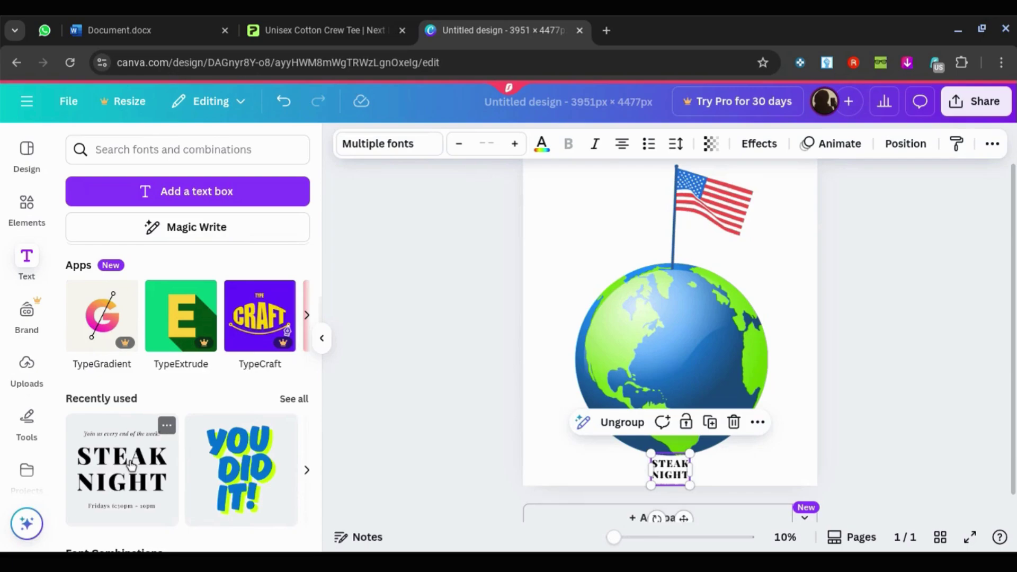
{"action": "scroll", "coordinate": [137, 480], "scroll_direction": "down", "scroll_amount": 1}
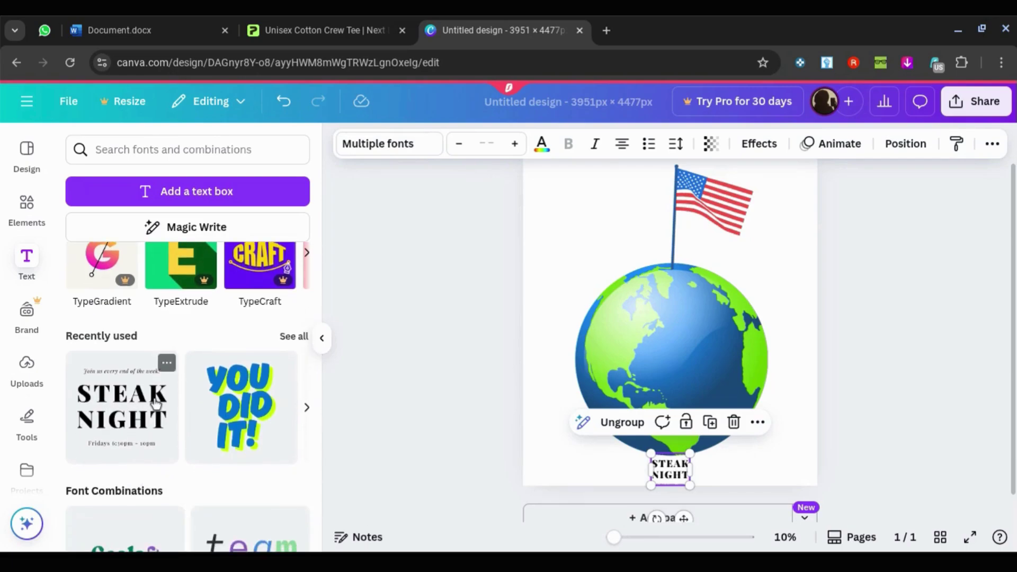
{"action": "left_click_drag", "start_coordinate": [650, 453], "coordinate": [552, 371]}
{"action": "left_click", "coordinate": [569, 340]}
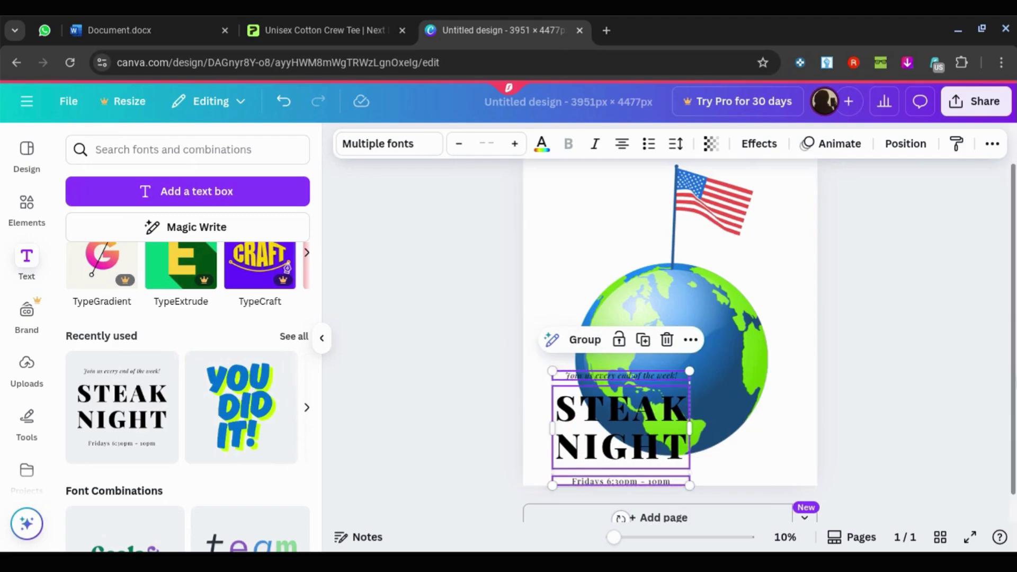
{"action": "left_click", "coordinate": [882, 387]}
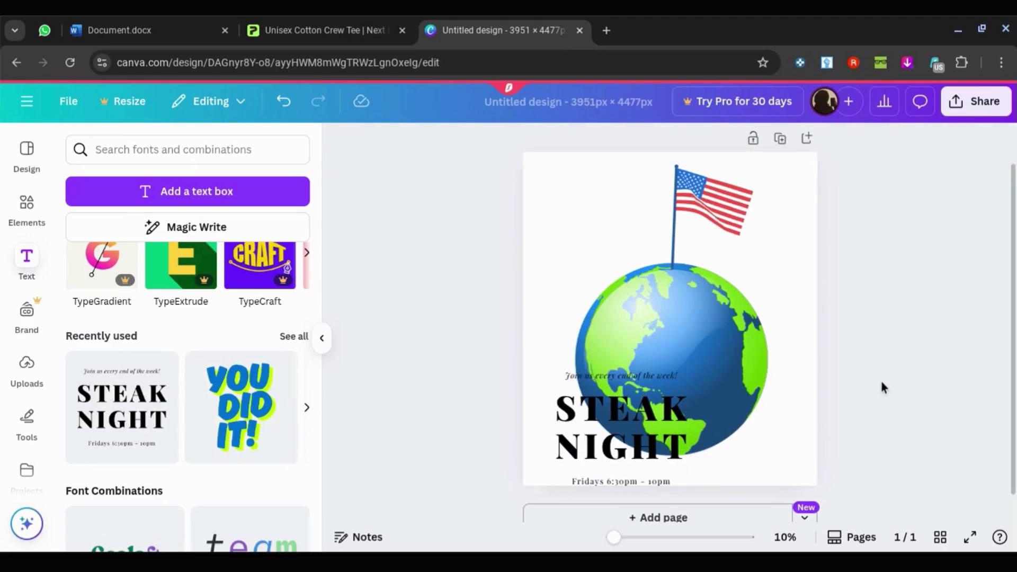
Step: Delete the "Join us every end of the week!" and "Fridays 6:30pm - 10pm" lines around the "STEAK NIGHT" heading
{"action": "left_click", "coordinate": [627, 376]}
{"action": "left_click", "coordinate": [655, 339]}
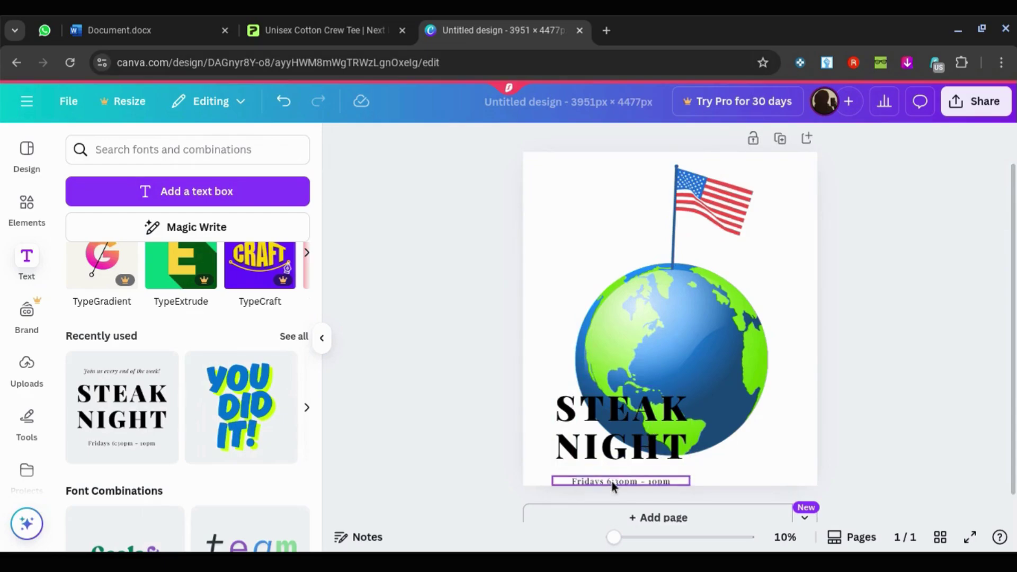
{"action": "left_click", "coordinate": [610, 482]}
{"action": "left_click", "coordinate": [656, 445]}
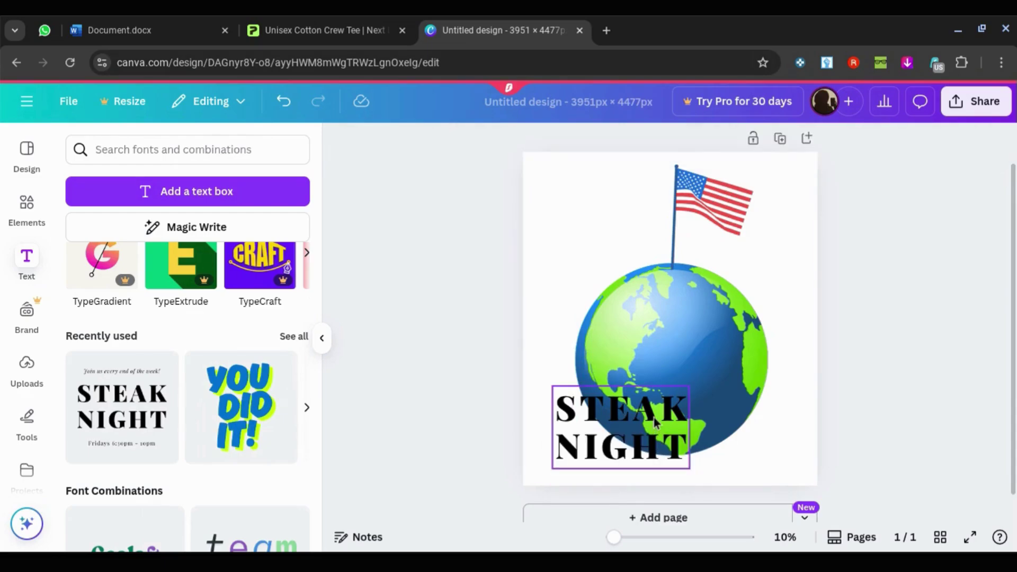
Step: Replace the "STEAK NIGHT" heading with "PROUD UNITED STATES OF AMERICA"
{"action": "double_click", "coordinate": [656, 421]}
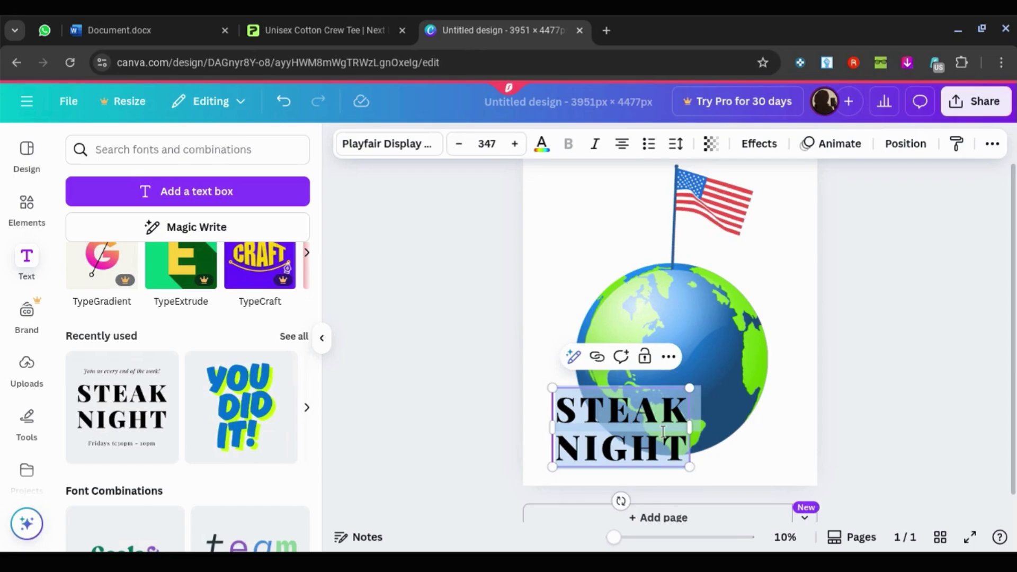
{"action": "type", "text": "PROUD"}
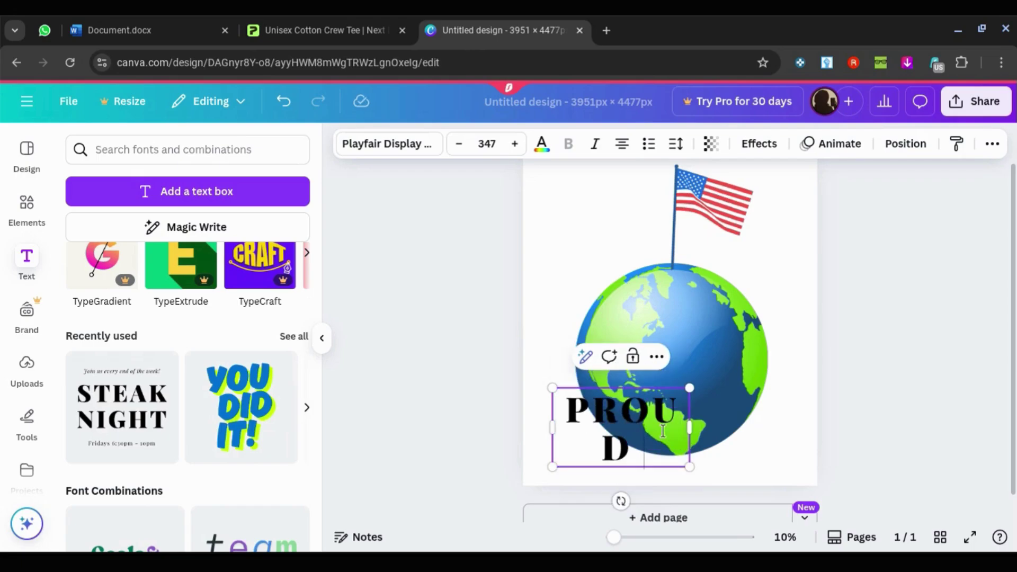
{"action": "type", "text": " UNI"}
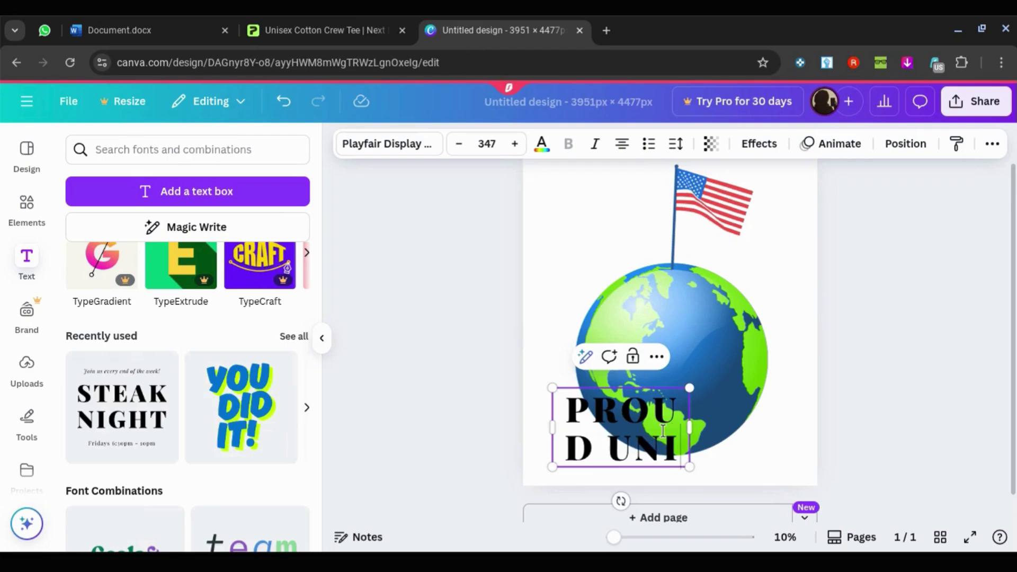
{"action": "type", "text": "TED STATES"}
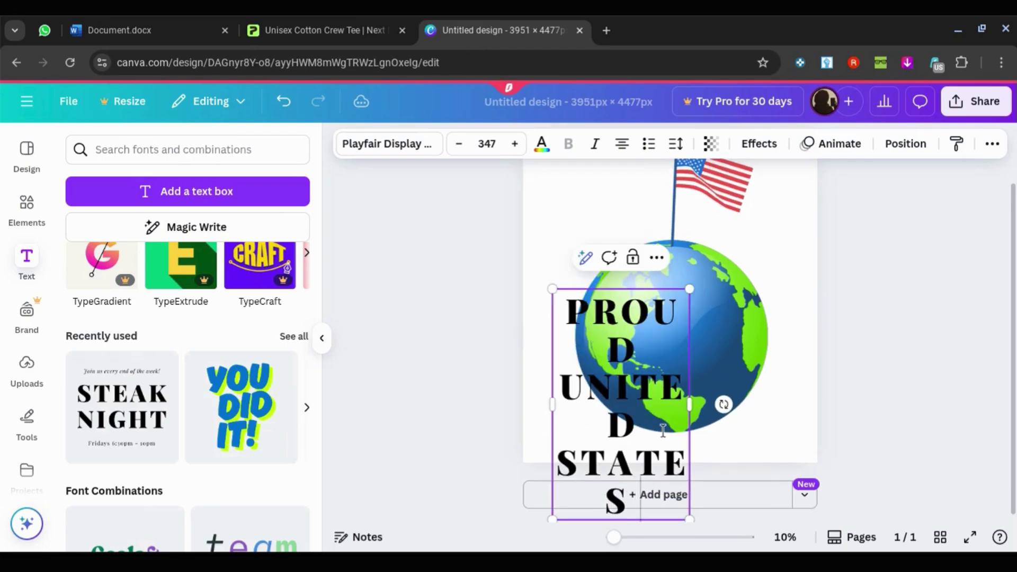
{"action": "type", "text": " OF"}
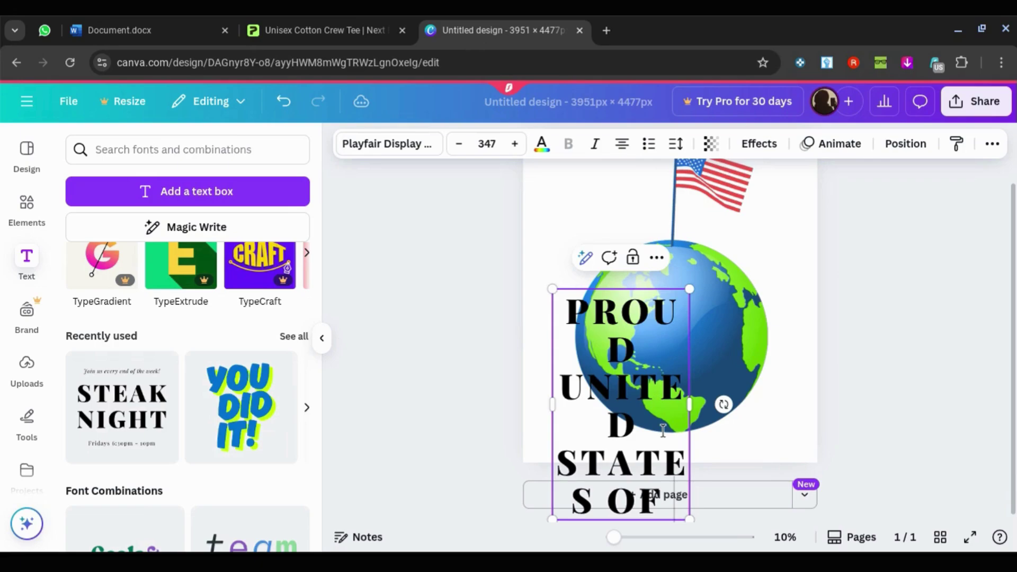
{"action": "type", "text": " AMERICA"}
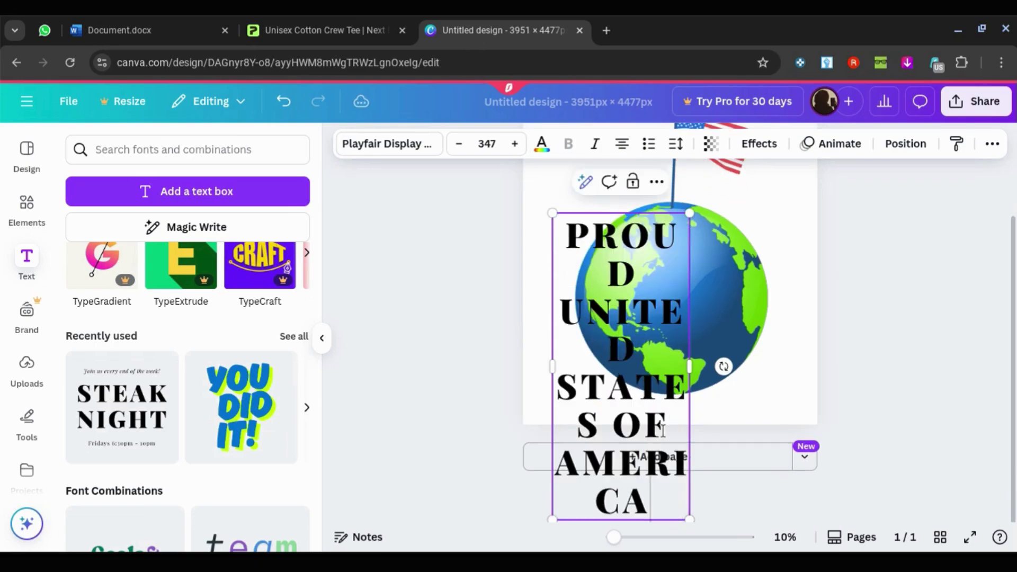
{"action": "key", "text": "Escape"}
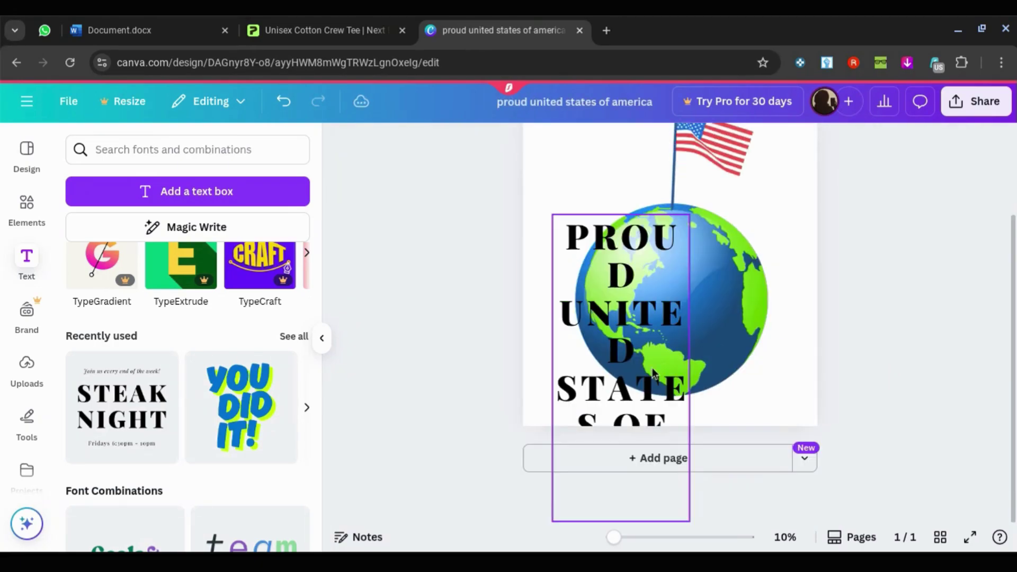
Step: Widen the heading's text box to keep its words whole and remove "PROUD", leaving "UNITED STATES OF AMERICA"
{"action": "left_click_drag", "start_coordinate": [692, 366], "coordinate": [853, 356]}
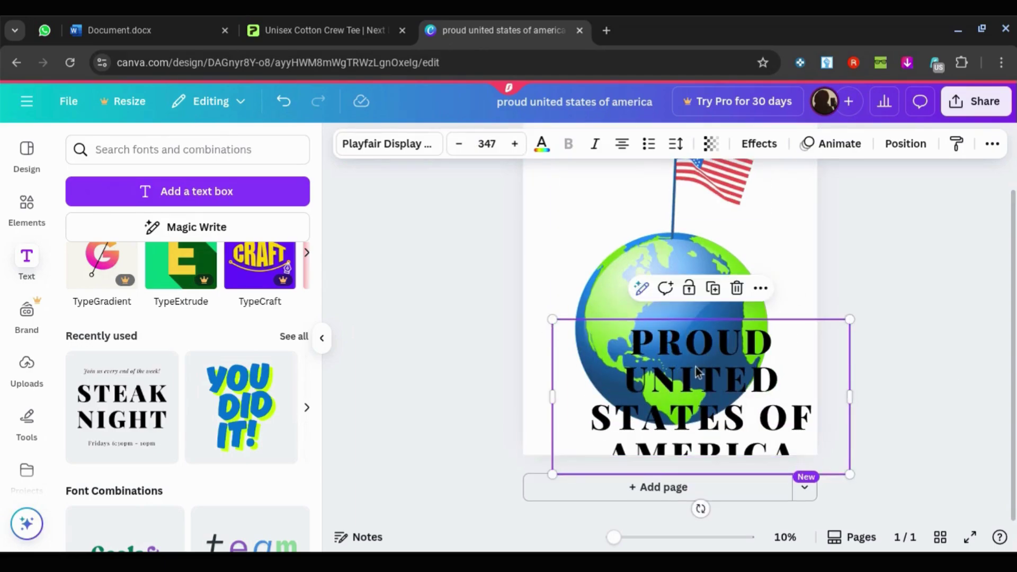
{"action": "left_click", "coordinate": [779, 341]}
{"action": "key", "text": "BackSpace"}
{"action": "key", "text": "BackSpace"}
{"action": "key", "text": "BackSpace"}
{"action": "key", "text": "BackSpace"}
{"action": "key", "text": "BackSpace"}
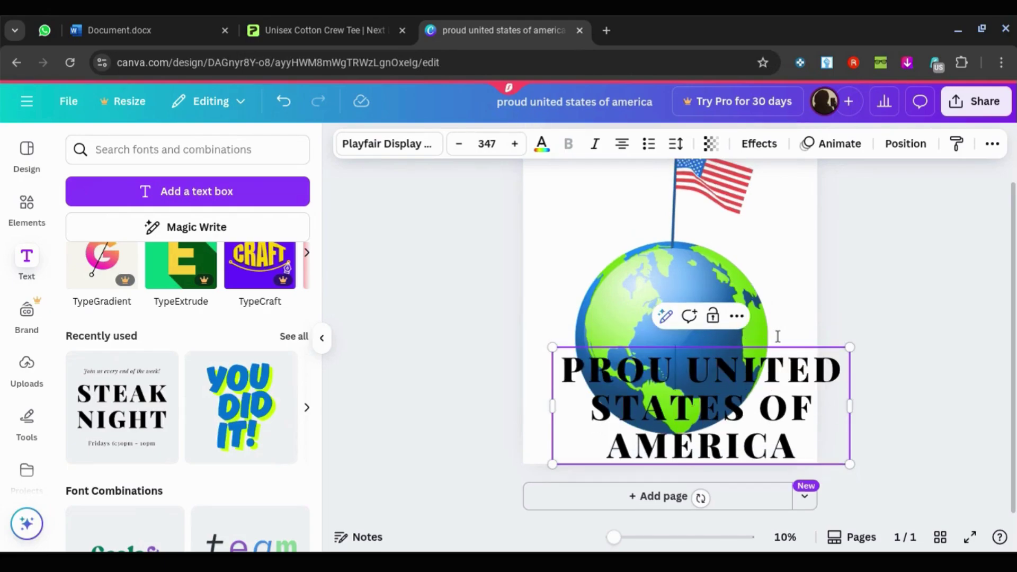
{"action": "key", "text": "BackSpace"}
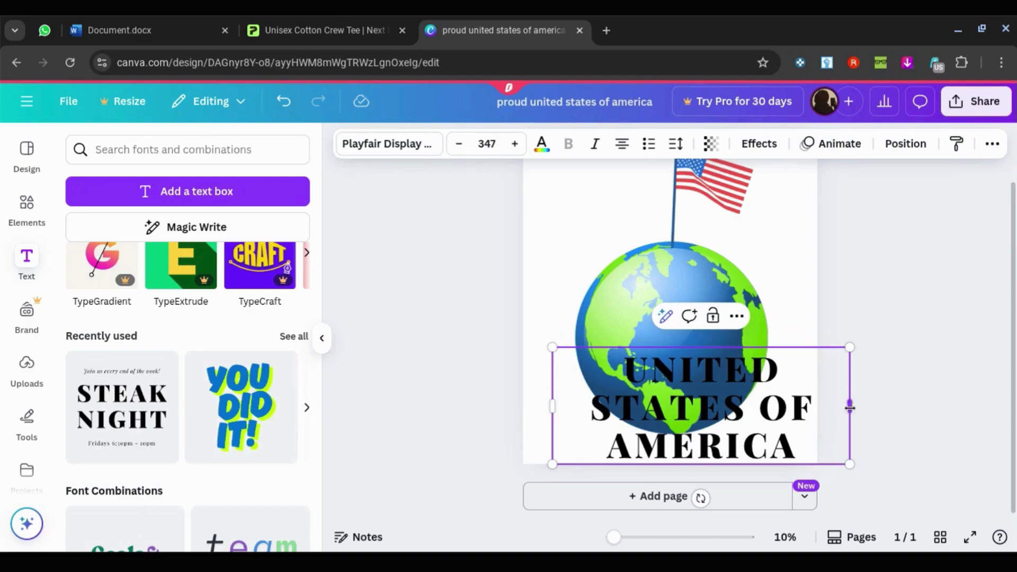
Step: Fit "UNITED STATES OF AMERICA" on two lines at font size 143 and centre it just below the globe
{"action": "left_click_drag", "start_coordinate": [858, 408], "coordinate": [1011, 408]}
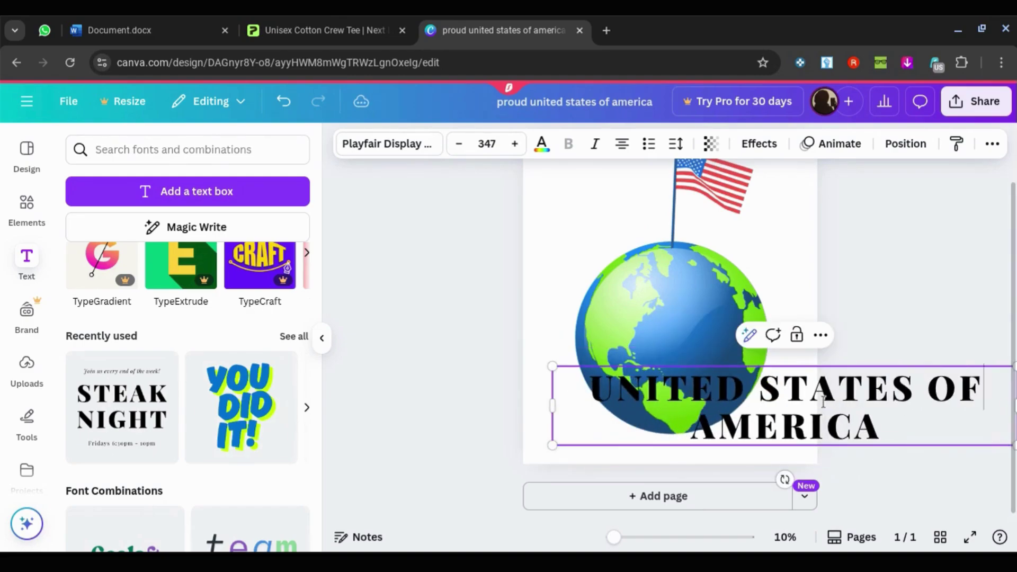
{"action": "left_click_drag", "start_coordinate": [550, 364], "coordinate": [750, 398]}
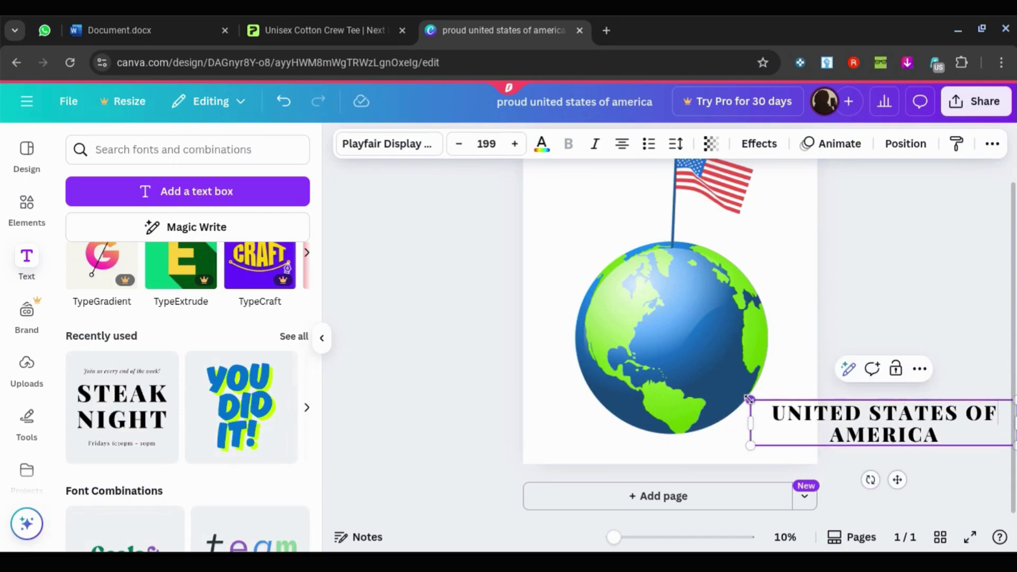
{"action": "left_click_drag", "start_coordinate": [897, 479], "coordinate": [690, 497]}
{"action": "left_click_drag", "start_coordinate": [544, 417], "coordinate": [617, 438]}
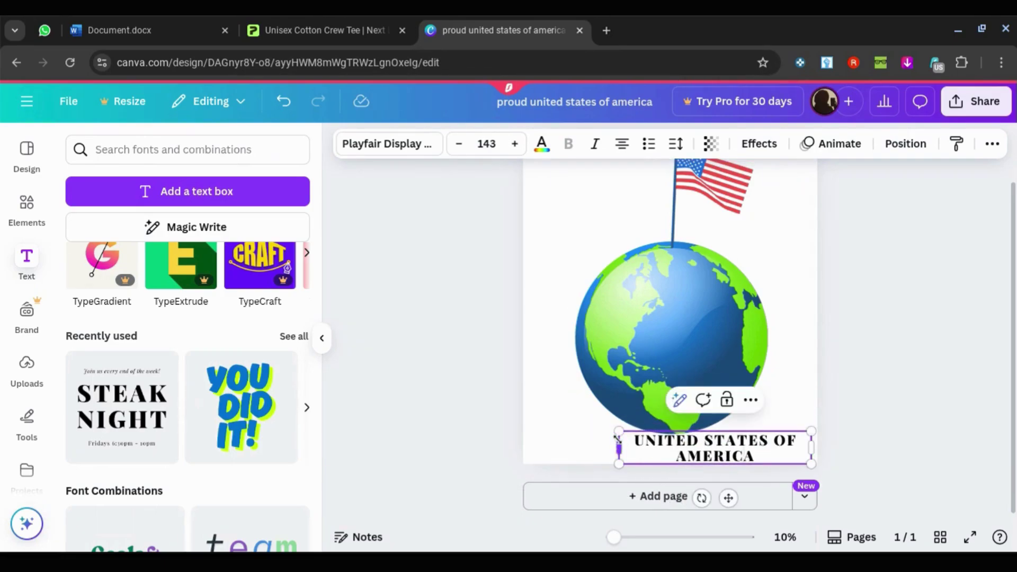
{"action": "left_click_drag", "start_coordinate": [728, 498], "coordinate": [693, 496]}
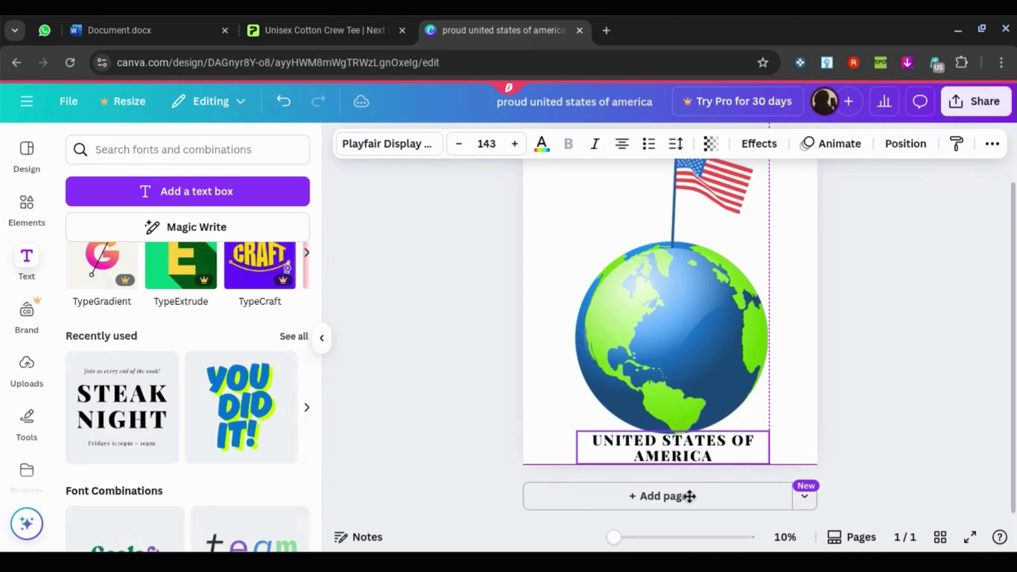
{"action": "left_click", "coordinate": [866, 407]}
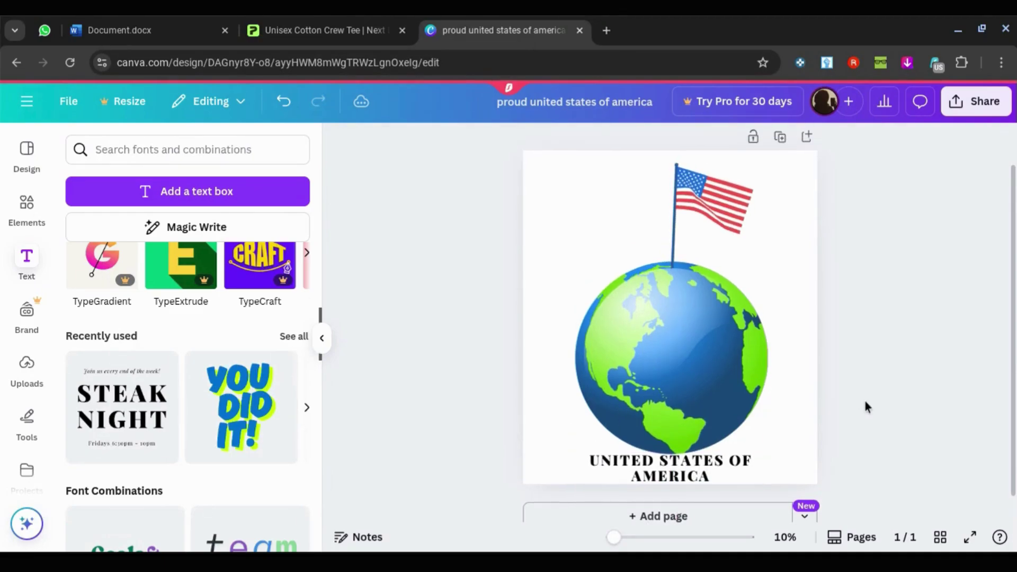
Step: Group the globe and flag together and move the group slightly up the page, away from the text
{"action": "left_click_drag", "start_coordinate": [494, 149], "coordinate": [758, 338]}
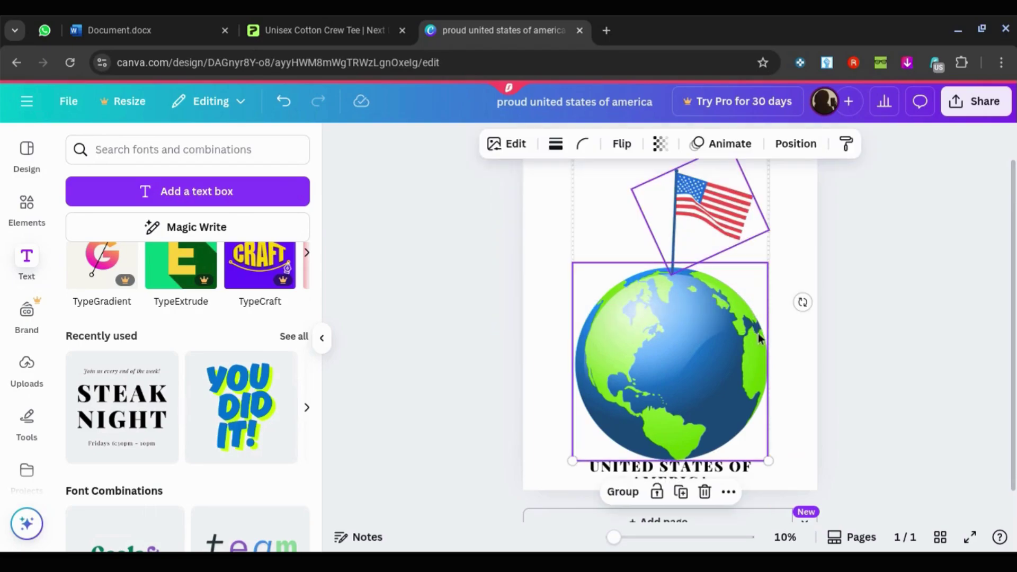
{"action": "left_click", "coordinate": [614, 490]}
{"action": "left_click", "coordinate": [814, 395]}
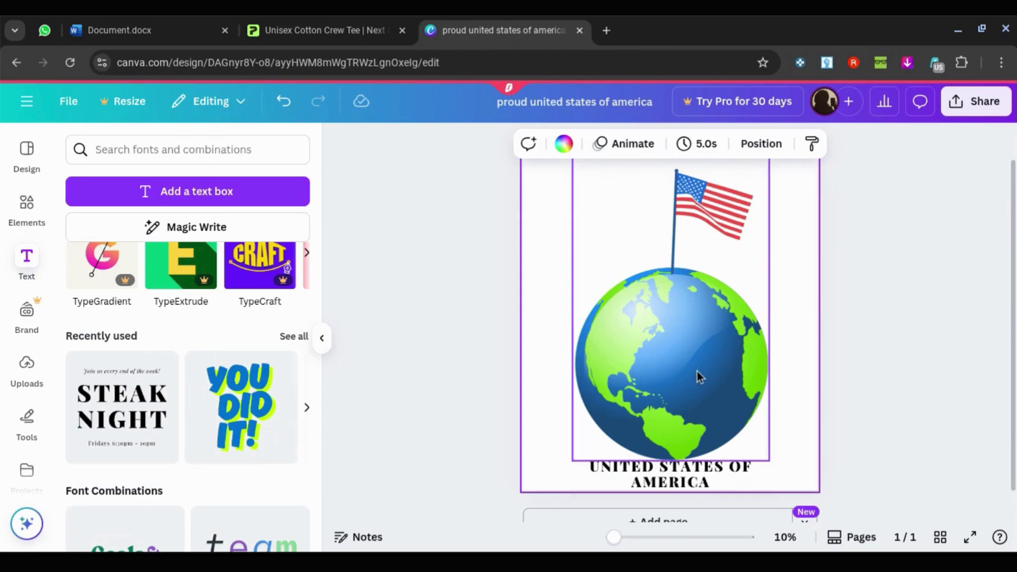
{"action": "left_click_drag", "start_coordinate": [699, 376], "coordinate": [726, 358]}
{"action": "left_click", "coordinate": [872, 384]}
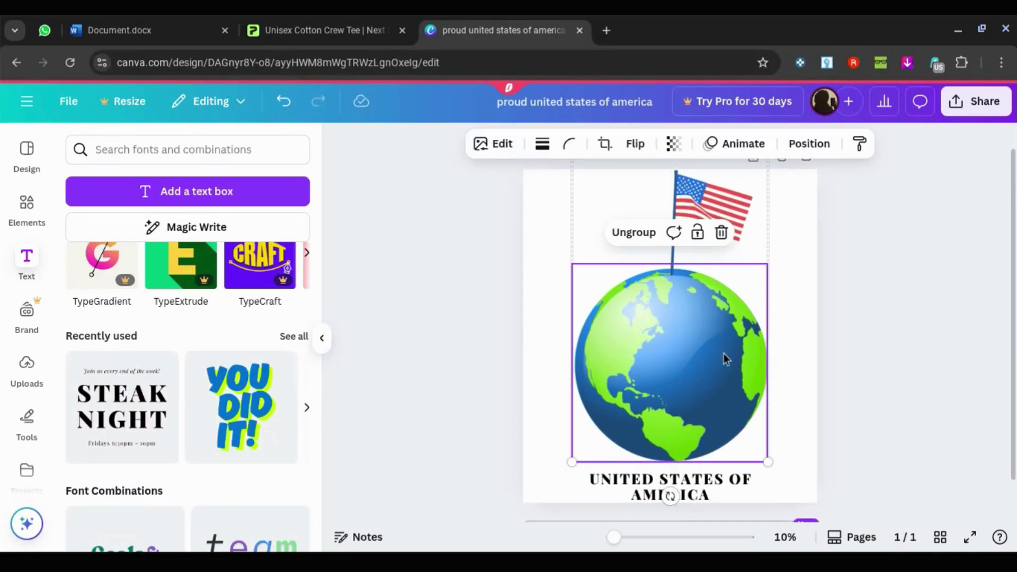
{"action": "left_click", "coordinate": [883, 345]}
Step: Move the "UNITED STATES OF AMERICA" text up slightly so it sits directly beneath the globe
{"action": "left_click", "coordinate": [687, 487]}
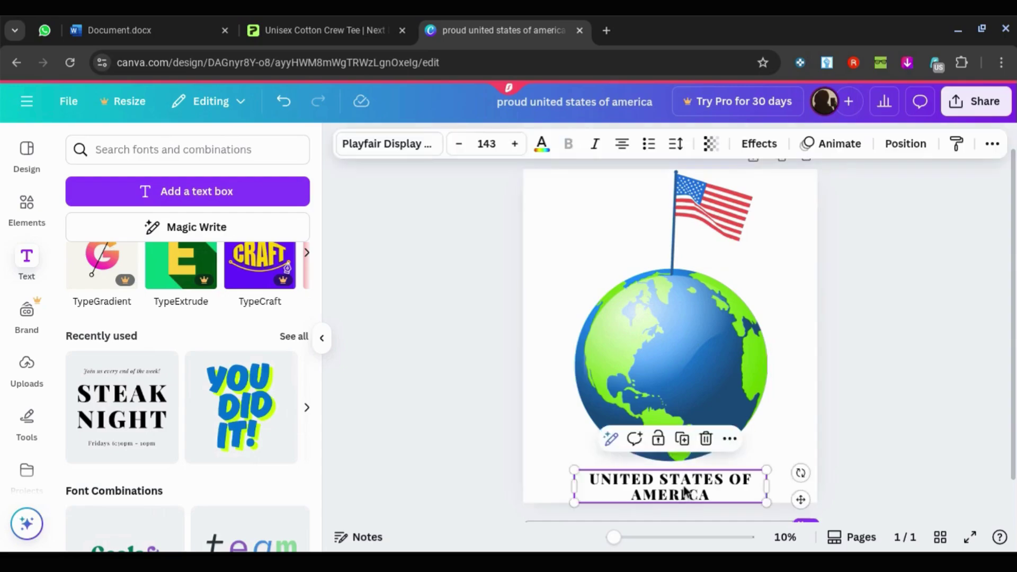
{"action": "left_click_drag", "start_coordinate": [687, 487], "coordinate": [686, 480]}
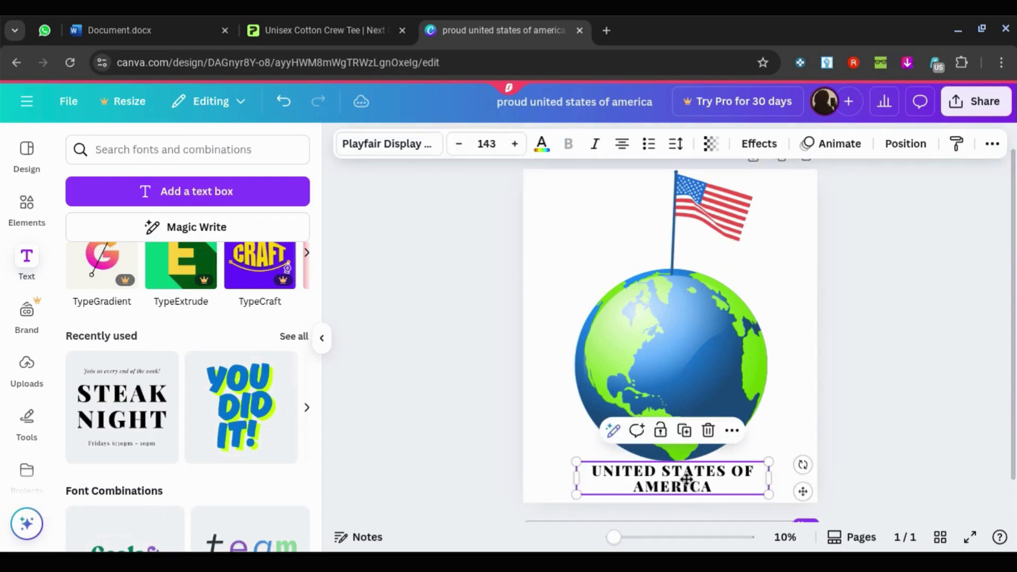
{"action": "left_click", "coordinate": [858, 447]}
{"action": "left_click", "coordinate": [654, 486]}
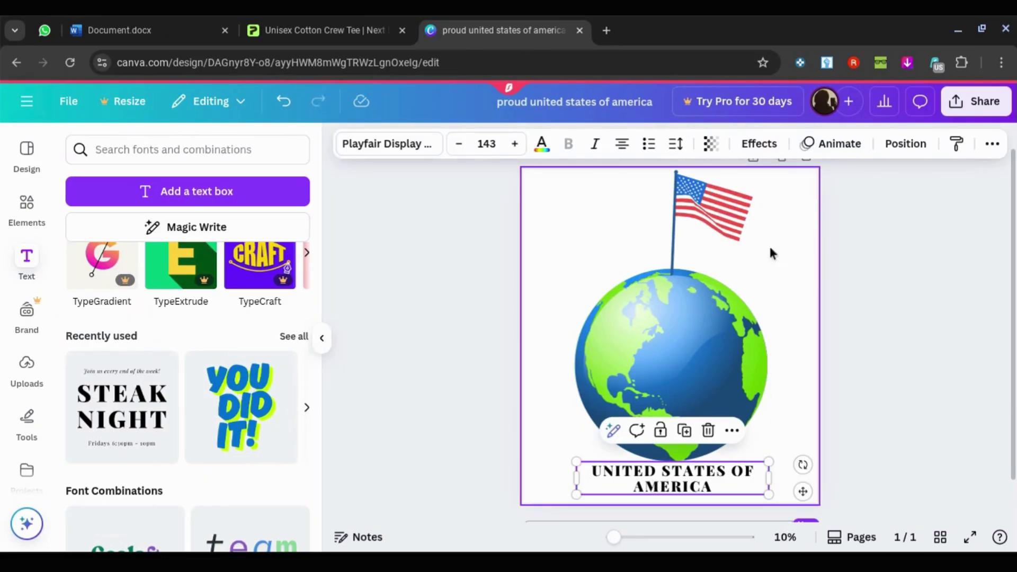
{"action": "left_click", "coordinate": [676, 147]}
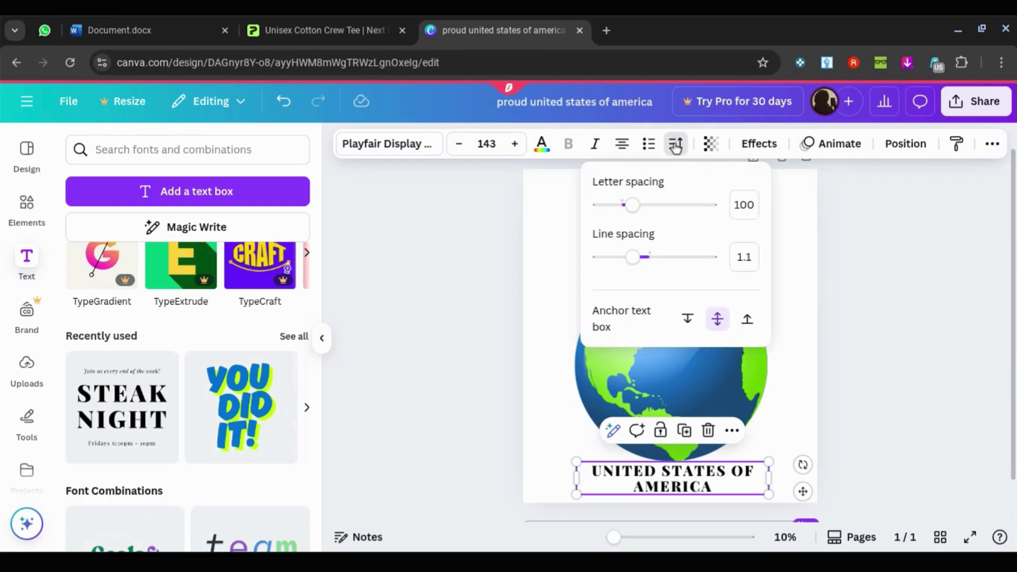
{"action": "left_click", "coordinate": [919, 306]}
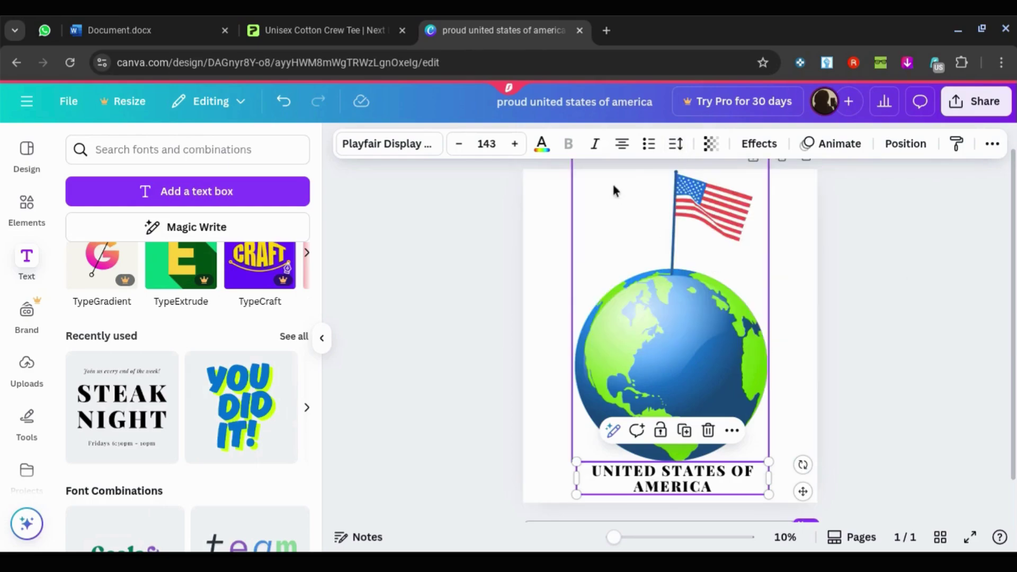
{"action": "left_click", "coordinate": [818, 422]}
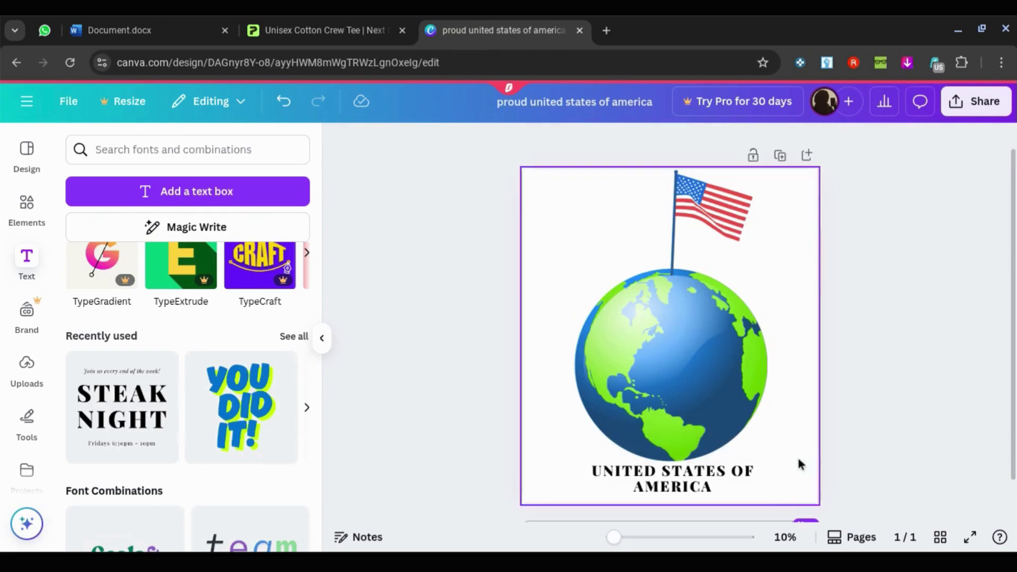
{"action": "left_click", "coordinate": [754, 476]}
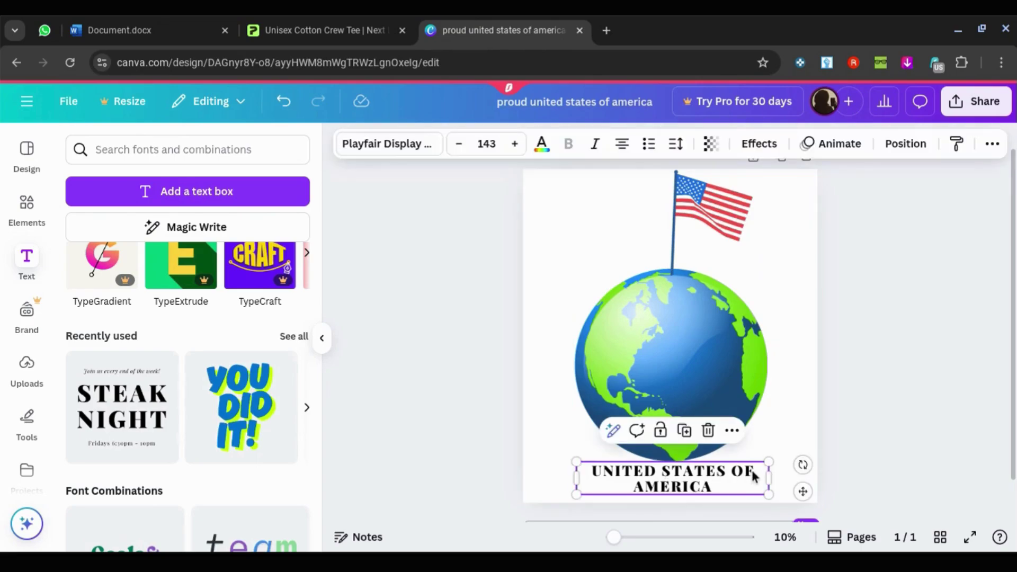
{"action": "left_click", "coordinate": [932, 362]}
Step: Apply the Splice effect to the "UNITED STATES OF AMERICA" text and set the effect colour to dark blue
{"action": "left_click", "coordinate": [719, 472]}
{"action": "left_click", "coordinate": [760, 143]}
{"action": "left_click", "coordinate": [285, 244]}
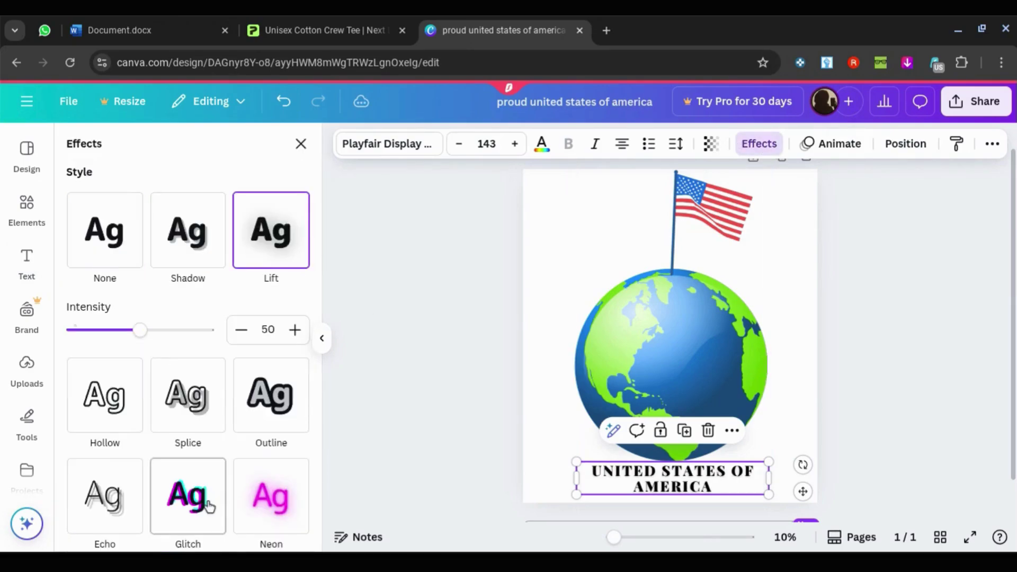
{"action": "left_click", "coordinate": [195, 395]}
{"action": "scroll", "coordinate": [195, 397], "scroll_direction": "down", "scroll_amount": 1}
{"action": "scroll", "coordinate": [195, 397], "scroll_direction": "down", "scroll_amount": 2}
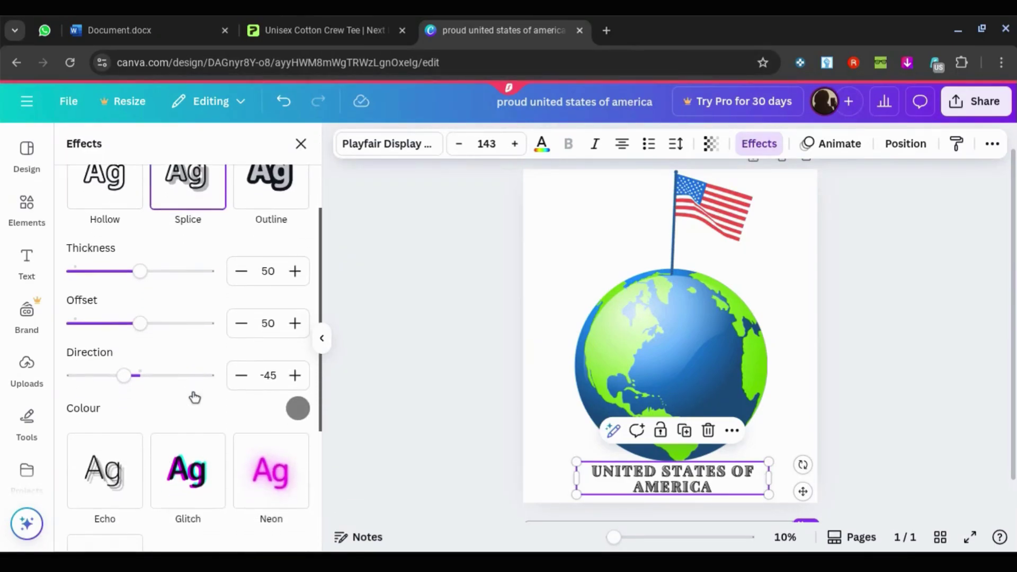
{"action": "left_click", "coordinate": [297, 409]}
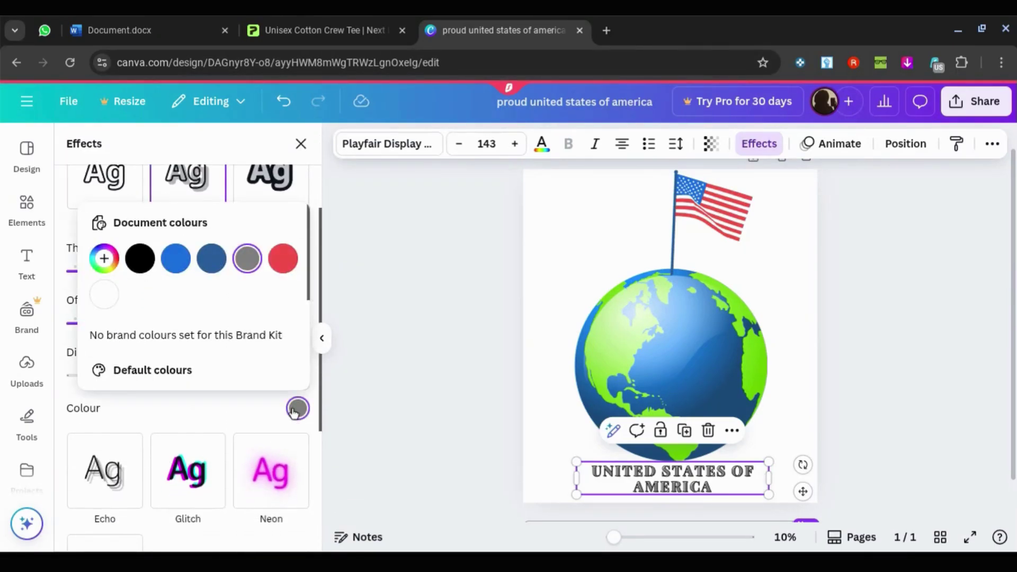
{"action": "left_click", "coordinate": [277, 259]}
{"action": "left_click", "coordinate": [214, 265]}
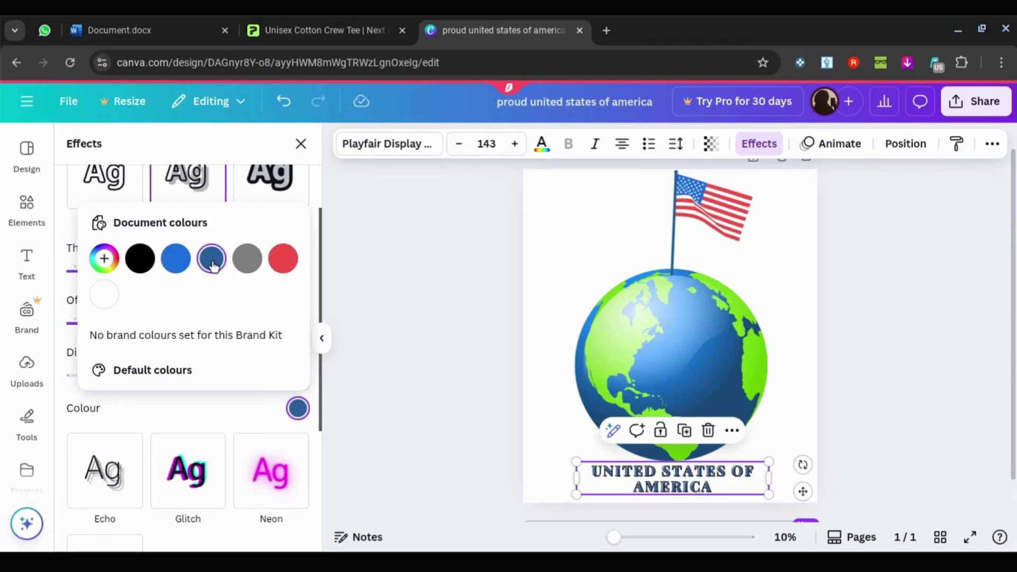
{"action": "left_click", "coordinate": [376, 357]}
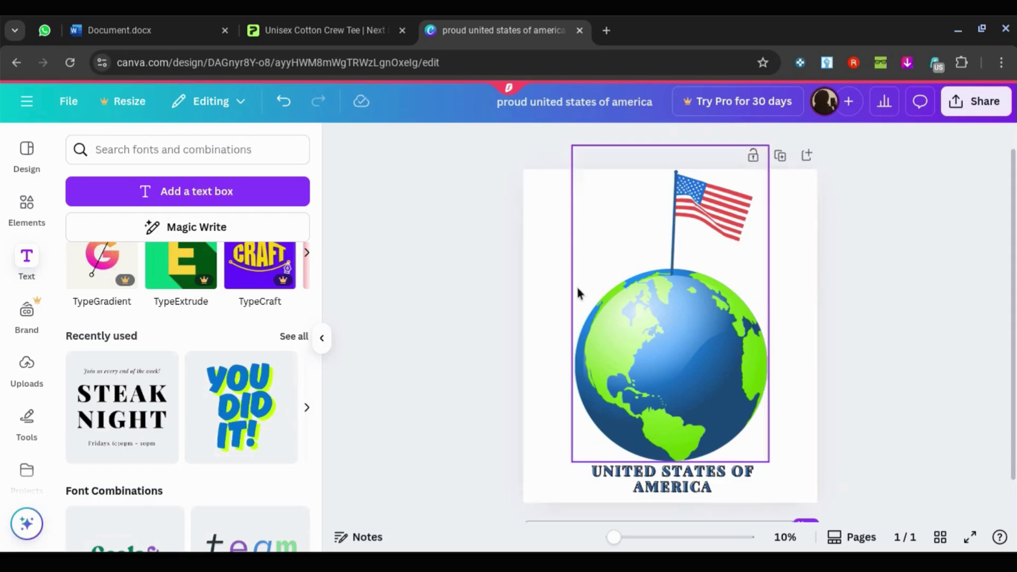
Step: Fill the page background behind the globe with solid green from the default colours
{"action": "left_click", "coordinate": [549, 263]}
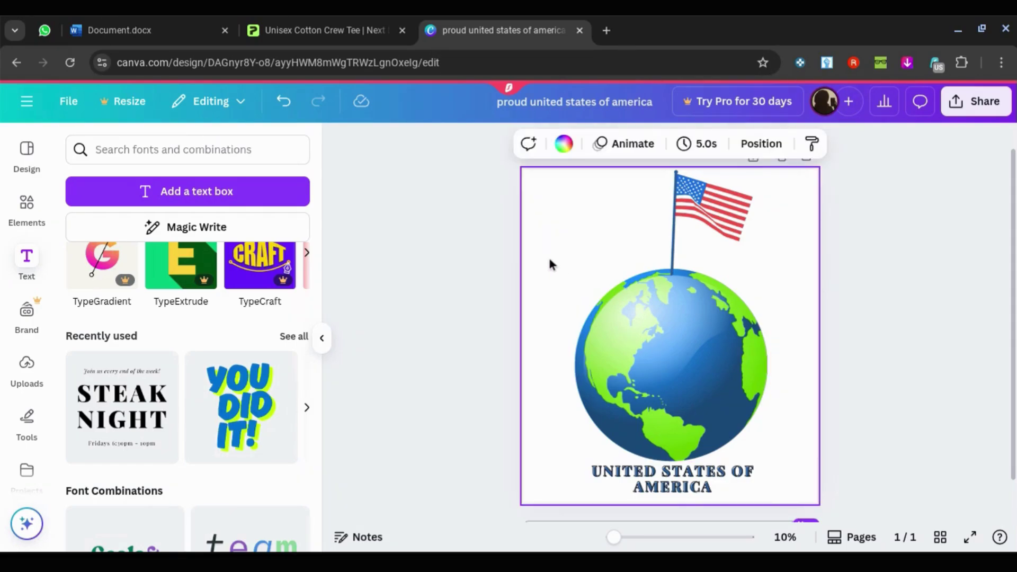
{"action": "left_click", "coordinate": [564, 143]}
{"action": "scroll", "coordinate": [154, 363], "scroll_direction": "down", "scroll_amount": 2}
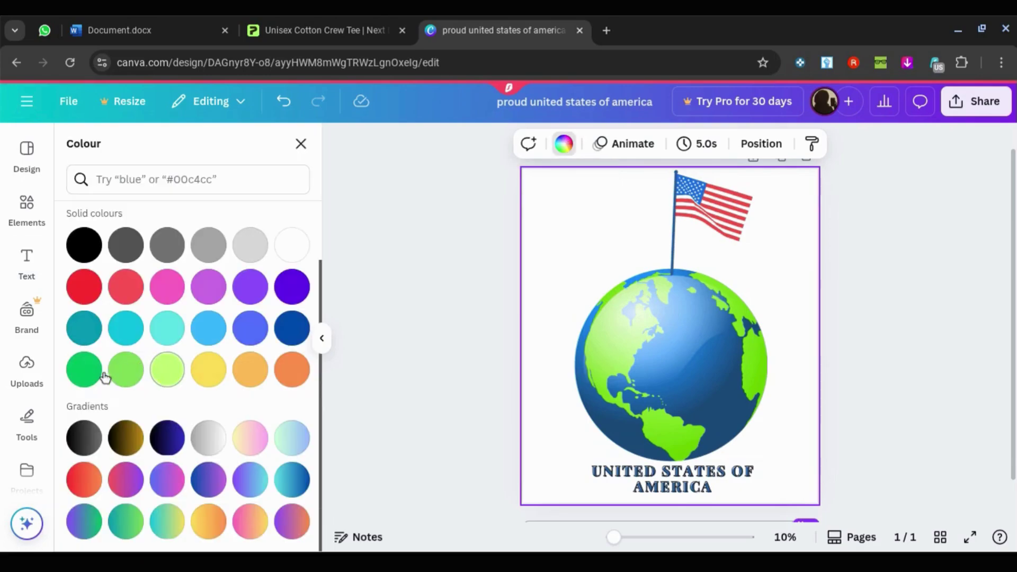
{"action": "left_click", "coordinate": [84, 369]}
{"action": "left_click", "coordinate": [859, 354]}
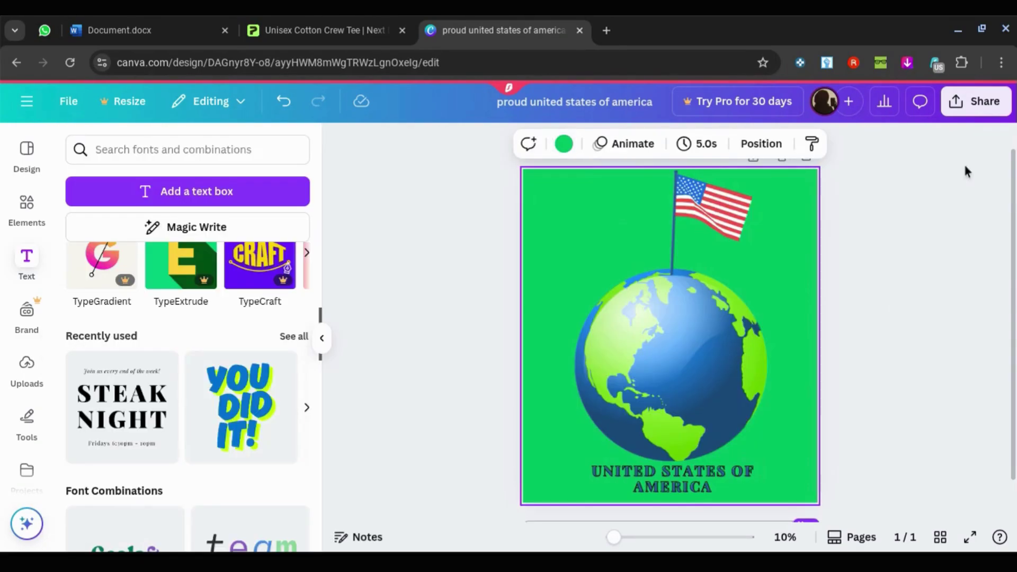
Step: Download the finished T-shirt design as a PNG at size 1
{"action": "left_click", "coordinate": [976, 101]}
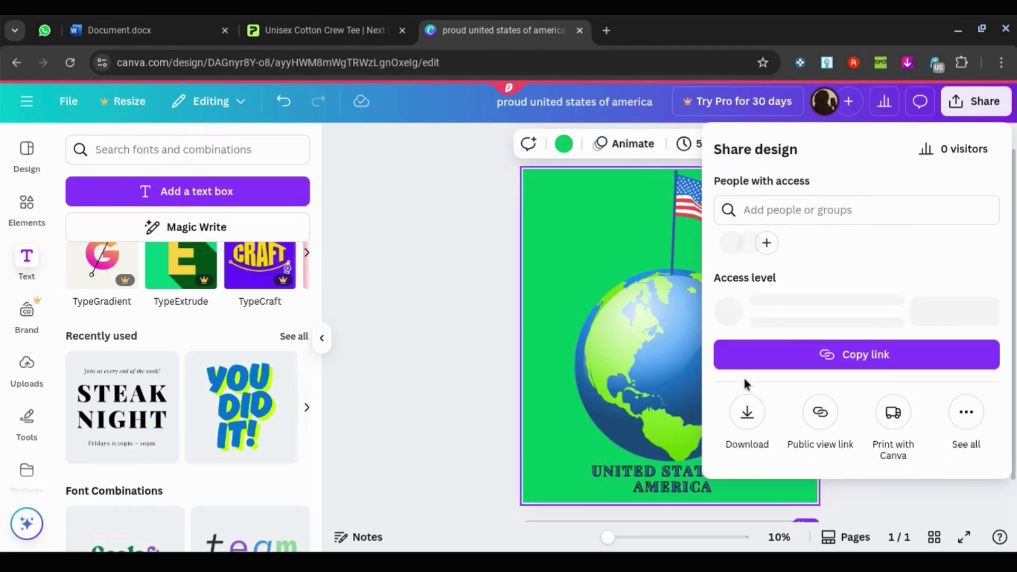
{"action": "left_click", "coordinate": [746, 412]}
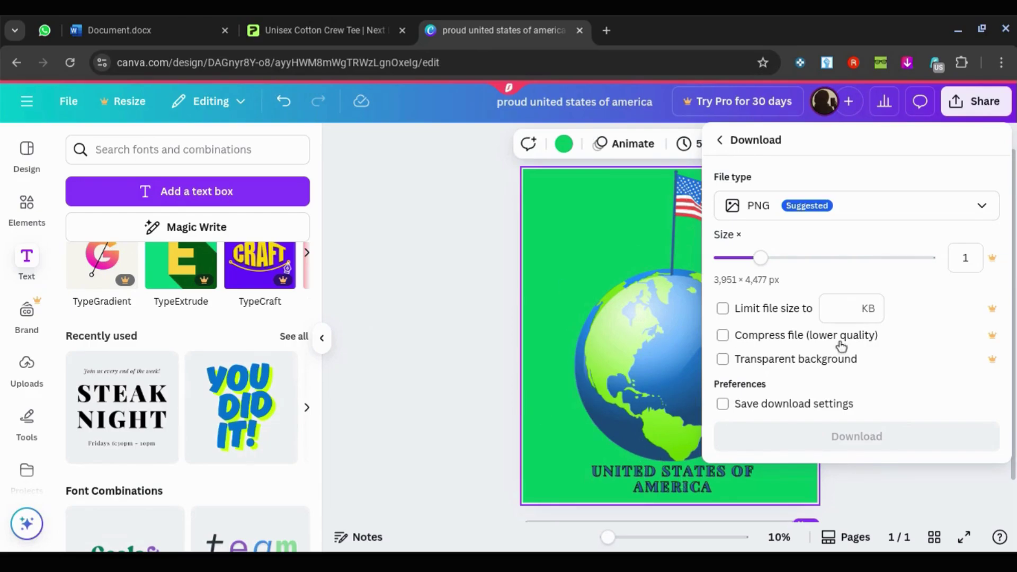
{"action": "left_click", "coordinate": [894, 437]}
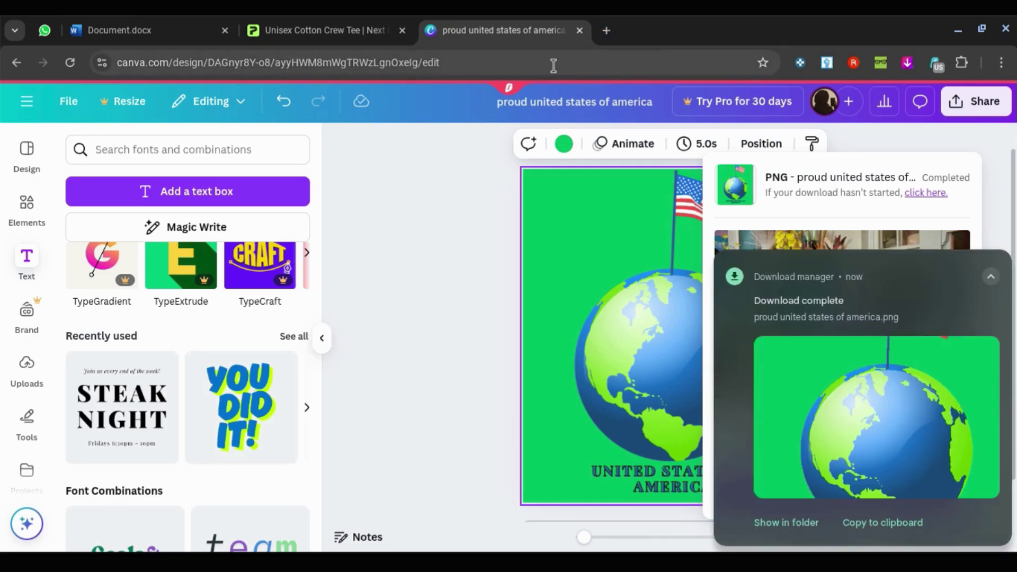
Step: Switch to remove.bg and upload "proud united states of america.png" from Downloads for background removal
{"action": "left_click", "coordinate": [553, 63]}
{"action": "type", "text": "back"}
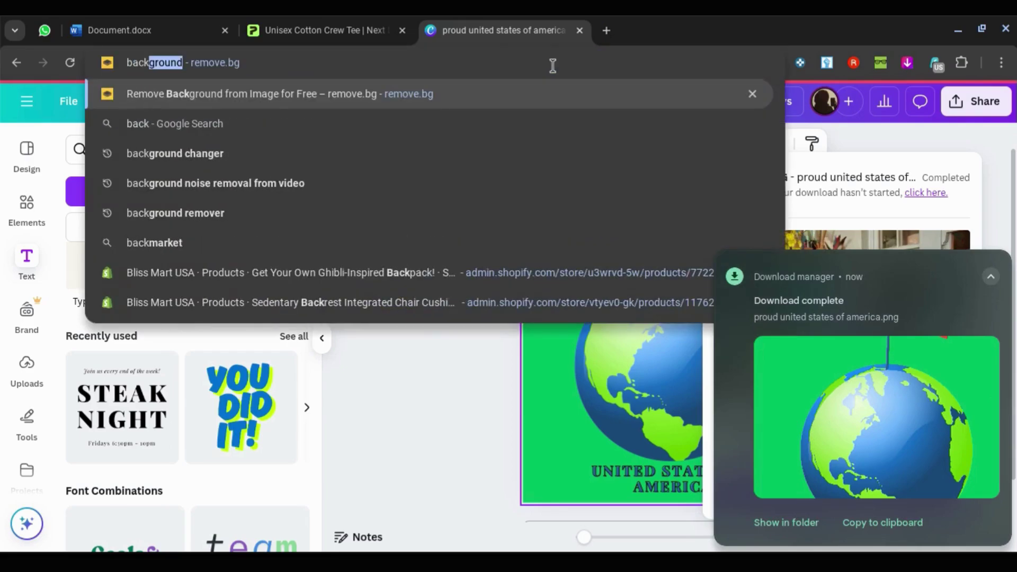
{"action": "key", "text": "Return"}
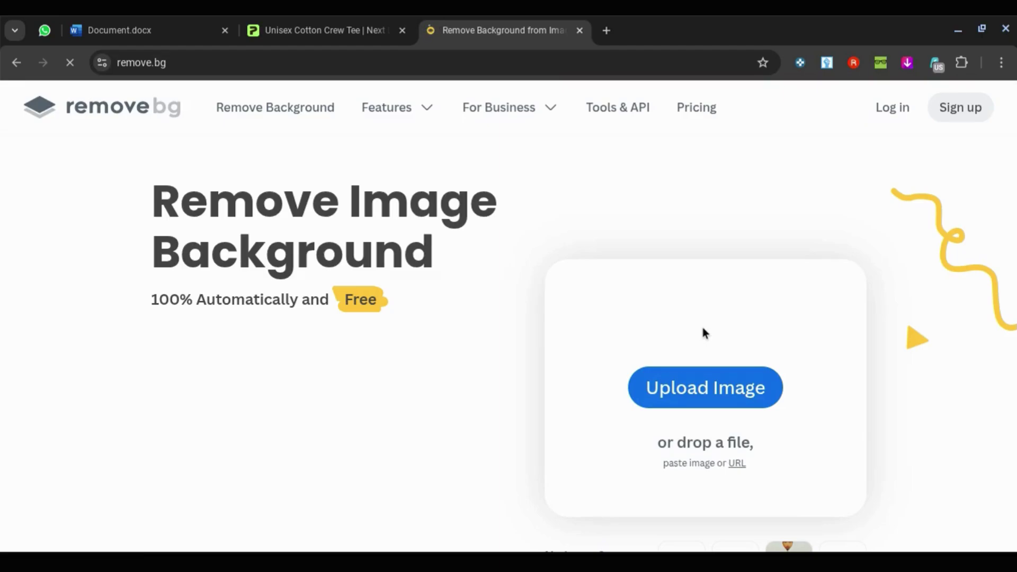
{"action": "left_click", "coordinate": [683, 388]}
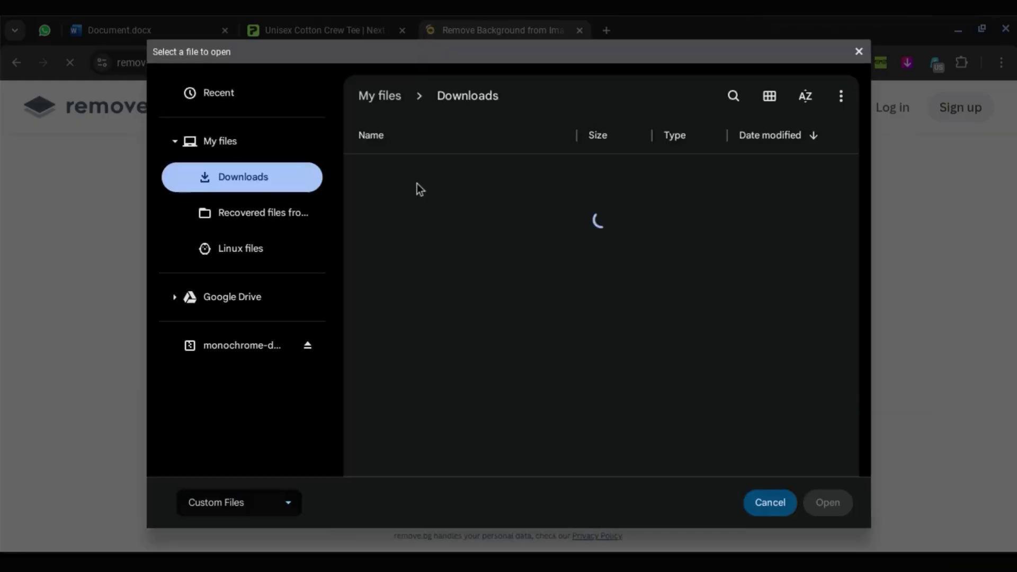
{"action": "left_click", "coordinate": [397, 176]}
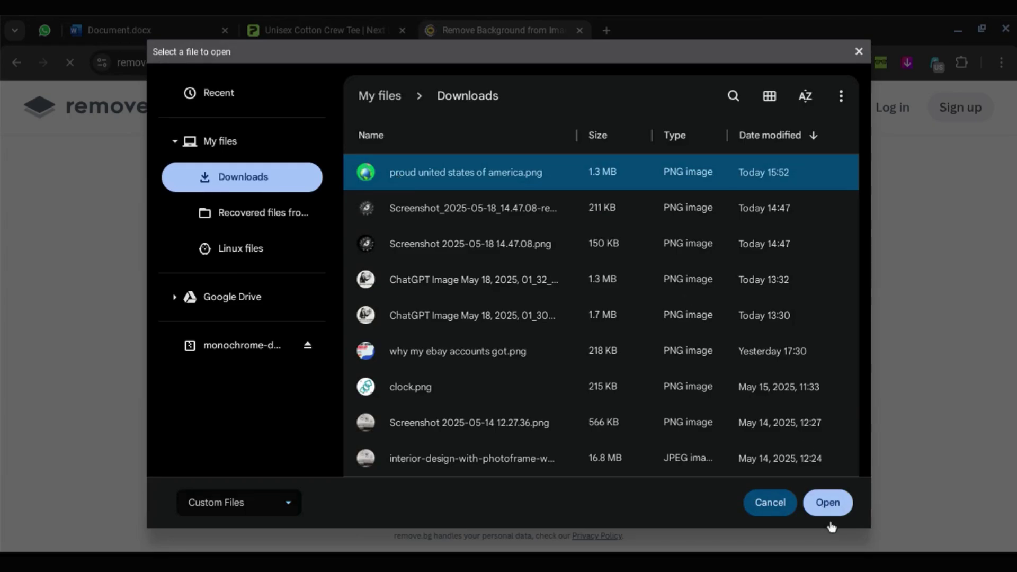
{"action": "left_click", "coordinate": [816, 503]}
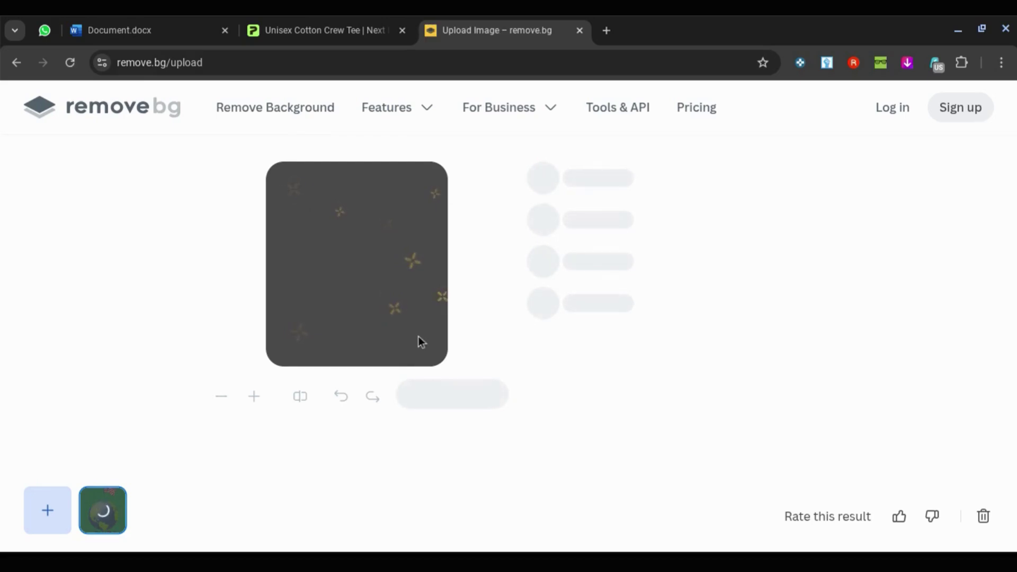
Step: Switch to the Word document and review the Printify start-up steps and the "Where to sell?" list
{"action": "left_click", "coordinate": [336, 15]}
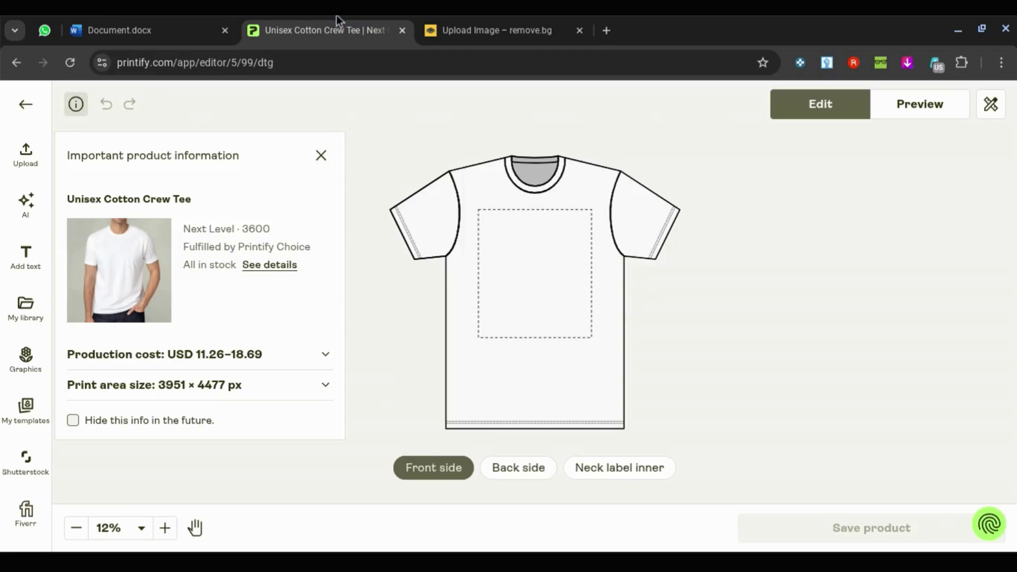
{"action": "left_click", "coordinate": [488, 14]}
{"action": "left_click", "coordinate": [189, 21]}
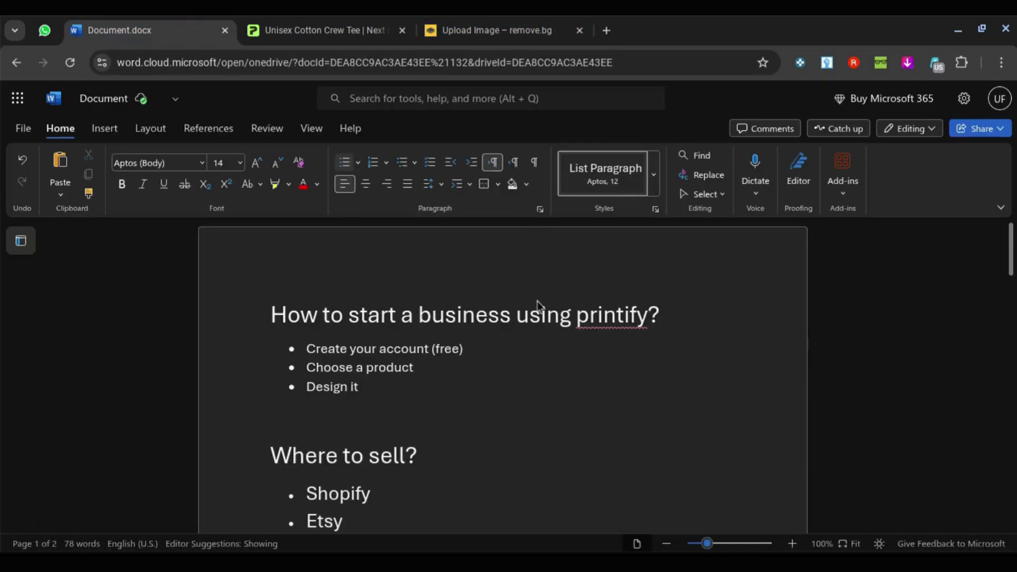
{"action": "scroll", "coordinate": [535, 318], "scroll_direction": "down", "scroll_amount": 3}
{"action": "scroll", "coordinate": [568, 312], "scroll_direction": "up", "scroll_amount": 1}
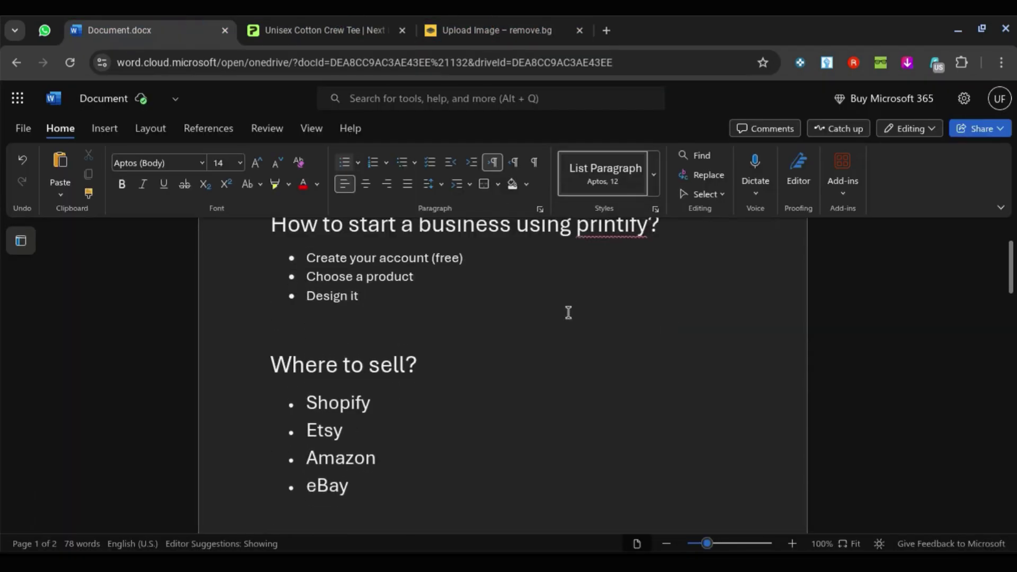
{"action": "left_click", "coordinate": [484, 308]}
{"action": "scroll", "coordinate": [484, 308], "scroll_direction": "down", "scroll_amount": 1}
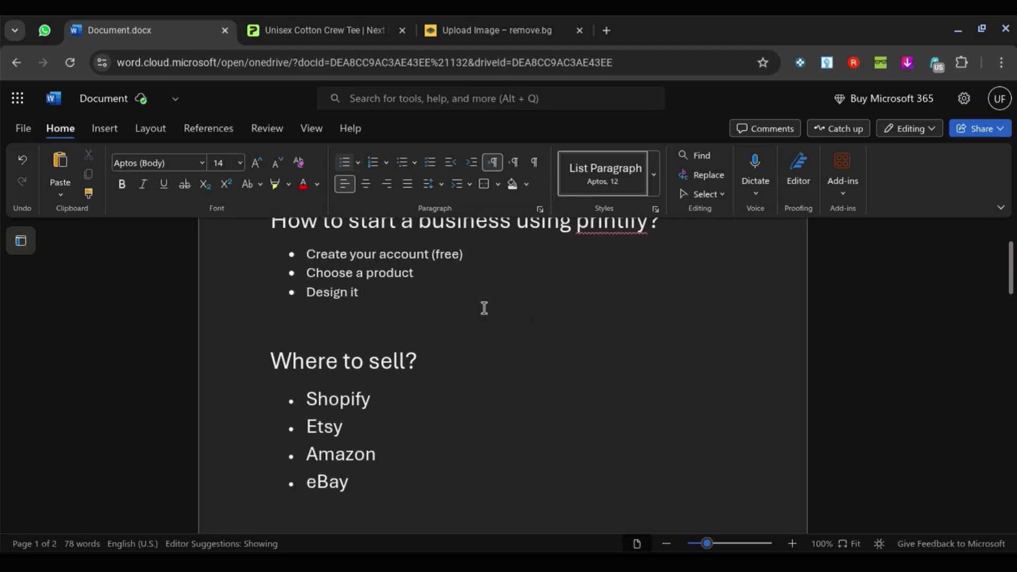
{"action": "left_click", "coordinate": [341, 16]}
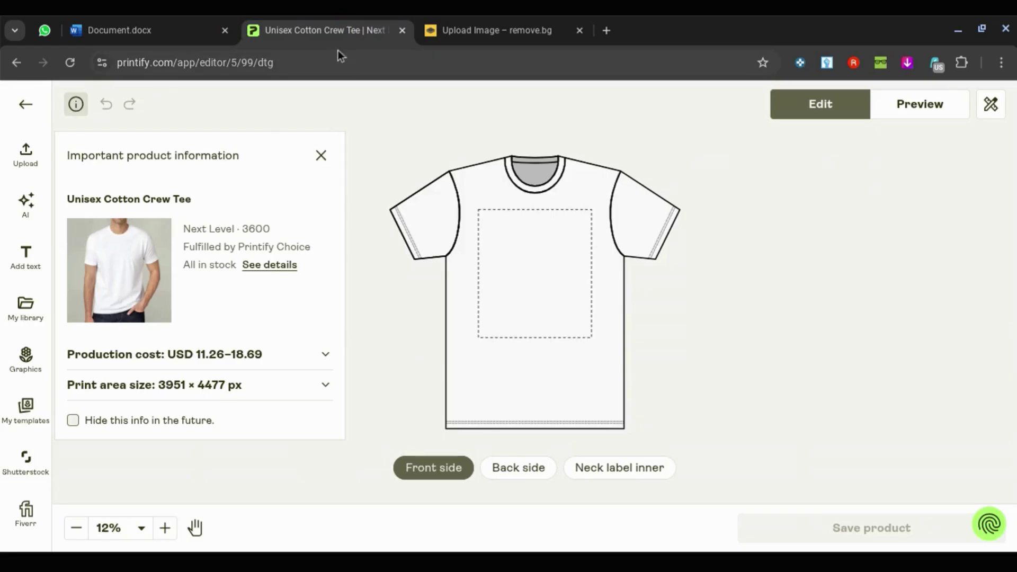
{"action": "left_click", "coordinate": [180, 26]}
{"action": "scroll", "coordinate": [418, 382], "scroll_direction": "down", "scroll_amount": 2}
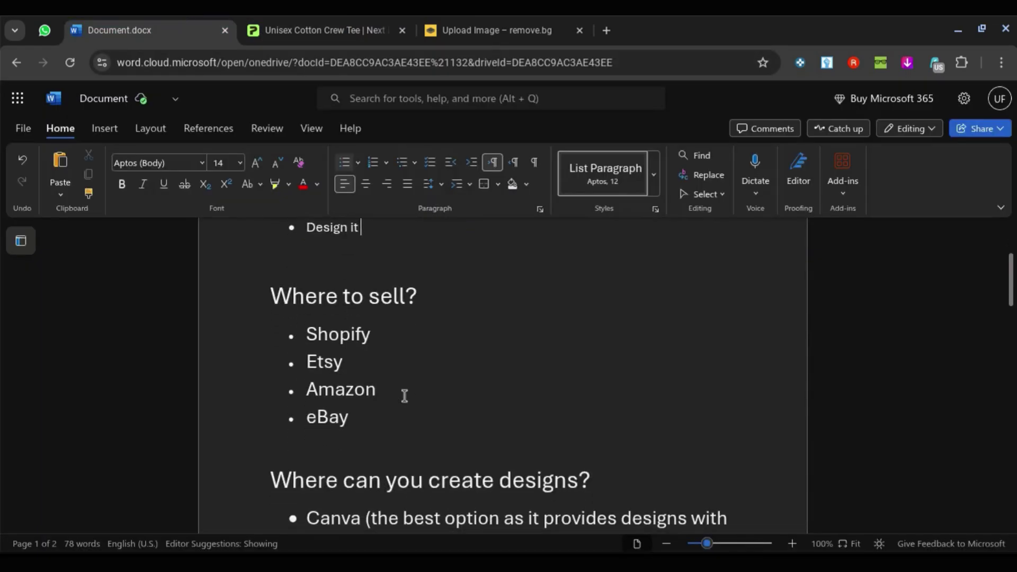
{"action": "scroll", "coordinate": [384, 416], "scroll_direction": "down", "scroll_amount": 1}
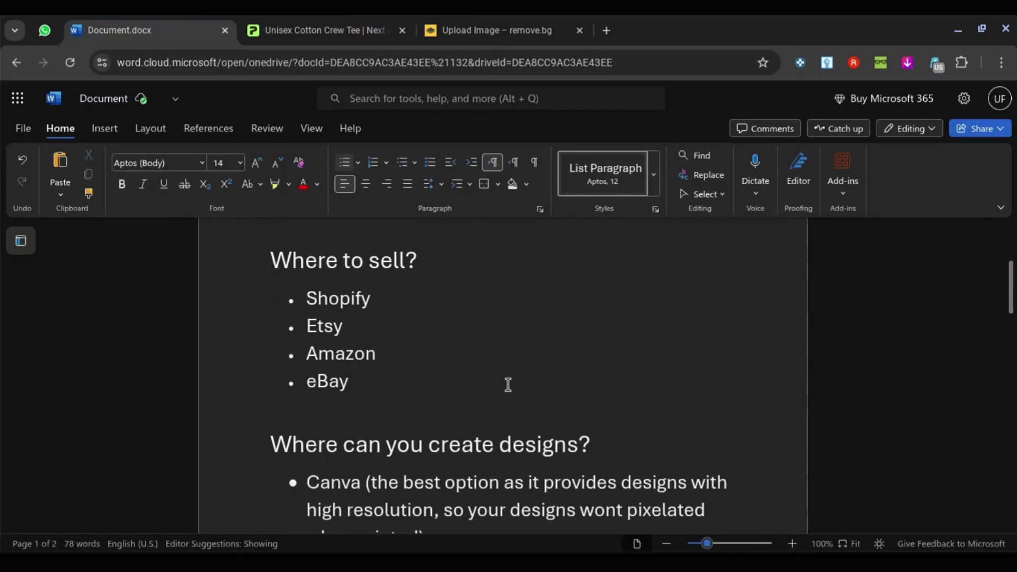
{"action": "scroll", "coordinate": [508, 385], "scroll_direction": "up", "scroll_amount": 1}
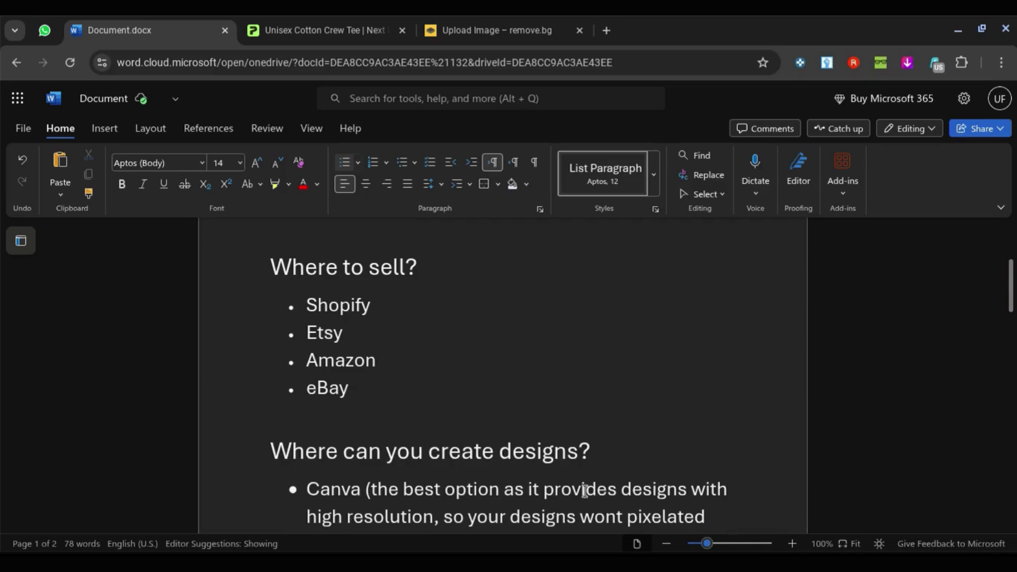
{"action": "scroll", "coordinate": [583, 490], "scroll_direction": "down", "scroll_amount": 1}
{"action": "scroll", "coordinate": [583, 490], "scroll_direction": "up", "scroll_amount": 2}
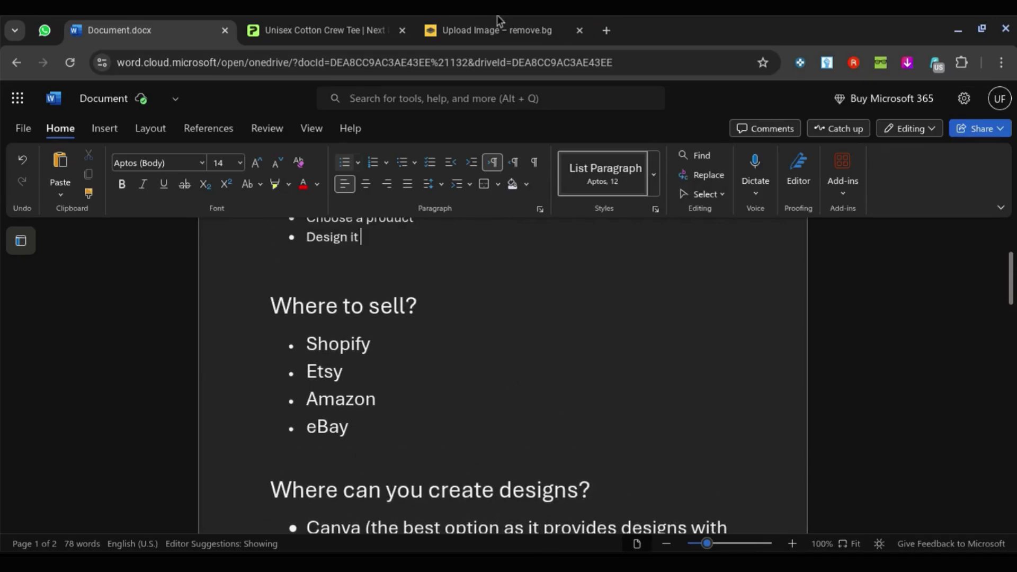
Step: Check the remove.bg upload and read the Word document from "Where can you create designs?" to the second-page bullets
{"action": "left_click", "coordinate": [498, 21]}
{"action": "left_click", "coordinate": [205, 21]}
{"action": "scroll", "coordinate": [347, 345], "scroll_direction": "down", "scroll_amount": 4}
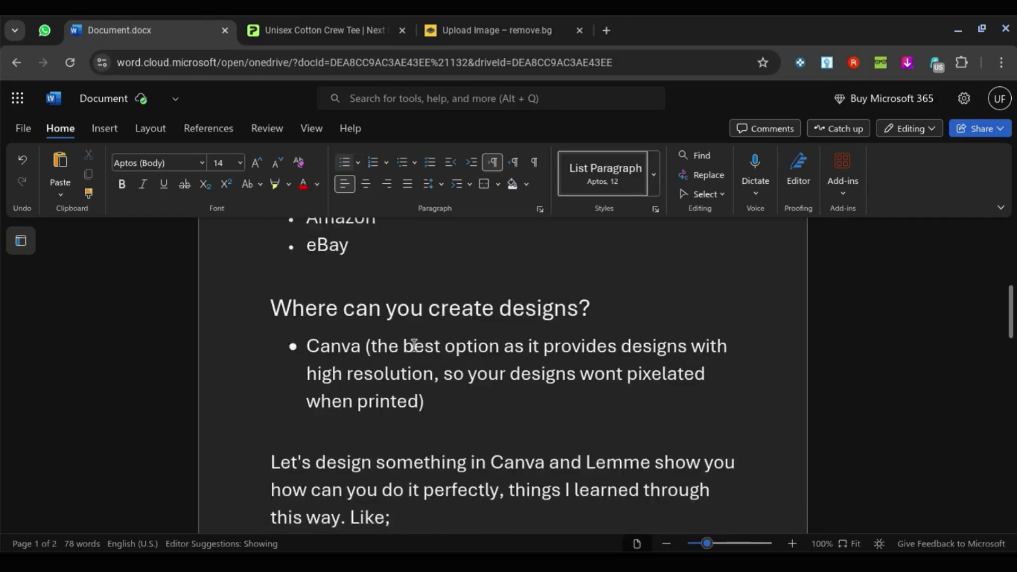
{"action": "left_click", "coordinate": [464, 24]}
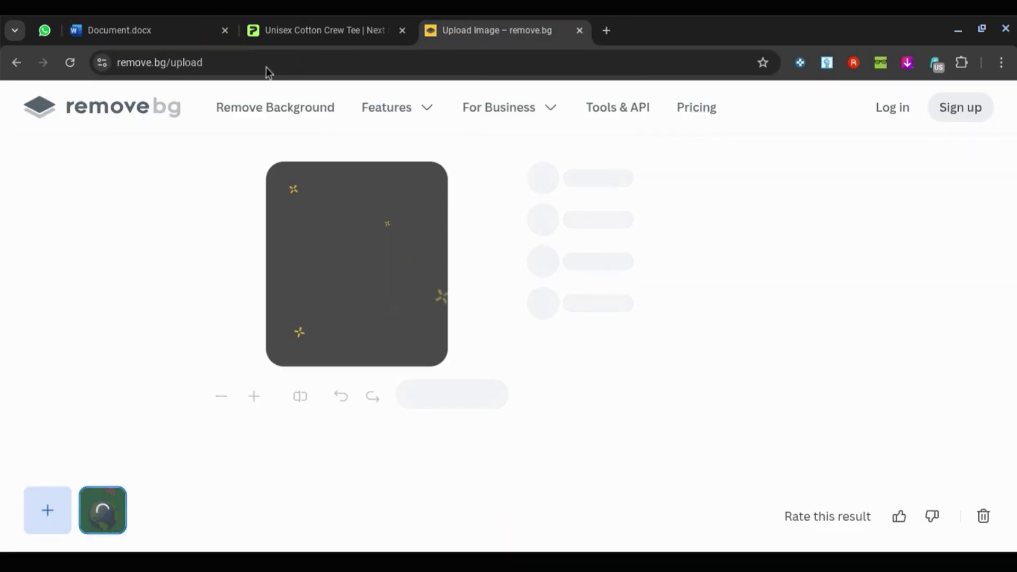
{"action": "left_click", "coordinate": [176, 21]}
{"action": "scroll", "coordinate": [422, 333], "scroll_direction": "down", "scroll_amount": 2}
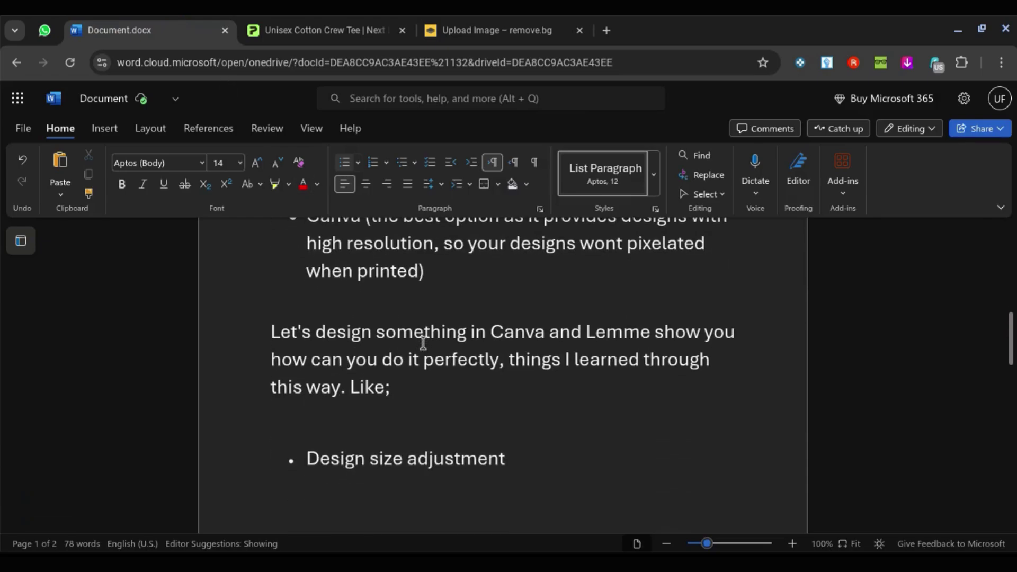
{"action": "scroll", "coordinate": [423, 344], "scroll_direction": "down", "scroll_amount": 2}
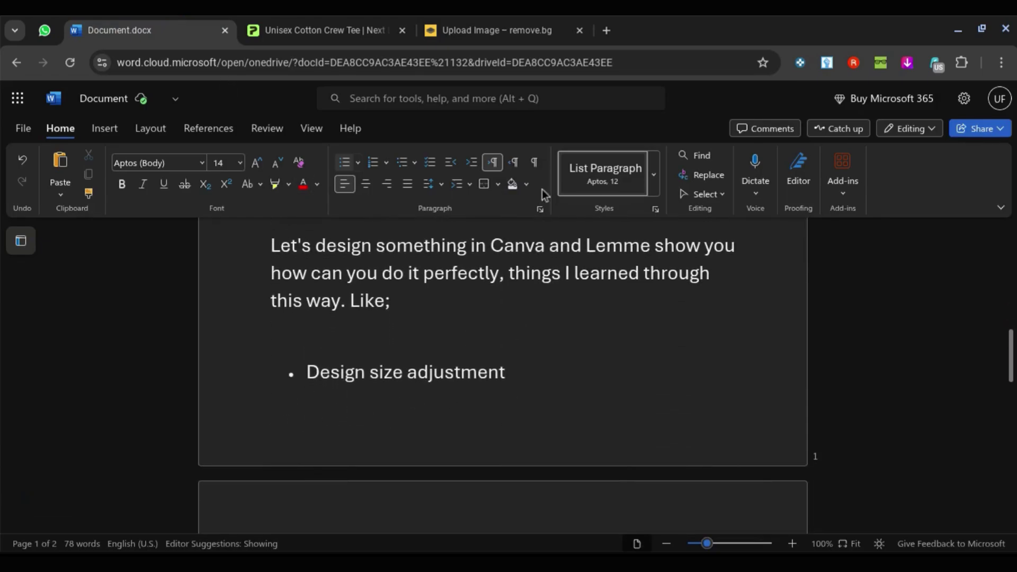
{"action": "scroll", "coordinate": [499, 324], "scroll_direction": "down", "scroll_amount": 5}
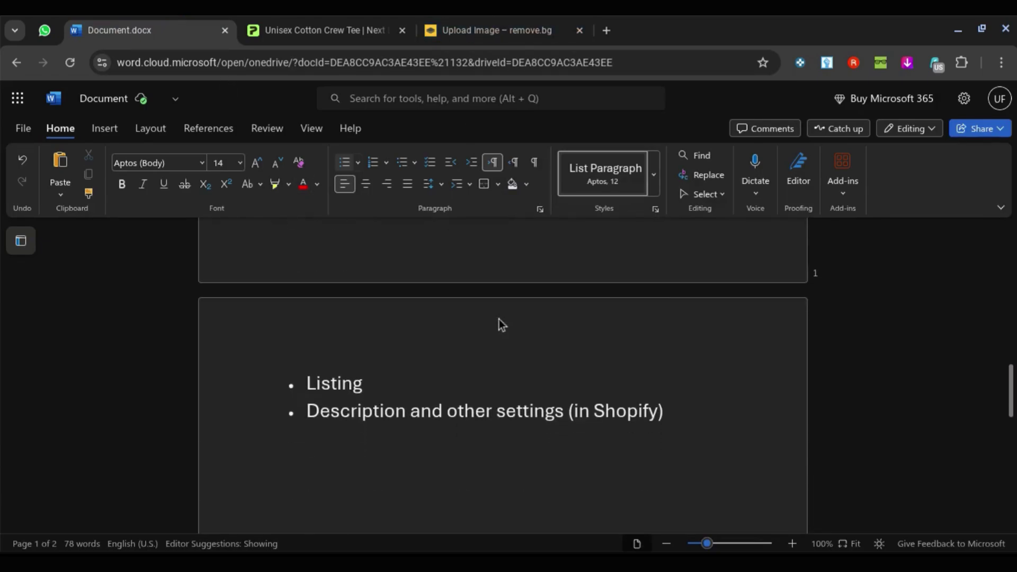
Step: Check the Printify editor and the remove.bg progress, and review the listing and Shopify settings bullets in the Word document
{"action": "left_click", "coordinate": [321, 21]}
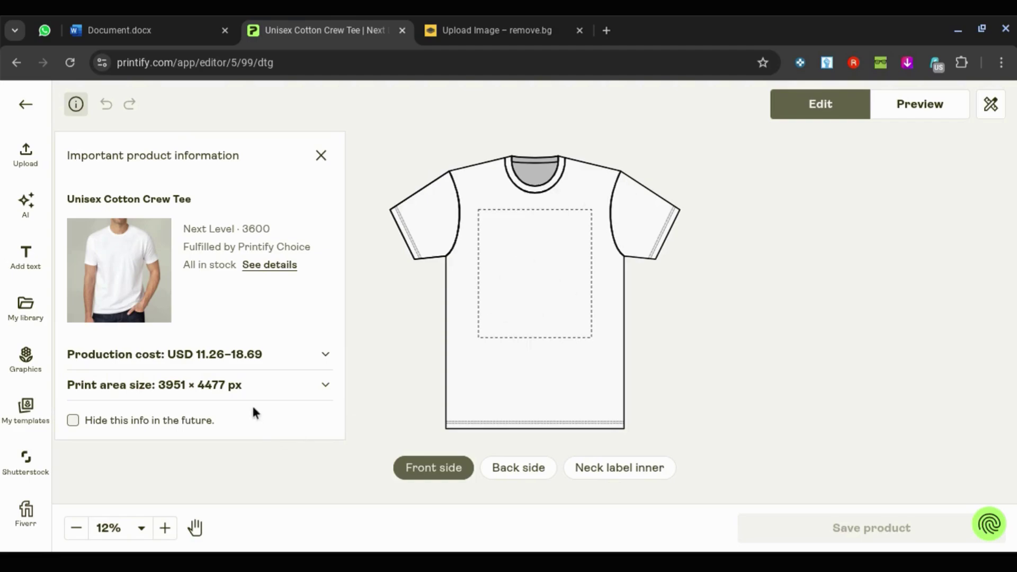
{"action": "left_click", "coordinate": [491, 14]}
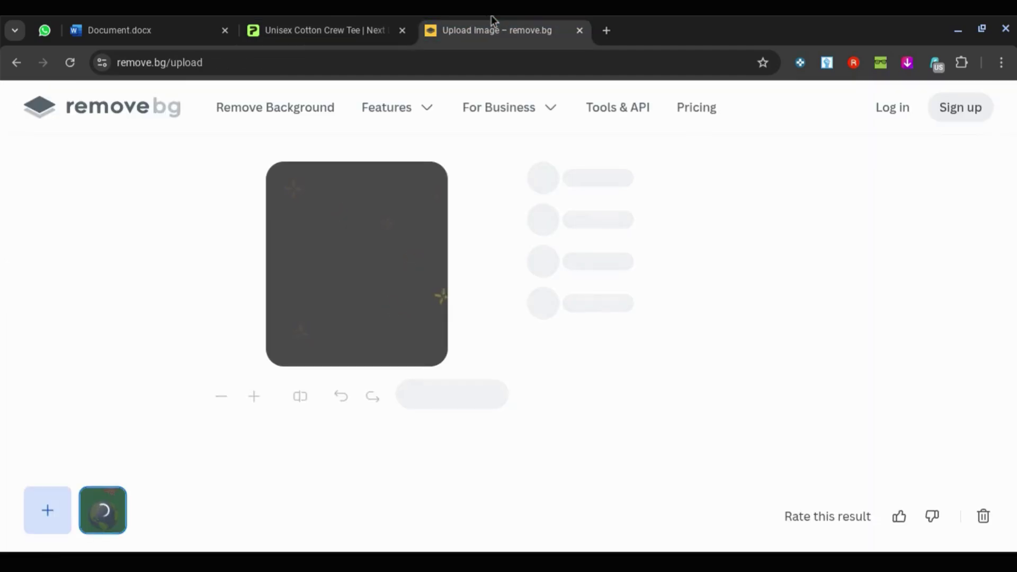
{"action": "left_click", "coordinate": [179, 16]}
{"action": "scroll", "coordinate": [527, 434], "scroll_direction": "down", "scroll_amount": 1}
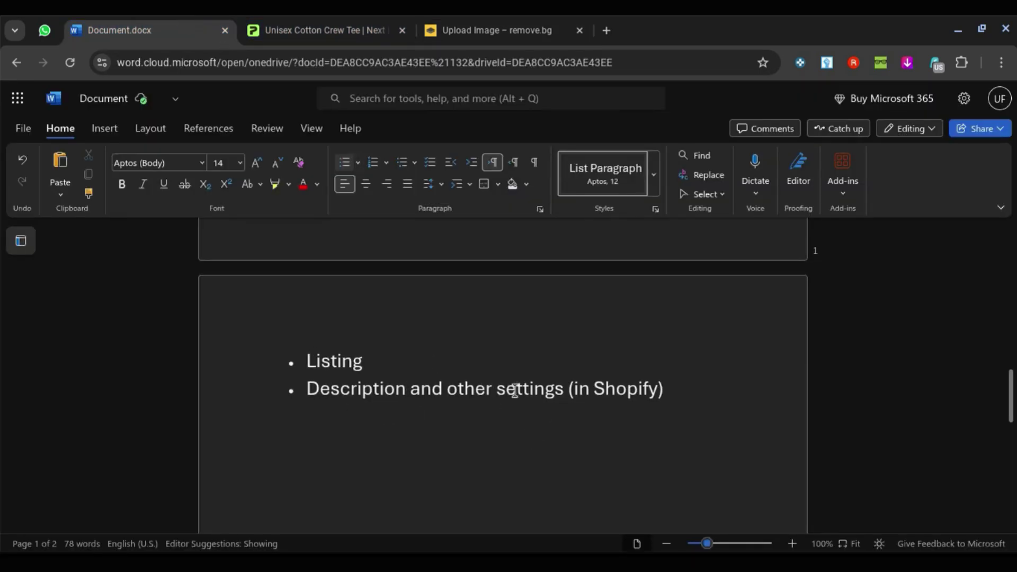
{"action": "scroll", "coordinate": [517, 390], "scroll_direction": "up", "scroll_amount": 1}
{"action": "left_click", "coordinate": [447, 29]}
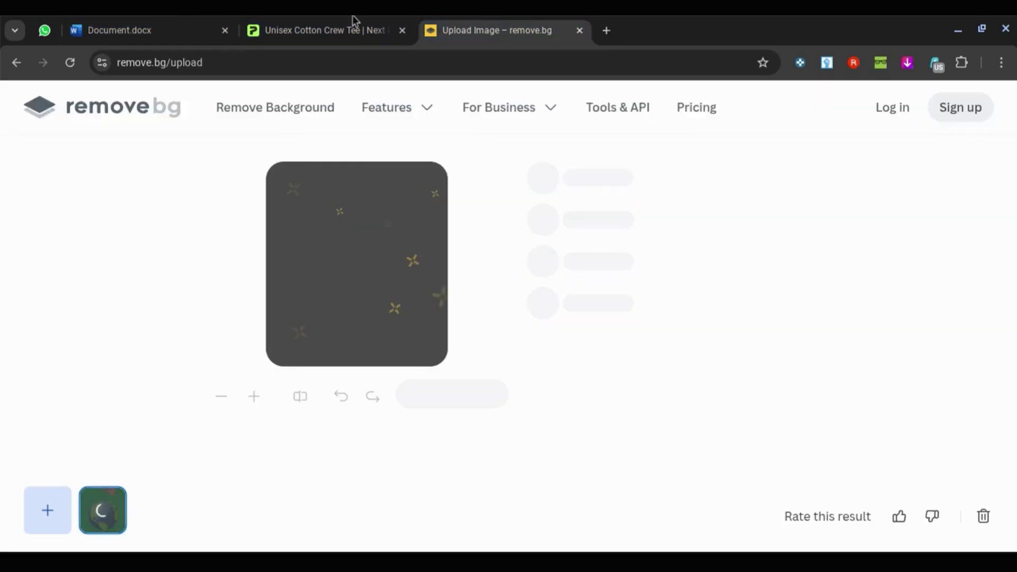
{"action": "left_click", "coordinate": [182, 21]}
{"action": "scroll", "coordinate": [476, 462], "scroll_direction": "down", "scroll_amount": 1}
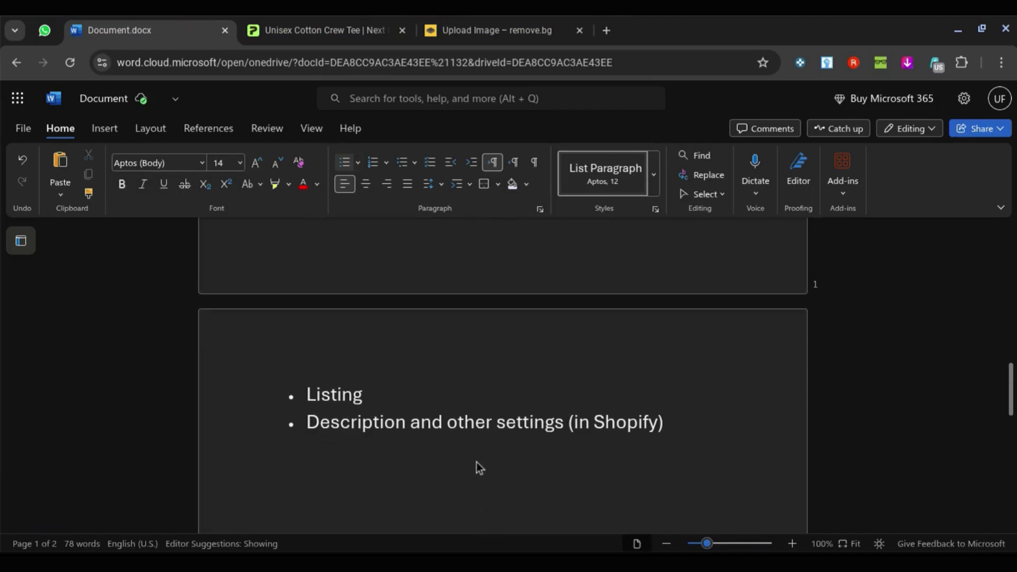
Step: Switch to remove.bg and download the background-free globe design as the free 469 x 532 preview
{"action": "scroll", "coordinate": [476, 462], "scroll_direction": "up", "scroll_amount": 2}
{"action": "left_click", "coordinate": [492, 21]}
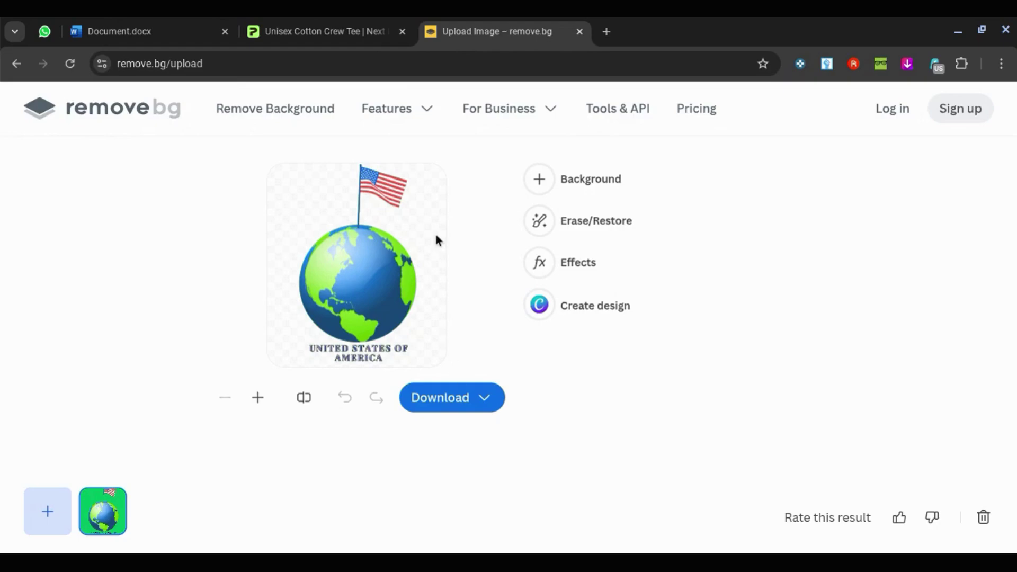
{"action": "left_click", "coordinate": [440, 402]}
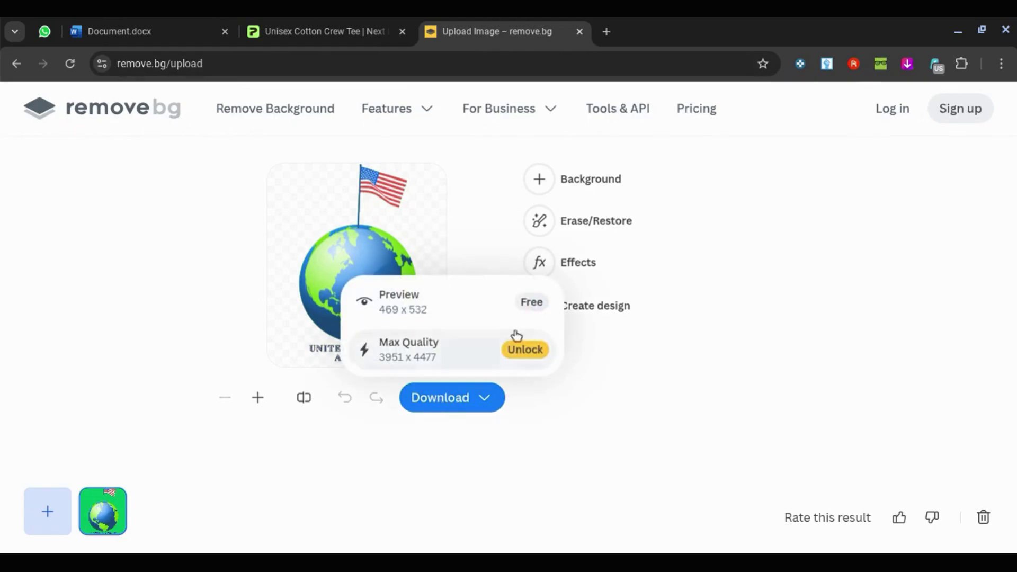
{"action": "left_click", "coordinate": [434, 308]}
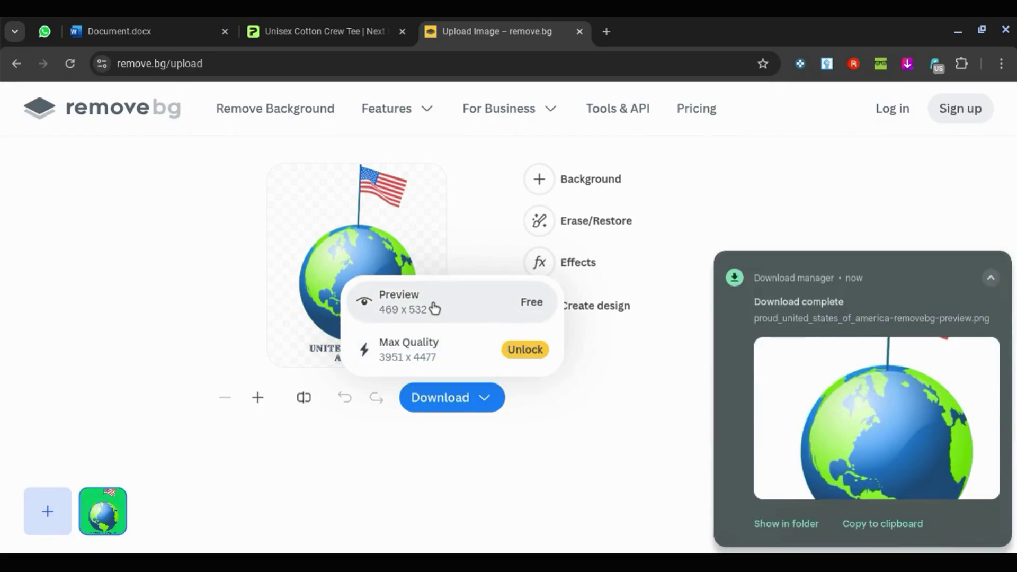
Step: Switch to the Printify editor and upload the background-free globe image from the device onto the shirt's front side
{"action": "left_click", "coordinate": [341, 33]}
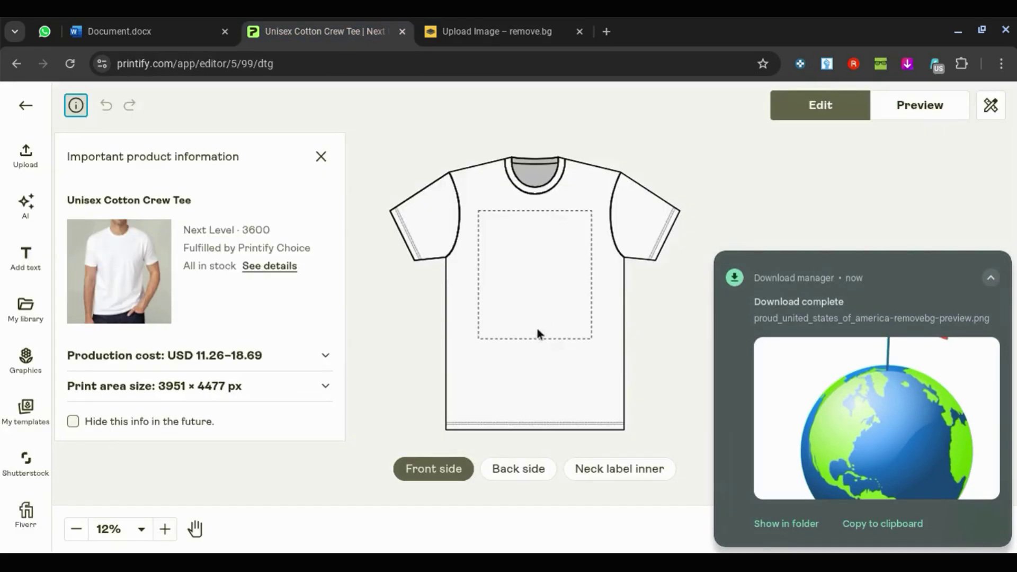
{"action": "left_click", "coordinate": [38, 162]}
{"action": "left_click", "coordinate": [142, 215]}
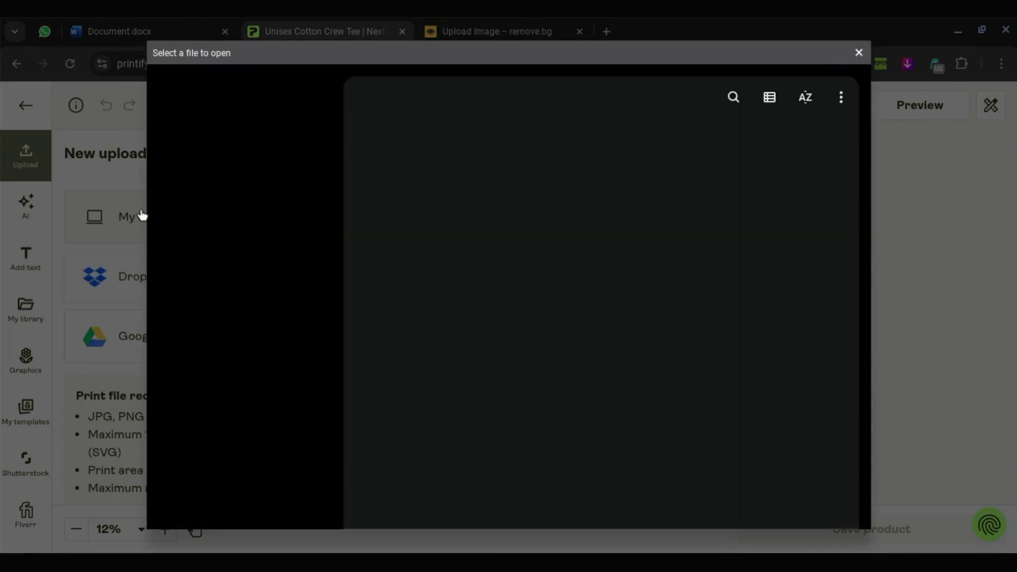
{"action": "double_click", "coordinate": [393, 177]}
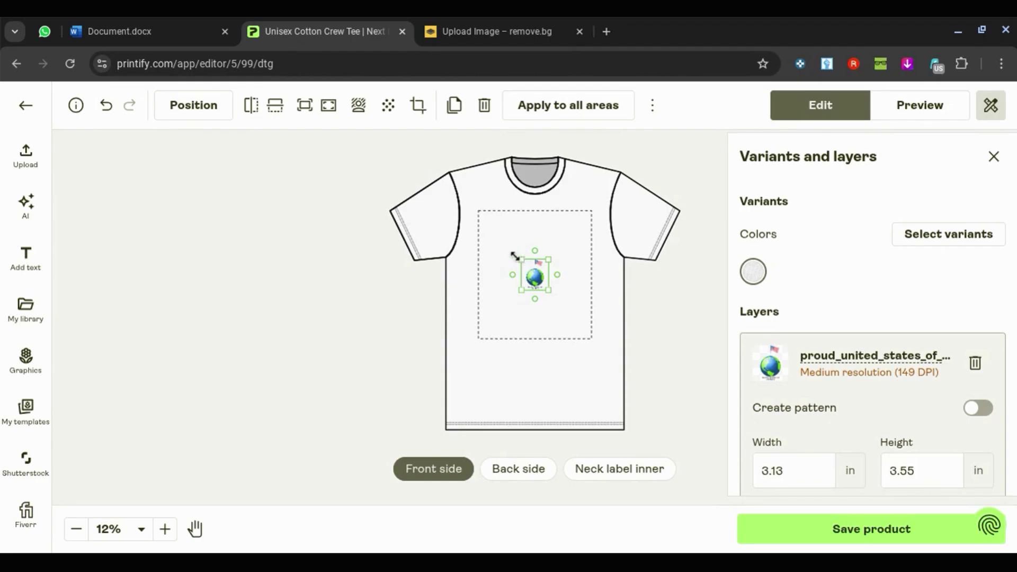
Step: Enlarge the globe design to fill the front print area, about 13.17 by 14.94 in, and deselect it
{"action": "left_click_drag", "start_coordinate": [514, 256], "coordinate": [465, 227]}
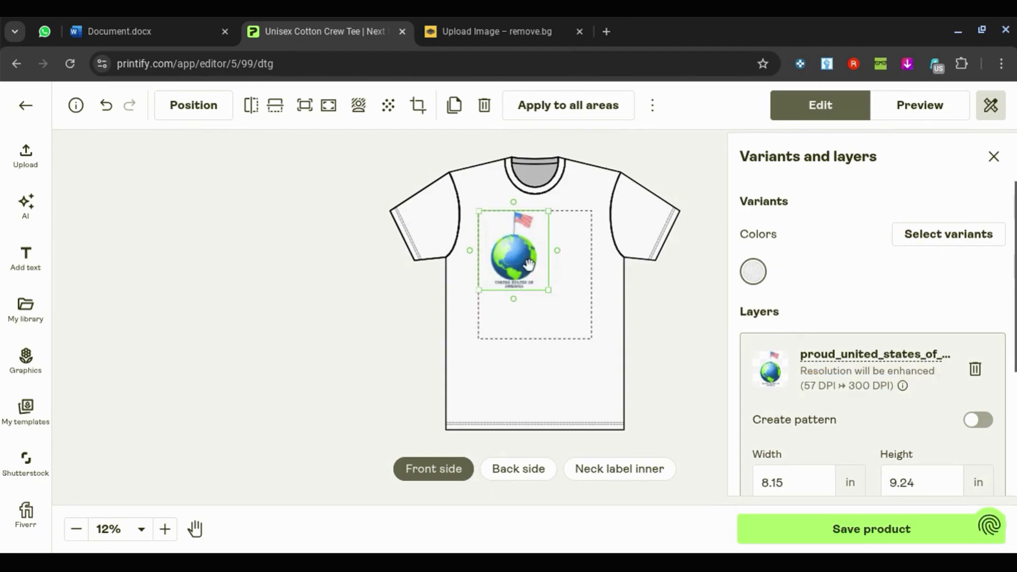
{"action": "left_click_drag", "start_coordinate": [547, 293], "coordinate": [590, 340]}
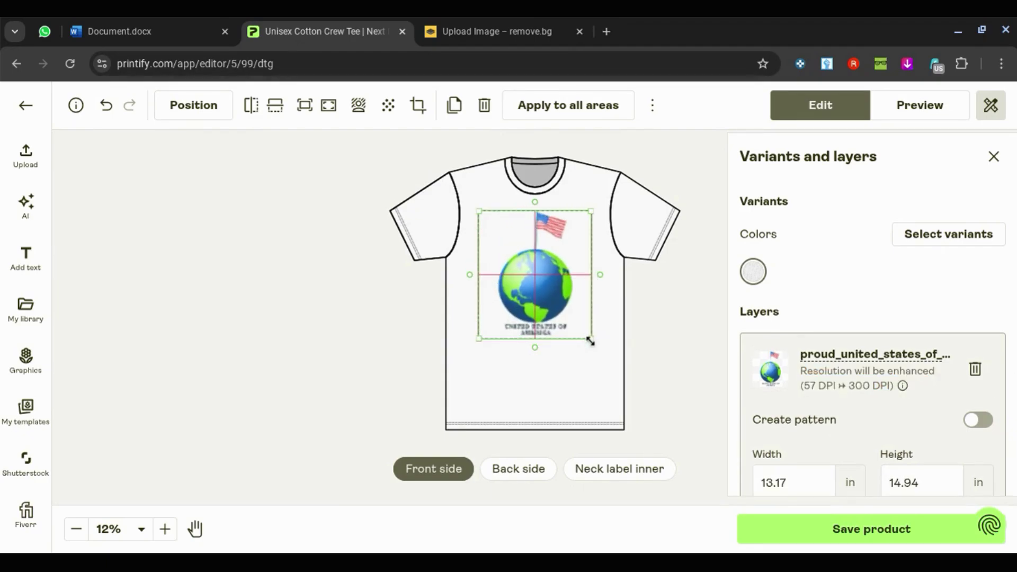
{"action": "left_click", "coordinate": [654, 335]}
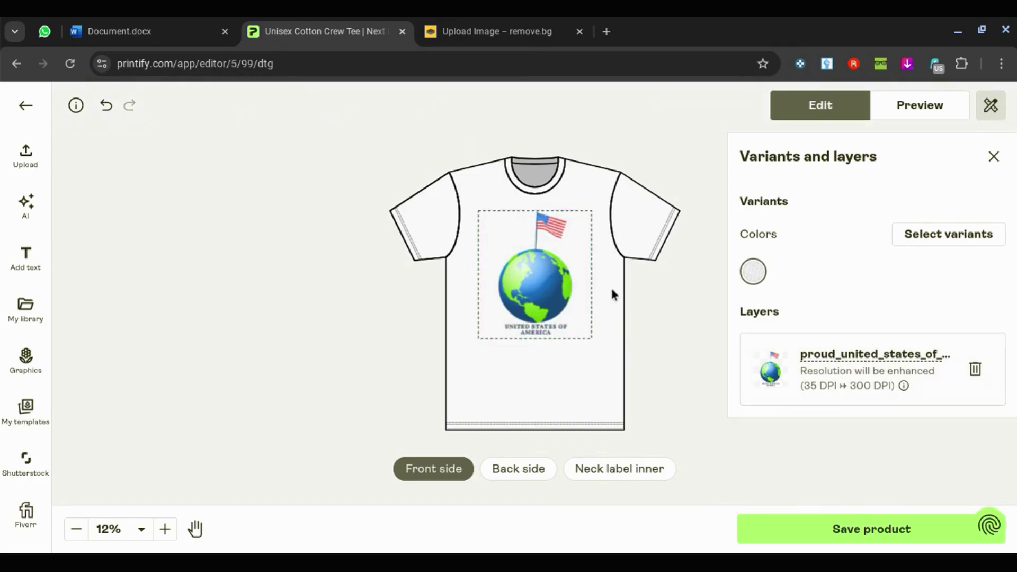
Step: Switch to the shirt's back side and browse the available fonts and templates for adding text
{"action": "left_click", "coordinate": [512, 468]}
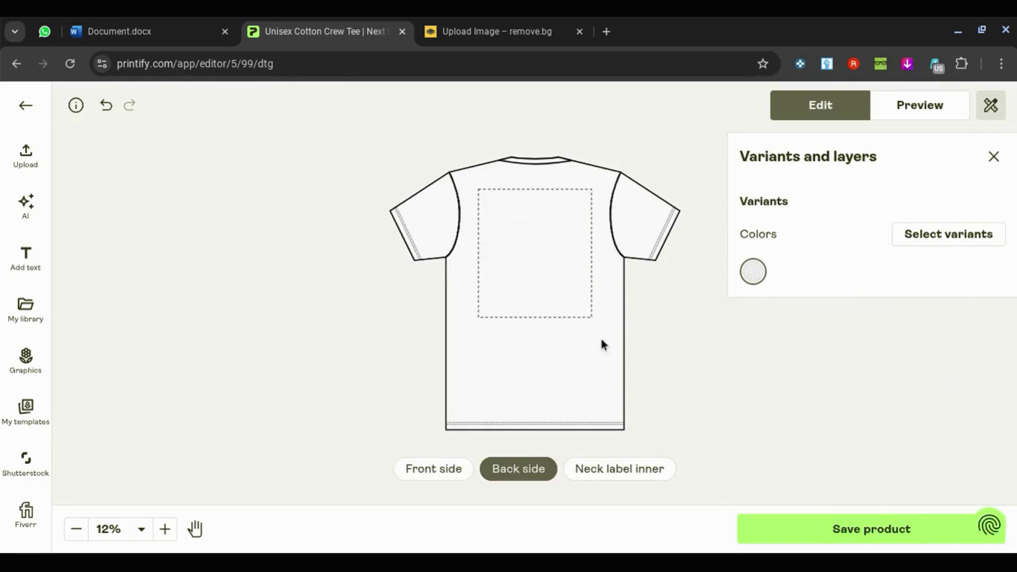
{"action": "left_click", "coordinate": [432, 469]}
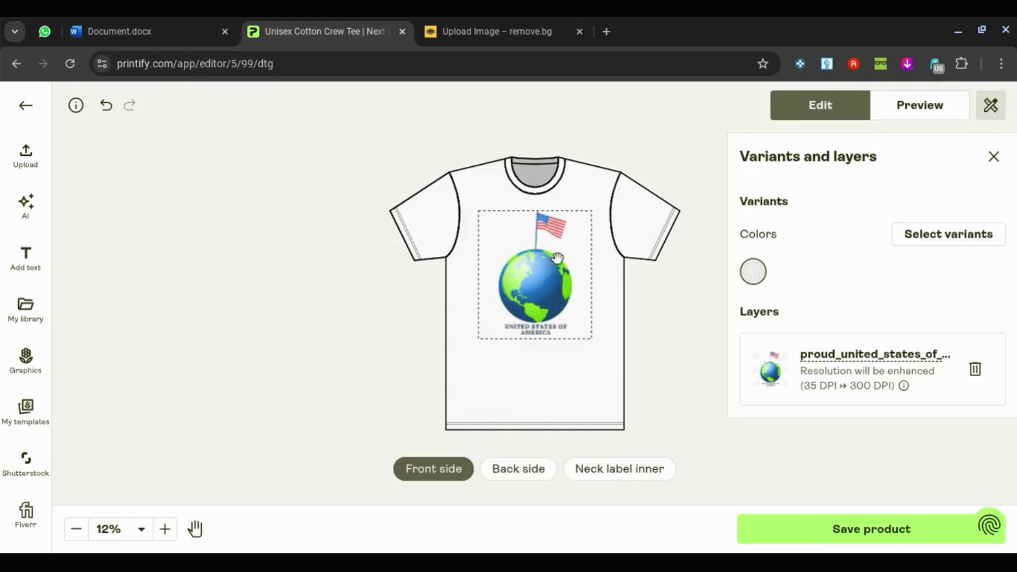
{"action": "left_click", "coordinate": [522, 480]}
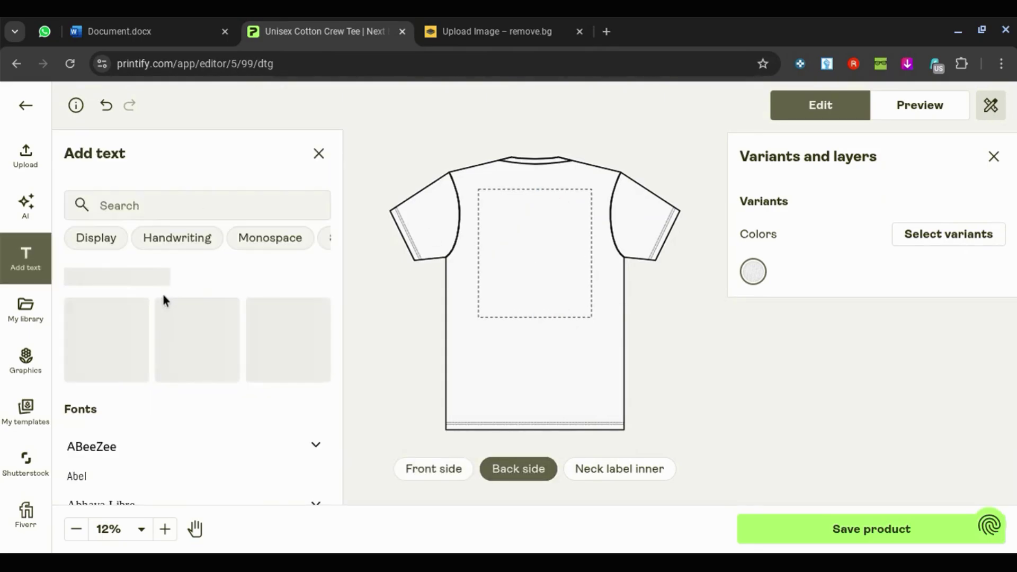
{"action": "scroll", "coordinate": [183, 367], "scroll_direction": "down", "scroll_amount": 4}
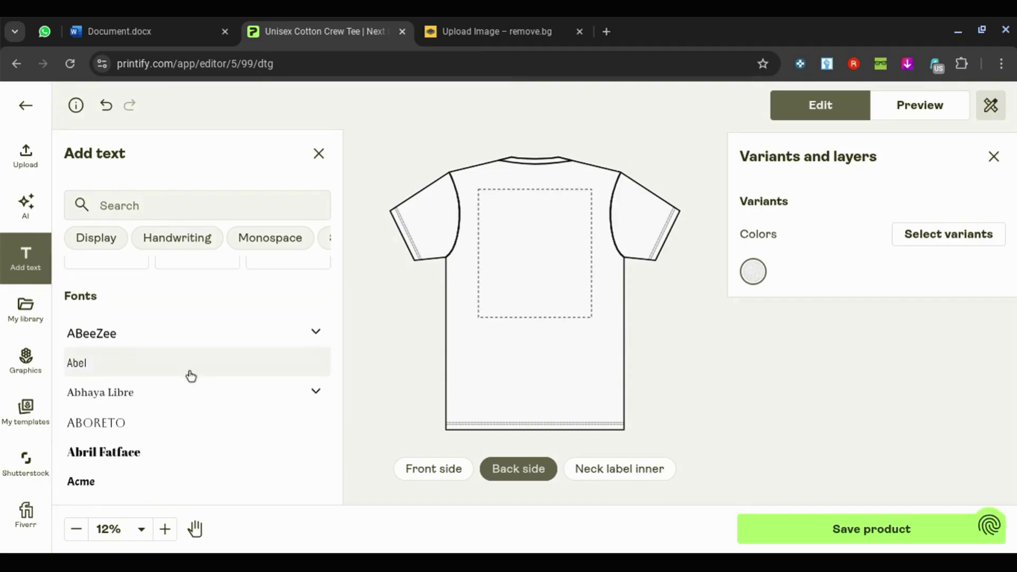
{"action": "scroll", "coordinate": [127, 376], "scroll_direction": "down", "scroll_amount": 10}
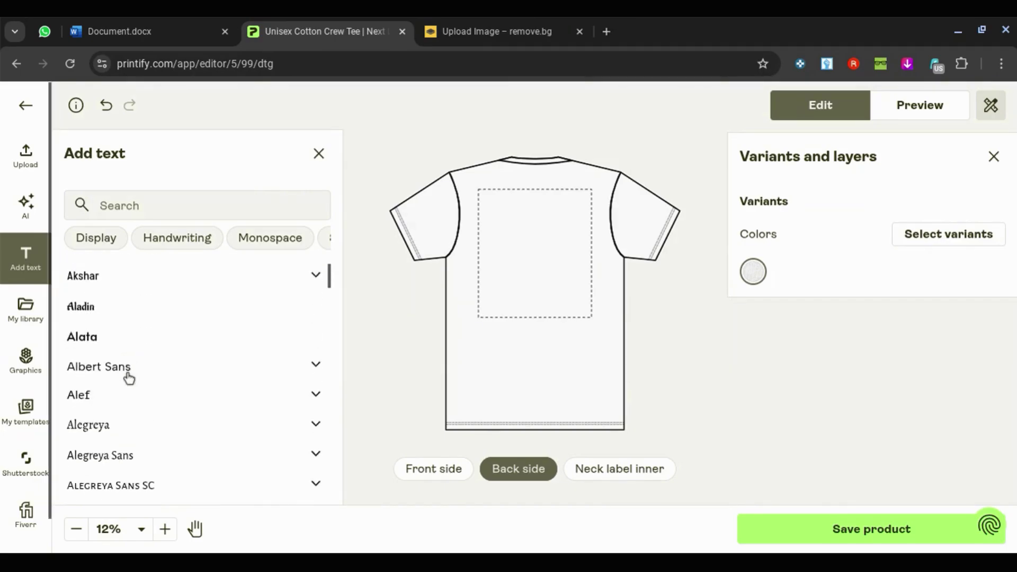
{"action": "scroll", "coordinate": [132, 431], "scroll_direction": "down", "scroll_amount": 1}
{"action": "scroll", "coordinate": [132, 432], "scroll_direction": "up", "scroll_amount": 15}
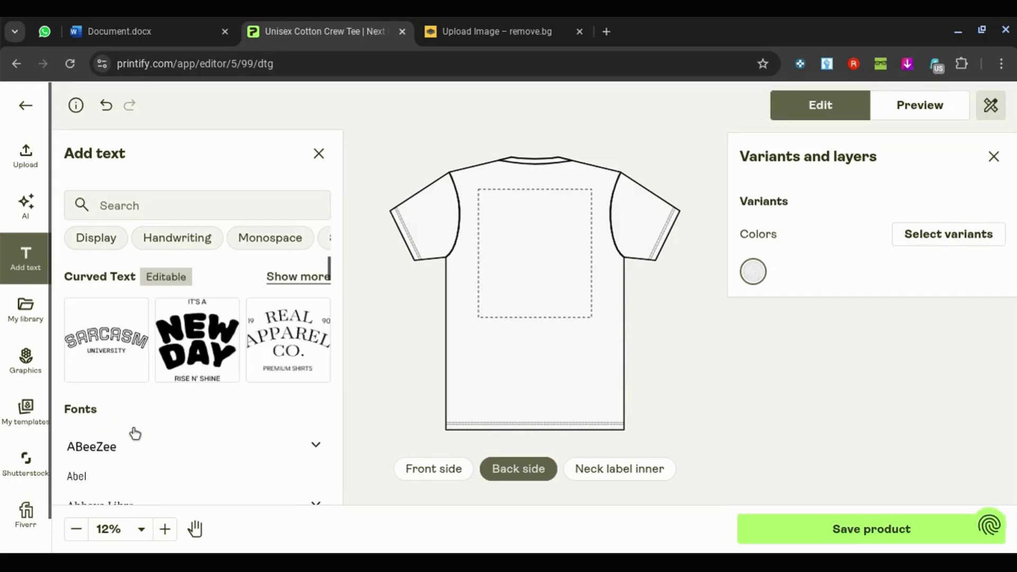
Step: Filter the fonts to Handwriting, expand the Curved Text templates, and add the circular "wyz" template to the shirt's back
{"action": "left_click", "coordinate": [183, 242]}
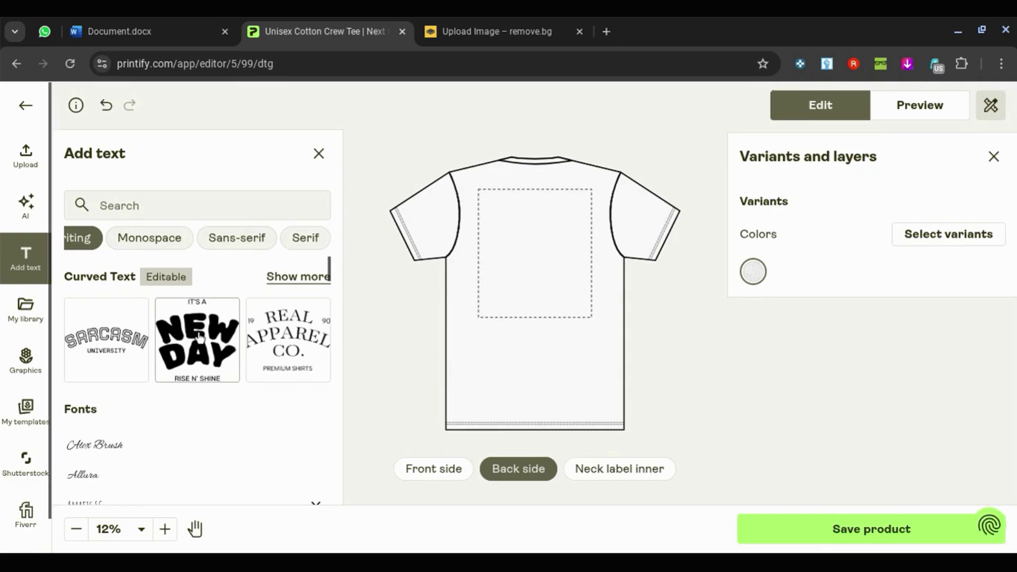
{"action": "left_click", "coordinate": [289, 279]}
{"action": "scroll", "coordinate": [292, 350], "scroll_direction": "down", "scroll_amount": 2}
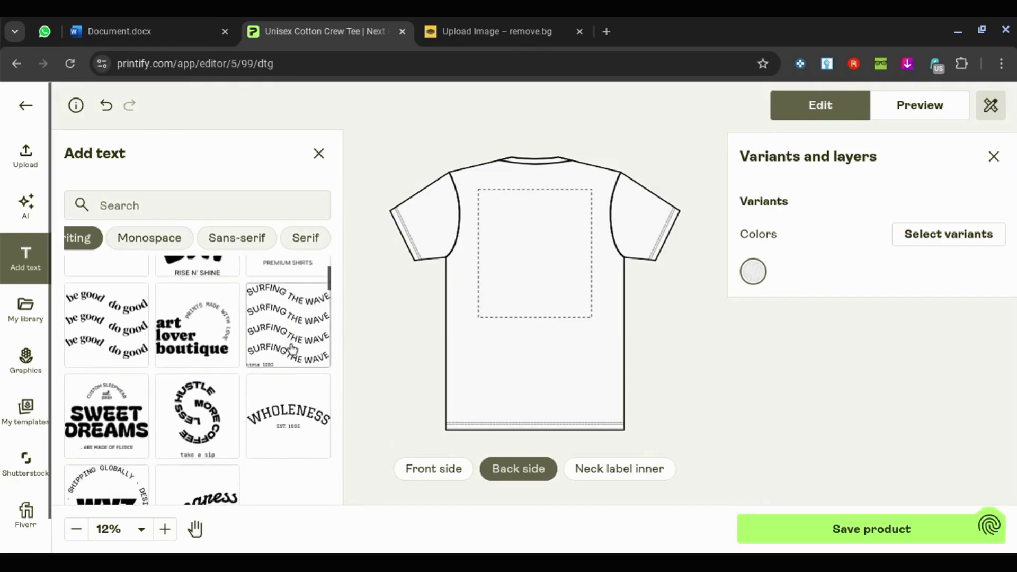
{"action": "scroll", "coordinate": [112, 423], "scroll_direction": "down", "scroll_amount": 1}
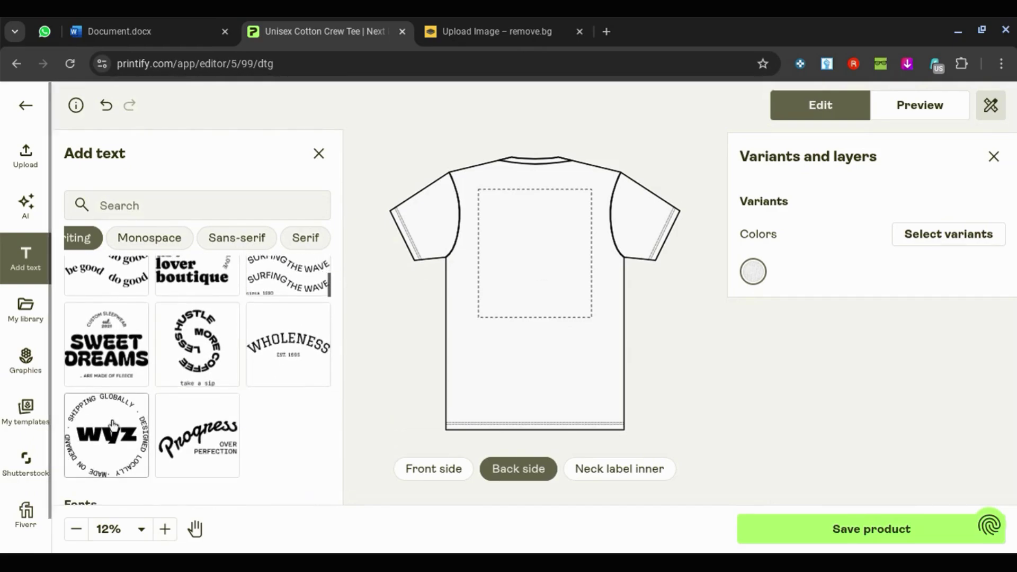
{"action": "scroll", "coordinate": [111, 418], "scroll_direction": "down", "scroll_amount": 1}
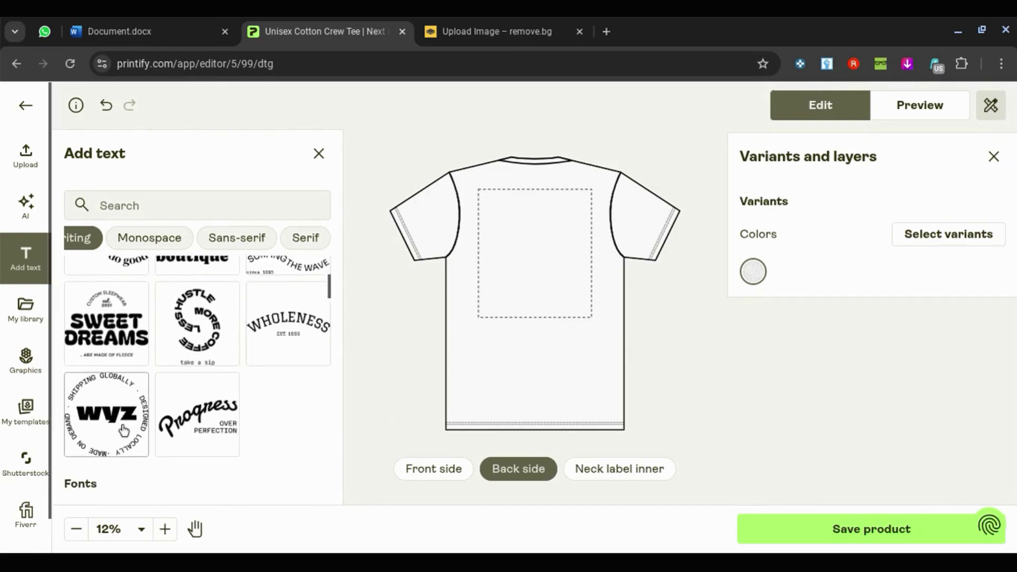
{"action": "left_click", "coordinate": [108, 390]}
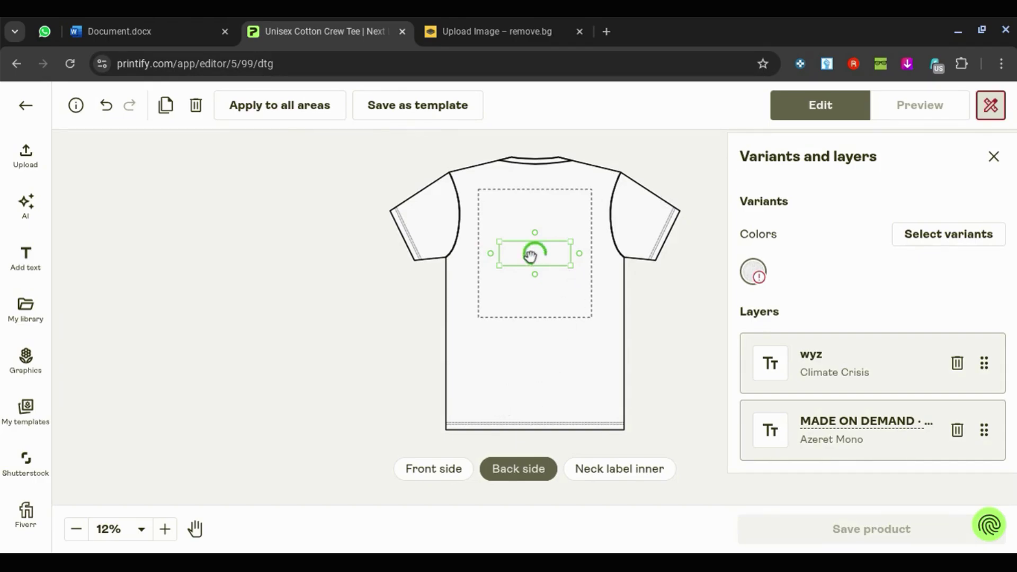
Step: Inspect the globe design and its caption on the shirt's front side up close
{"action": "left_click", "coordinate": [443, 472]}
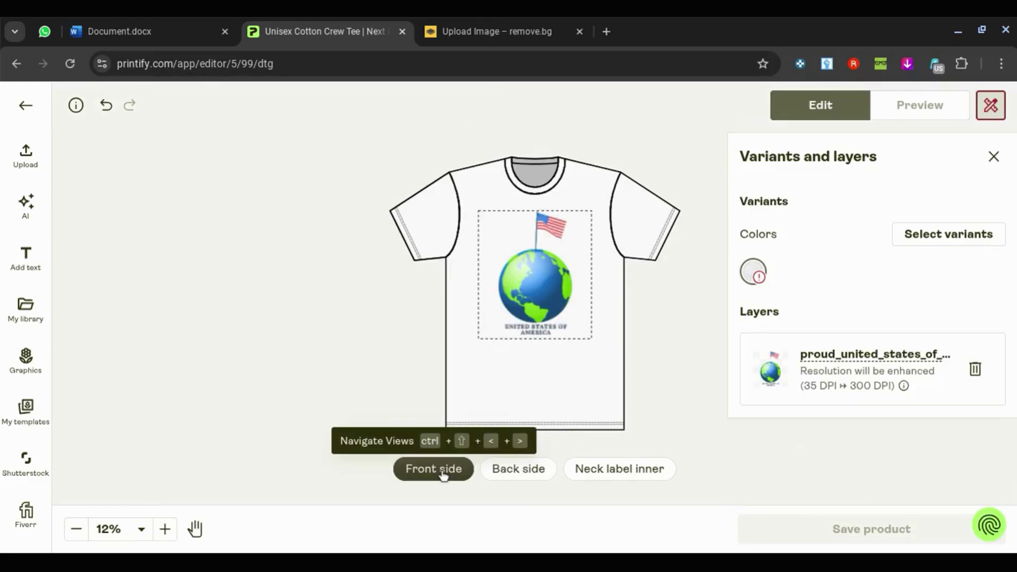
{"action": "scroll", "coordinate": [522, 344], "scroll_direction": "up", "scroll_amount": 3}
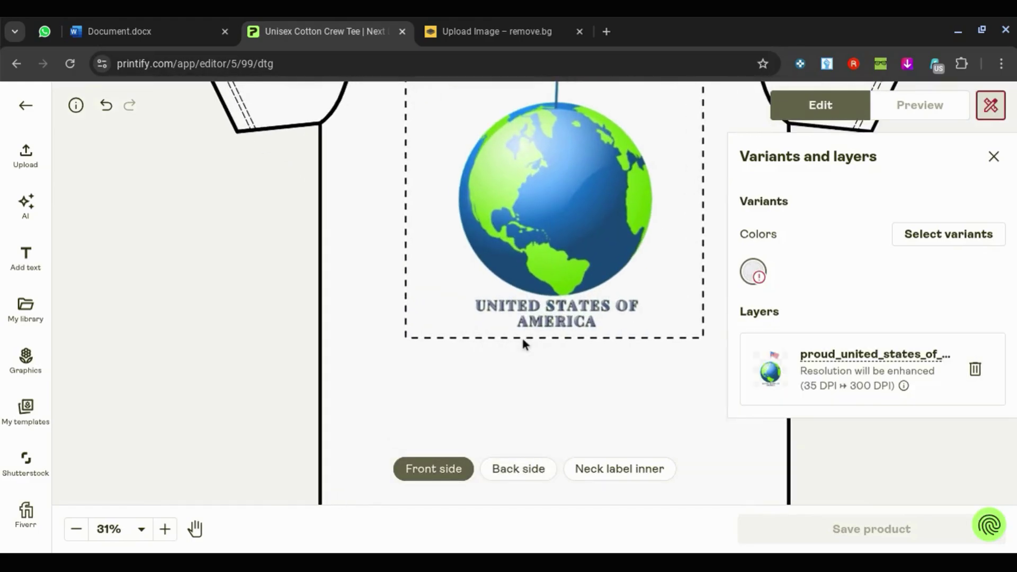
{"action": "scroll", "coordinate": [609, 339], "scroll_direction": "down", "scroll_amount": 3}
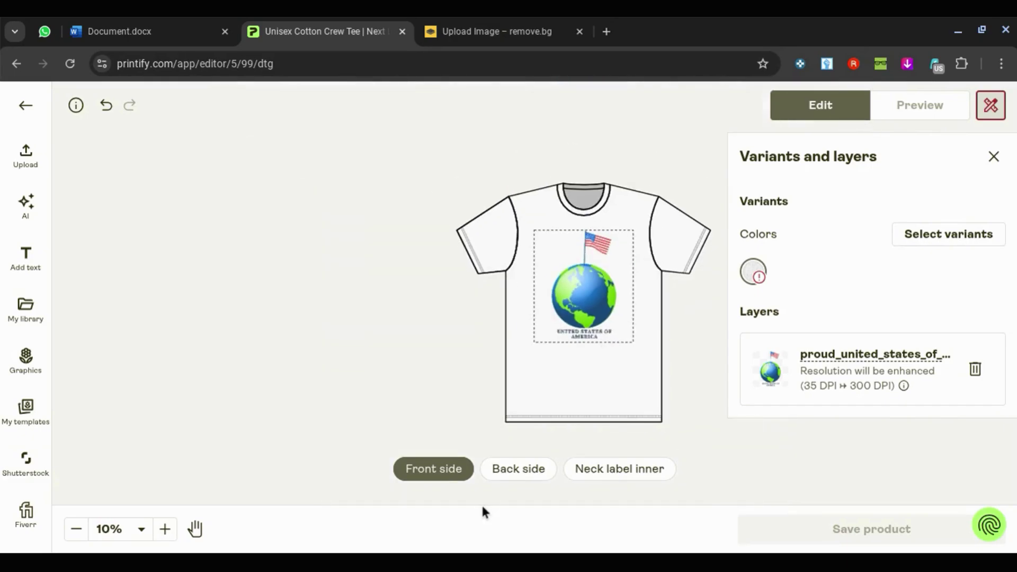
Step: Replace the central "wyz" text on the shirt's back side with "USA"
{"action": "left_click", "coordinate": [519, 468]}
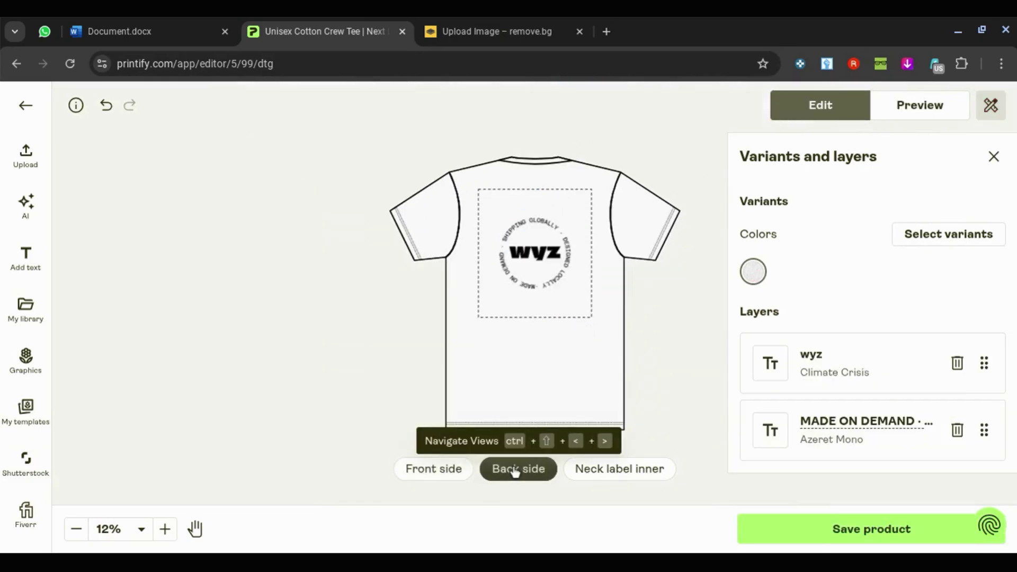
{"action": "left_click", "coordinate": [546, 253]}
{"action": "double_click", "coordinate": [541, 249]}
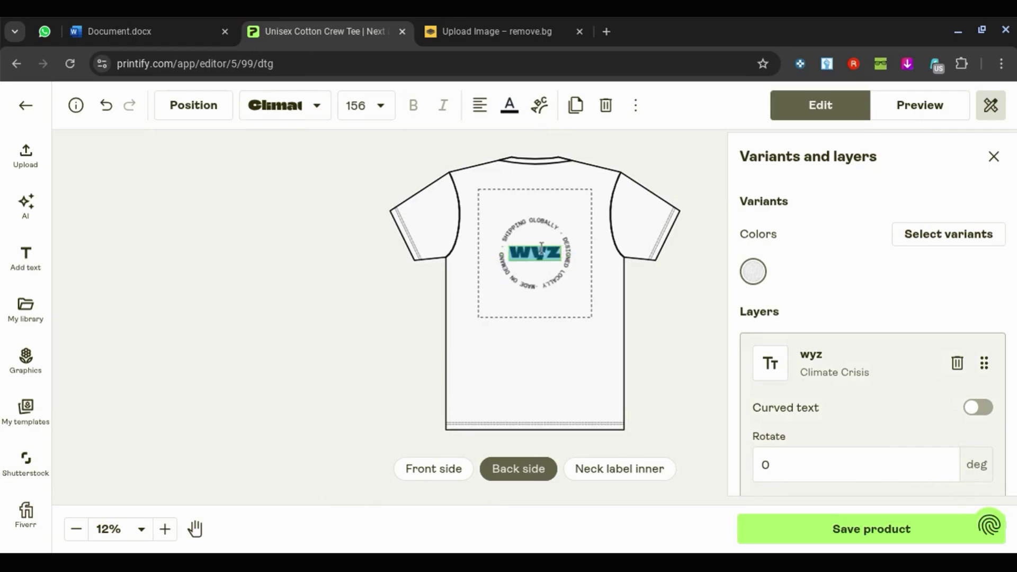
{"action": "type", "text": "USA"}
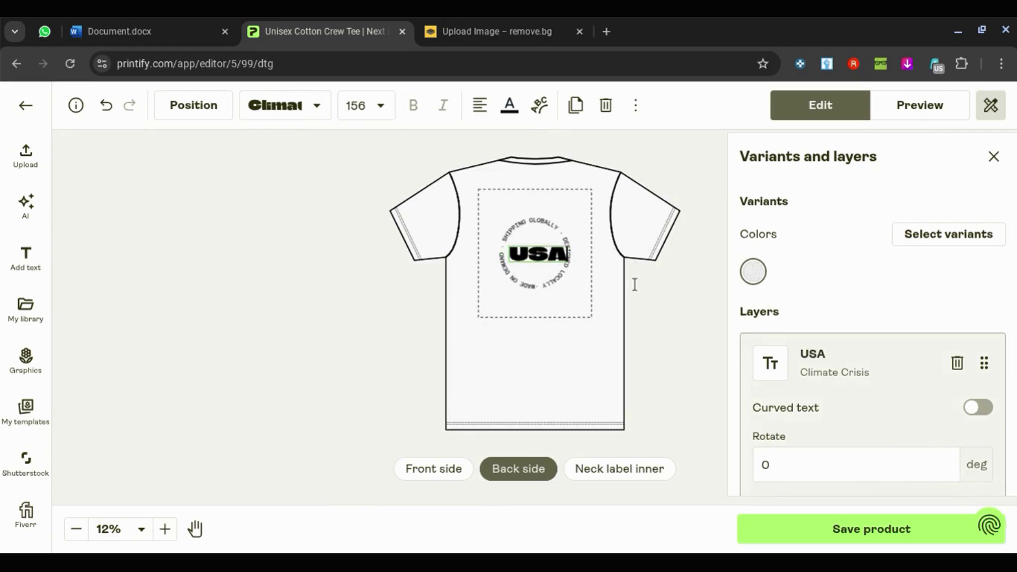
{"action": "left_click", "coordinate": [634, 284]}
Step: Replace the circular text with "proud united states of america" and move the ring over the "USA" text
{"action": "left_click", "coordinate": [546, 286]}
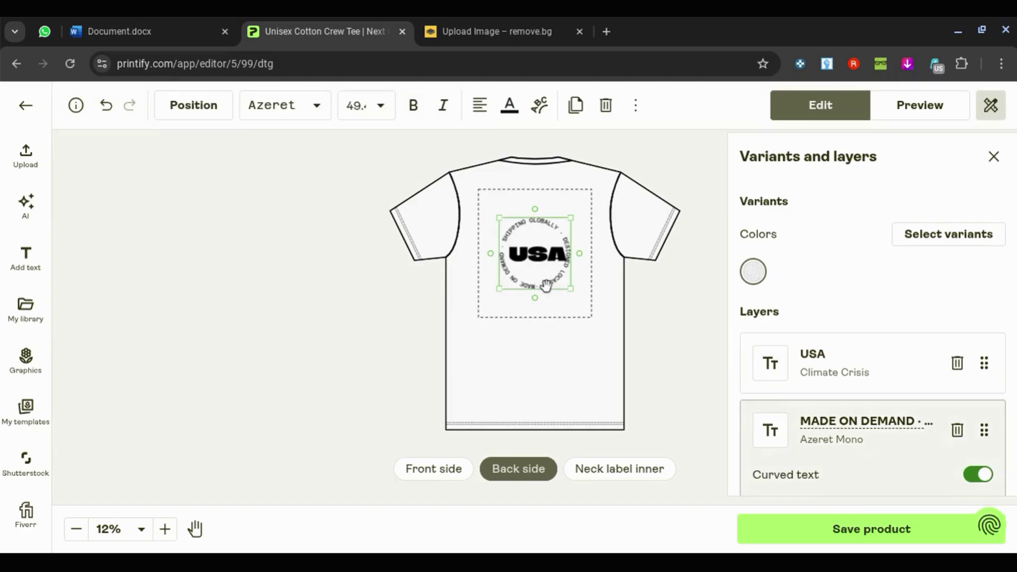
{"action": "double_click", "coordinate": [546, 286]}
{"action": "key", "text": "Escape"}
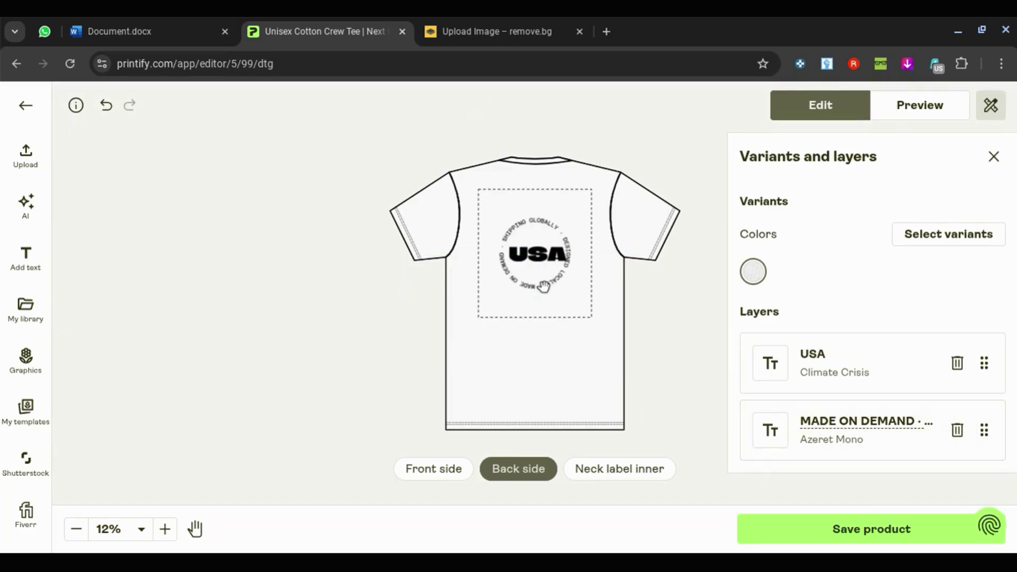
{"action": "double_click", "coordinate": [544, 287]}
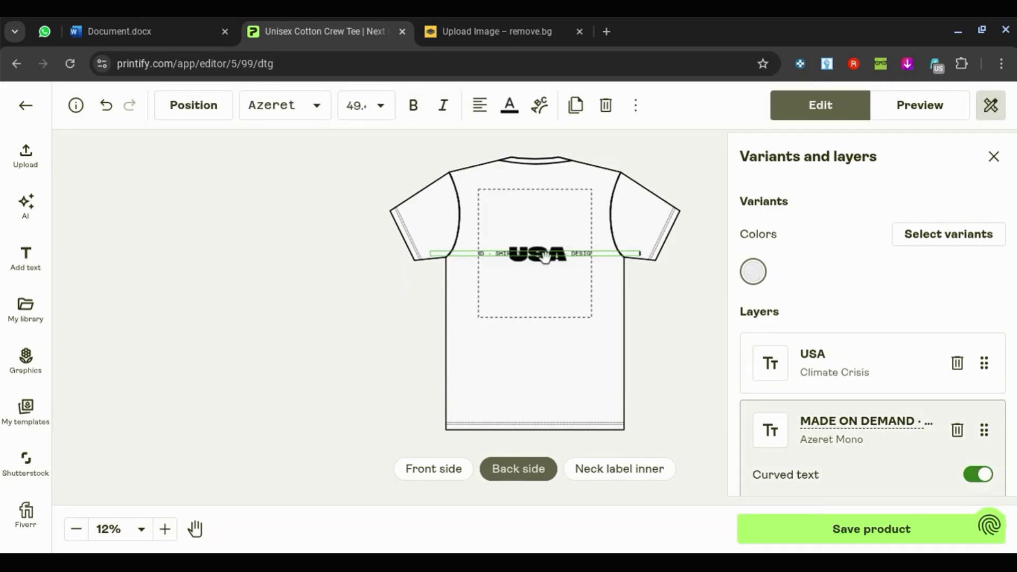
{"action": "left_click", "coordinate": [545, 258]}
{"action": "double_click", "coordinate": [526, 291]}
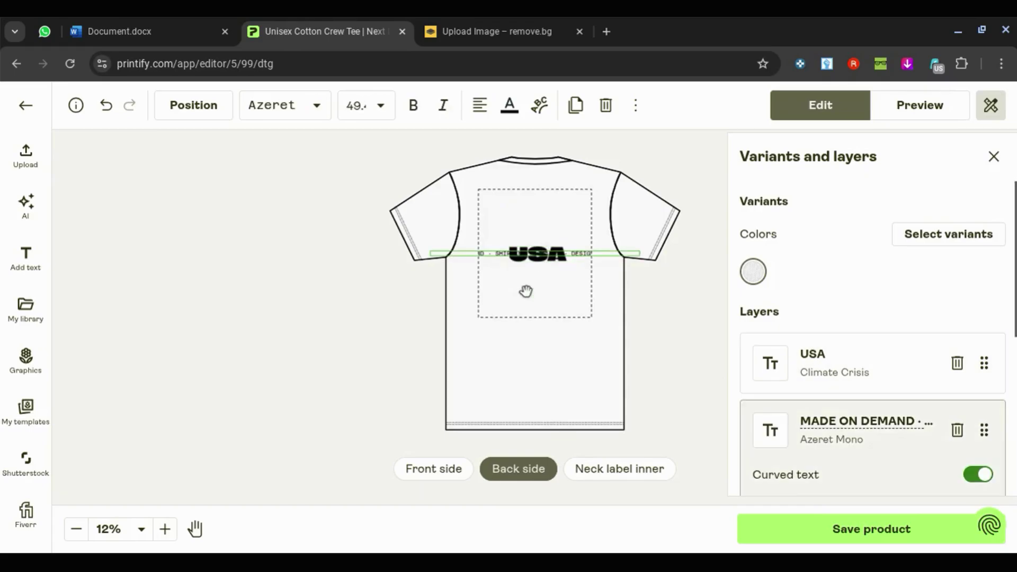
{"action": "triple_click", "coordinate": [599, 251]}
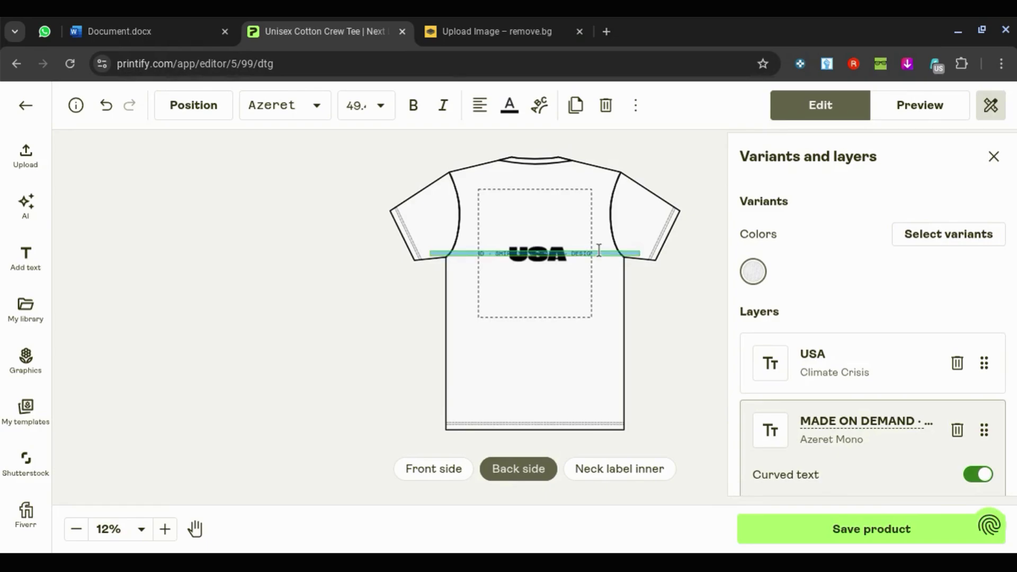
{"action": "type", "text": "proud united states of"}
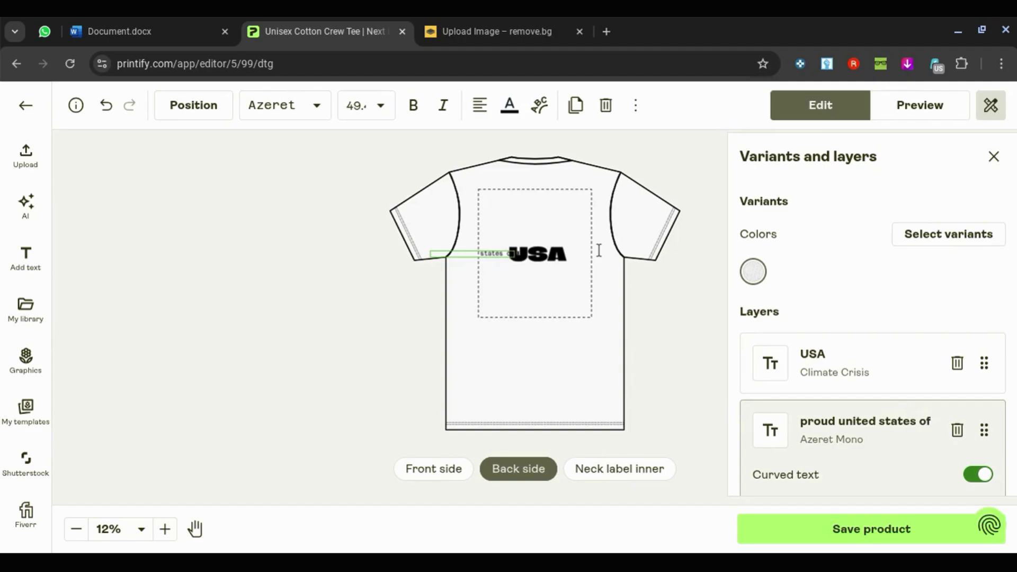
{"action": "type", "text": "a"}
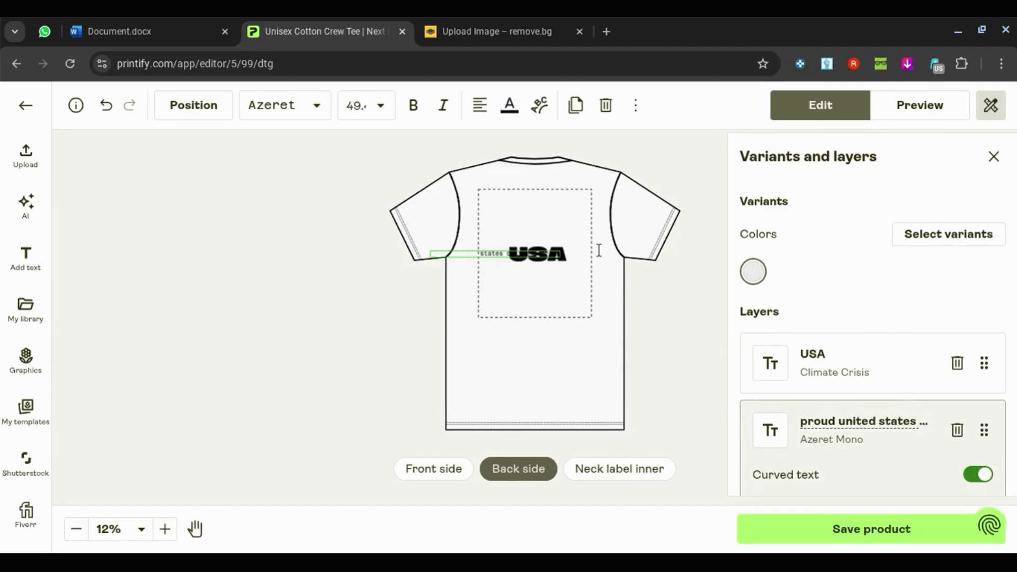
{"action": "left_click", "coordinate": [708, 306]}
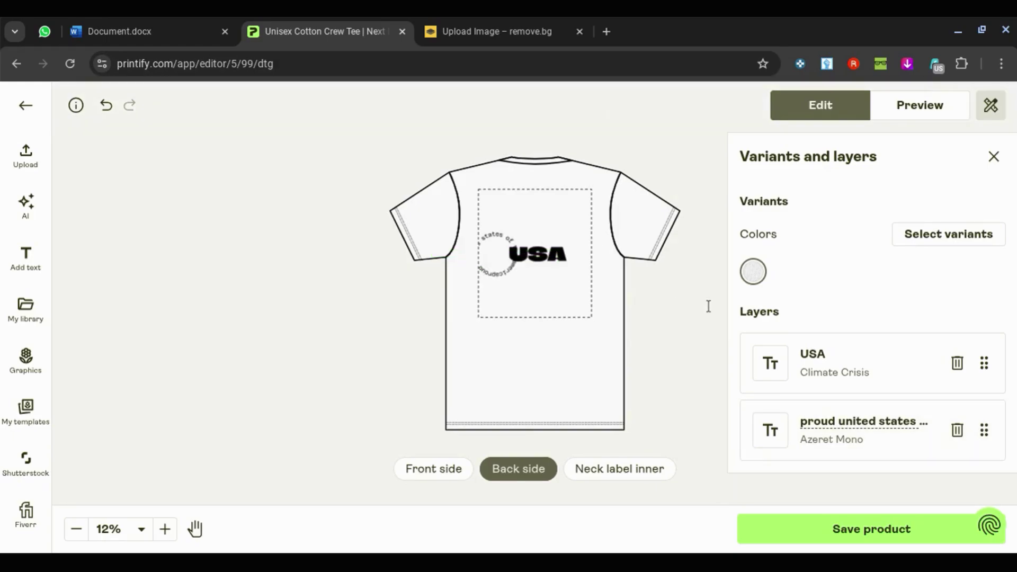
{"action": "left_click", "coordinate": [522, 279]}
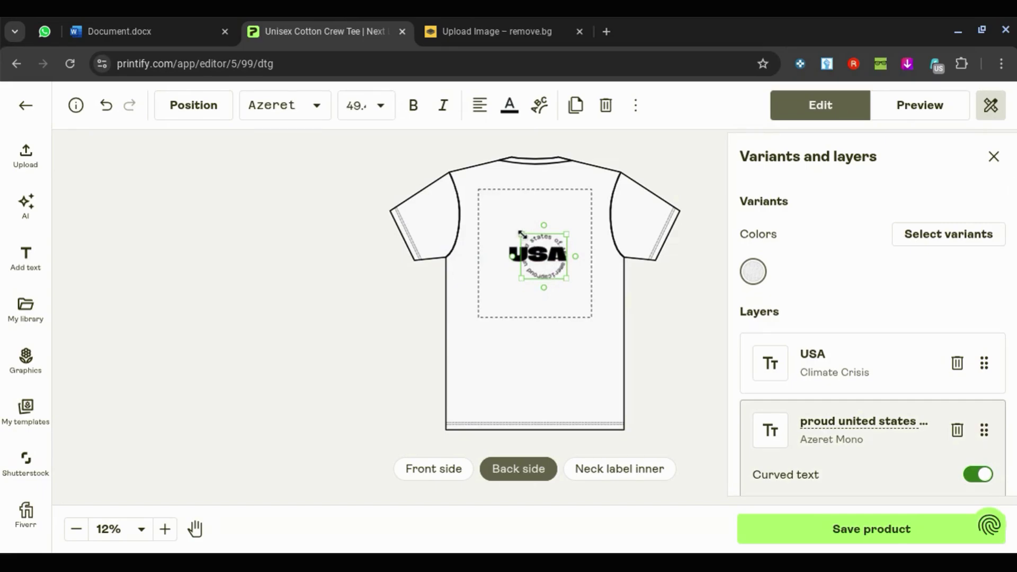
Step: Enlarge the circular text on the shirt's back side so it rings the "USA" text, and center it around that word
{"action": "left_click_drag", "start_coordinate": [522, 234], "coordinate": [482, 195]}
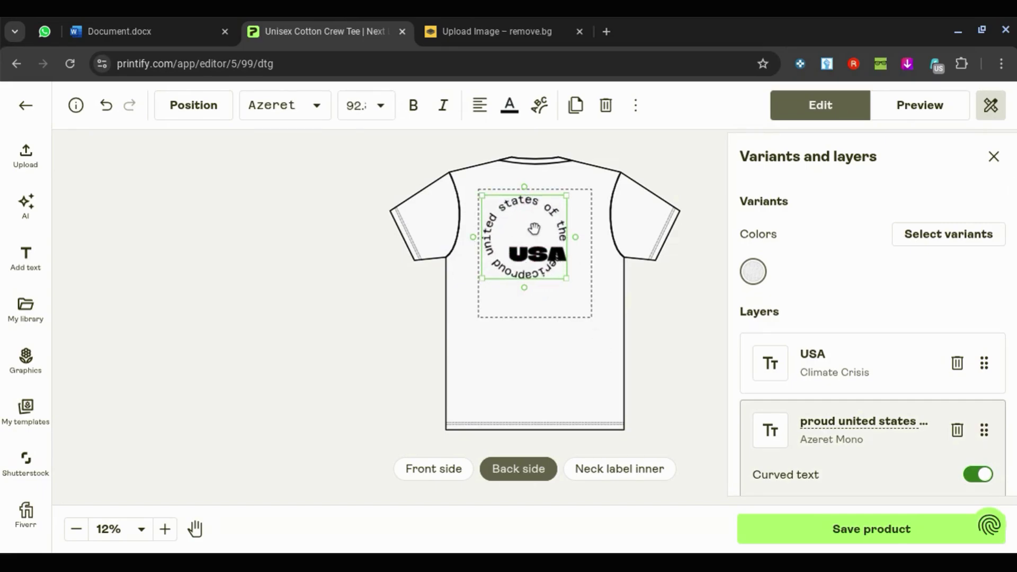
{"action": "left_click_drag", "start_coordinate": [534, 228], "coordinate": [561, 248]}
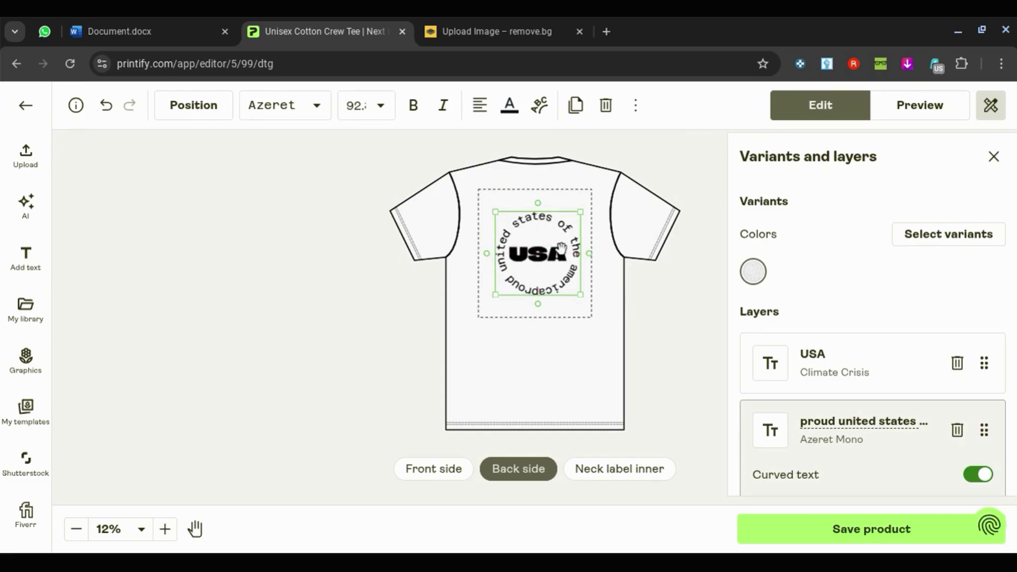
{"action": "left_click", "coordinate": [640, 303]}
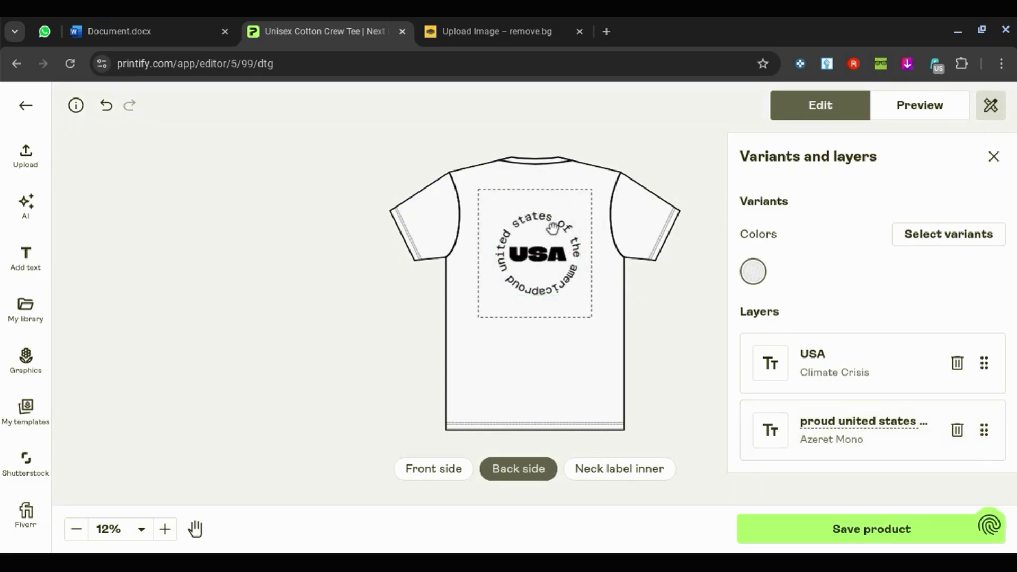
{"action": "left_click", "coordinate": [552, 228]}
{"action": "left_click", "coordinate": [643, 295]}
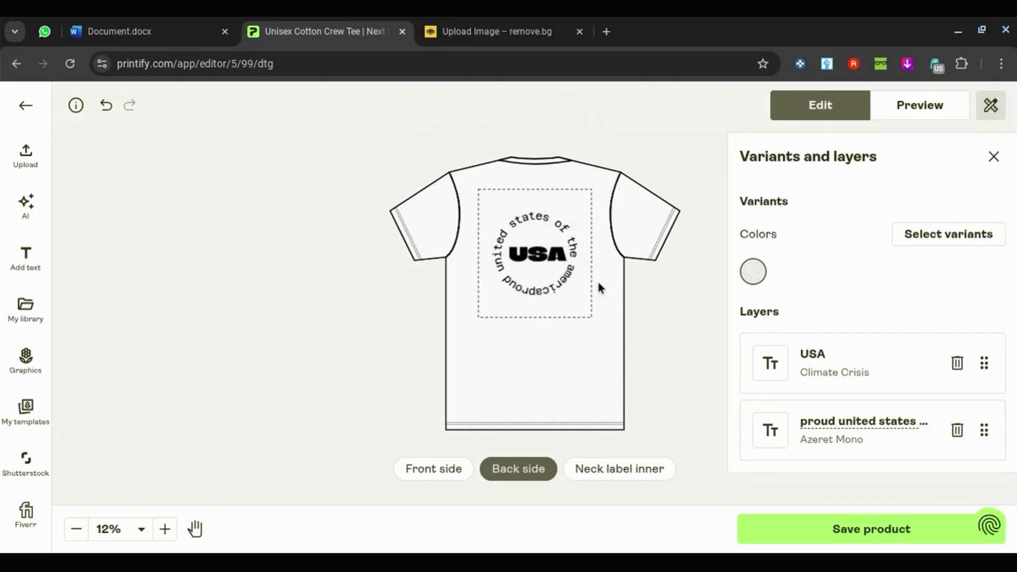
Step: Center the "USA" text in the print area on the shirt's back side, inside the circular text
{"action": "left_click", "coordinate": [553, 256]}
{"action": "left_click_drag", "start_coordinate": [554, 257], "coordinate": [551, 256]}
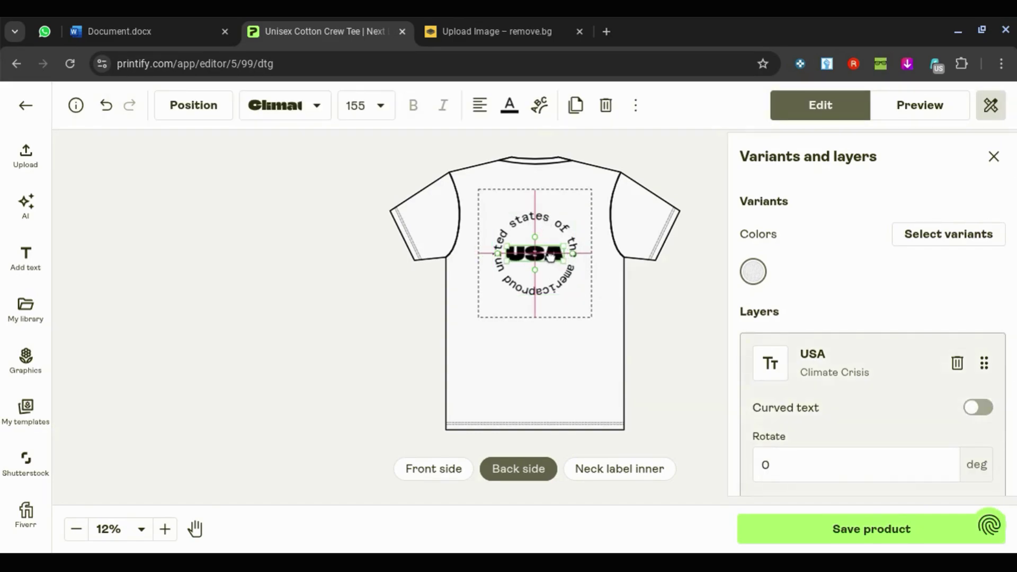
{"action": "left_click", "coordinate": [637, 301]}
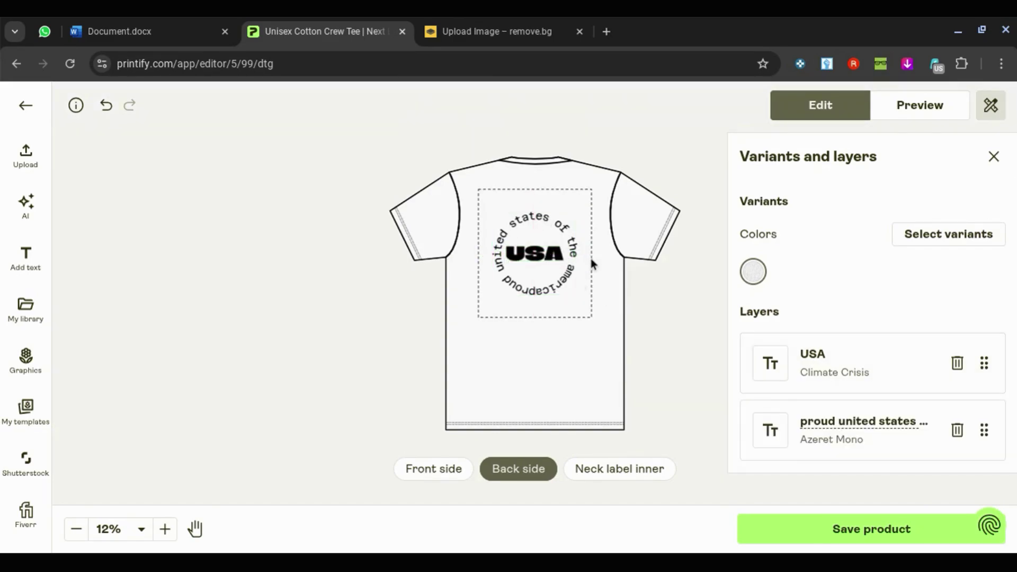
{"action": "left_click", "coordinate": [551, 263]}
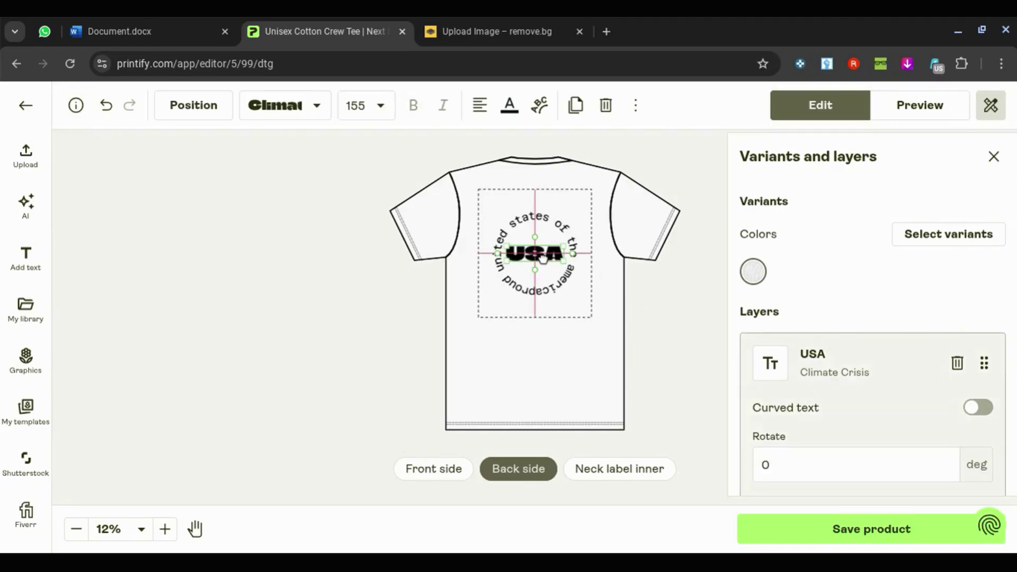
{"action": "left_click_drag", "start_coordinate": [551, 263], "coordinate": [541, 258]}
{"action": "left_click", "coordinate": [640, 317]}
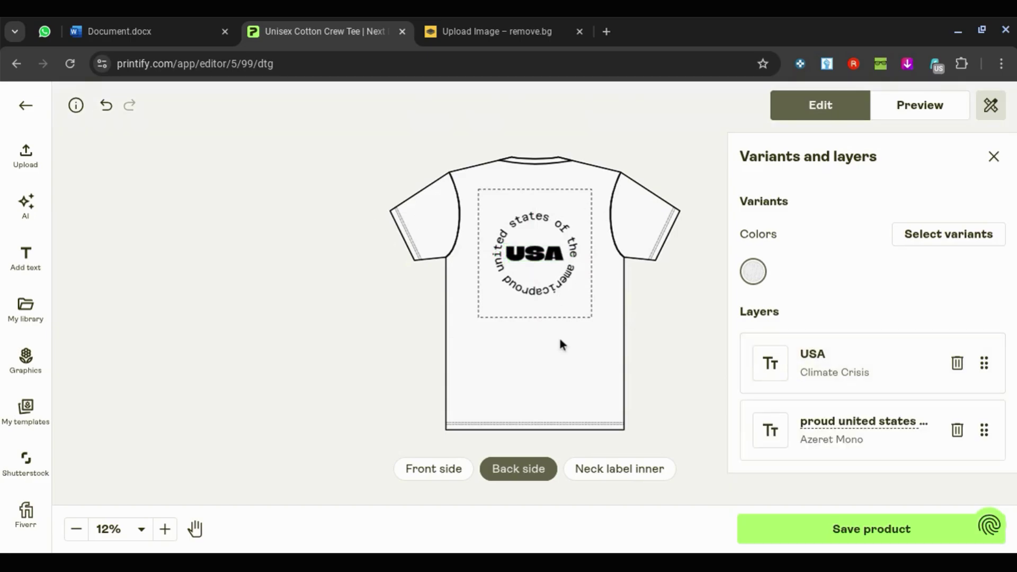
Step: Compare the back with the shirt's front side, and recolor the "USA" text on the back to purple-blue 5113ce
{"action": "left_click", "coordinate": [434, 470]}
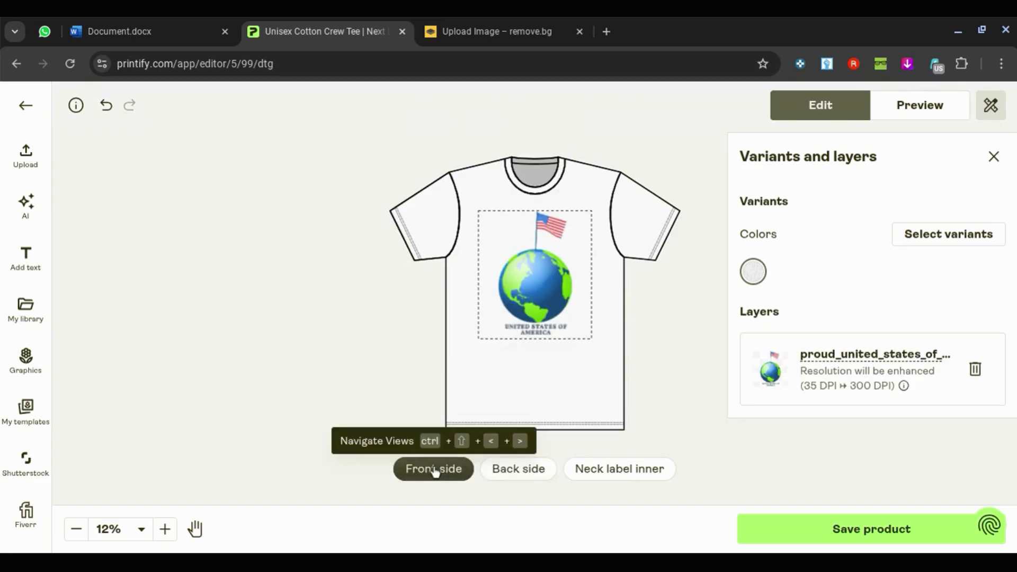
{"action": "left_click", "coordinate": [520, 477]}
{"action": "left_click", "coordinate": [544, 256]}
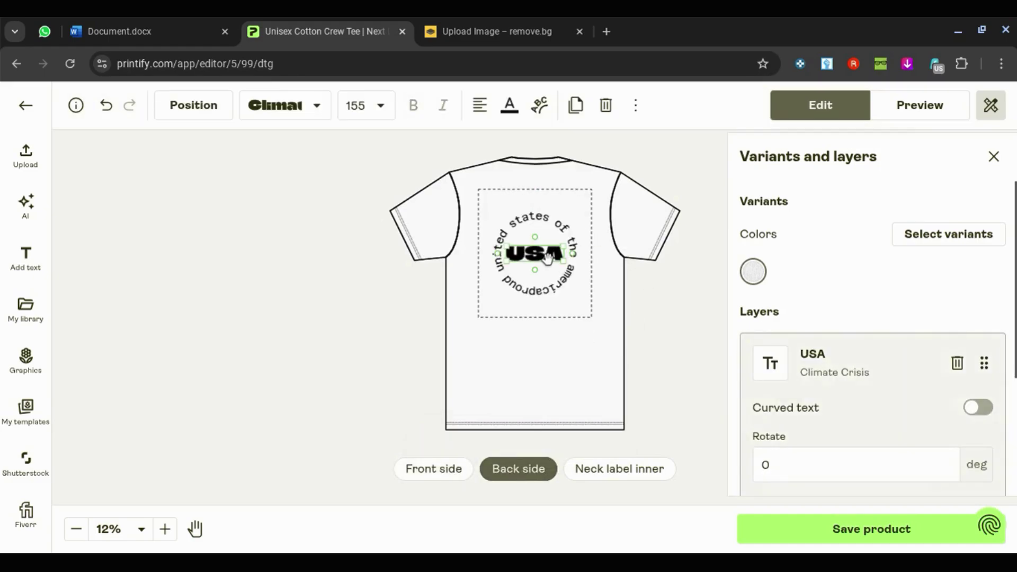
{"action": "left_click", "coordinate": [509, 105]}
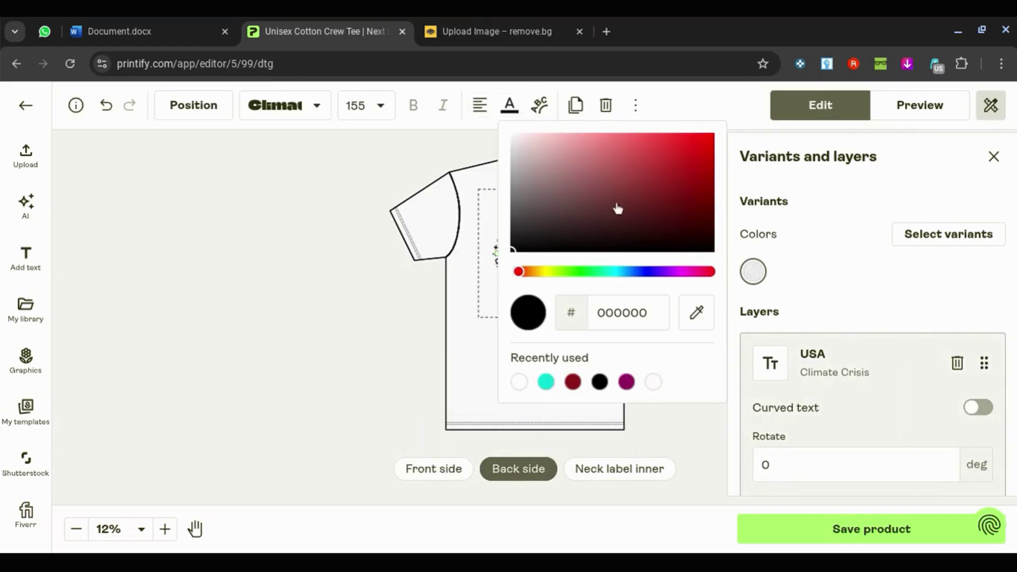
{"action": "left_click", "coordinate": [665, 203]}
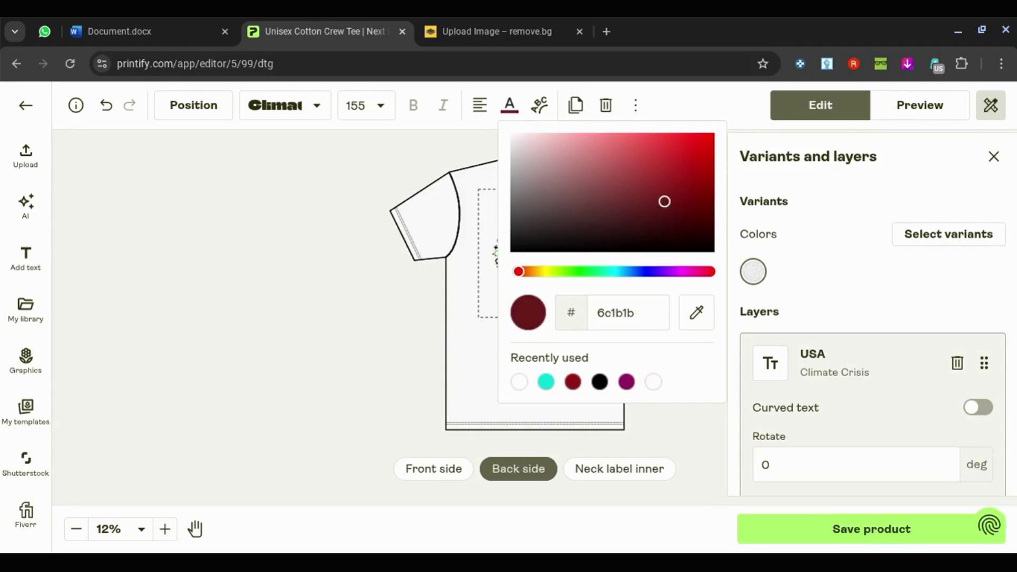
{"action": "left_click_drag", "start_coordinate": [665, 201], "coordinate": [592, 232]}
{"action": "left_click", "coordinate": [656, 271]}
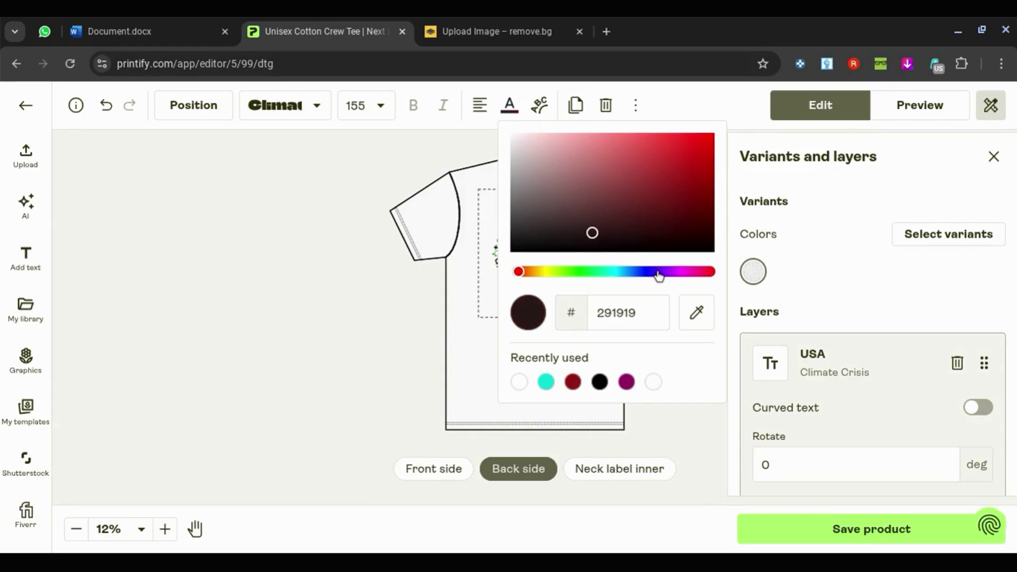
{"action": "mouse_move", "coordinate": [593, 233]}
{"action": "left_mouse_down"}
{"action": "mouse_move", "coordinate": [689, 198]}
{"action": "mouse_move", "coordinate": [694, 156]}
{"action": "left_mouse_up"}
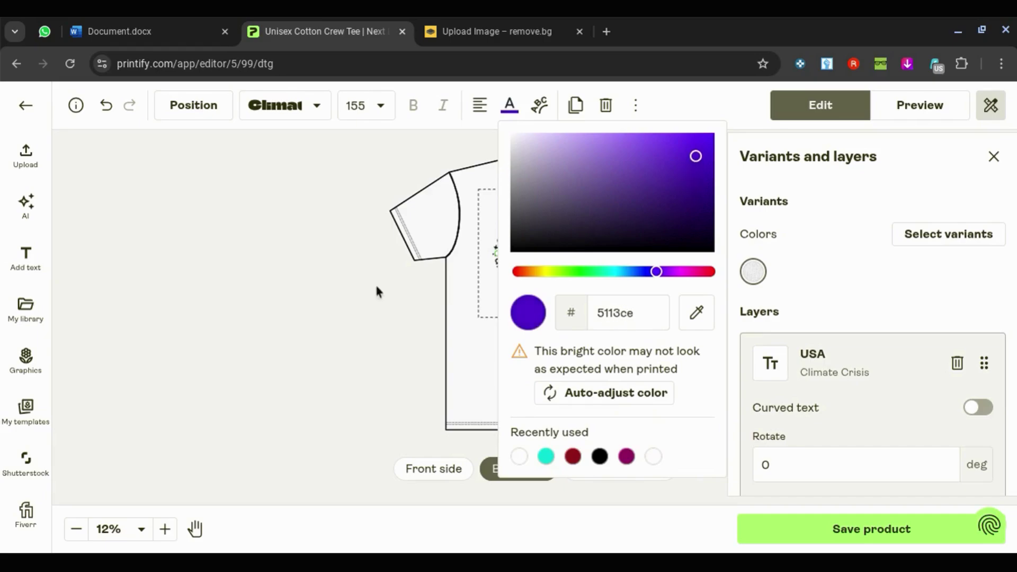
{"action": "left_click", "coordinate": [273, 385]}
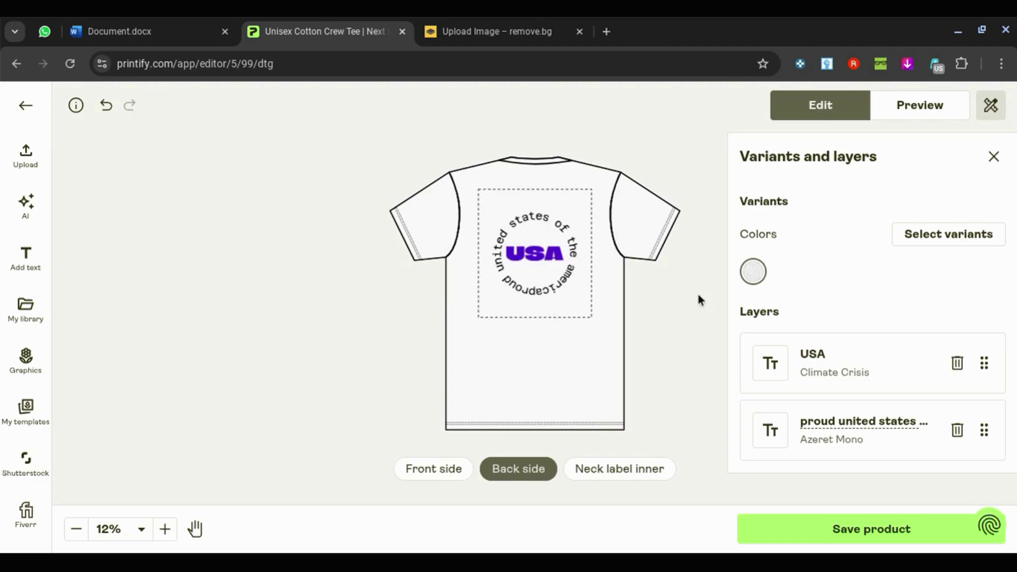
Step: Add the text "Green Store" in the Abel font to the shirt's inner neck label
{"action": "left_click", "coordinate": [615, 472]}
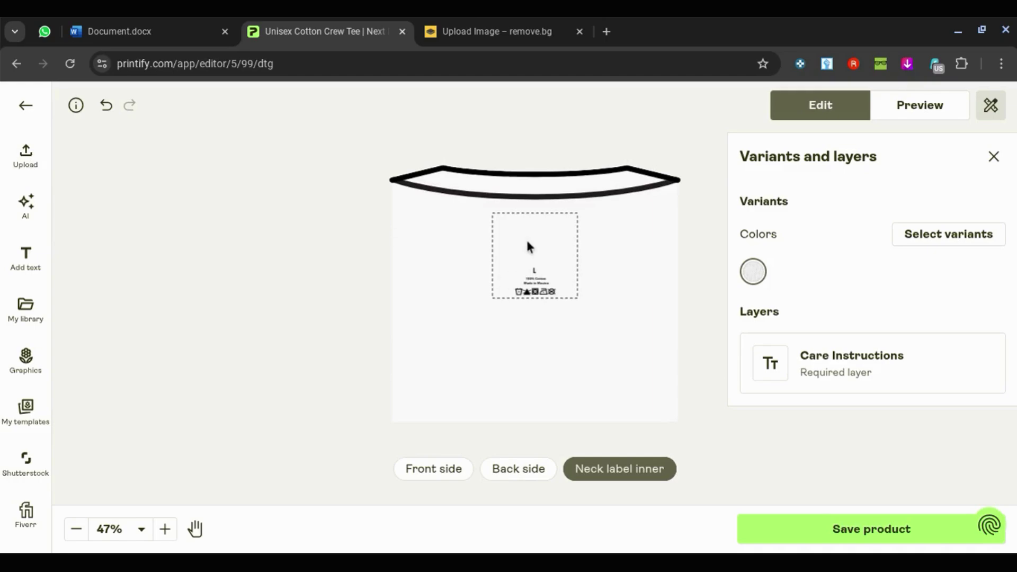
{"action": "left_click", "coordinate": [40, 269]}
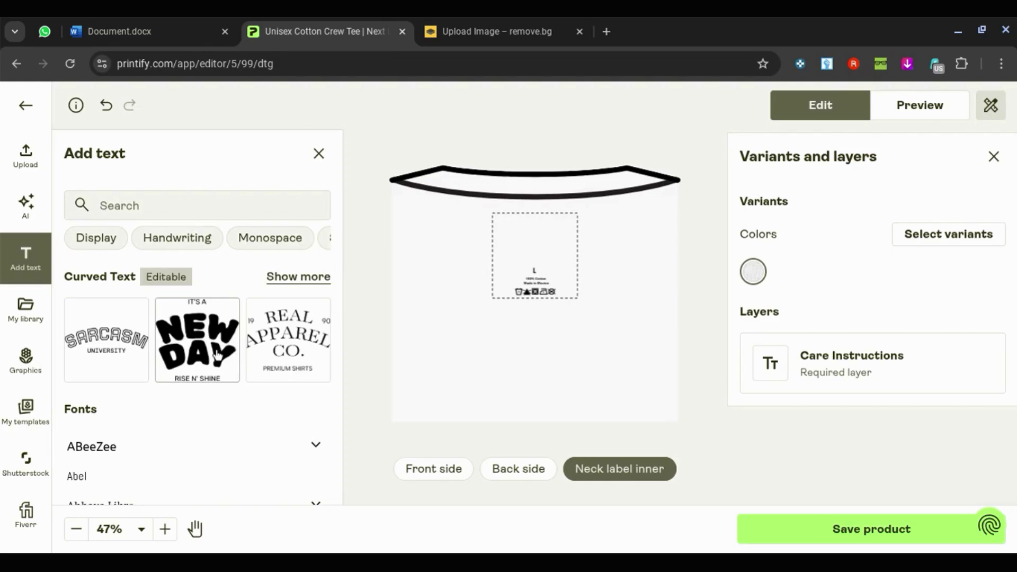
{"action": "scroll", "coordinate": [216, 353], "scroll_direction": "down", "scroll_amount": 2}
{"action": "left_click", "coordinate": [138, 403]}
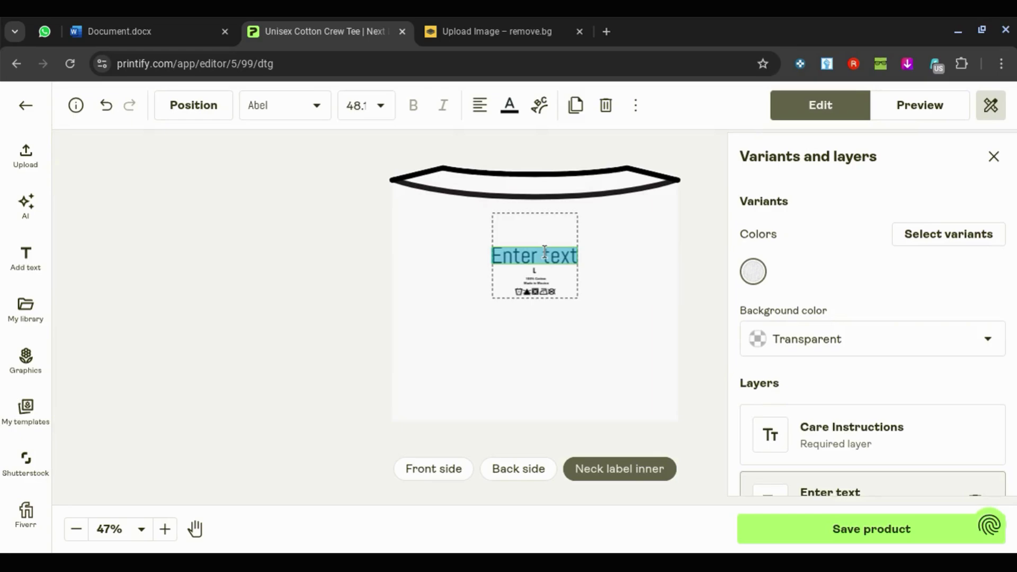
{"action": "type", "text": "G"}
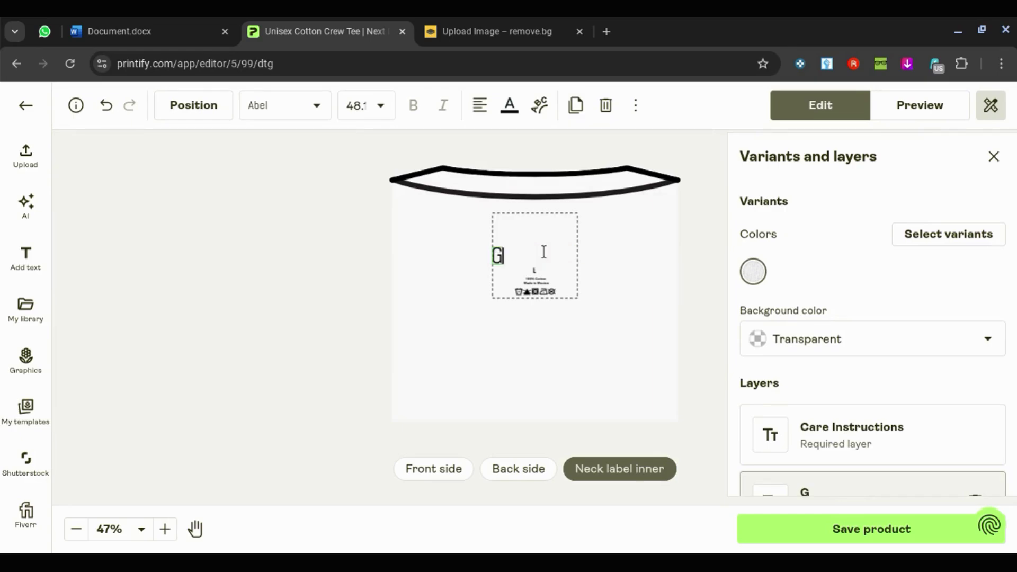
{"action": "type", "text": "reen Store"}
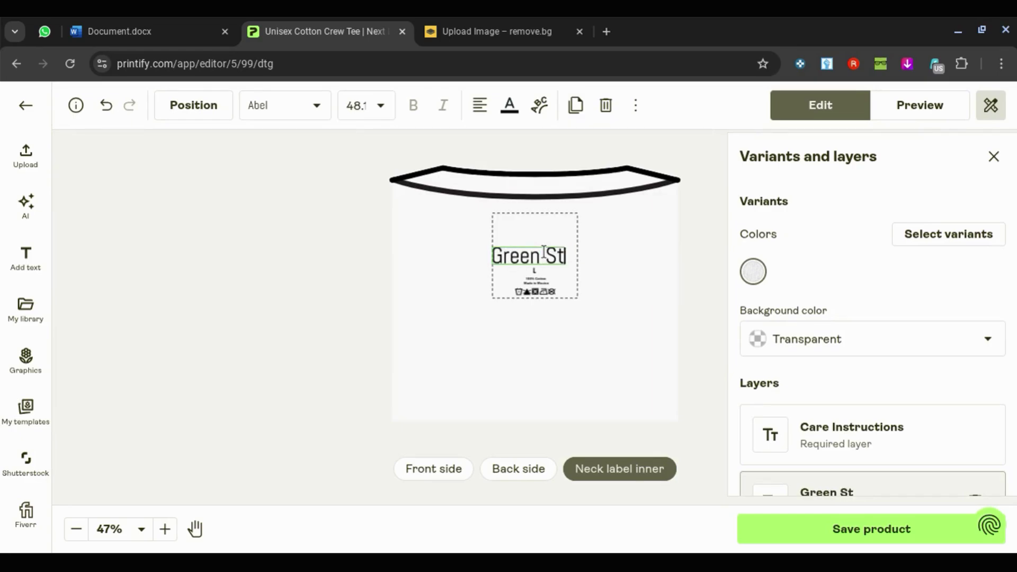
{"action": "left_click", "coordinate": [573, 274]}
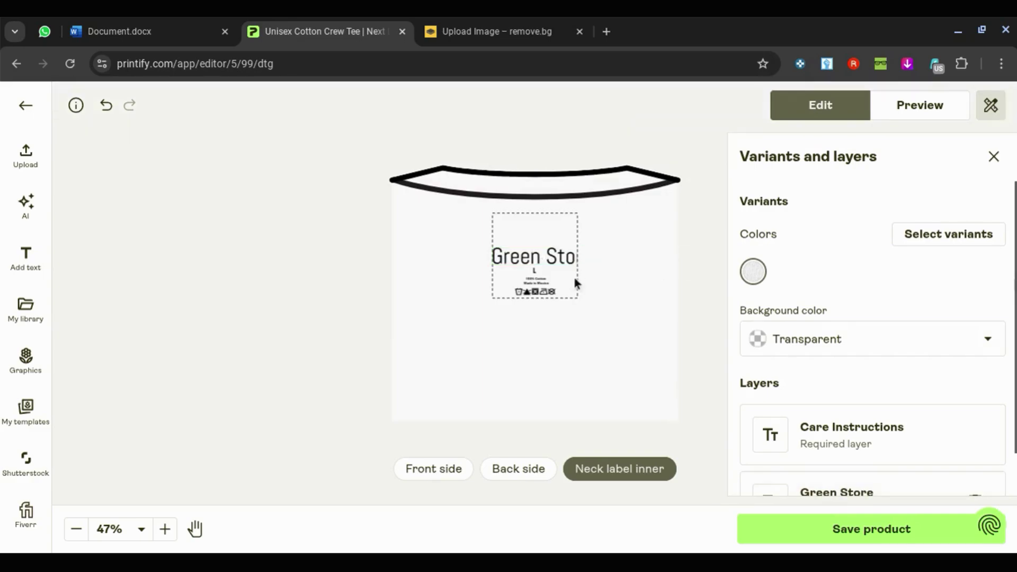
Step: Shrink the "Green Store" text to fit the neck label's print area, centered above the care instructions
{"action": "left_click", "coordinate": [550, 260]}
{"action": "left_click_drag", "start_coordinate": [491, 247], "coordinate": [543, 255]}
{"action": "left_click", "coordinate": [621, 287]}
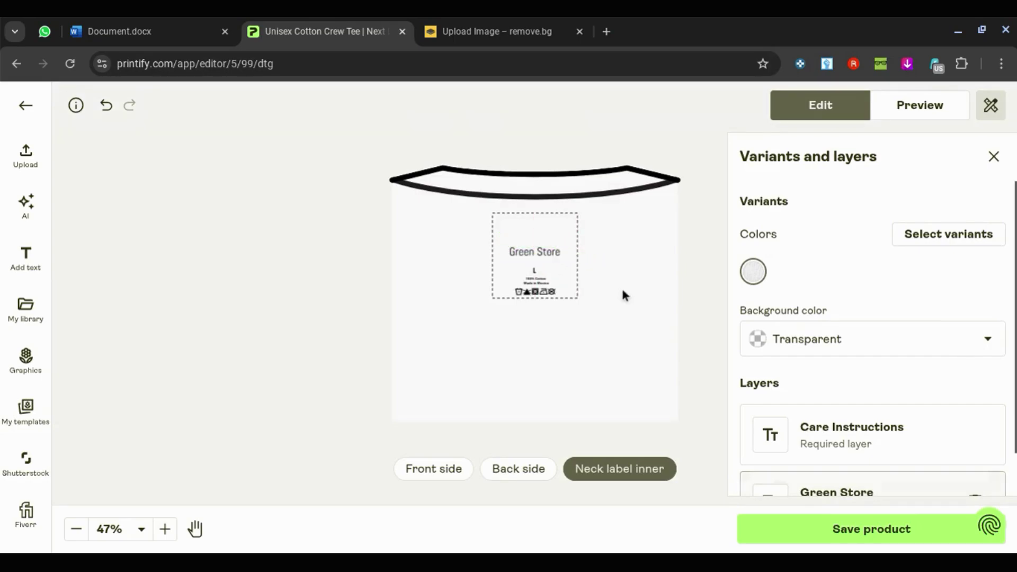
Step: Recolor the "Green Store" text on the neck label to turquoise and check it up close
{"action": "left_click", "coordinate": [552, 253]}
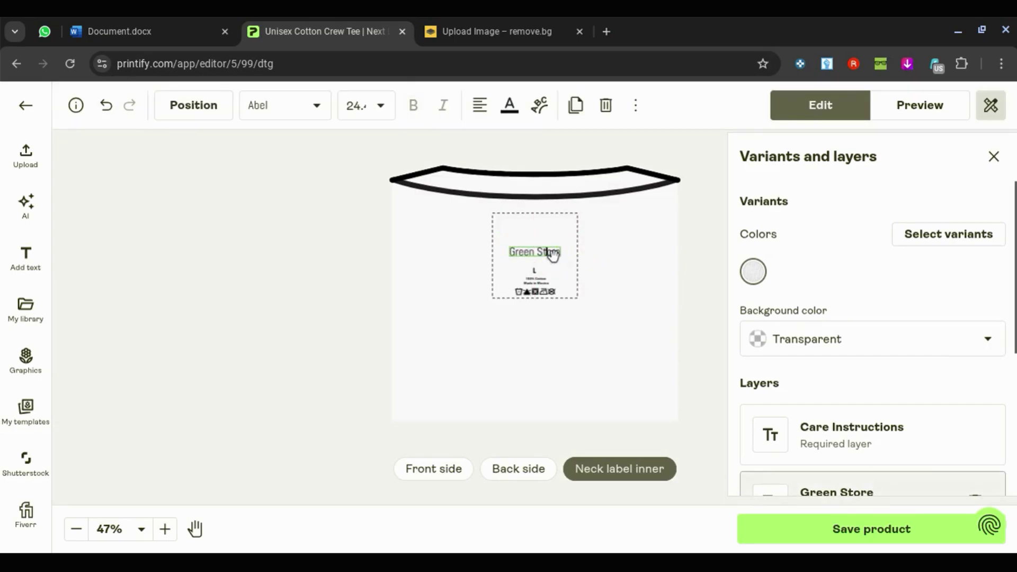
{"action": "left_click", "coordinate": [512, 119]}
{"action": "left_click_drag", "start_coordinate": [647, 233], "coordinate": [672, 206]}
{"action": "left_click_drag", "start_coordinate": [623, 272], "coordinate": [614, 272]}
{"action": "left_click_drag", "start_coordinate": [663, 182], "coordinate": [691, 168]}
{"action": "left_click", "coordinate": [373, 350]}
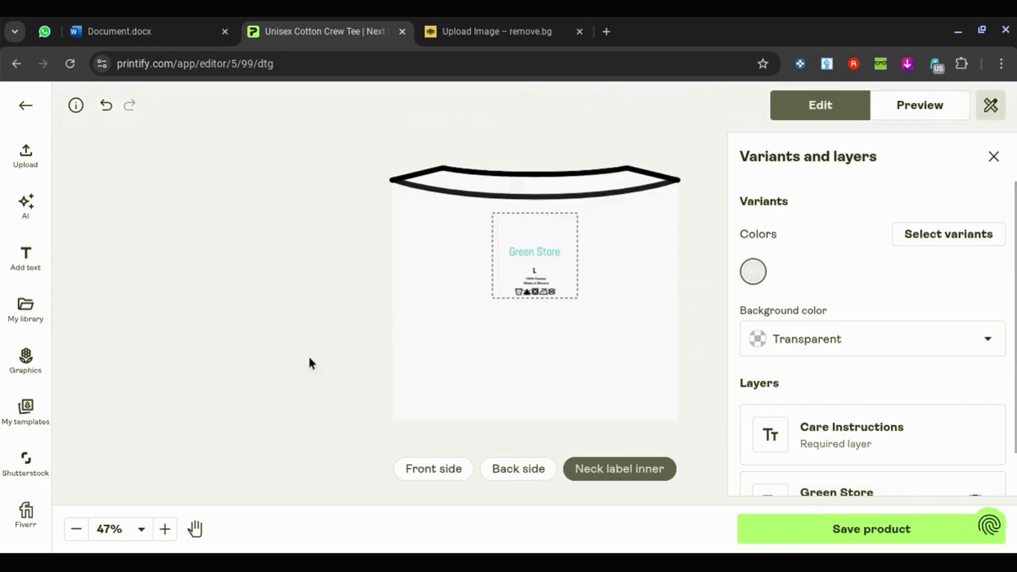
{"action": "scroll", "coordinate": [538, 277], "scroll_direction": "up", "scroll_amount": 5}
{"action": "scroll", "coordinate": [541, 275], "scroll_direction": "down", "scroll_amount": 5}
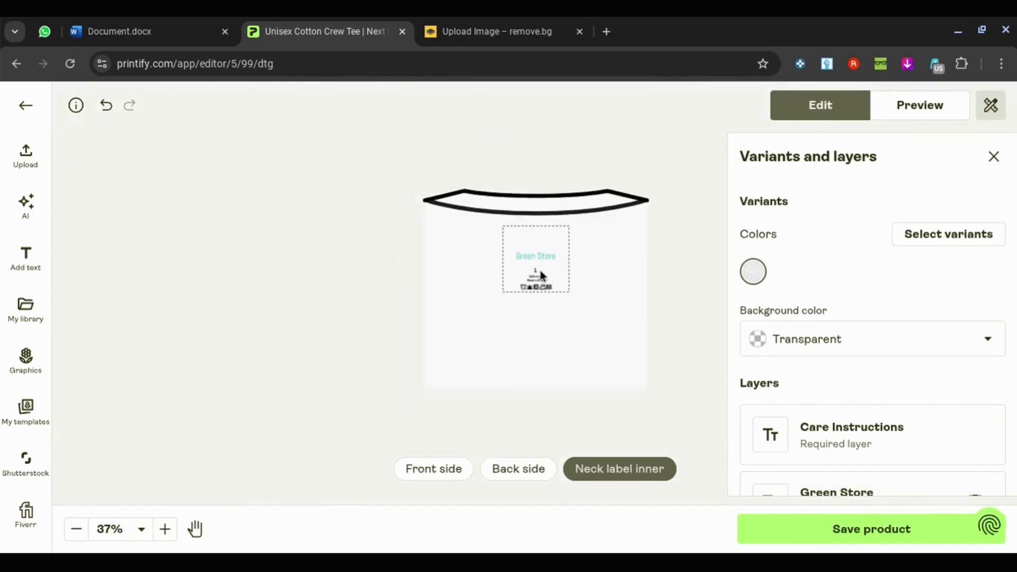
Step: Add the Solid Light Grey, Heather Grey, Solid Heavy Metal and Solid Desert Pink color variants to the shirt, with its front side shown
{"action": "left_click", "coordinate": [500, 475]}
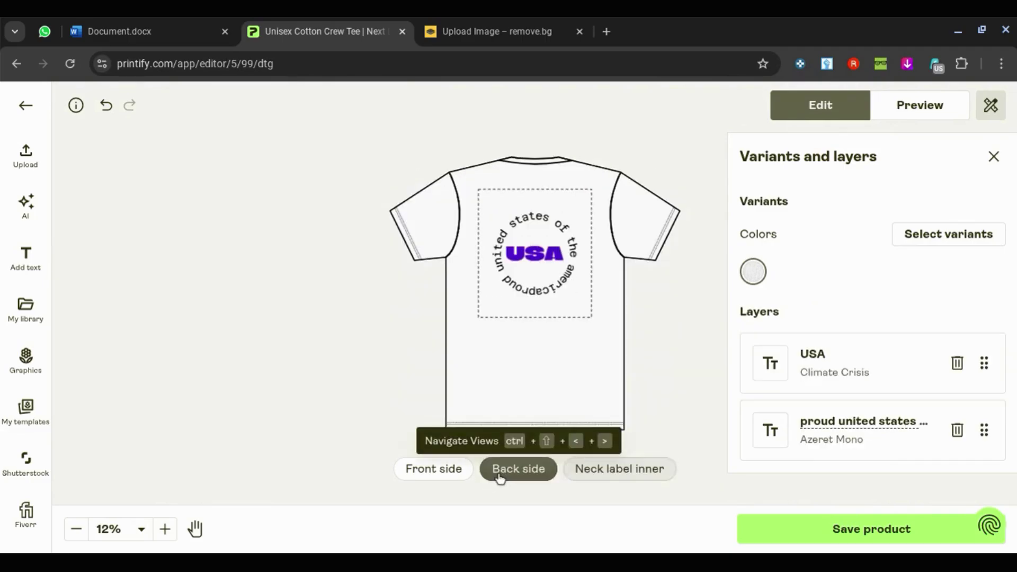
{"action": "left_click", "coordinate": [432, 478]}
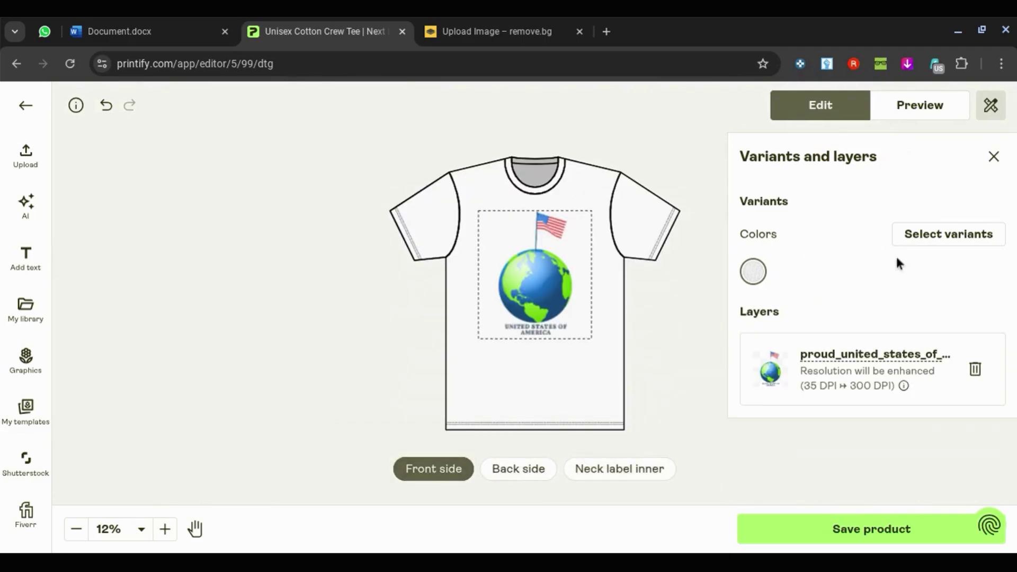
{"action": "left_click", "coordinate": [962, 229]}
{"action": "scroll", "coordinate": [787, 385], "scroll_direction": "down", "scroll_amount": 3}
{"action": "scroll", "coordinate": [786, 385], "scroll_direction": "down", "scroll_amount": 15}
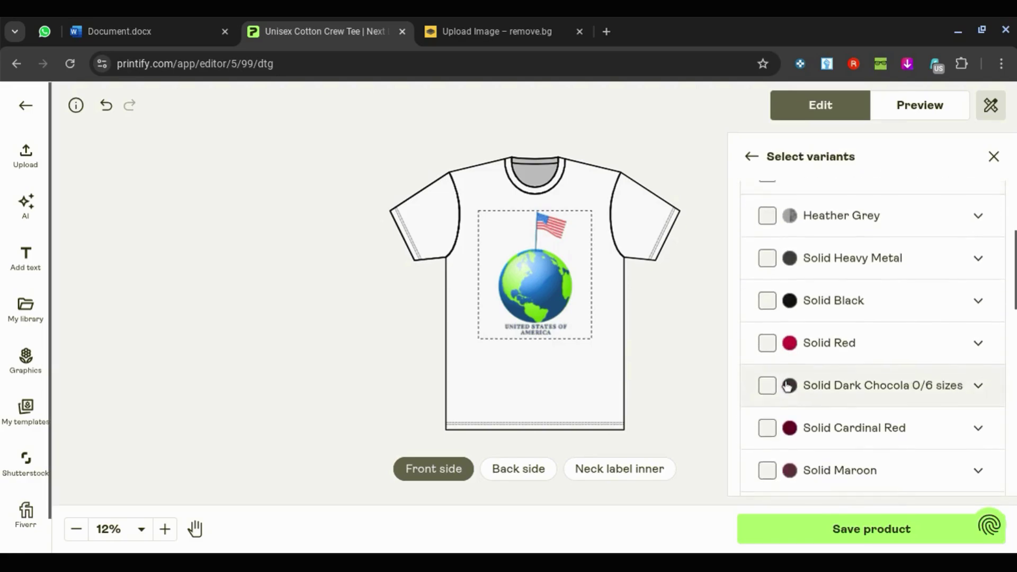
{"action": "scroll", "coordinate": [787, 385], "scroll_direction": "up", "scroll_amount": 15}
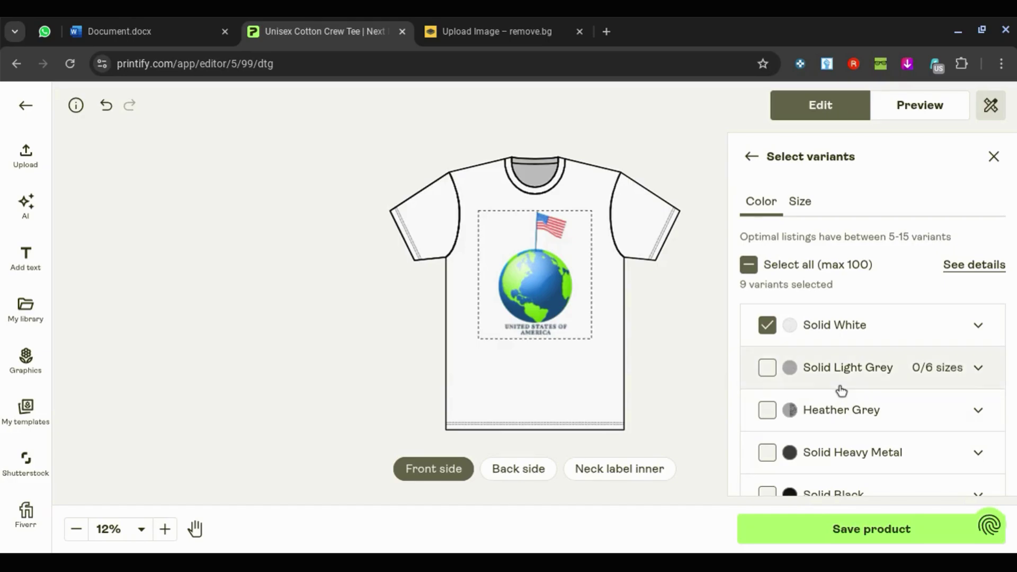
{"action": "scroll", "coordinate": [823, 356], "scroll_direction": "down", "scroll_amount": 1}
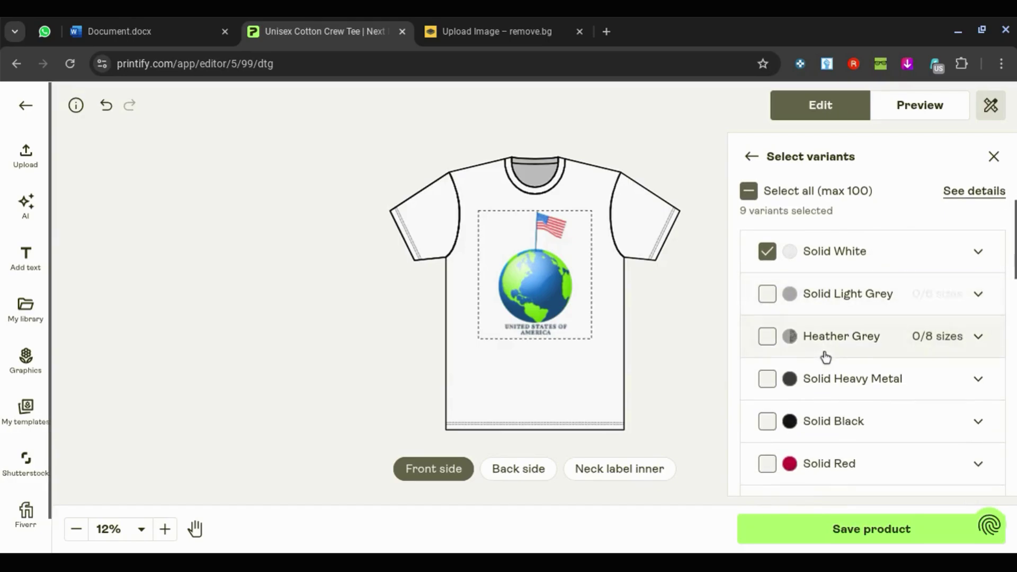
{"action": "left_click", "coordinate": [766, 294]}
{"action": "left_click", "coordinate": [768, 337]}
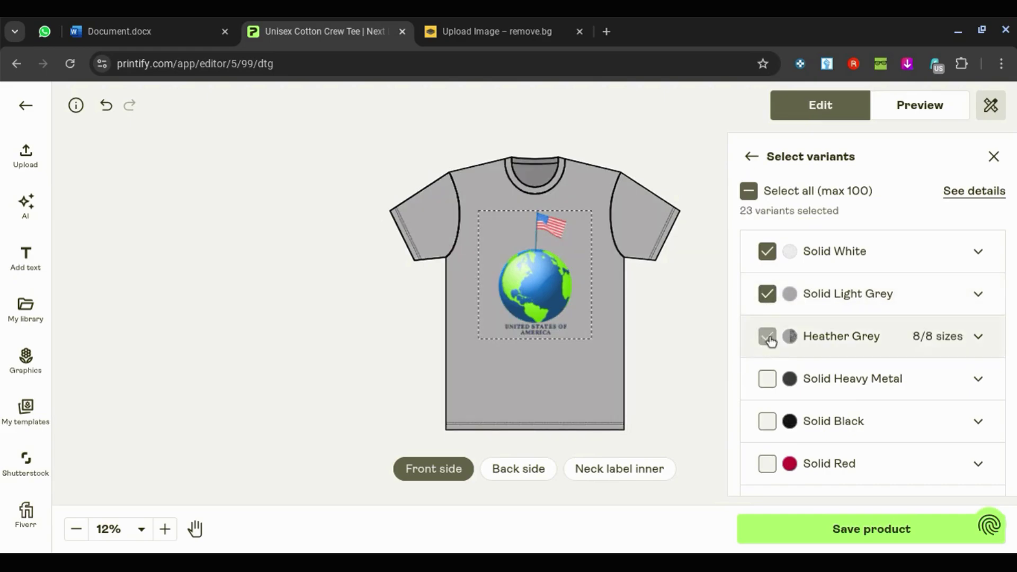
{"action": "scroll", "coordinate": [771, 340], "scroll_direction": "down", "scroll_amount": 1}
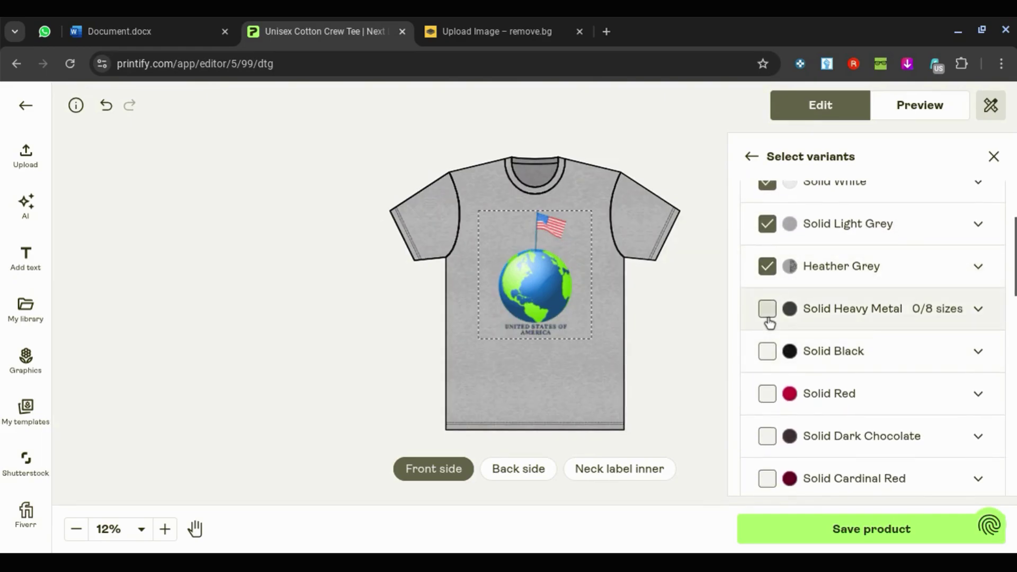
{"action": "left_click", "coordinate": [768, 313]}
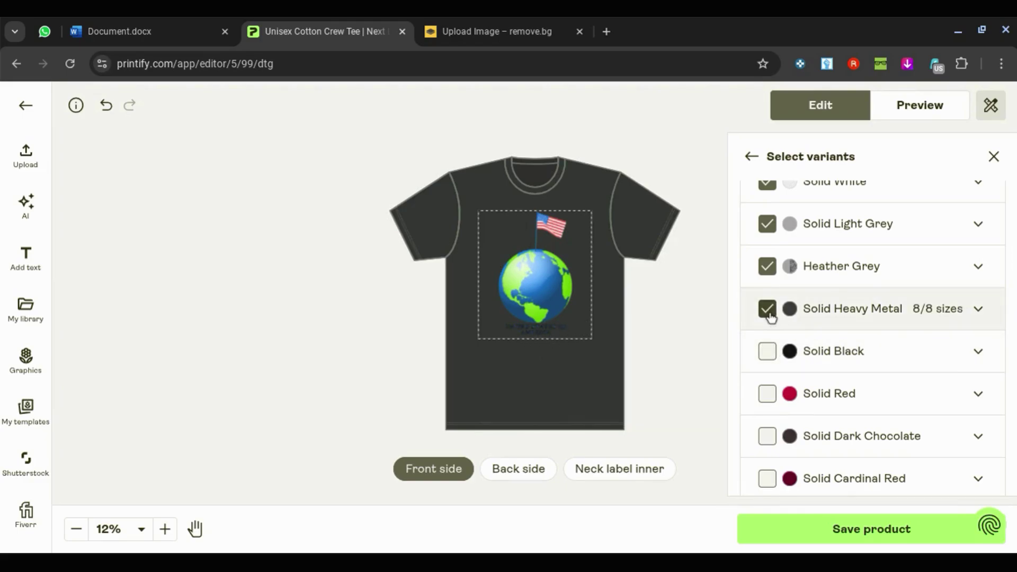
{"action": "scroll", "coordinate": [770, 318], "scroll_direction": "down", "scroll_amount": 3}
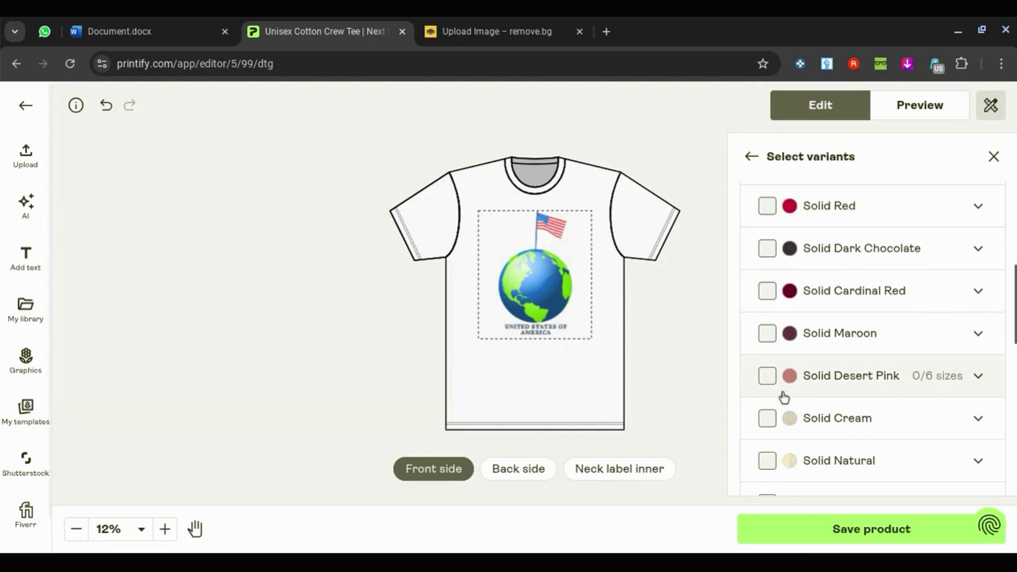
{"action": "left_click", "coordinate": [767, 376]}
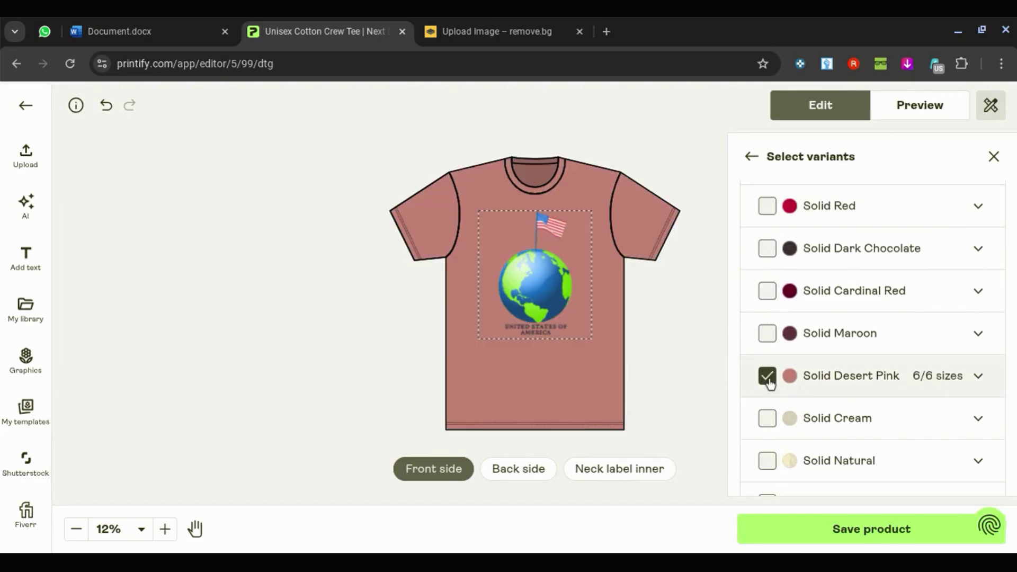
Step: Add the Solid Cream and Solid Natural color variants in all sizes to the shirt
{"action": "scroll", "coordinate": [770, 384], "scroll_direction": "down", "scroll_amount": 1}
{"action": "left_click", "coordinate": [767, 350]}
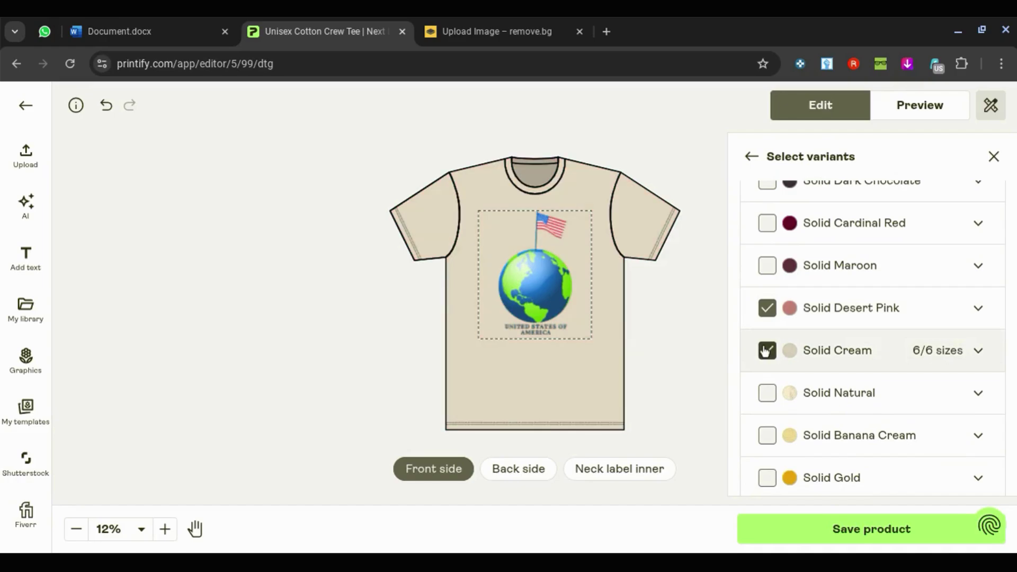
{"action": "left_click", "coordinate": [767, 394]}
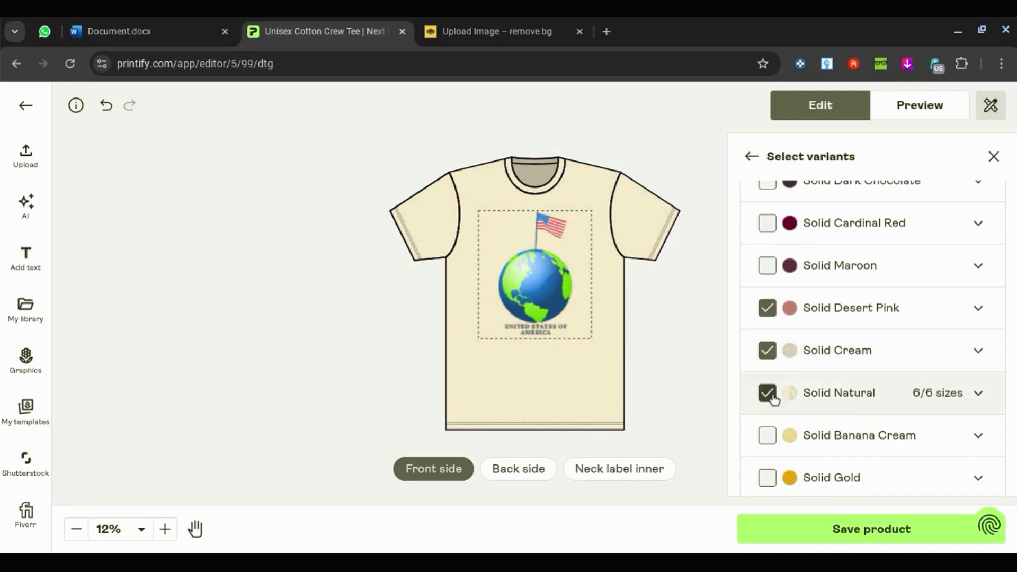
Step: Review the full list of available and selected color variants and the resulting color swatches for the shirt
{"action": "scroll", "coordinate": [773, 398], "scroll_direction": "down", "scroll_amount": 3}
{"action": "scroll", "coordinate": [773, 398], "scroll_direction": "up", "scroll_amount": 10}
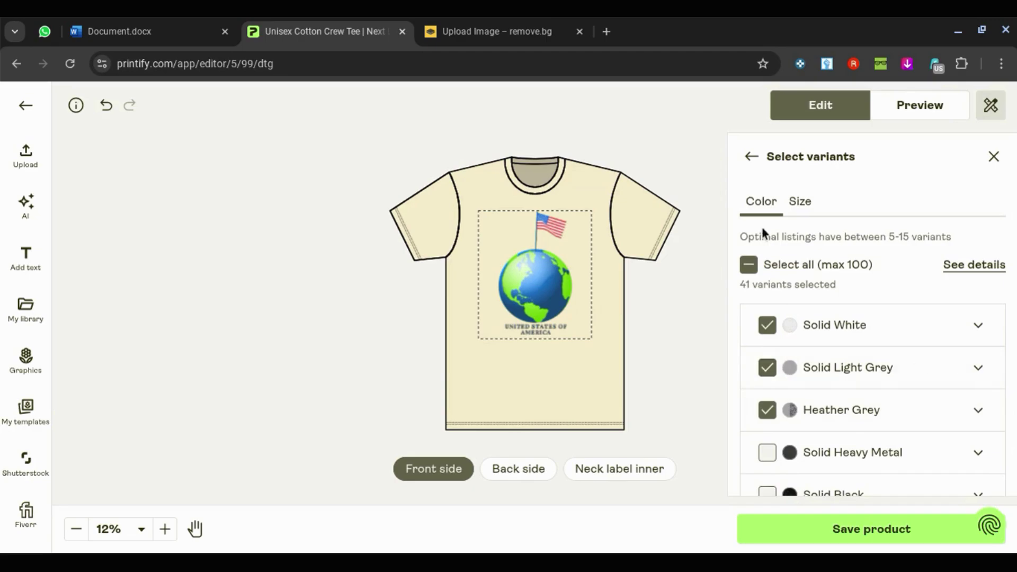
{"action": "scroll", "coordinate": [789, 349], "scroll_direction": "down", "scroll_amount": 5}
{"action": "scroll", "coordinate": [800, 347], "scroll_direction": "up", "scroll_amount": 5}
{"action": "scroll", "coordinate": [799, 347], "scroll_direction": "up", "scroll_amount": 1}
{"action": "scroll", "coordinate": [769, 354], "scroll_direction": "down", "scroll_amount": 3}
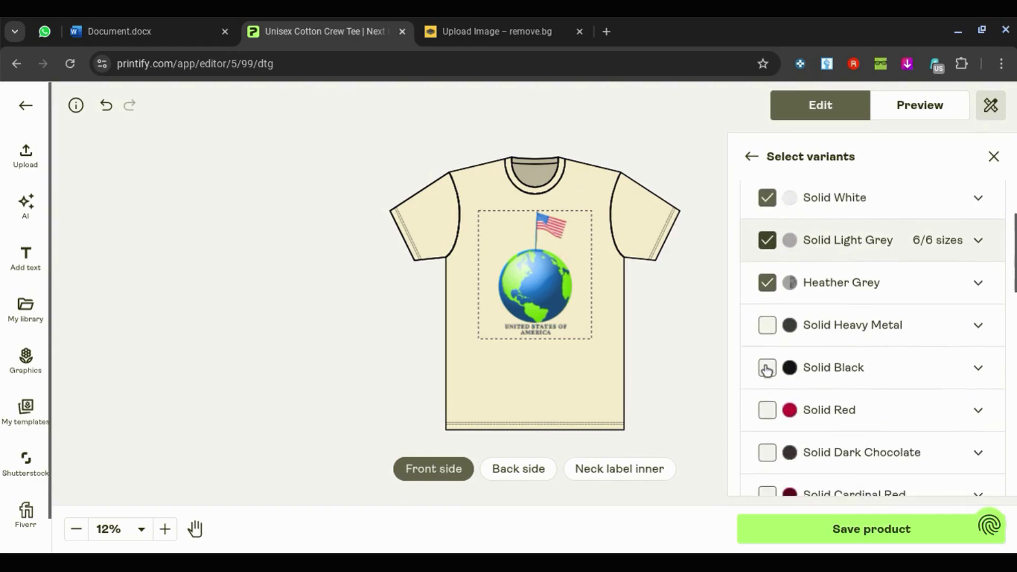
{"action": "scroll", "coordinate": [766, 369], "scroll_direction": "up", "scroll_amount": 3}
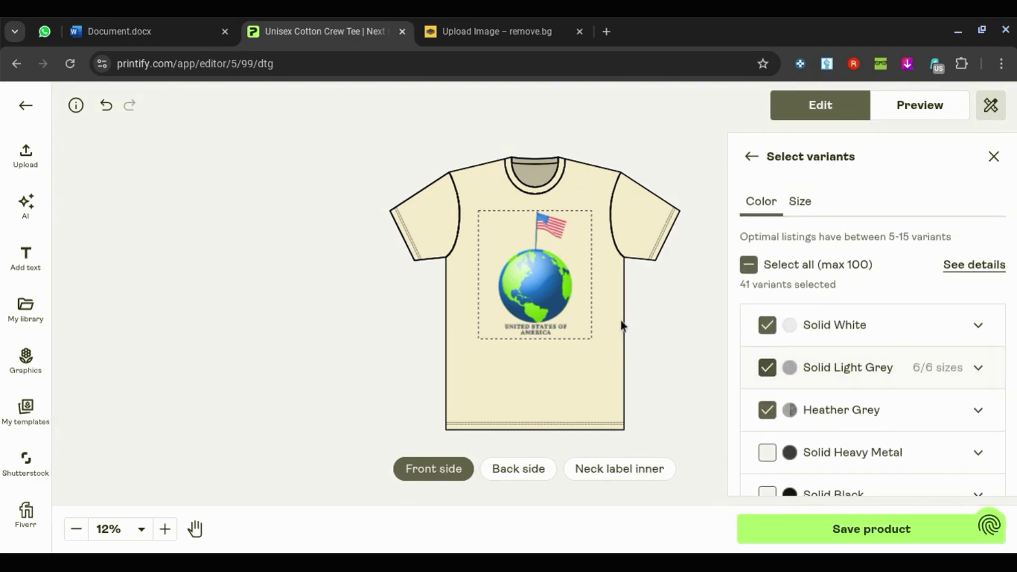
{"action": "scroll", "coordinate": [556, 320], "scroll_direction": "up", "scroll_amount": 3}
{"action": "scroll", "coordinate": [556, 320], "scroll_direction": "down", "scroll_amount": 3}
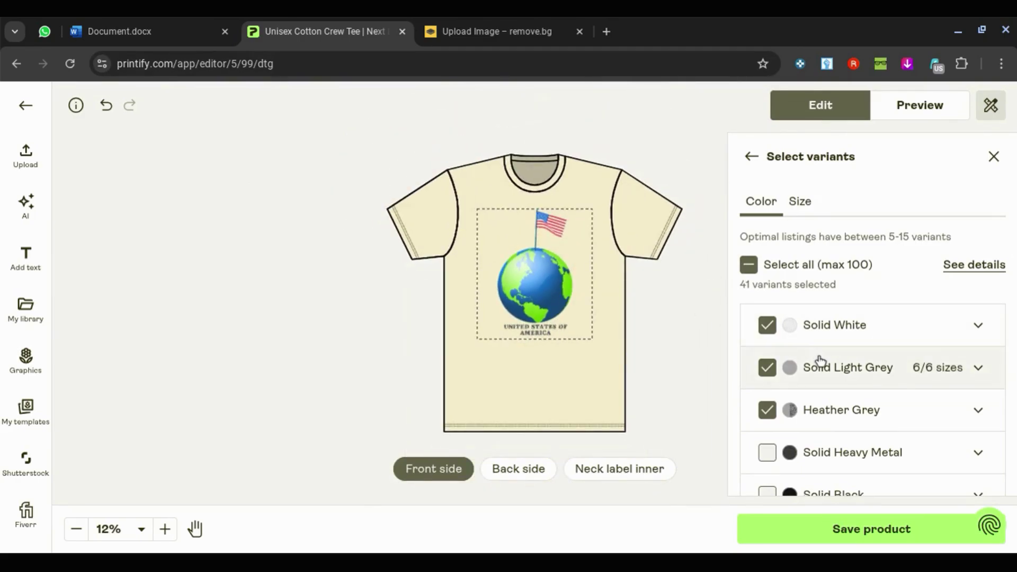
{"action": "left_click", "coordinate": [751, 167]}
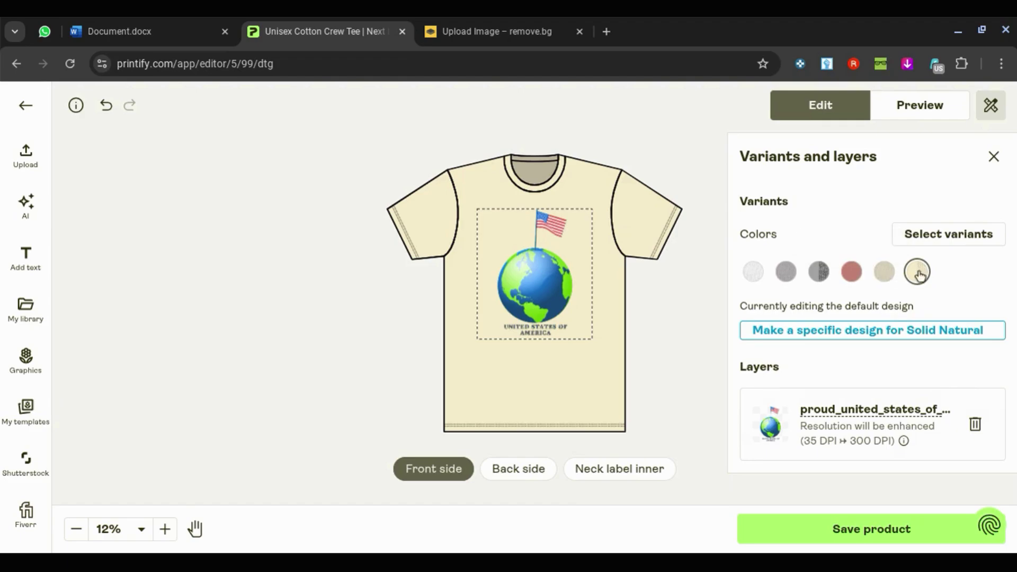
{"action": "left_click", "coordinate": [948, 245]}
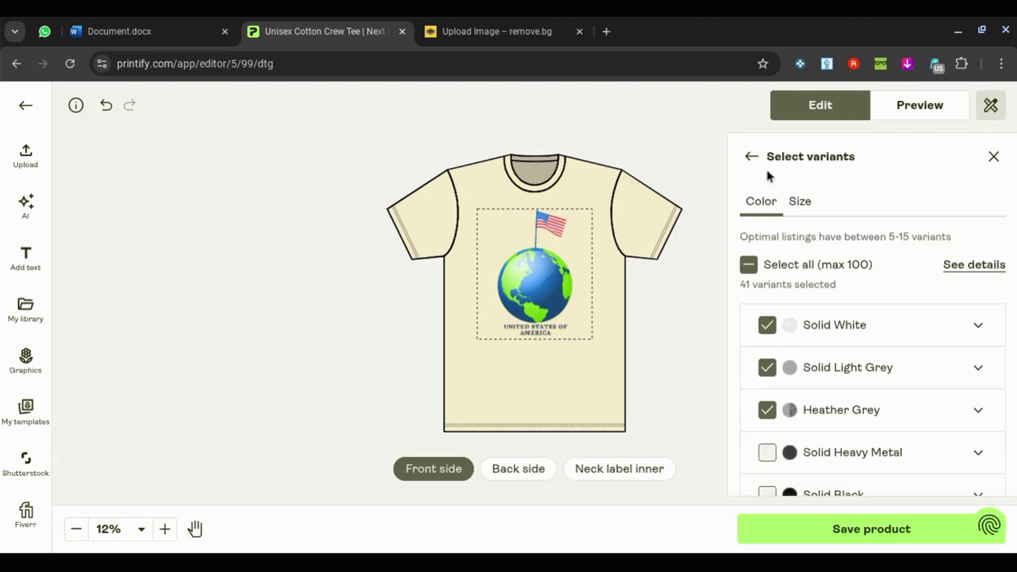
{"action": "left_click", "coordinate": [753, 158]}
Step: Preview the shirt's front mockup and inspect the globe design and neck label up close
{"action": "left_click", "coordinate": [921, 104]}
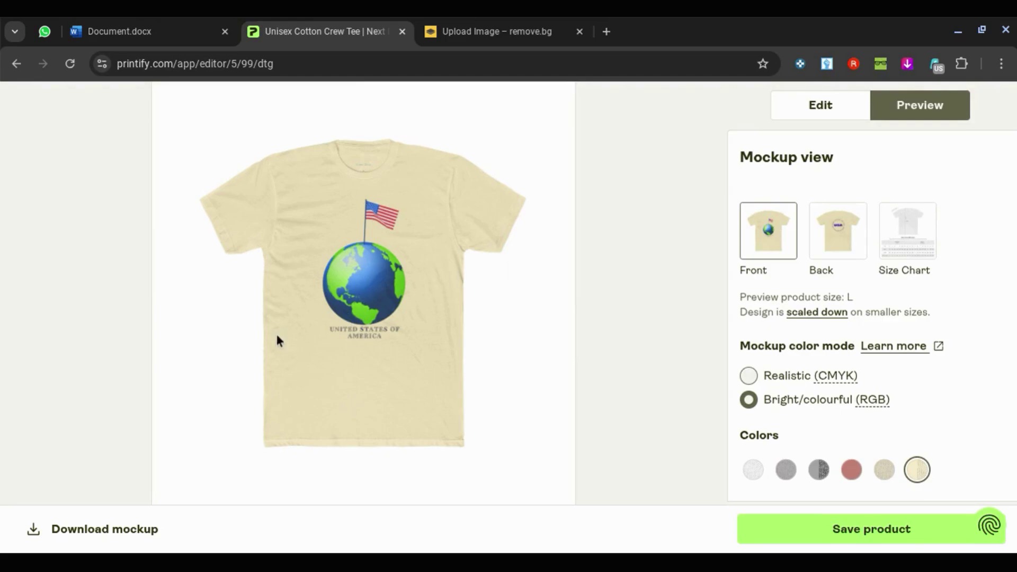
{"action": "left_click", "coordinate": [340, 324]}
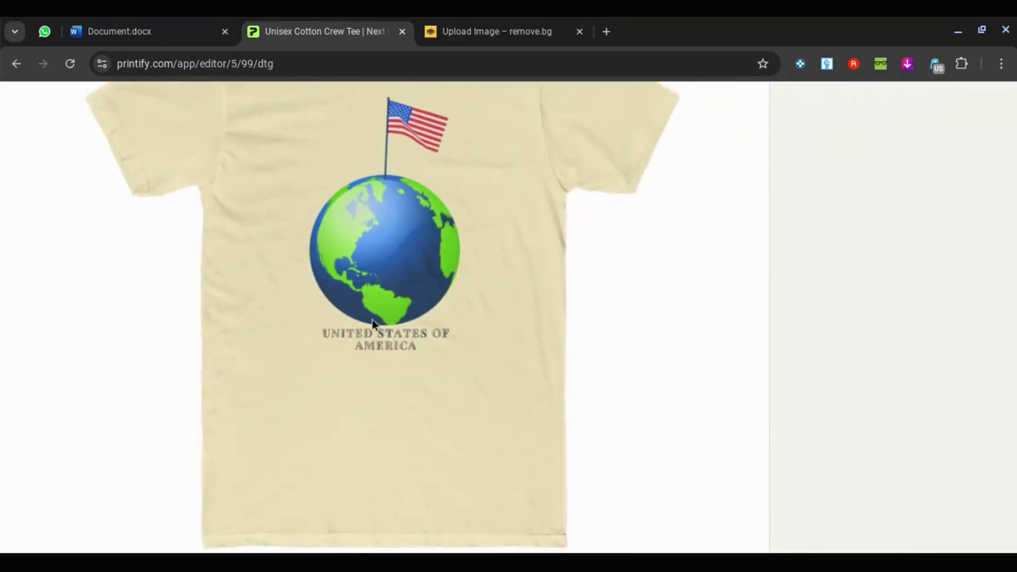
{"action": "left_click", "coordinate": [376, 318]}
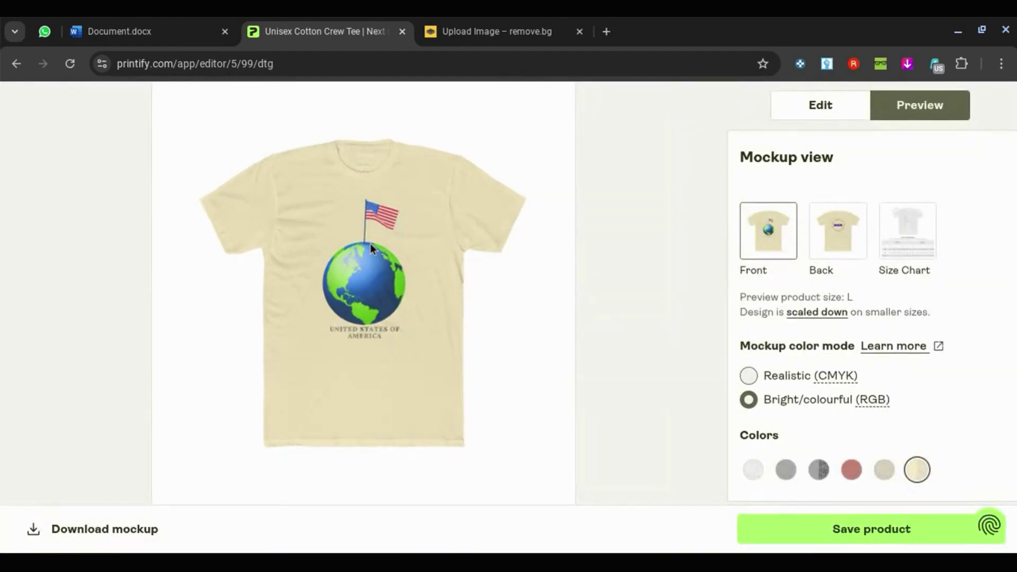
{"action": "left_click", "coordinate": [370, 244]}
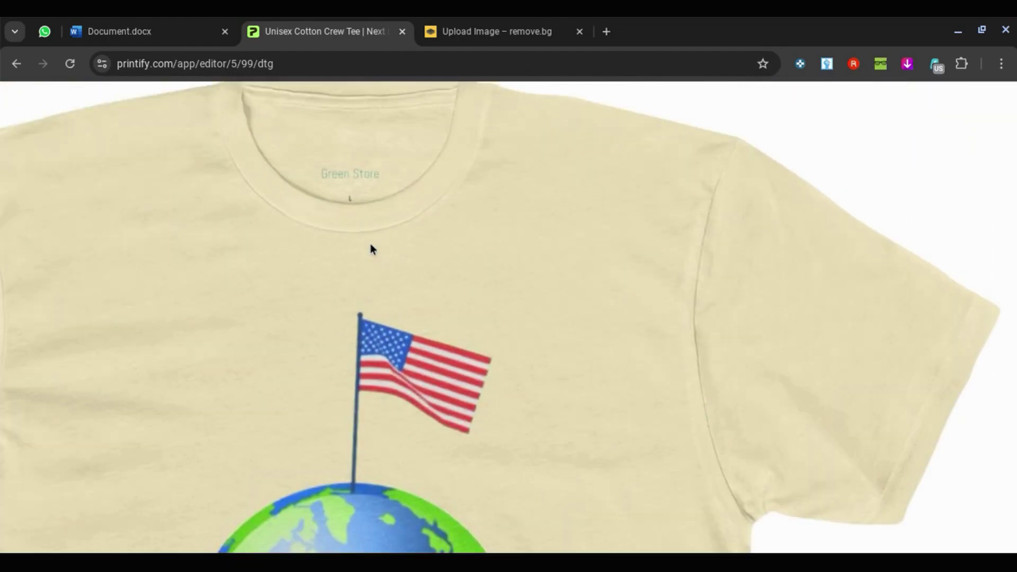
{"action": "left_click", "coordinate": [354, 182]}
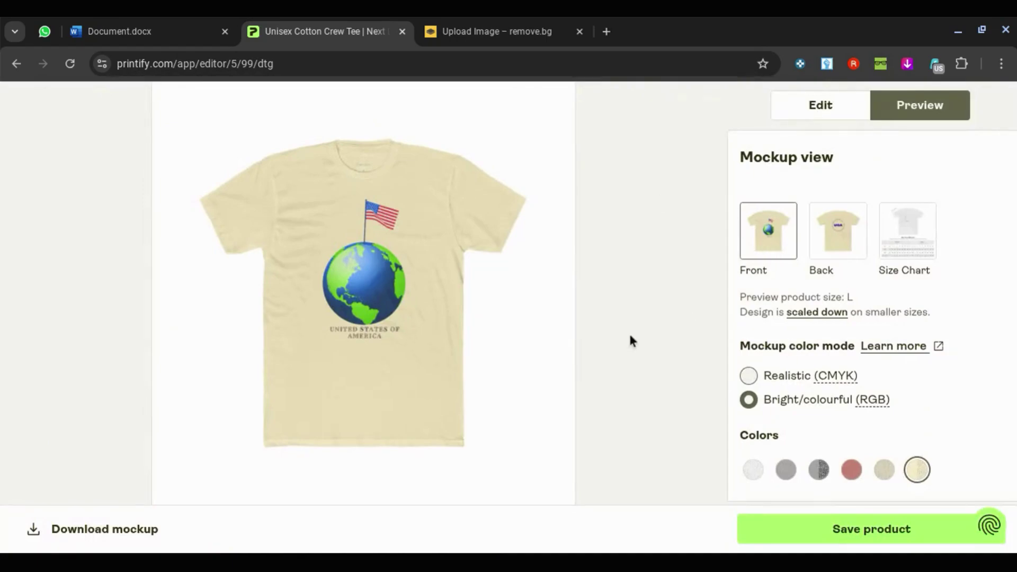
Step: Compare the shirt's back mockup with its front mockup in the preview
{"action": "left_click", "coordinate": [838, 238]}
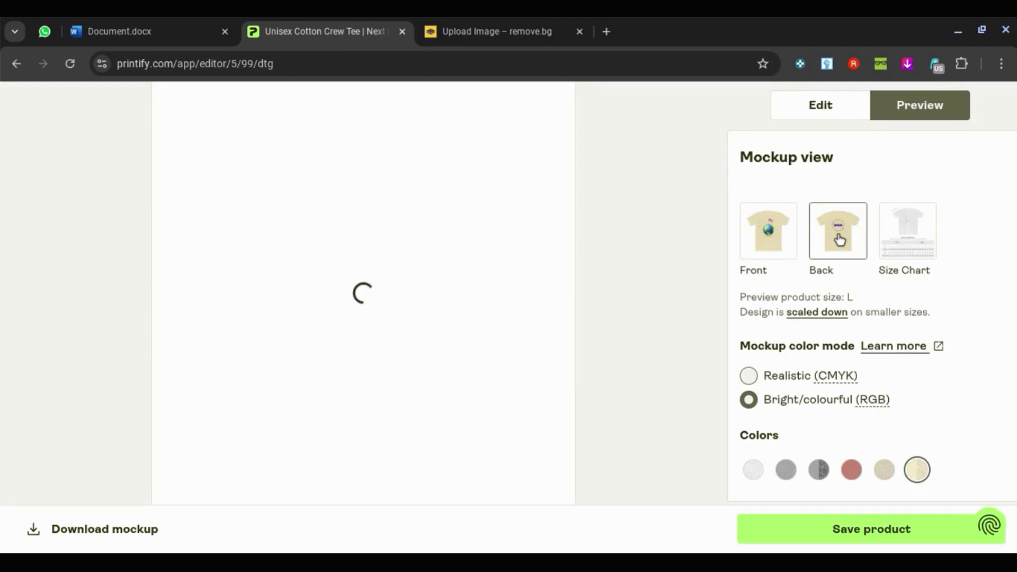
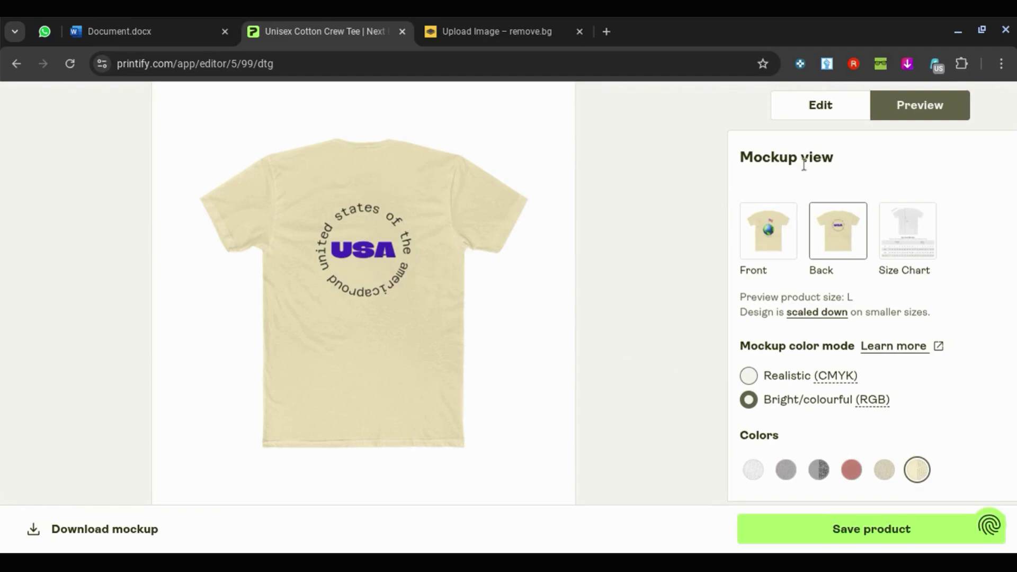
{"action": "left_click", "coordinate": [762, 253]}
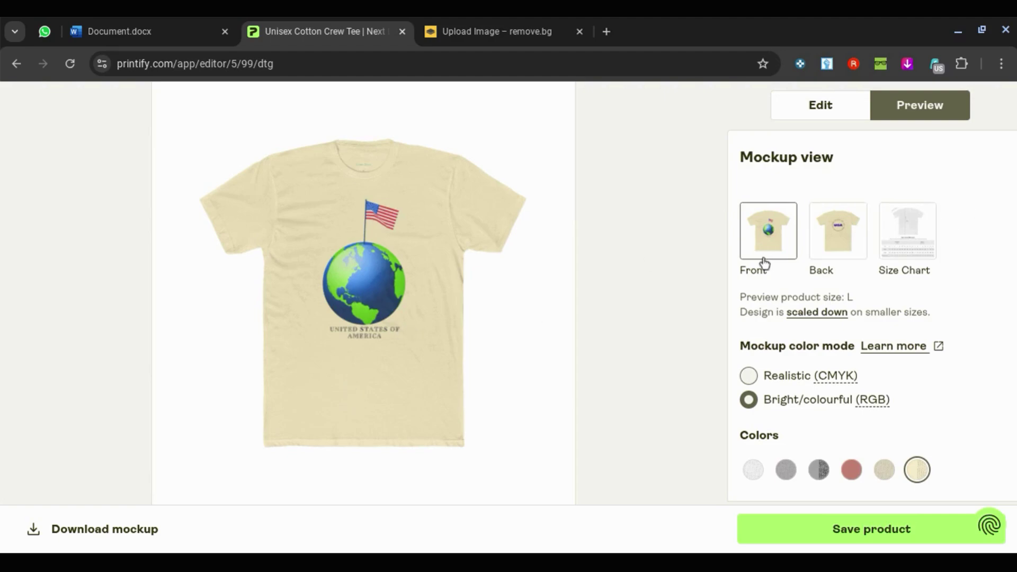
{"action": "left_click", "coordinate": [821, 245]}
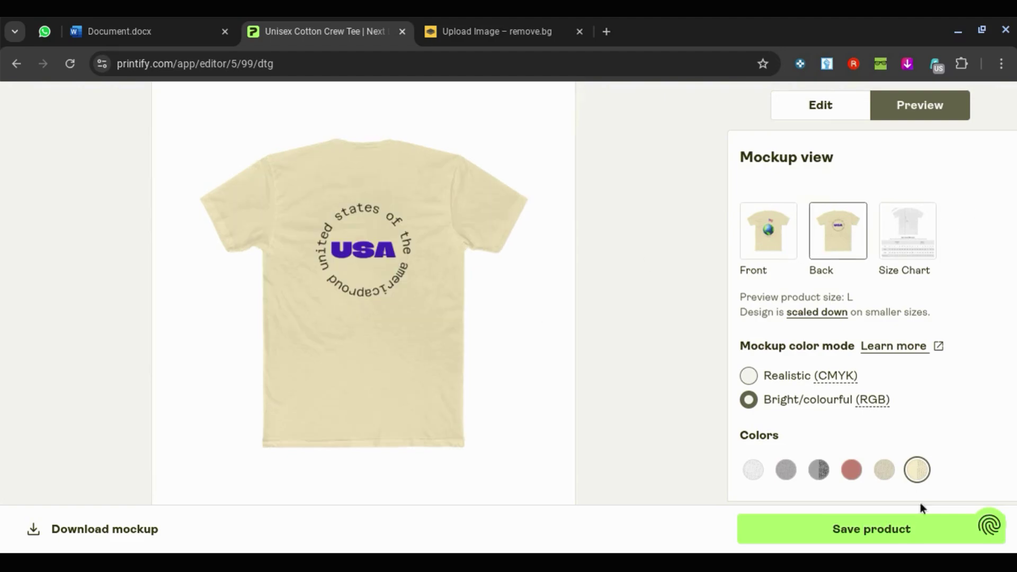
Step: Save the product and look through the preselected mockups of each color variant in the mockup library
{"action": "left_click", "coordinate": [900, 539]}
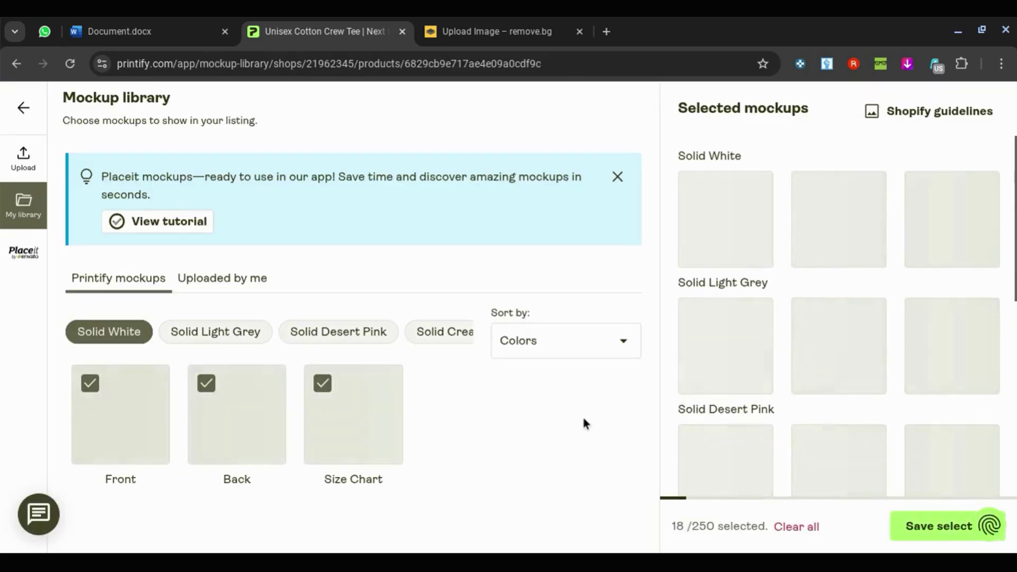
{"action": "scroll", "coordinate": [802, 342], "scroll_direction": "down", "scroll_amount": 5}
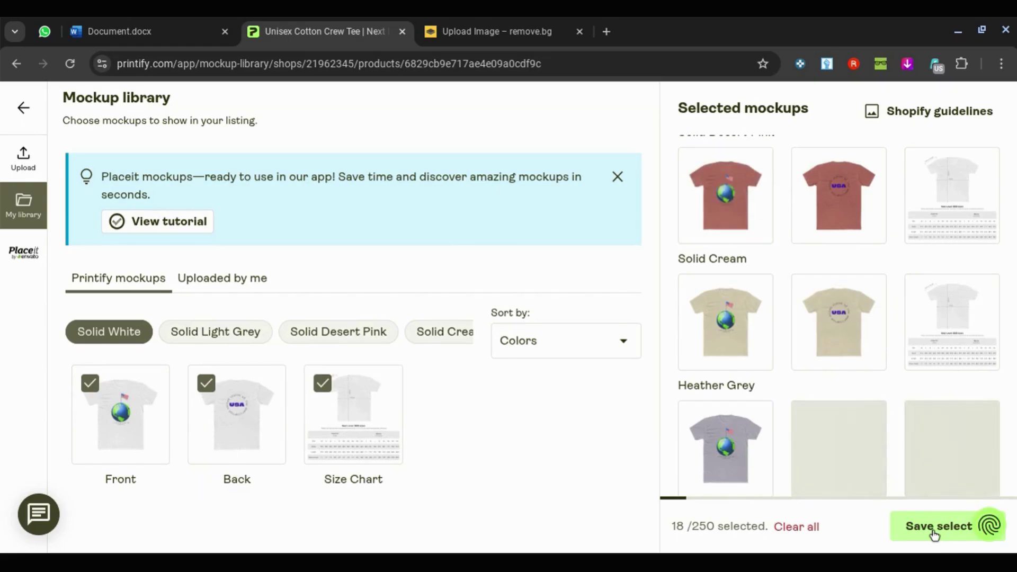
{"action": "scroll", "coordinate": [791, 412], "scroll_direction": "down", "scroll_amount": 2}
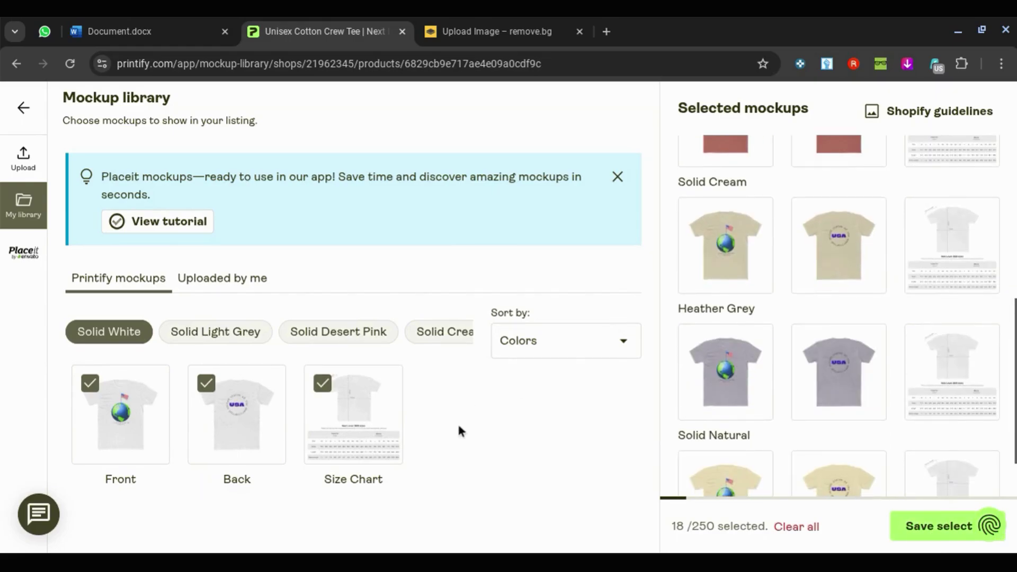
Step: Check the Word document's outline for the remaining topics after design size adjustment, and return to the Printify mockup library
{"action": "left_click", "coordinate": [186, 23]}
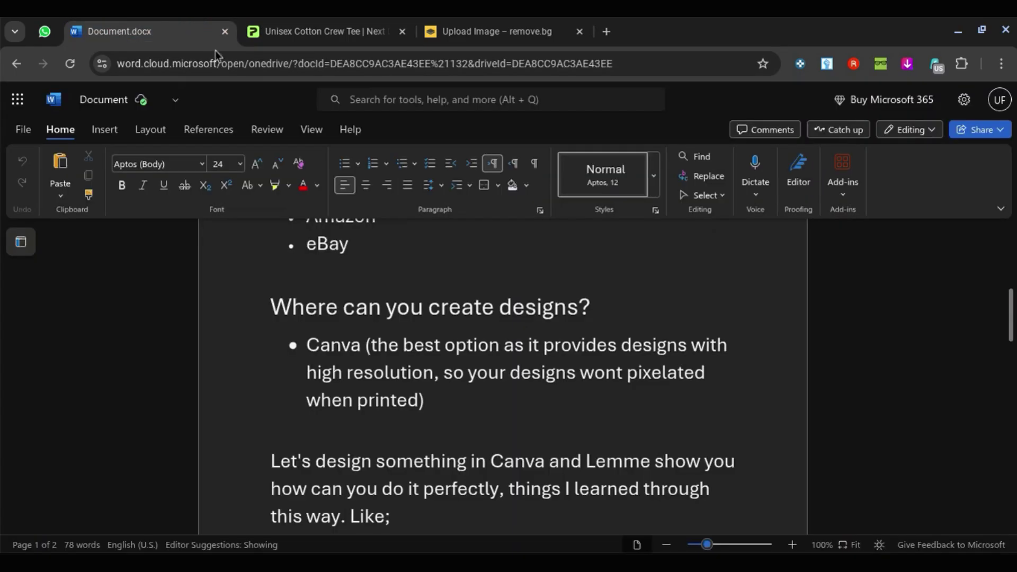
{"action": "scroll", "coordinate": [473, 371], "scroll_direction": "down", "scroll_amount": 10}
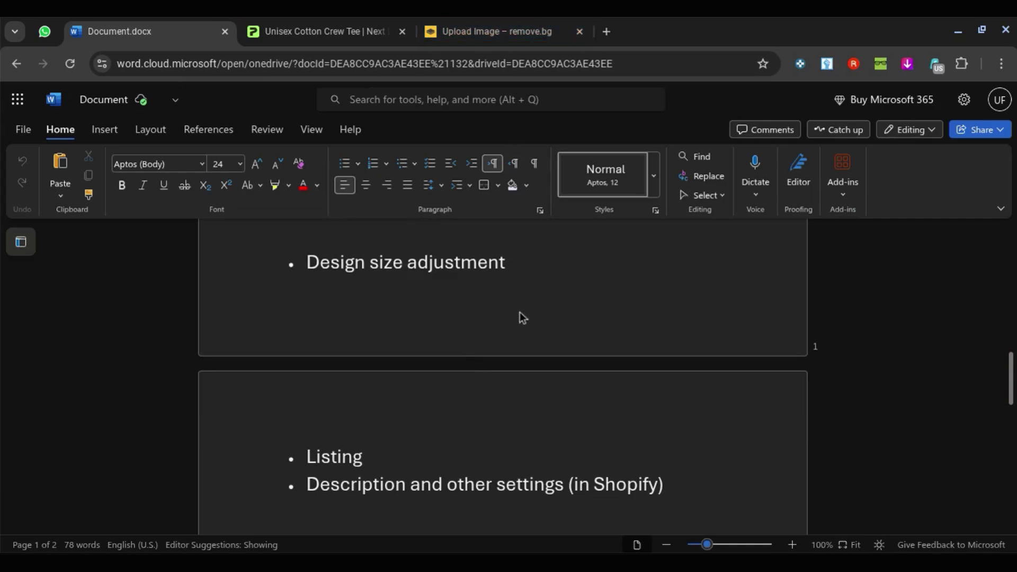
{"action": "left_click", "coordinate": [326, 20]}
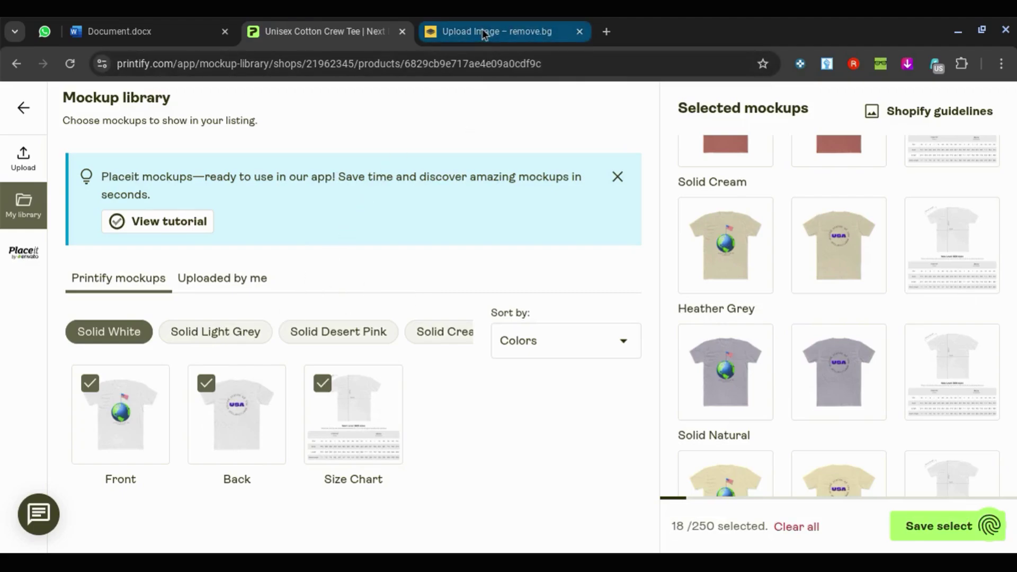
{"action": "left_click", "coordinate": [194, 31]}
{"action": "scroll", "coordinate": [437, 295], "scroll_direction": "down", "scroll_amount": 3}
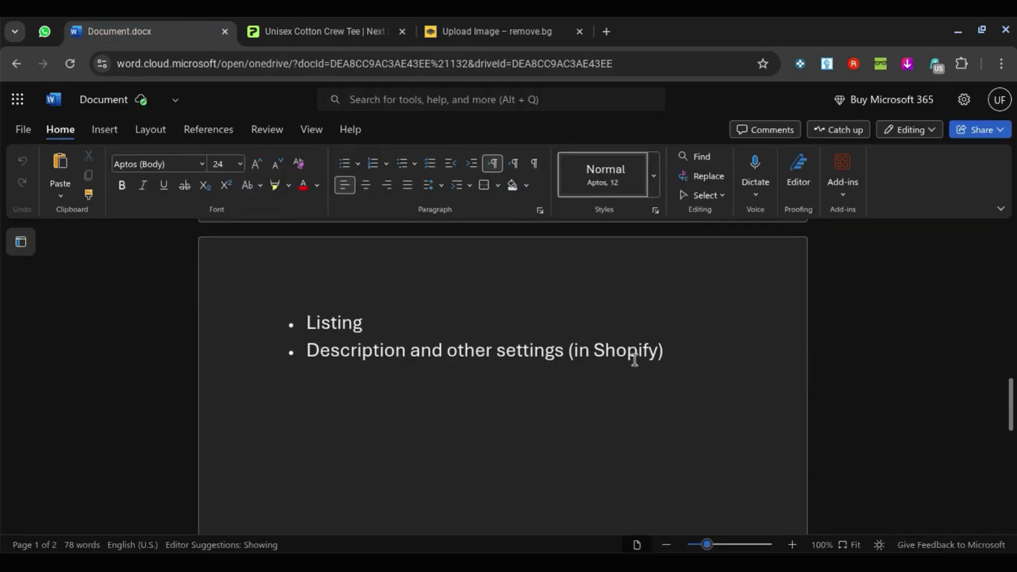
{"action": "left_click", "coordinate": [284, 24]}
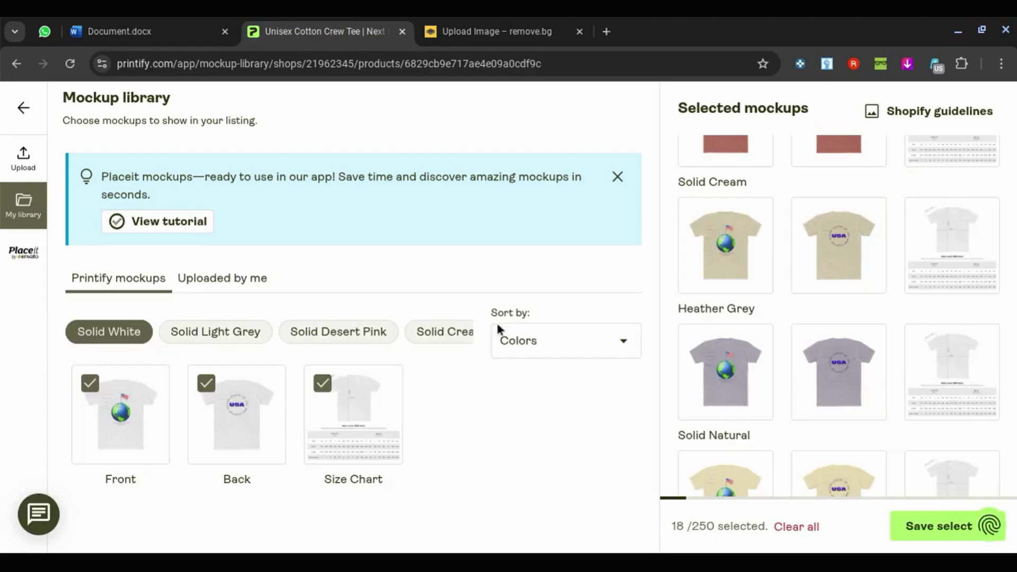
Step: Save the mockup selection and bring up the product's listing details
{"action": "left_click", "coordinate": [945, 528]}
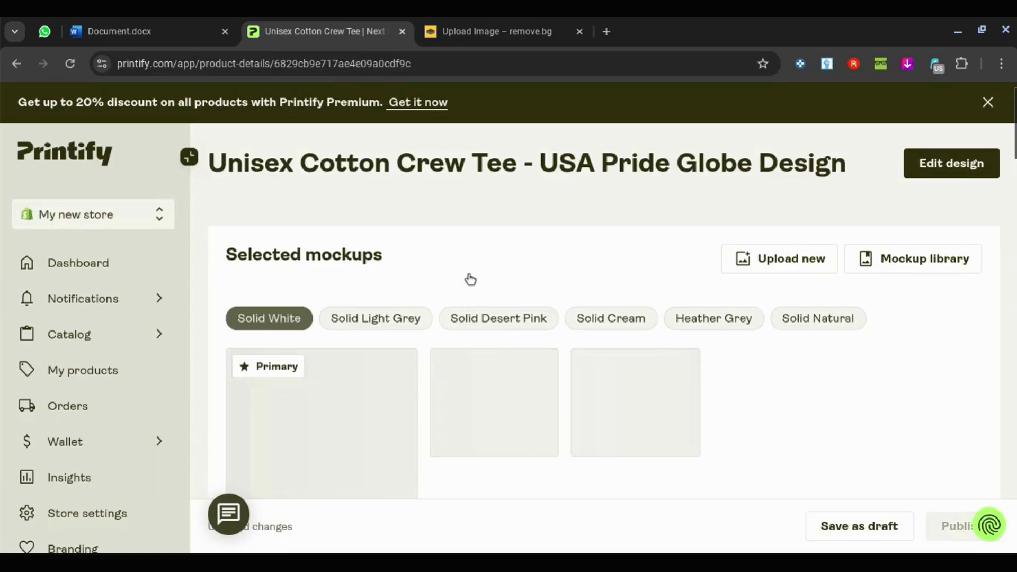
{"action": "scroll", "coordinate": [467, 277], "scroll_direction": "down", "scroll_amount": 3}
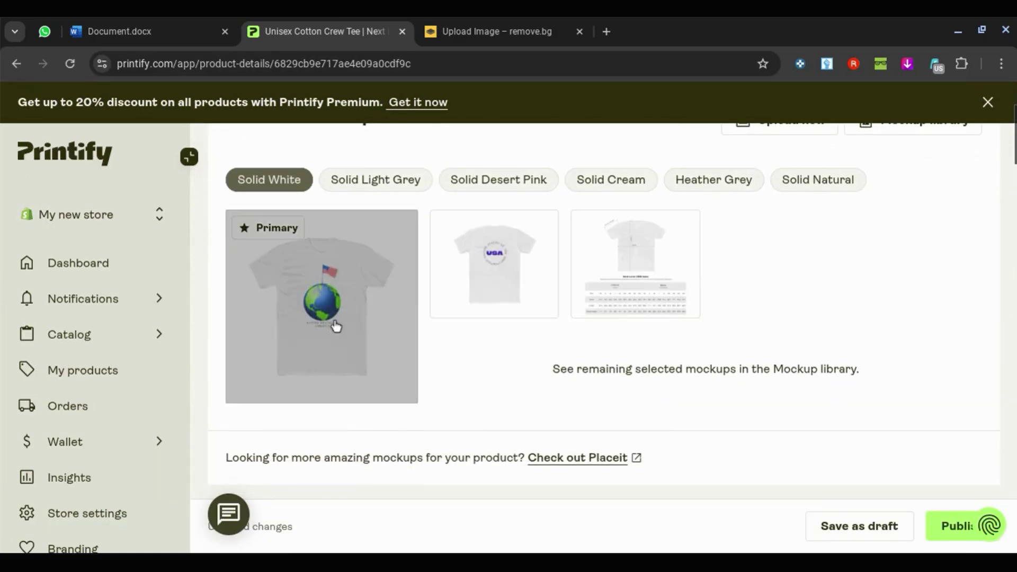
{"action": "scroll", "coordinate": [543, 324], "scroll_direction": "down", "scroll_amount": 7}
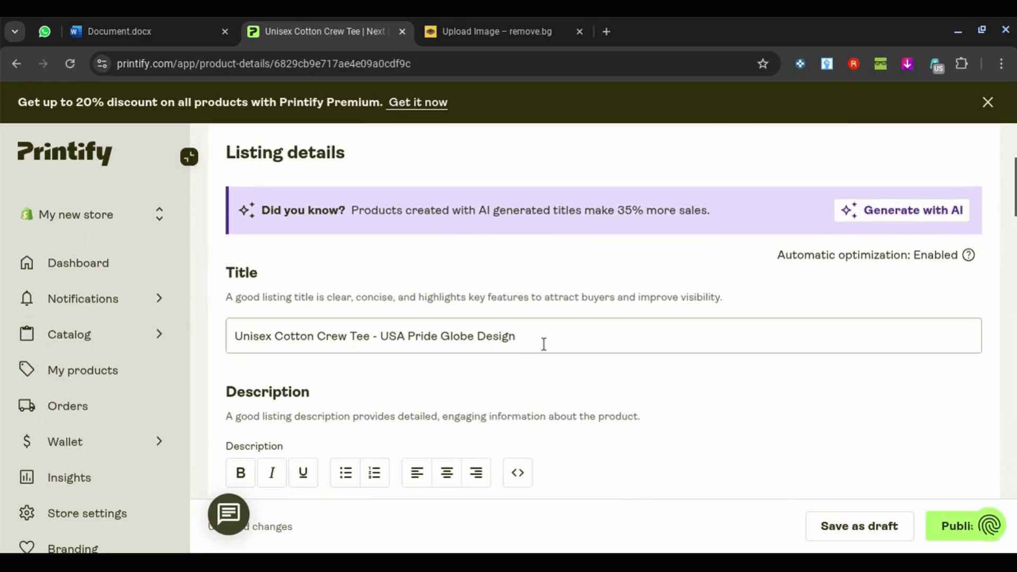
Step: Examine the generated listing title and the product description below it
{"action": "left_click", "coordinate": [544, 344]}
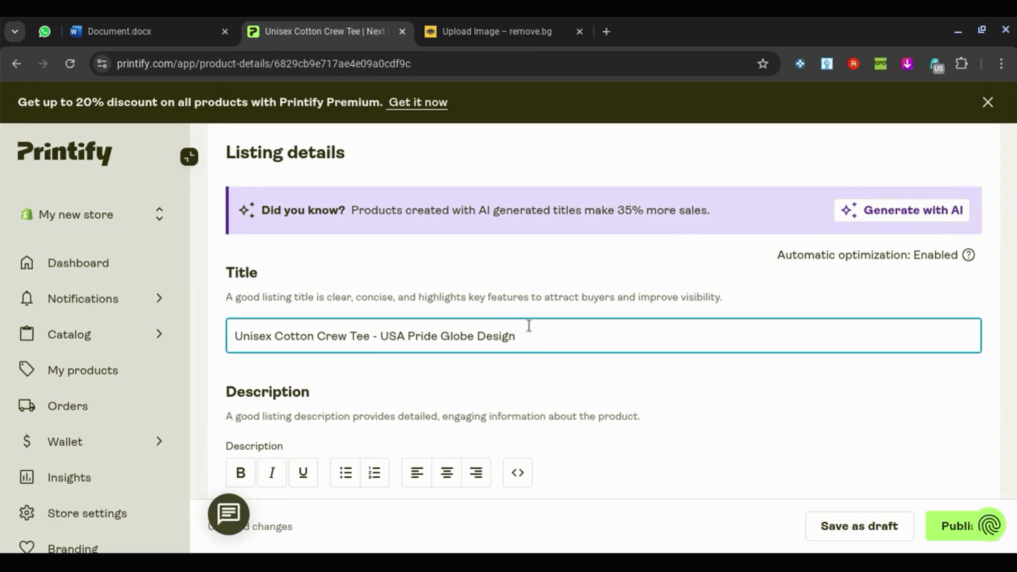
{"action": "scroll", "coordinate": [528, 324], "scroll_direction": "up", "scroll_amount": 1}
{"action": "scroll", "coordinate": [530, 328], "scroll_direction": "down", "scroll_amount": 1}
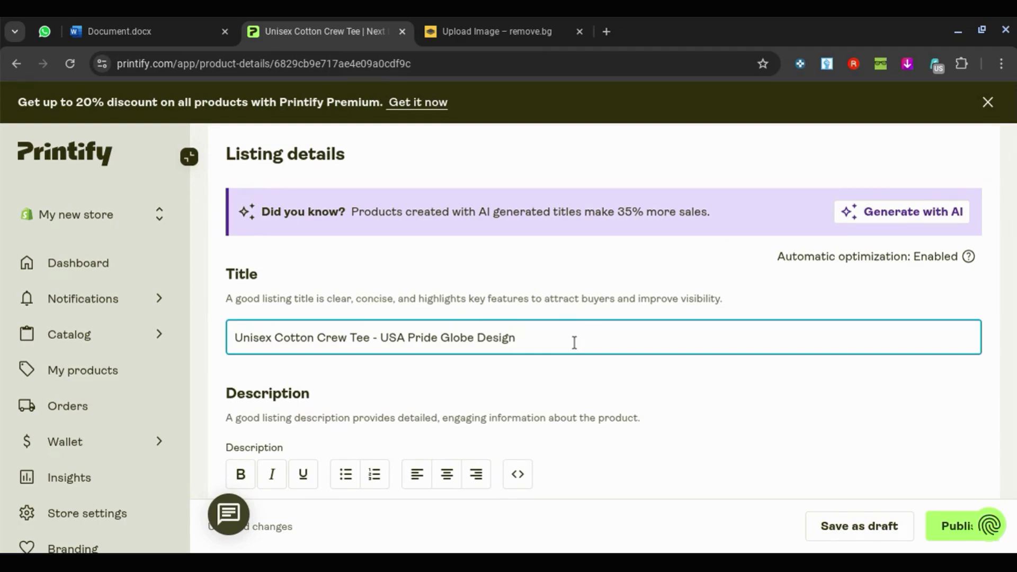
{"action": "scroll", "coordinate": [574, 342], "scroll_direction": "down", "scroll_amount": 1}
{"action": "left_click", "coordinate": [598, 357]}
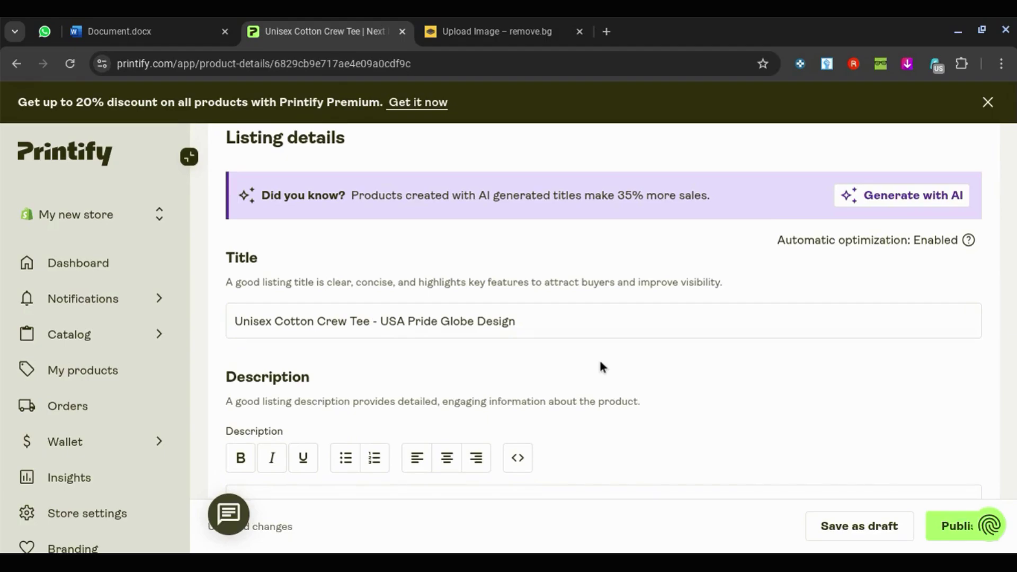
{"action": "left_click", "coordinate": [358, 319]}
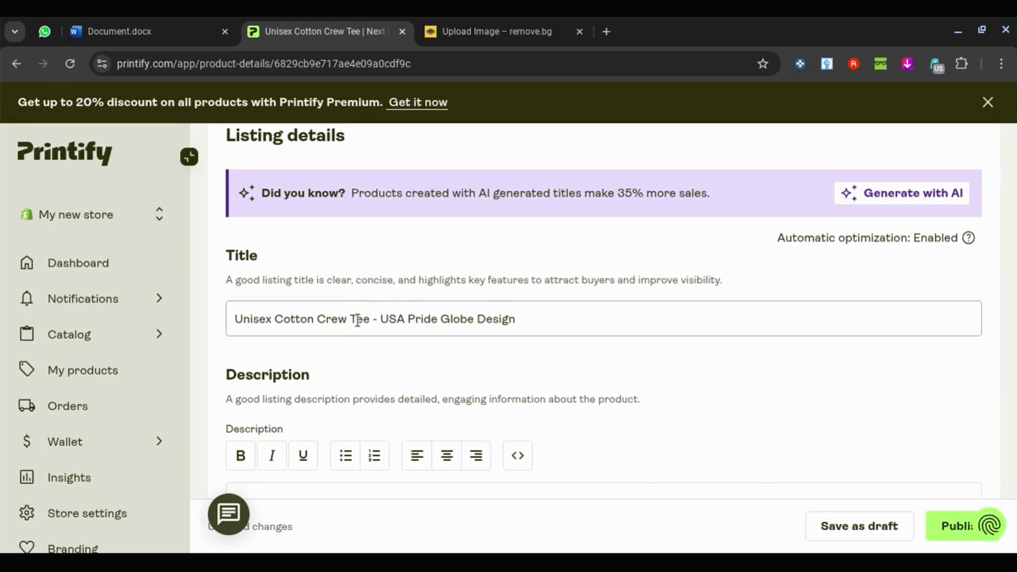
{"action": "left_click", "coordinate": [779, 308]}
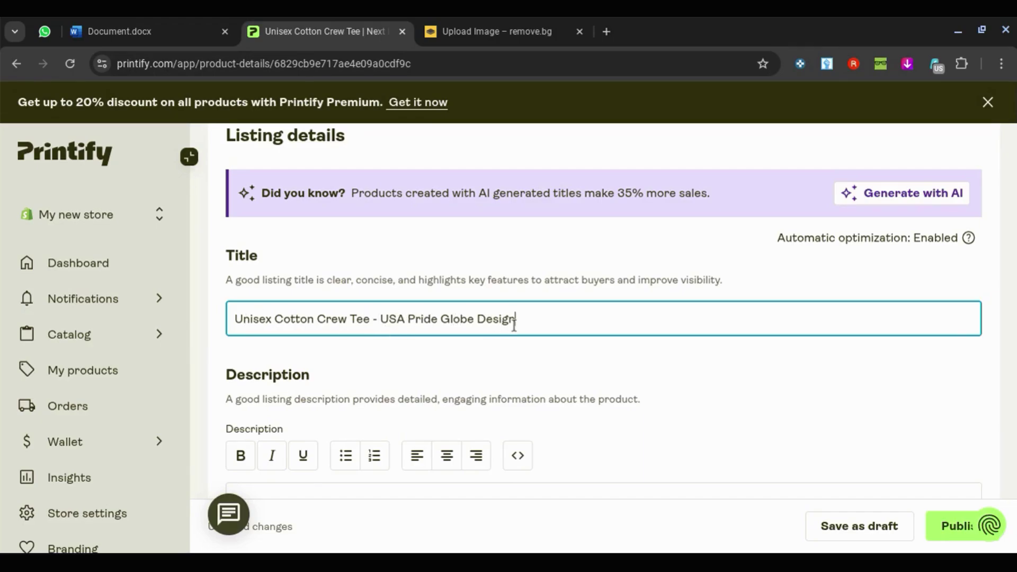
{"action": "left_click", "coordinate": [556, 349]}
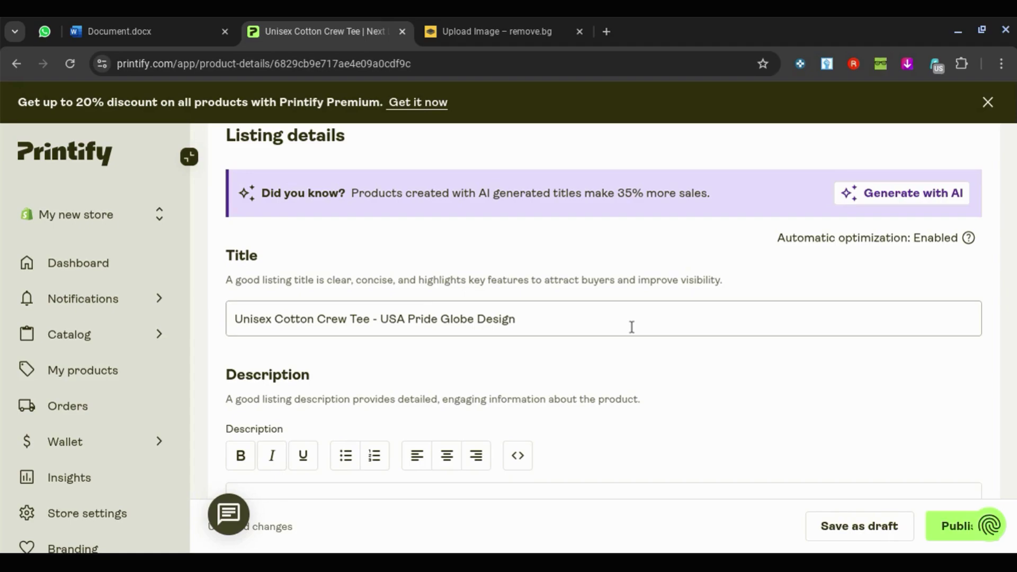
{"action": "scroll", "coordinate": [632, 327], "scroll_direction": "down", "scroll_amount": 5}
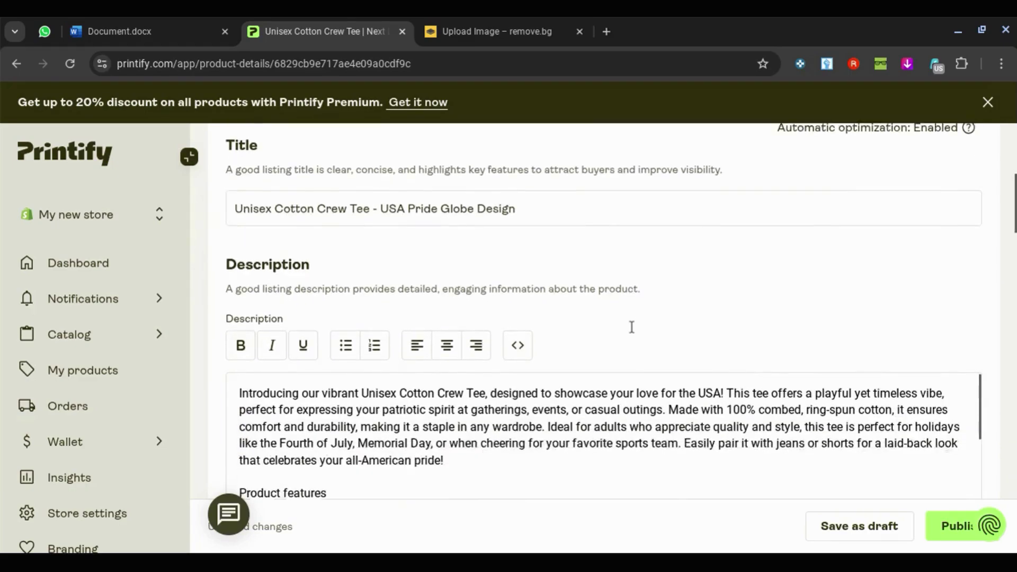
Step: Make the "Product features" and "Care instructions" headings in the product description bold
{"action": "scroll", "coordinate": [533, 297], "scroll_direction": "up", "scroll_amount": 1}
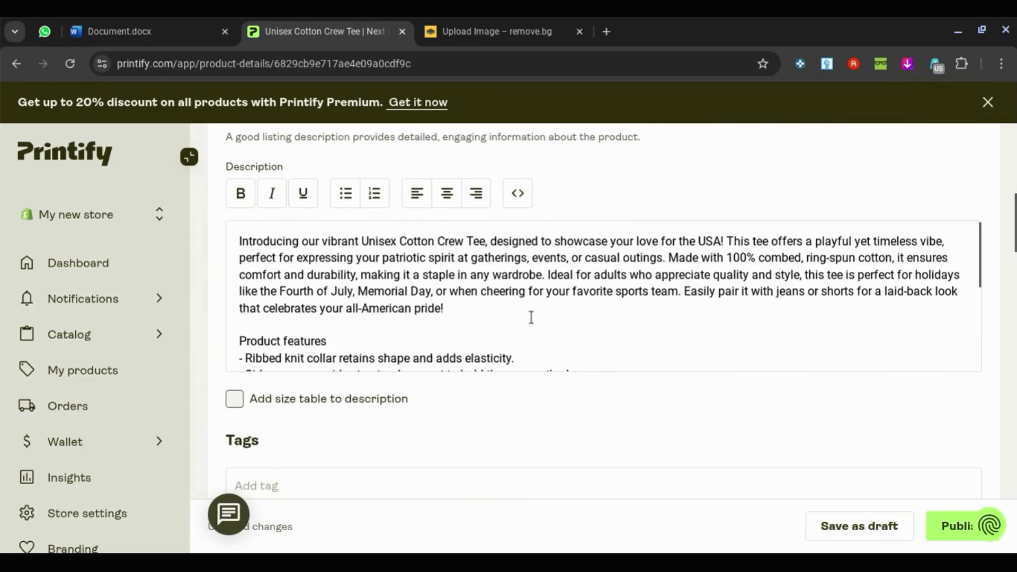
{"action": "scroll", "coordinate": [497, 309], "scroll_direction": "down", "scroll_amount": 1}
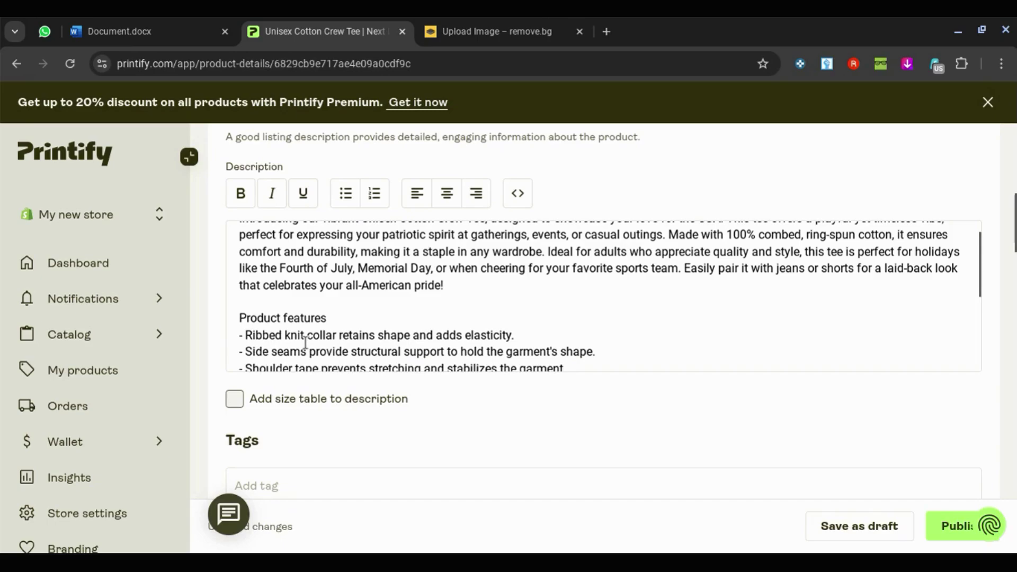
{"action": "triple_click", "coordinate": [294, 316]}
{"action": "key", "text": "ctrl+b"}
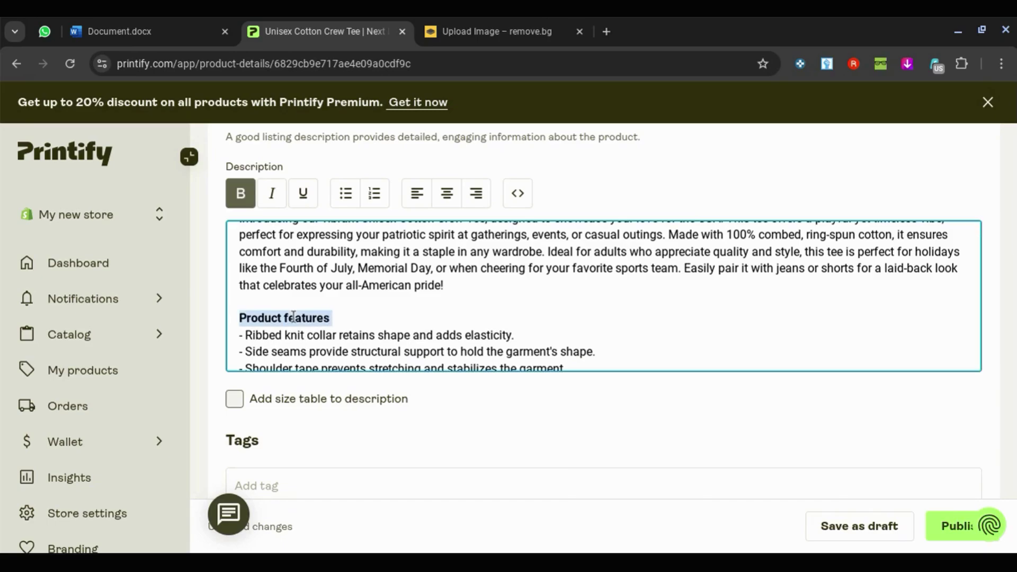
{"action": "scroll", "coordinate": [297, 302], "scroll_direction": "down", "scroll_amount": 3}
{"action": "triple_click", "coordinate": [307, 279]}
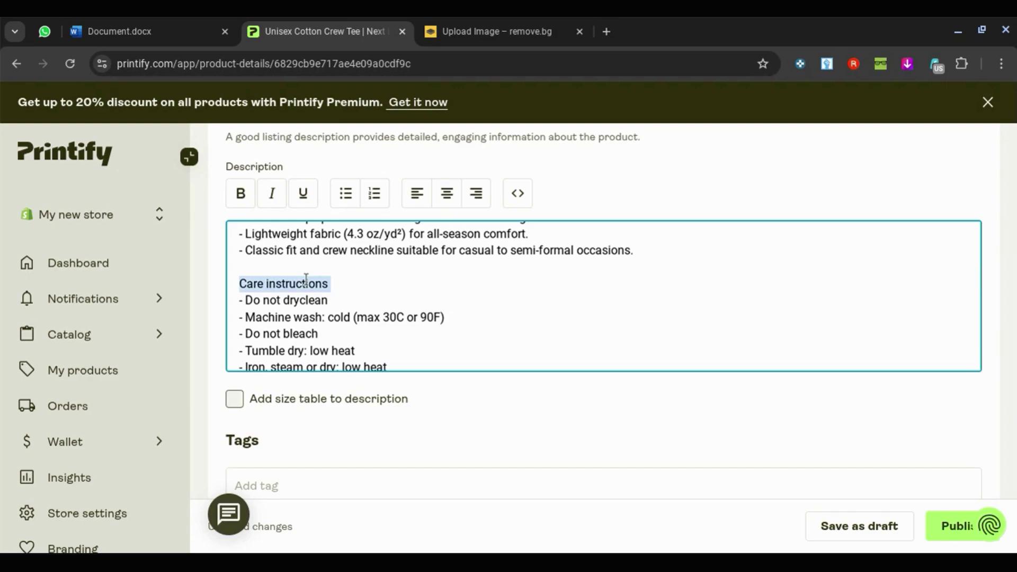
{"action": "key", "text": "ctrl+b"}
{"action": "left_click", "coordinate": [384, 295]}
Step: Add a bold "Description:" heading on its own line above the introductory paragraph of the product description
{"action": "scroll", "coordinate": [385, 295], "scroll_direction": "up", "scroll_amount": 5}
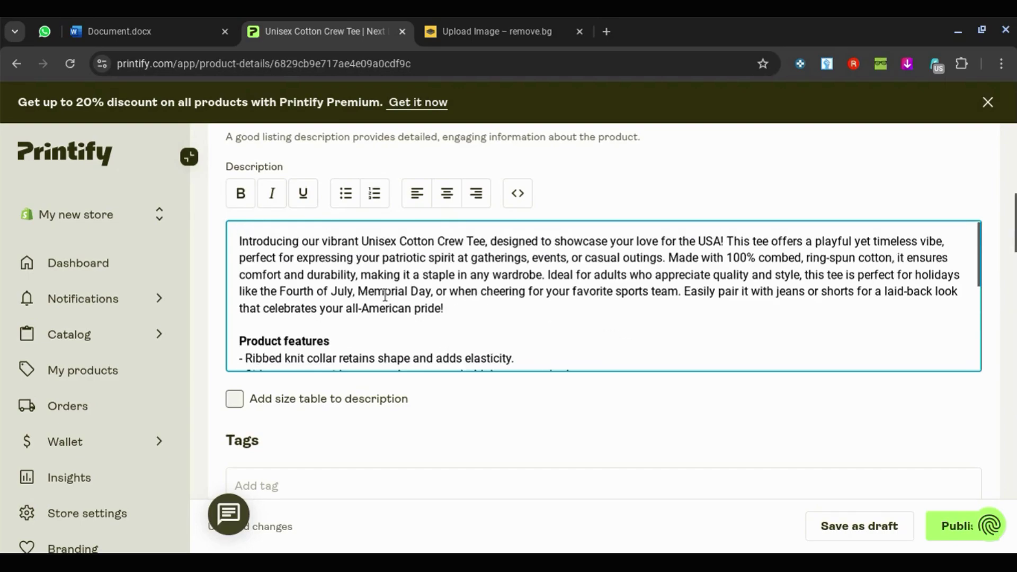
{"action": "scroll", "coordinate": [365, 326], "scroll_direction": "down", "scroll_amount": 1}
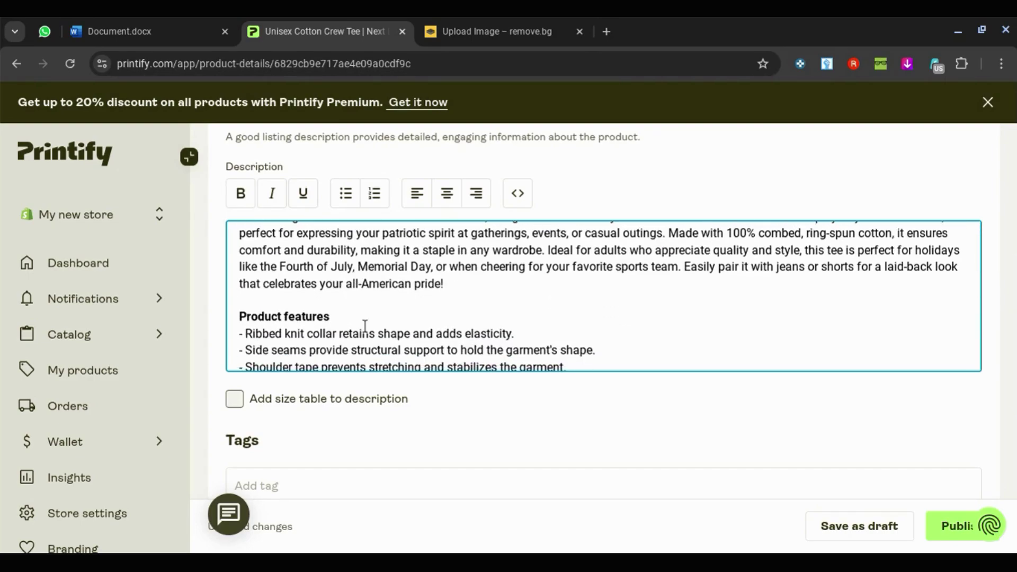
{"action": "scroll", "coordinate": [365, 325], "scroll_direction": "up", "scroll_amount": 1}
{"action": "key", "text": "Home"}
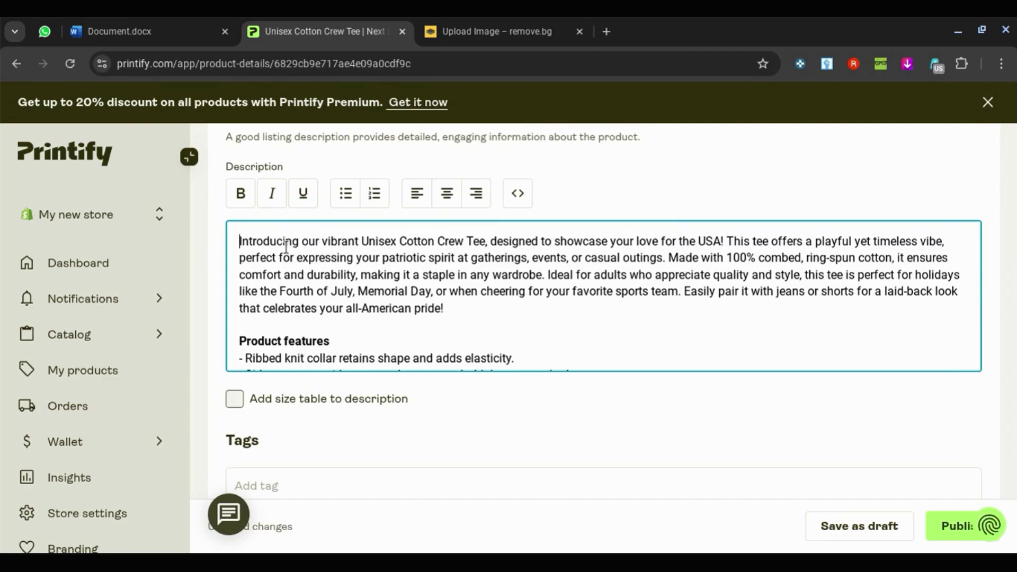
{"action": "key", "text": "Return"}
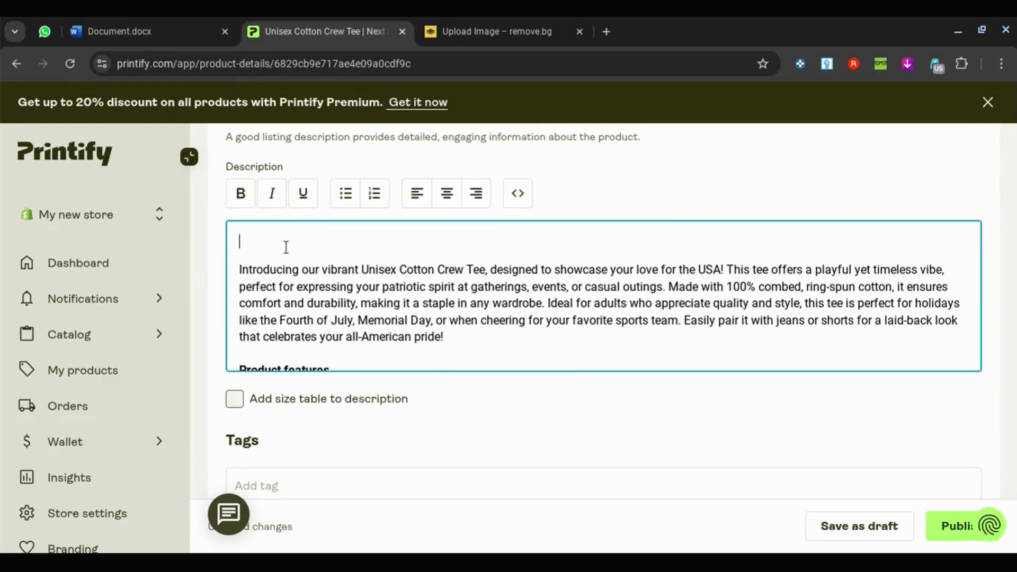
{"action": "type", "text": "Description:"}
{"action": "triple_click", "coordinate": [266, 242]}
{"action": "key", "text": "ctrl+b"}
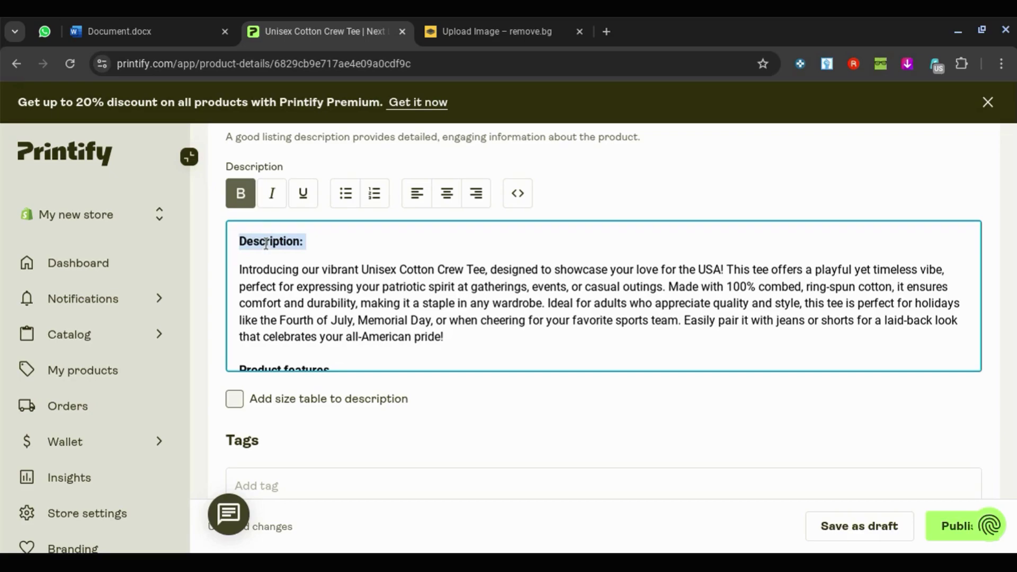
{"action": "left_click", "coordinate": [352, 256]}
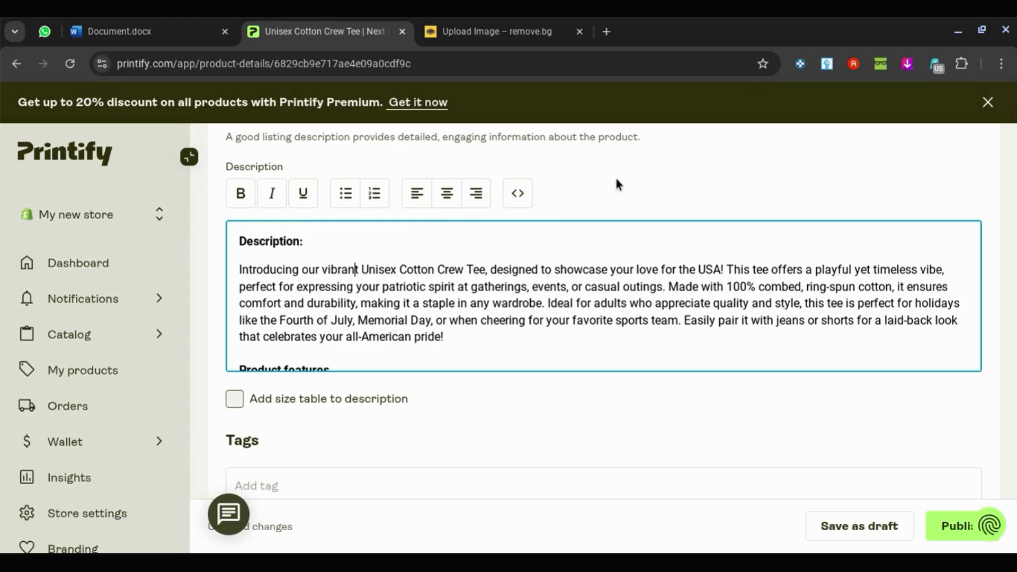
Step: Select the sizes XS, S, M, L and XL in the listing's variant pricing table
{"action": "scroll", "coordinate": [453, 275], "scroll_direction": "down", "scroll_amount": 1}
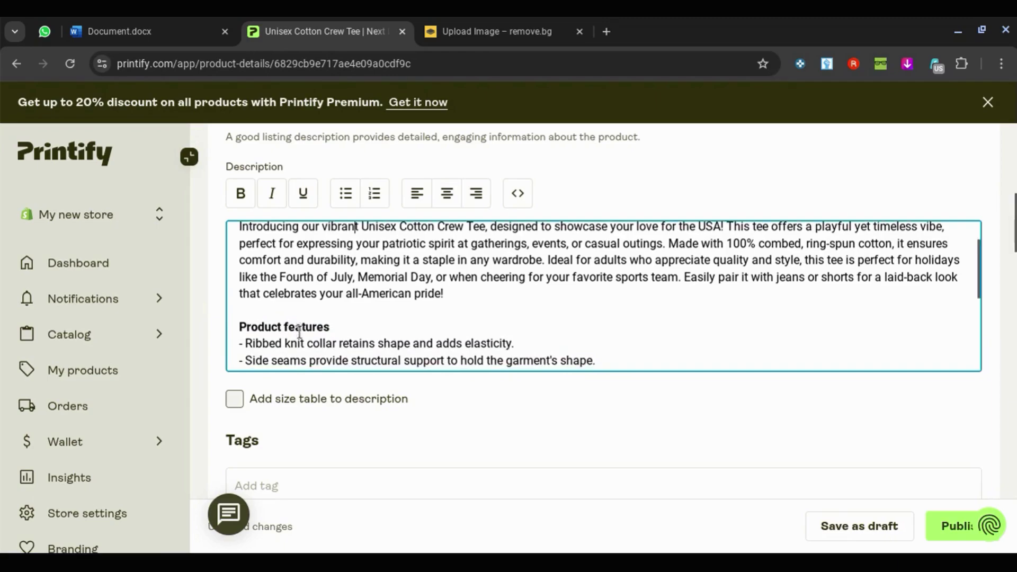
{"action": "scroll", "coordinate": [281, 330], "scroll_direction": "down", "scroll_amount": 5}
{"action": "scroll", "coordinate": [299, 332], "scroll_direction": "down", "scroll_amount": 12}
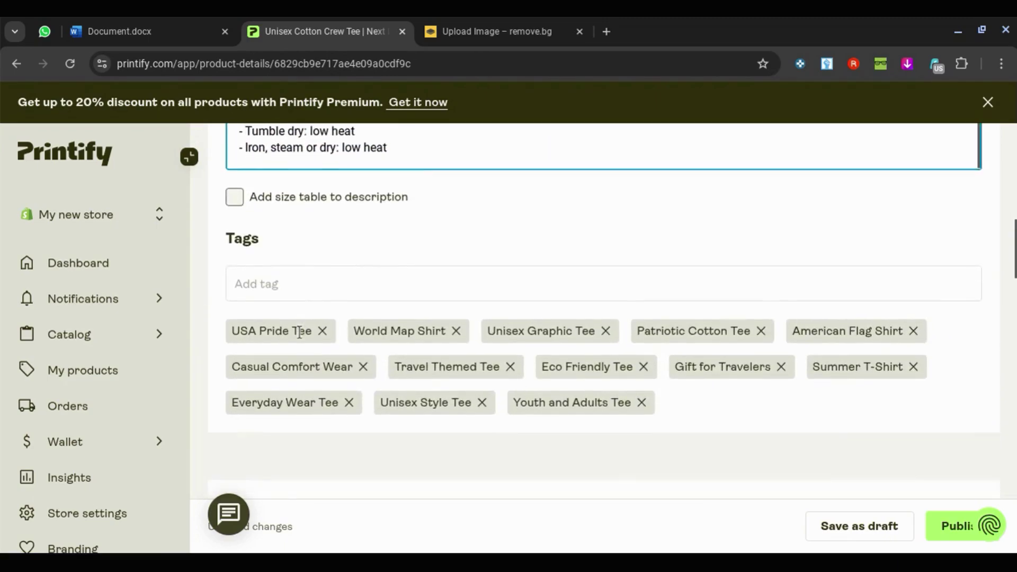
{"action": "scroll", "coordinate": [299, 332], "scroll_direction": "down", "scroll_amount": 12}
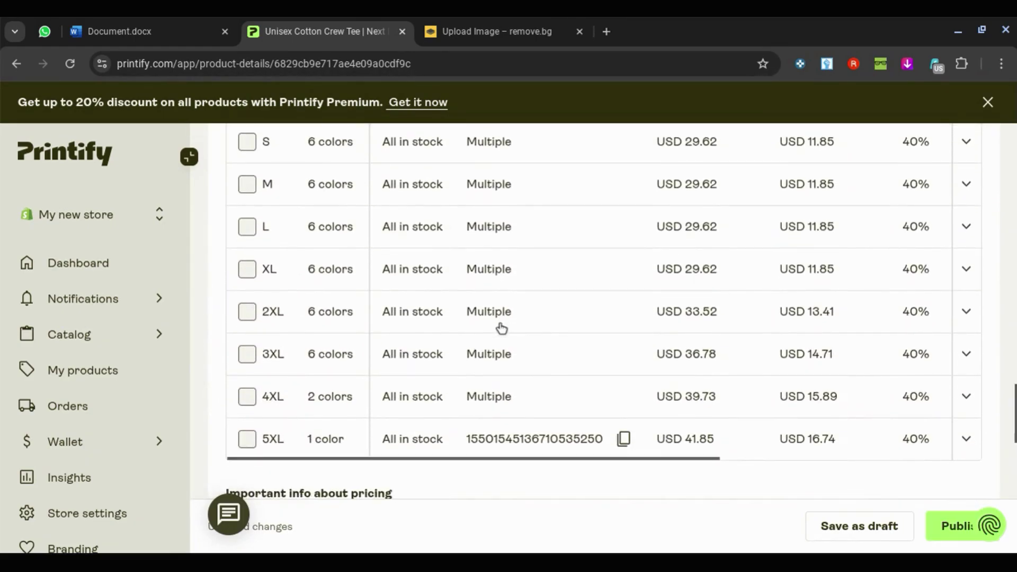
{"action": "scroll", "coordinate": [502, 329], "scroll_direction": "up", "scroll_amount": 1}
{"action": "scroll", "coordinate": [468, 359], "scroll_direction": "up", "scroll_amount": 2}
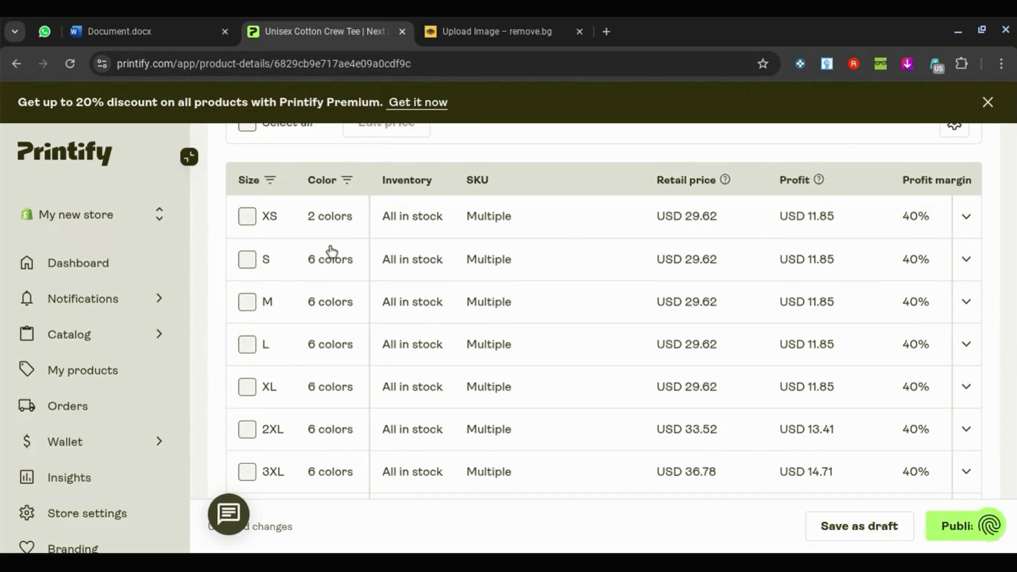
{"action": "left_click", "coordinate": [247, 216]}
{"action": "left_click", "coordinate": [246, 259]}
{"action": "left_click", "coordinate": [247, 303]}
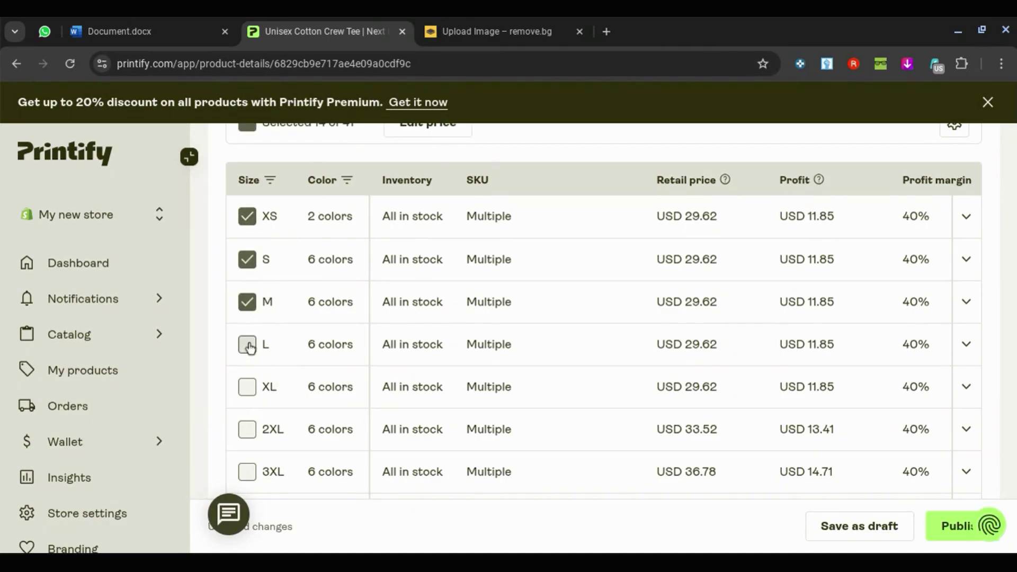
{"action": "left_click", "coordinate": [246, 344]}
{"action": "left_click", "coordinate": [246, 387]}
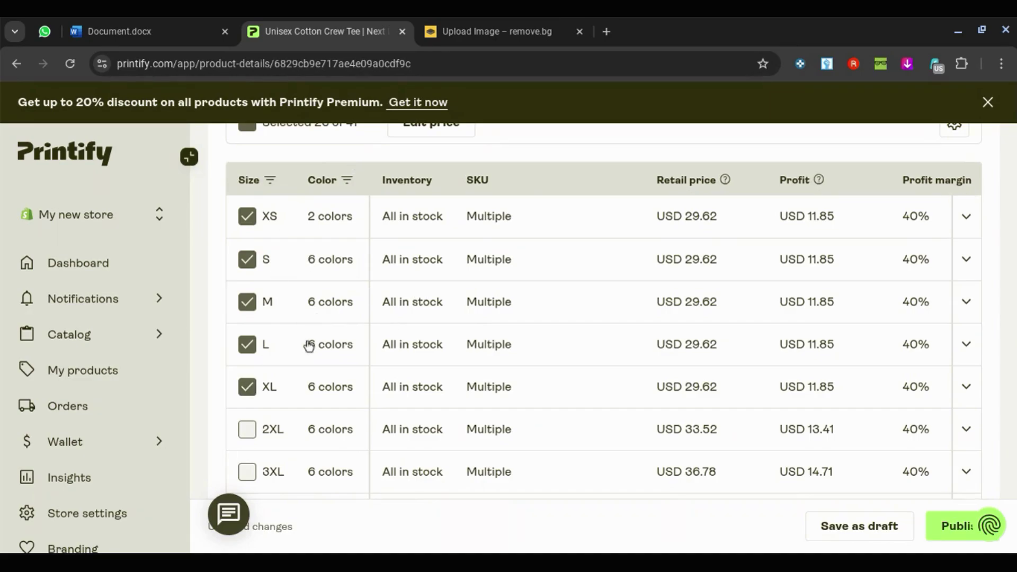
Step: Examine the retail price, profit, margin, production cost and buyer shipping cost of the selected sizes
{"action": "scroll", "coordinate": [351, 347], "scroll_direction": "right", "scroll_amount": 1}
{"action": "scroll", "coordinate": [352, 347], "scroll_direction": "left", "scroll_amount": 1}
{"action": "scroll", "coordinate": [860, 330], "scroll_direction": "right", "scroll_amount": 5}
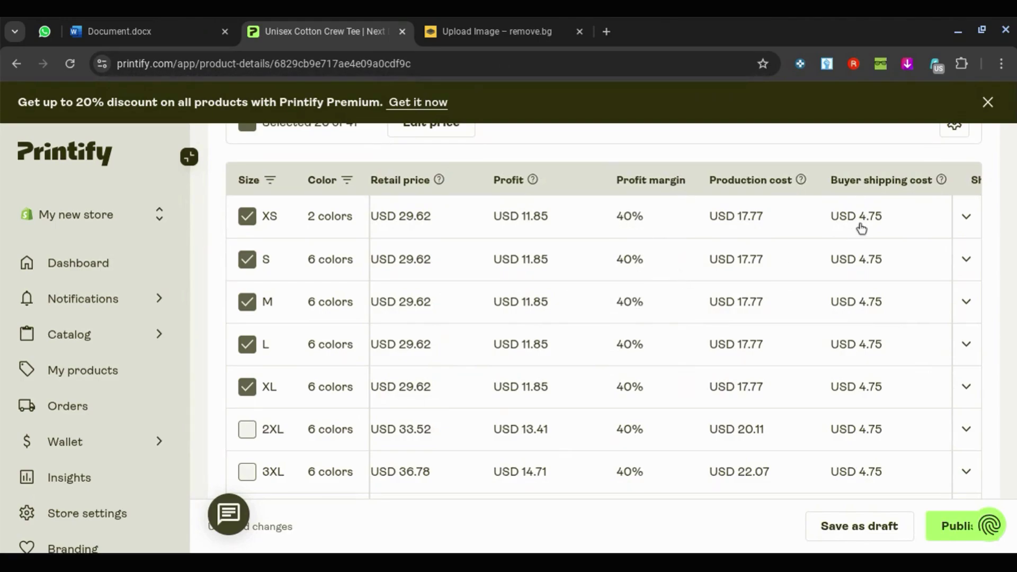
{"action": "scroll", "coordinate": [860, 228], "scroll_direction": "right", "scroll_amount": 2}
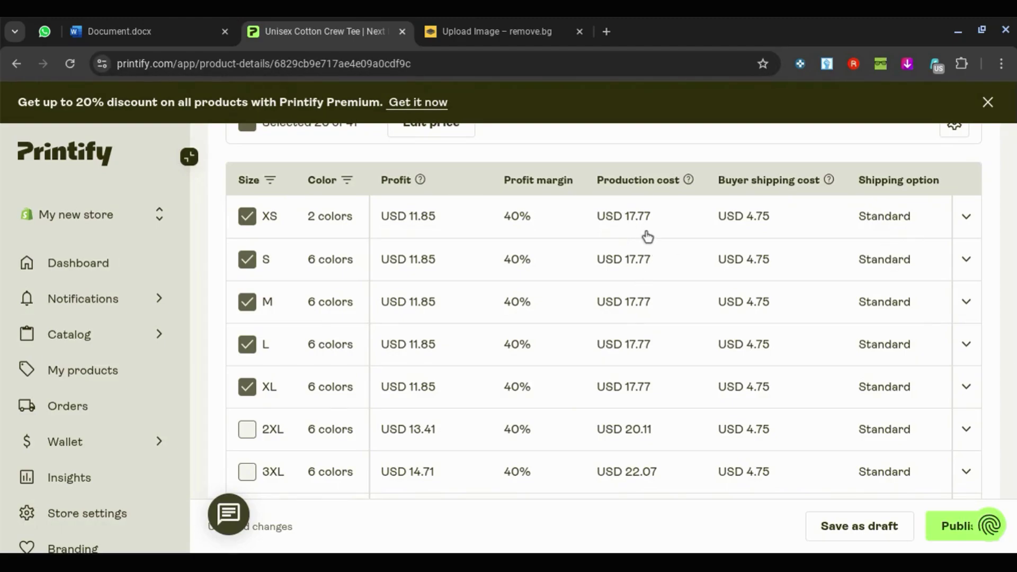
{"action": "scroll", "coordinate": [647, 237], "scroll_direction": "left", "scroll_amount": 5}
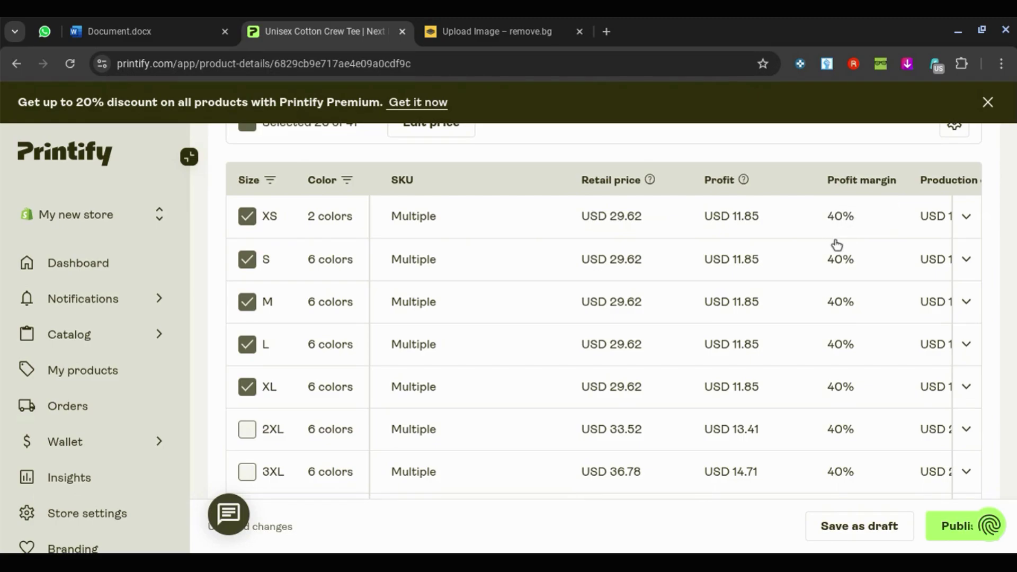
{"action": "scroll", "coordinate": [731, 229], "scroll_direction": "right", "scroll_amount": 3}
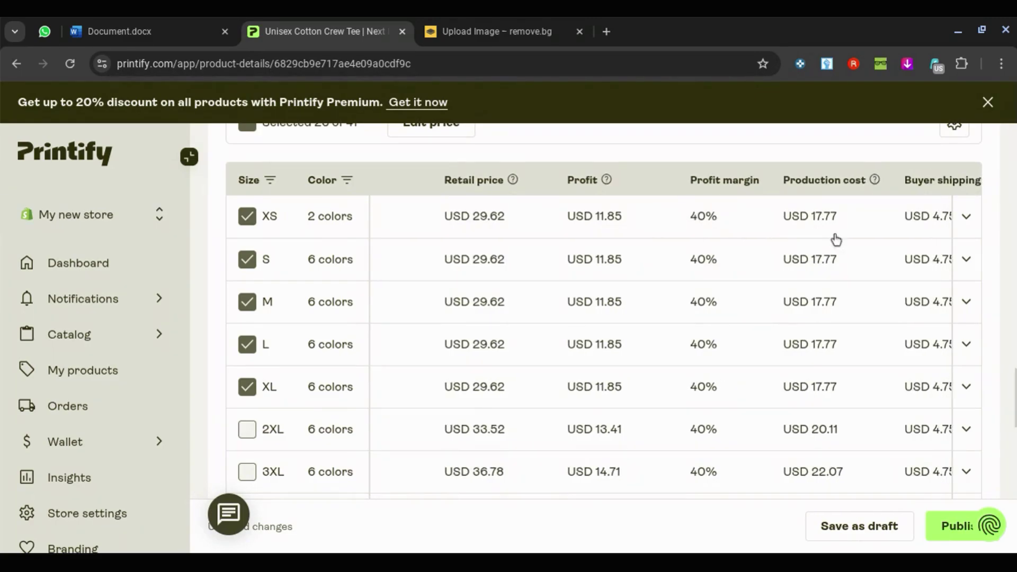
{"action": "scroll", "coordinate": [809, 240], "scroll_direction": "left", "scroll_amount": 4}
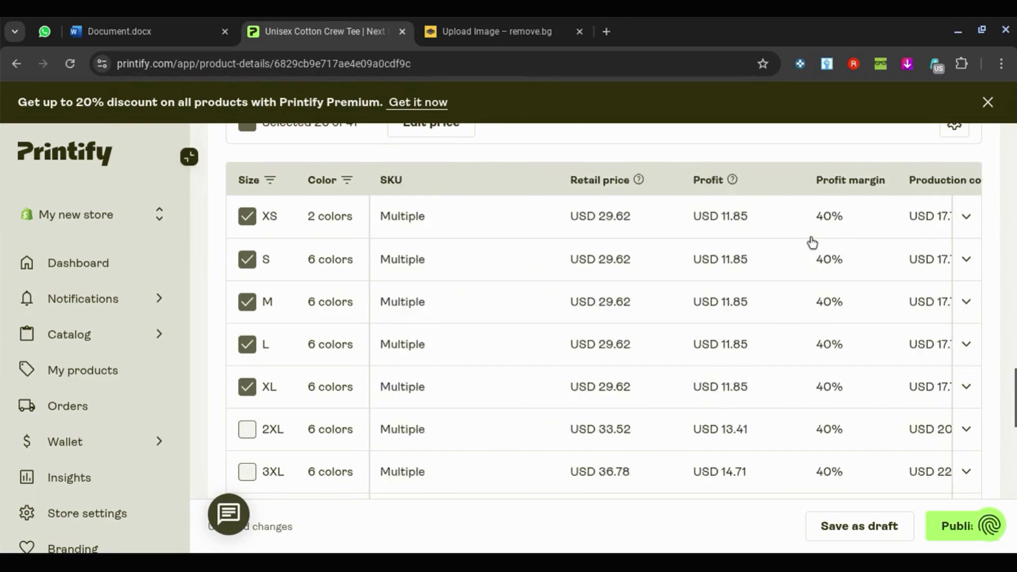
Step: Set the retail price of the XS size to USD 34.62
{"action": "left_click", "coordinate": [708, 217]}
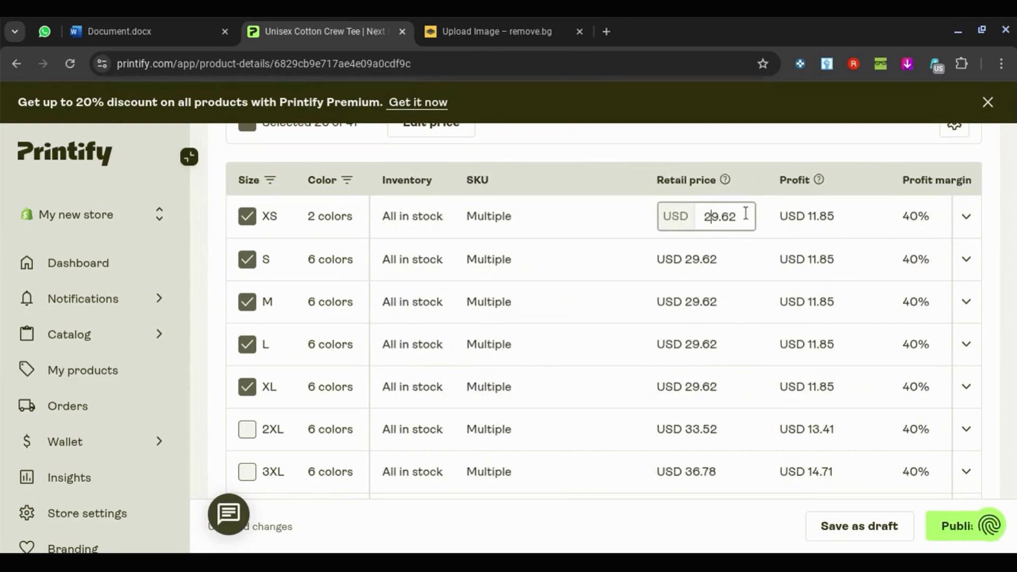
{"action": "key", "text": "BackSpace"}
{"action": "key", "text": "Delete"}
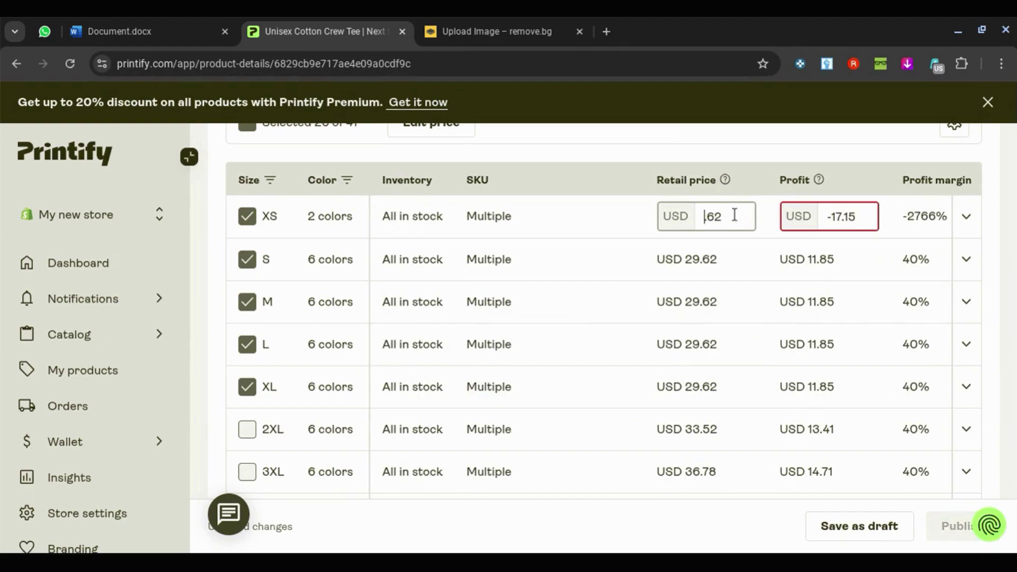
{"action": "type", "text": "34"}
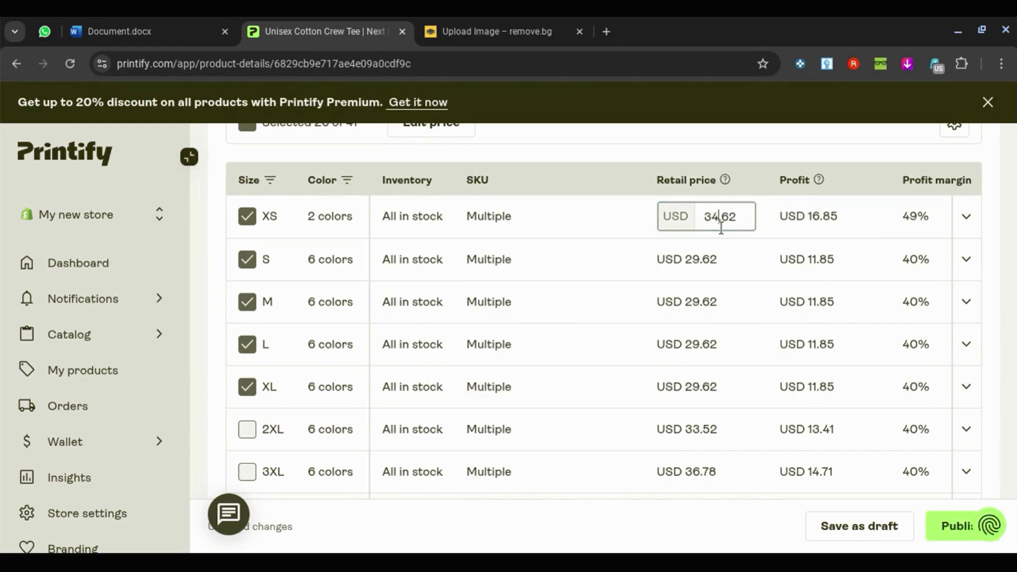
{"action": "scroll", "coordinate": [713, 222], "scroll_direction": "down", "scroll_amount": 2}
{"action": "scroll", "coordinate": [712, 223], "scroll_direction": "up", "scroll_amount": 2}
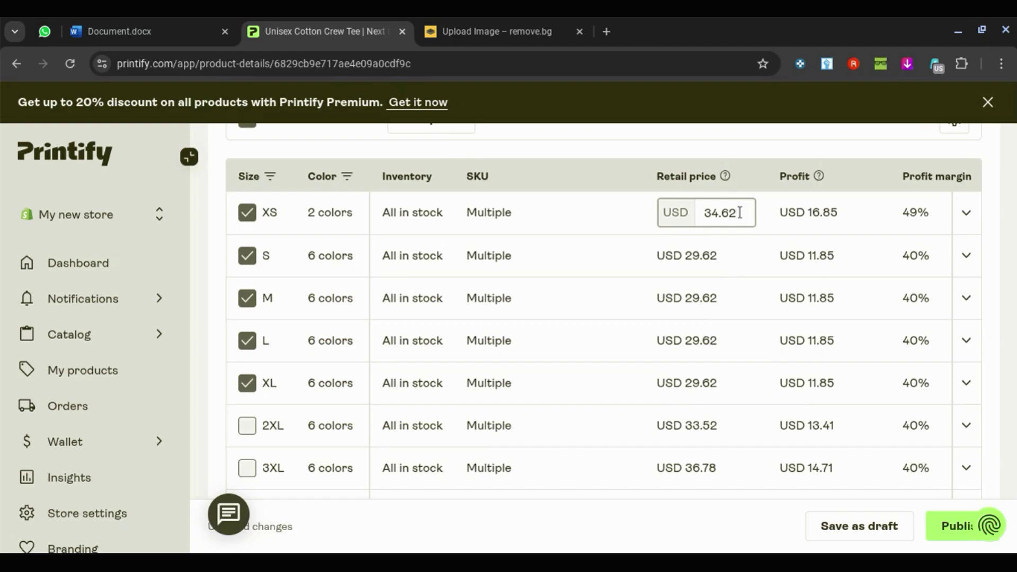
Step: Look over the publishing settings and Shopify collections below the pricing table, and return to the selected mockups
{"action": "scroll", "coordinate": [720, 213], "scroll_direction": "down", "scroll_amount": 15}
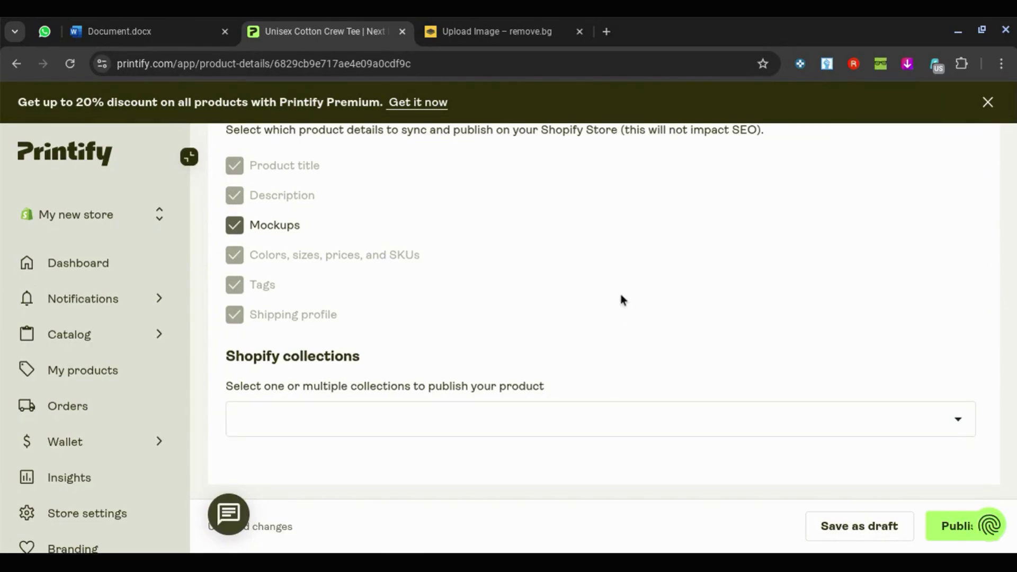
{"action": "scroll", "coordinate": [618, 291], "scroll_direction": "up", "scroll_amount": 7}
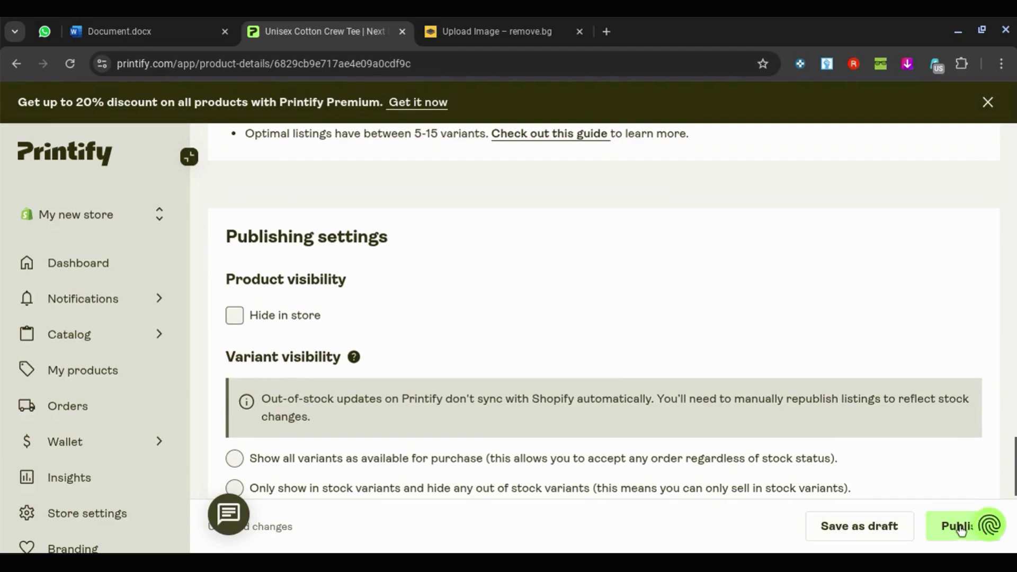
{"action": "scroll", "coordinate": [732, 350], "scroll_direction": "up", "scroll_amount": 10}
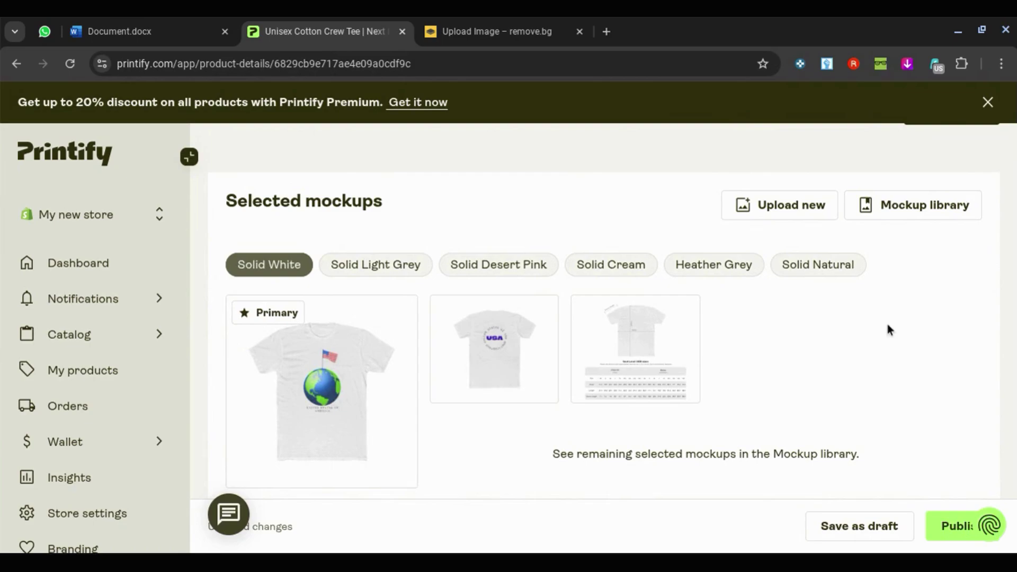
Step: Switch to the Word document, review its outline back to the start, and place the cursor after Shopify under "Where to sell?"
{"action": "left_click", "coordinate": [151, 29]}
{"action": "scroll", "coordinate": [496, 305], "scroll_direction": "down", "scroll_amount": 5}
{"action": "scroll", "coordinate": [513, 378], "scroll_direction": "up", "scroll_amount": 6}
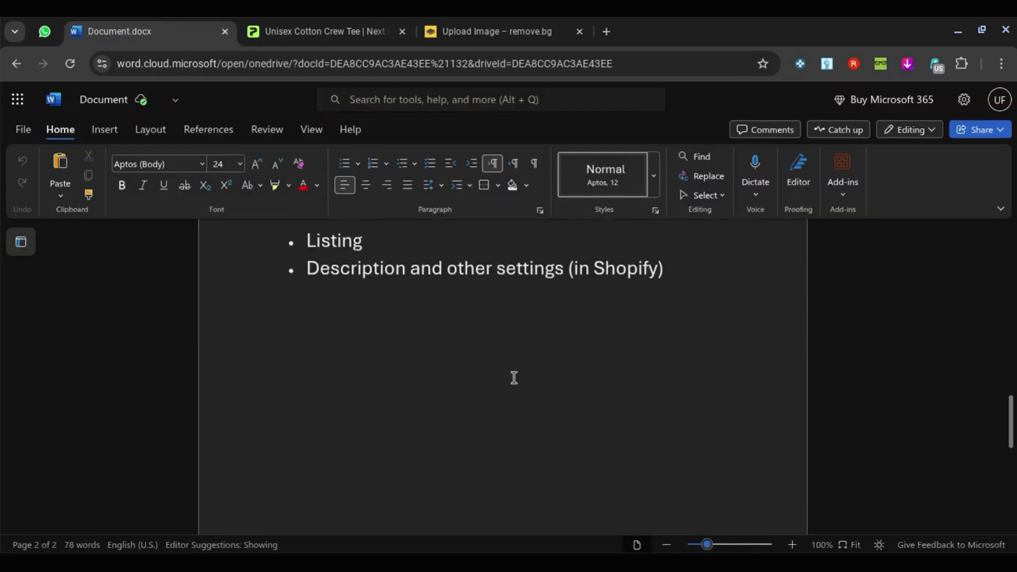
{"action": "scroll", "coordinate": [514, 378], "scroll_direction": "up", "scroll_amount": 1}
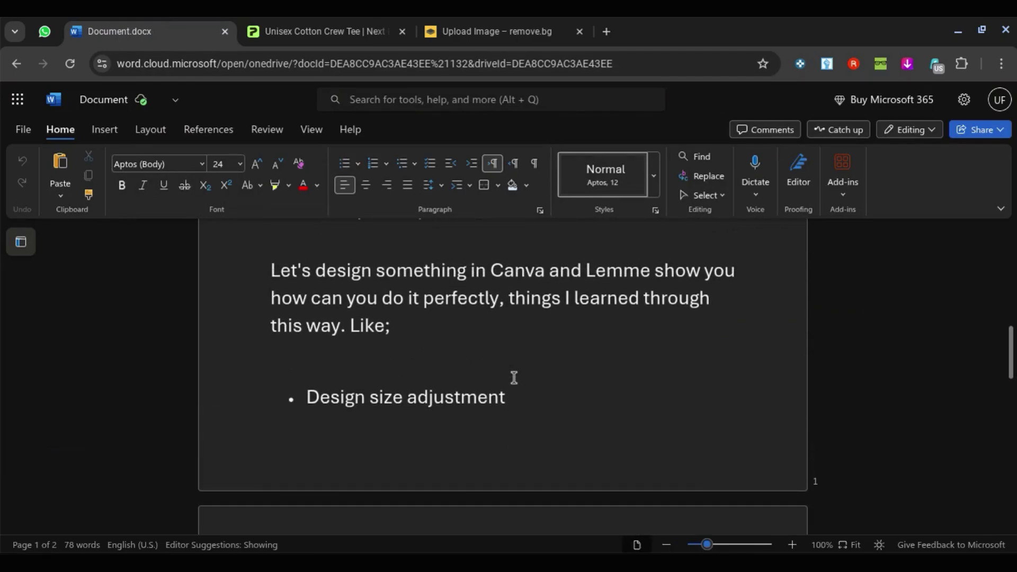
{"action": "scroll", "coordinate": [514, 378], "scroll_direction": "up", "scroll_amount": 6}
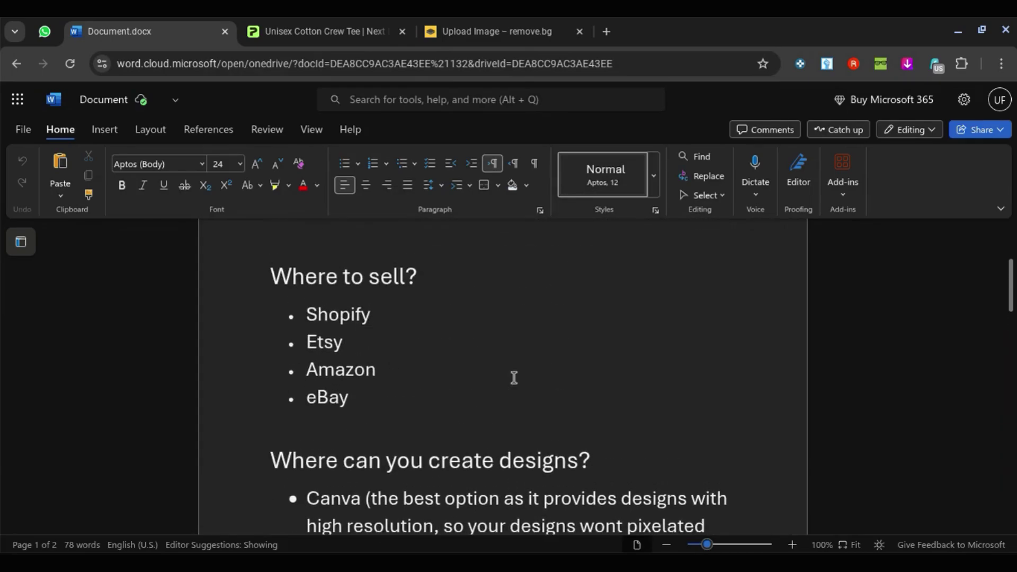
{"action": "scroll", "coordinate": [513, 378], "scroll_direction": "up", "scroll_amount": 3}
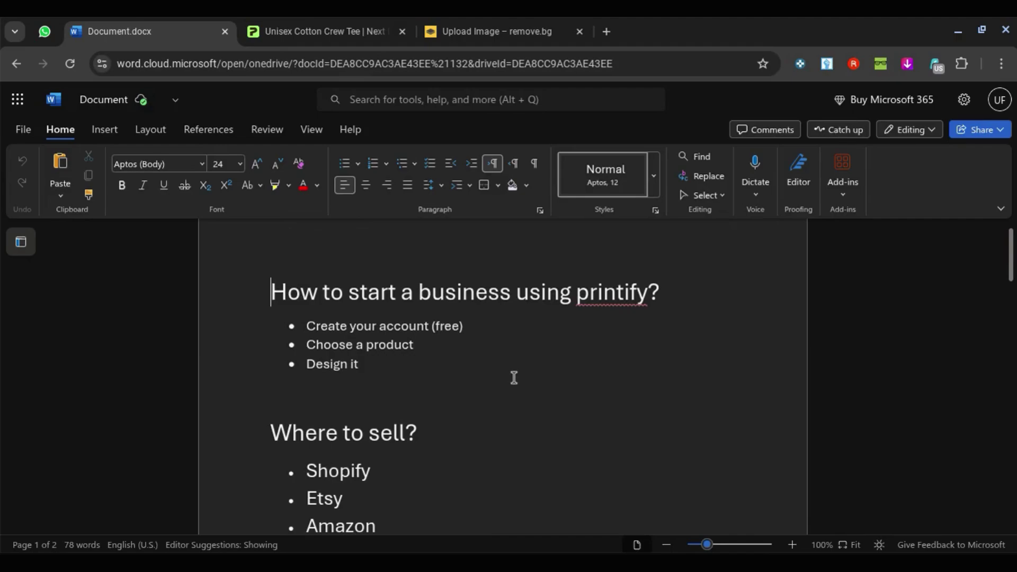
{"action": "scroll", "coordinate": [513, 377], "scroll_direction": "down", "scroll_amount": 2}
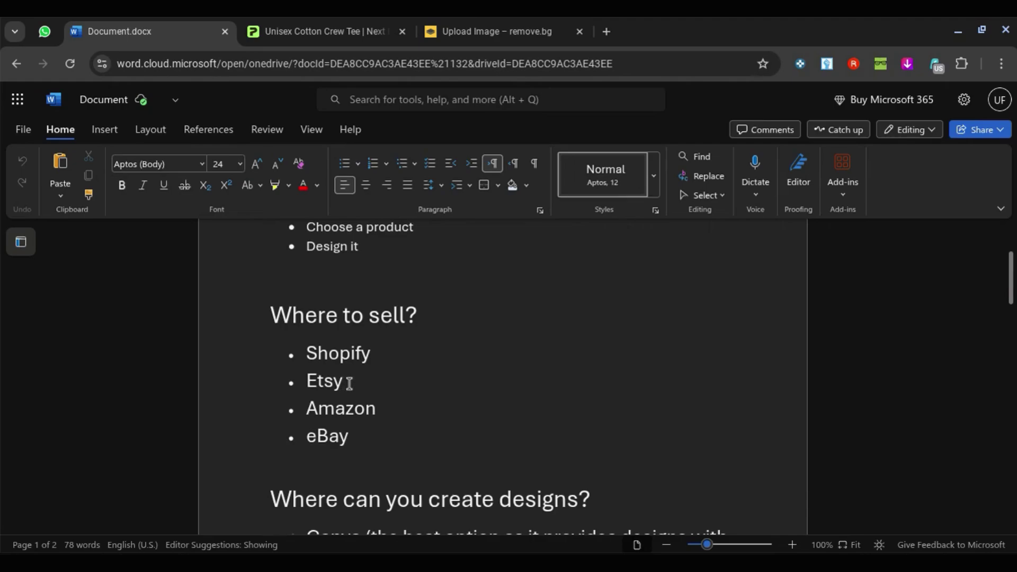
{"action": "scroll", "coordinate": [546, 317], "scroll_direction": "up", "scroll_amount": 1}
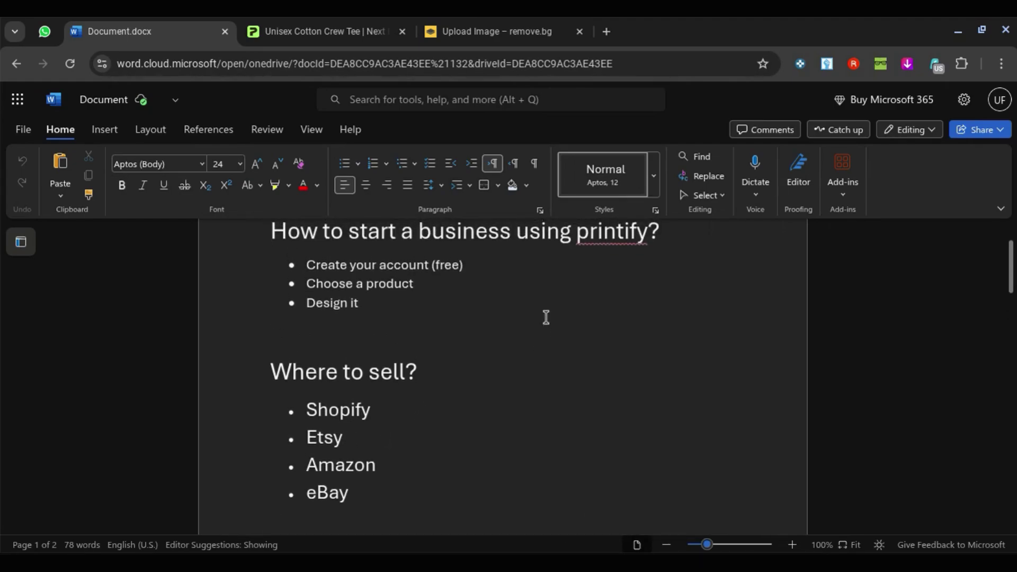
{"action": "left_click", "coordinate": [381, 409]}
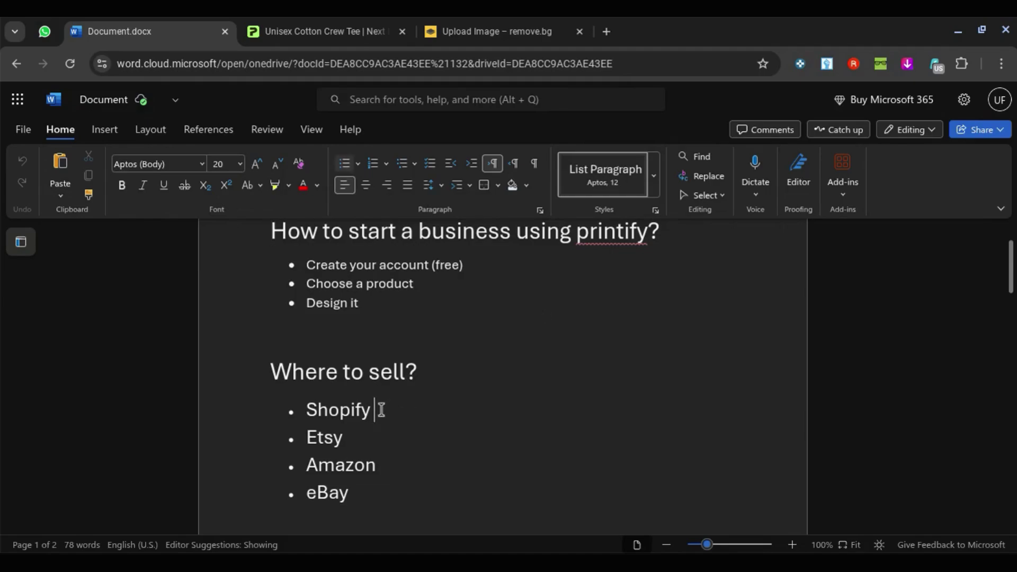